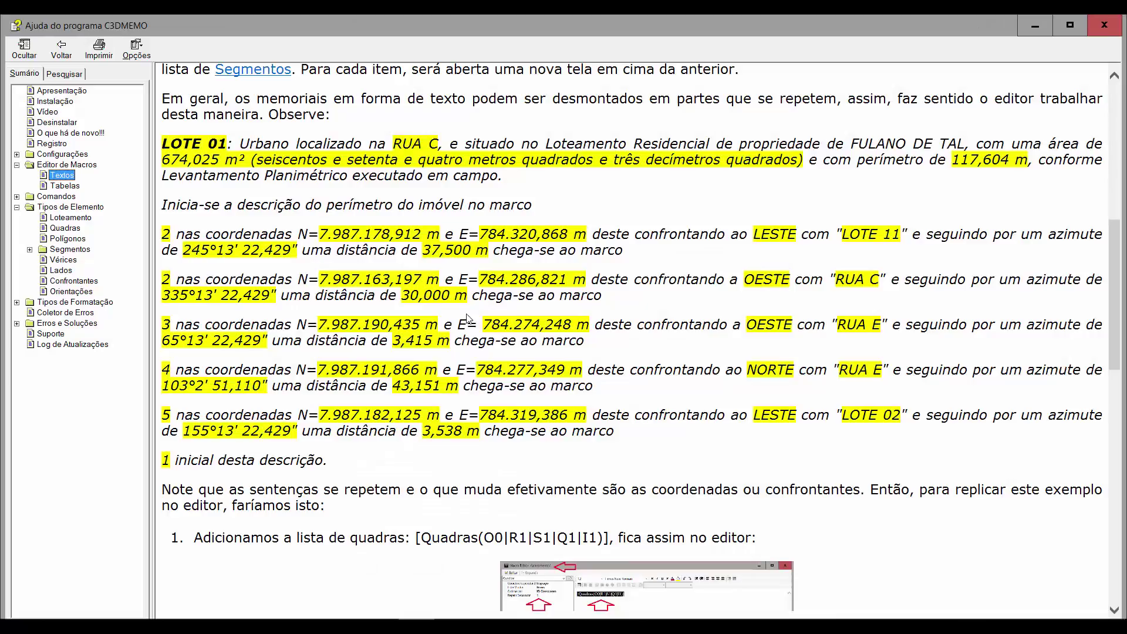
# Examine the sample LOTE 01 legal description in the Textos help topic, including its highlighted lot name and area values
pyautogui.scroll(3, 466, 317)
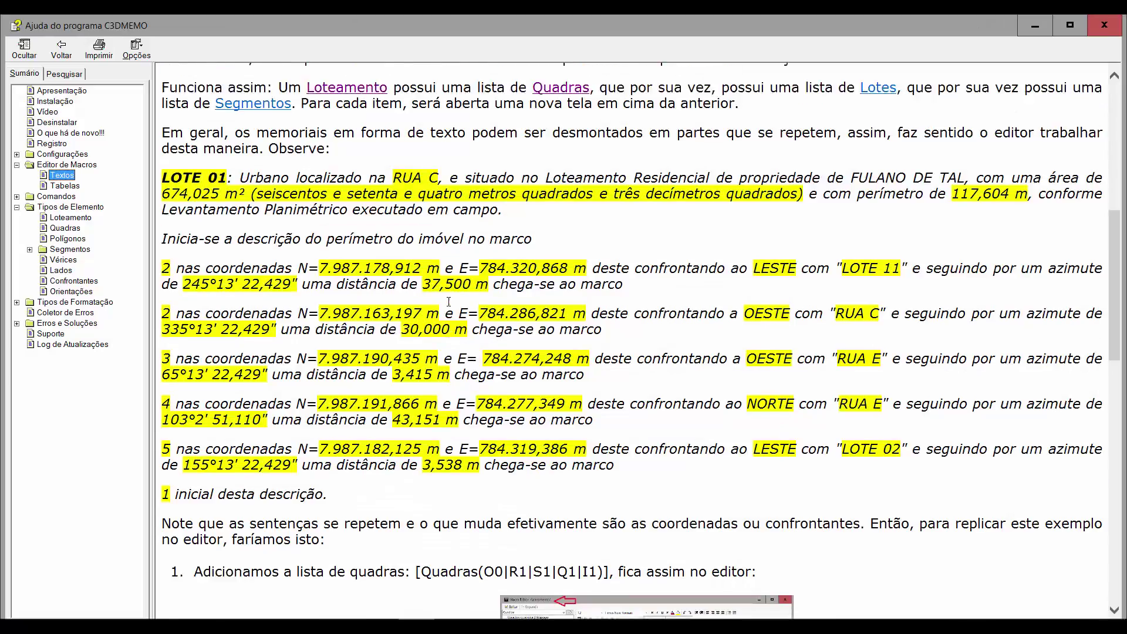
pyautogui.scroll(-3, 342, 175)
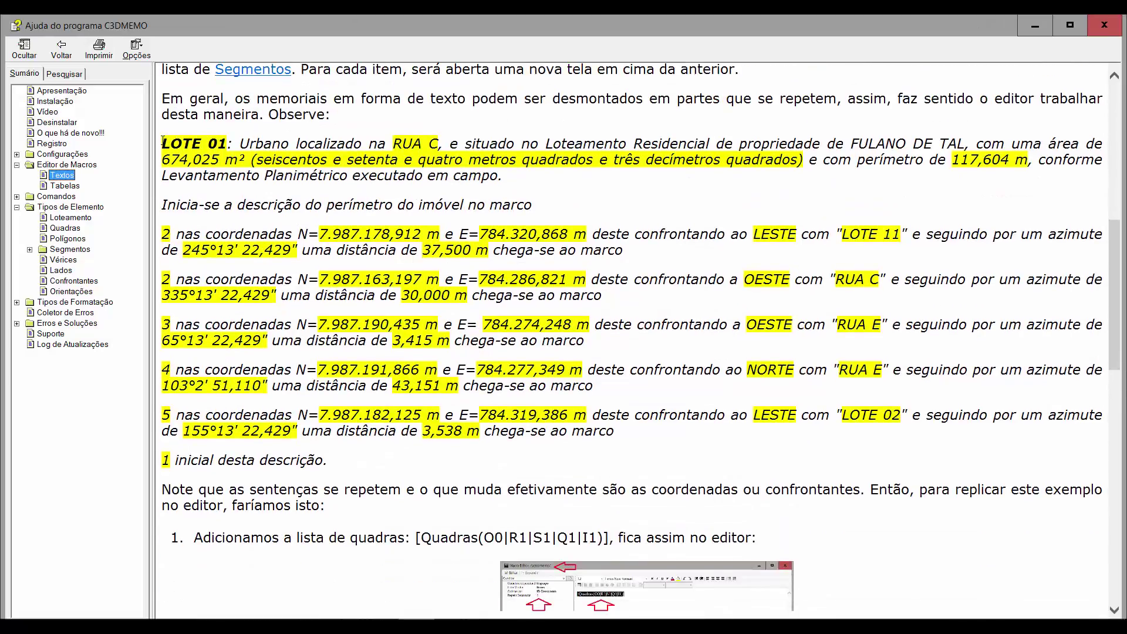
pyautogui.moveTo(163, 142); pyautogui.dragTo(755, 441)
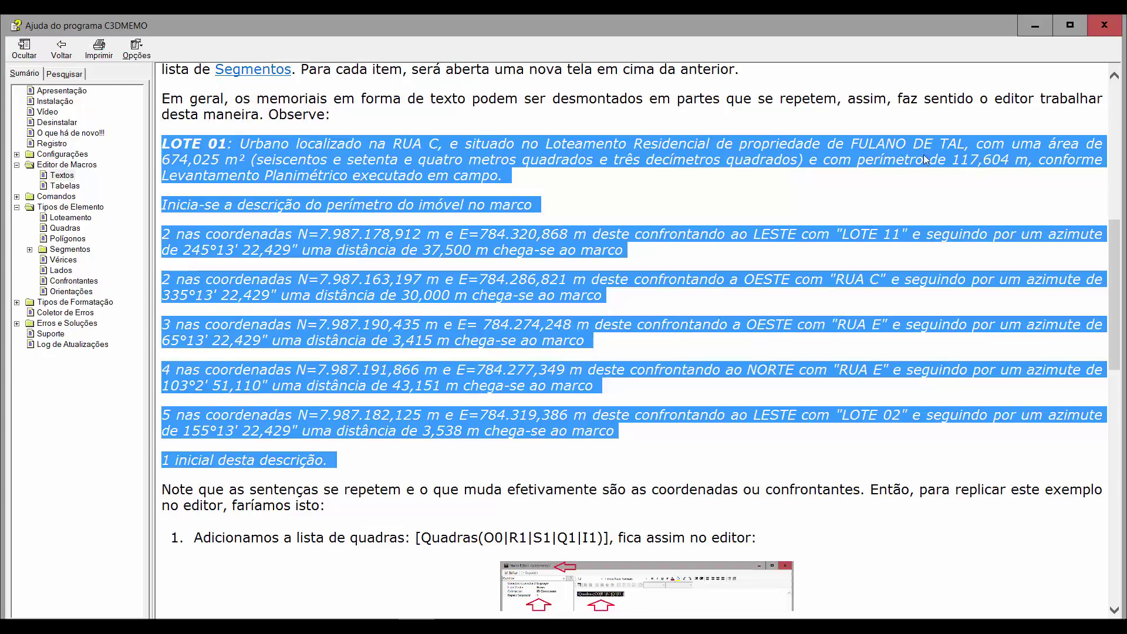
pyautogui.click(861, 156)
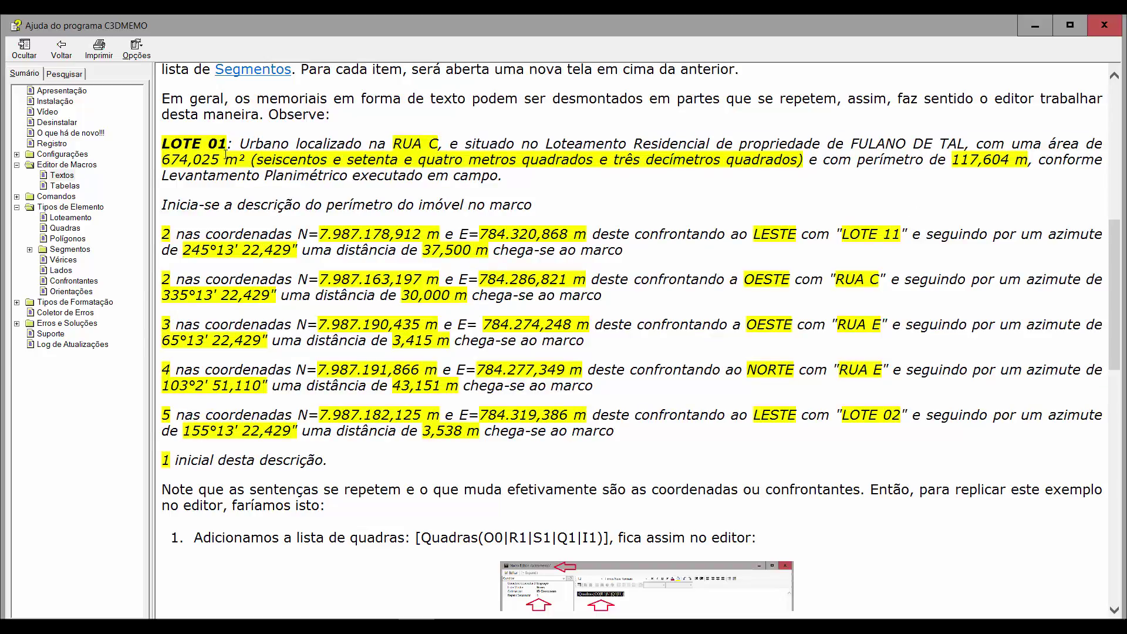
pyautogui.moveTo(190, 163); pyautogui.dragTo(806, 160)
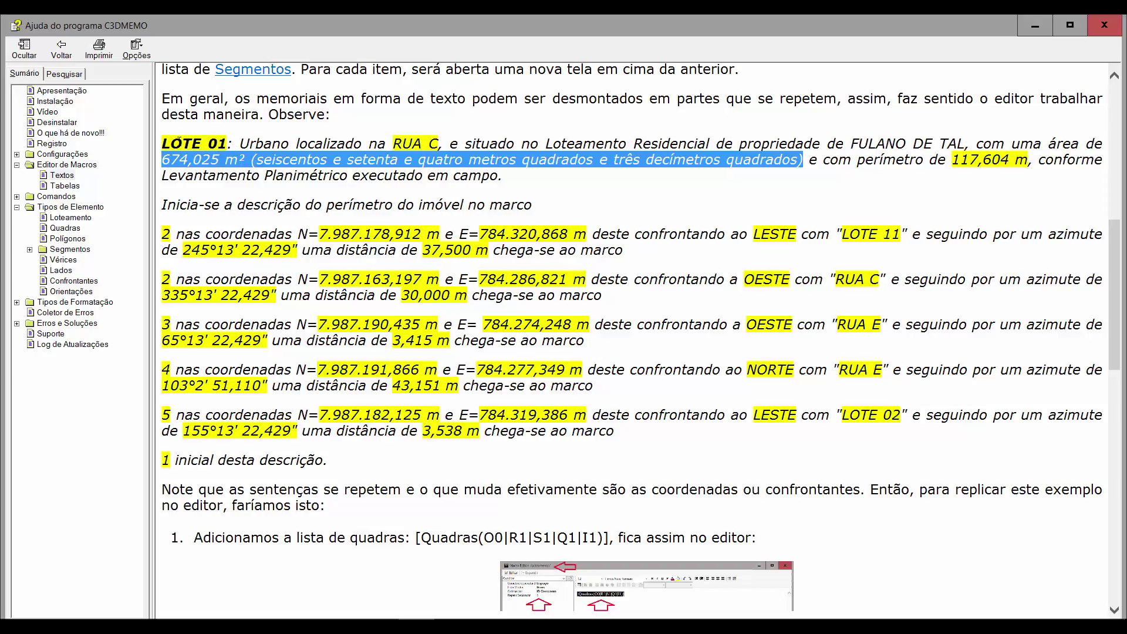
pyautogui.moveTo(162, 143); pyautogui.dragTo(228, 147)
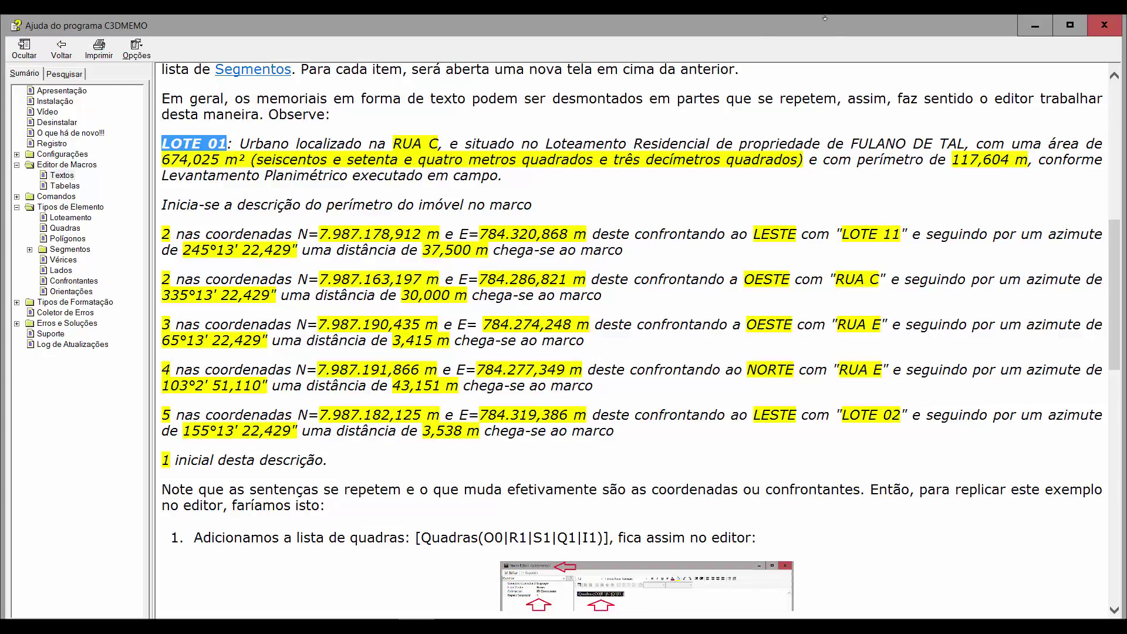
# Switch to Civil 3D, start the NETLOAD command and browse up to the PROGRAMAS folder
pyautogui.click(381, 626)
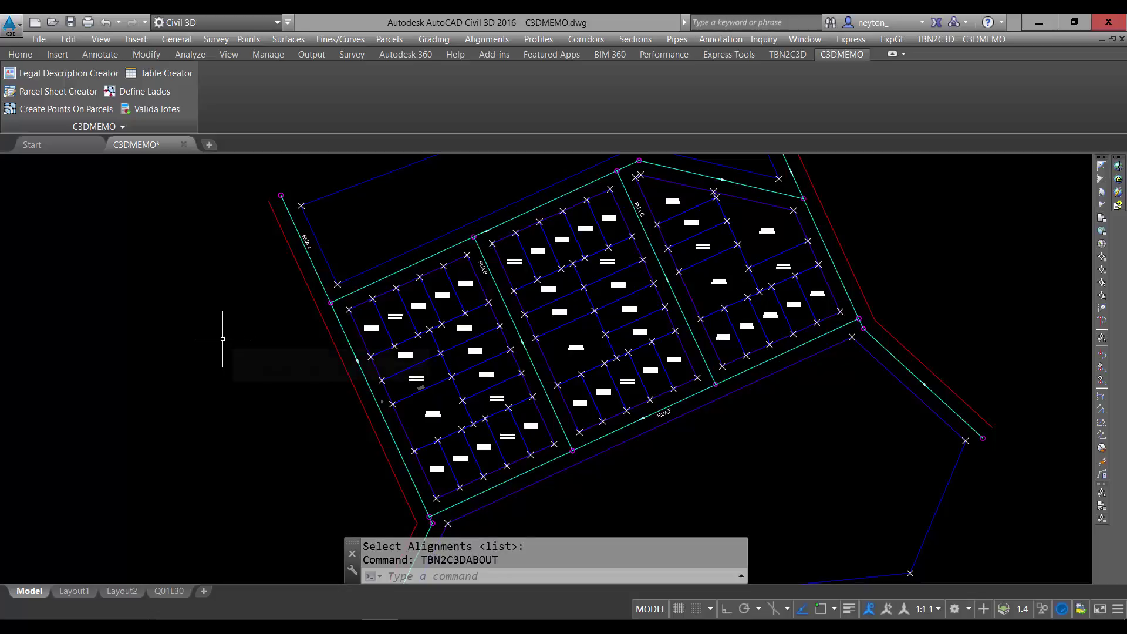
pyautogui.moveTo(224, 340); pyautogui.dragTo(253, 377, button='middle')
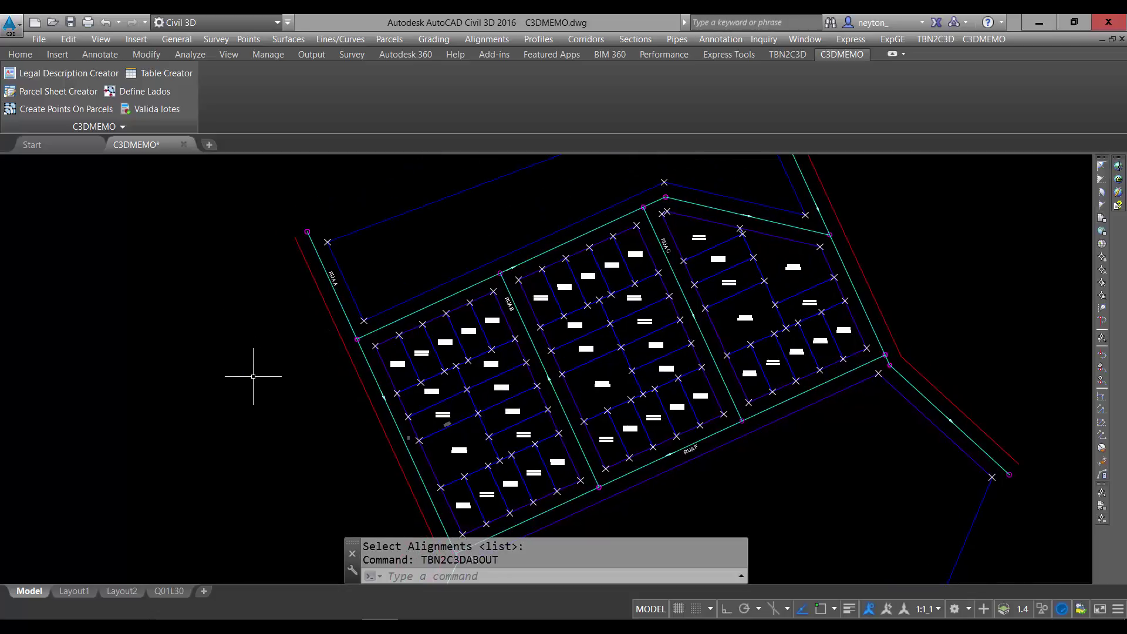
pyautogui.write('ne')
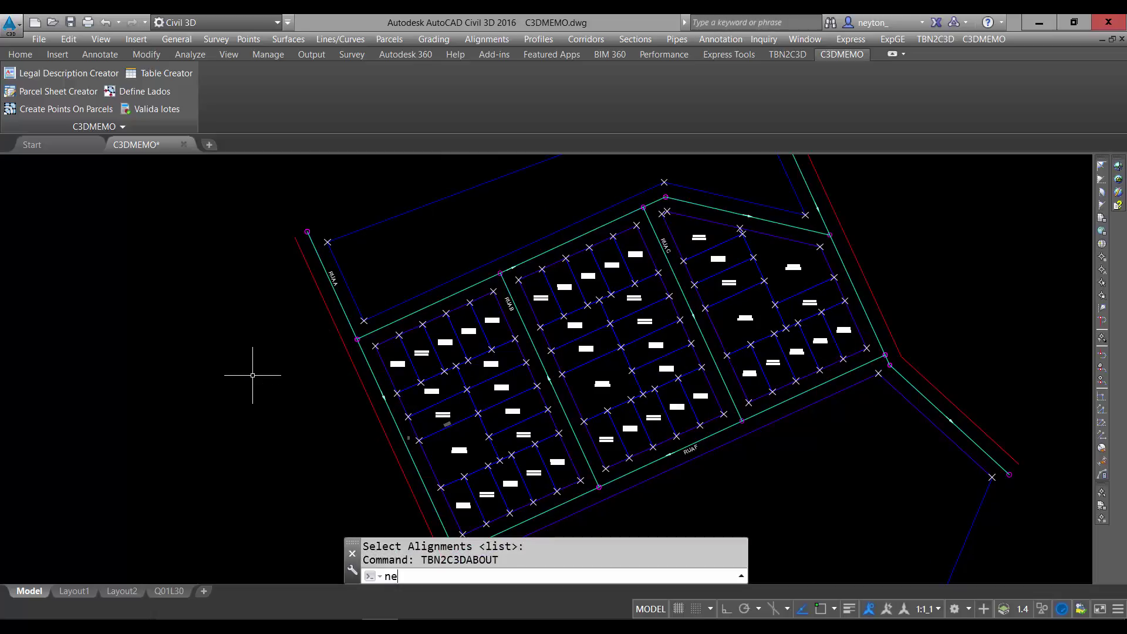
pyautogui.write('tload')
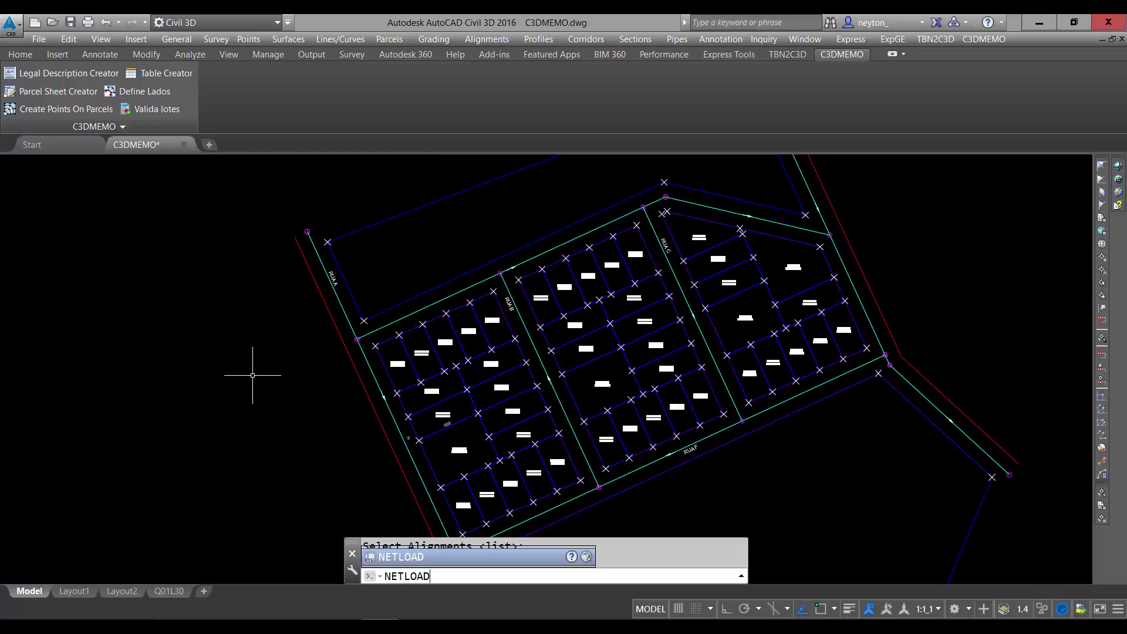
pyautogui.press('space')
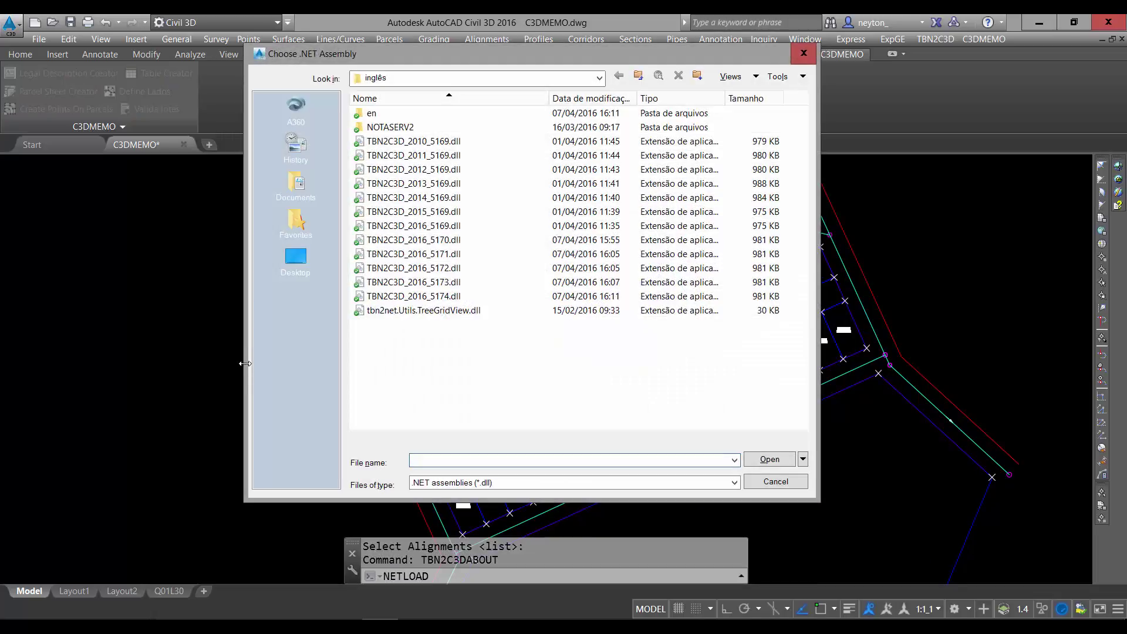
pyautogui.click(640, 76)
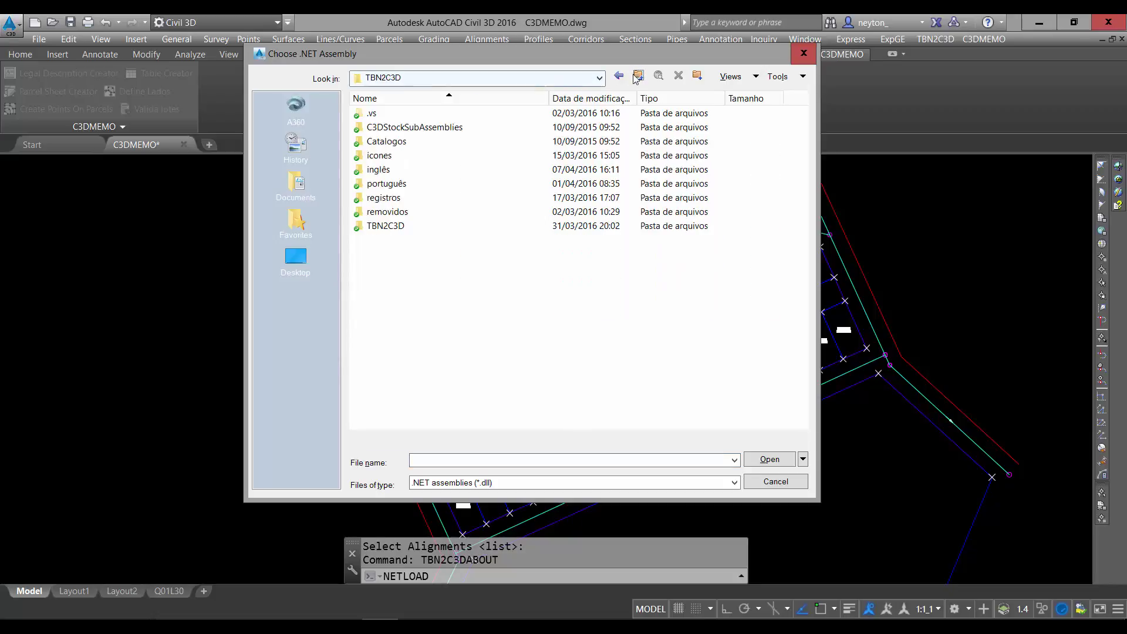
pyautogui.click(640, 77)
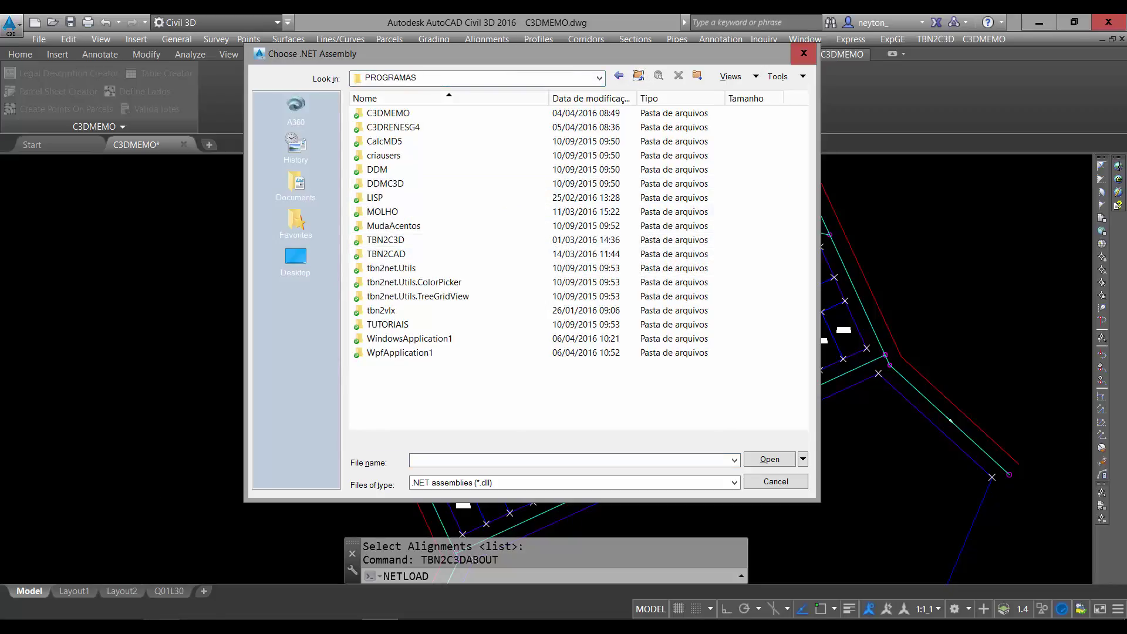
# Switch to Chrome, open the C3DMEMO package page on the TBN2NET site and review its list of programs
pyautogui.click(179, 626)
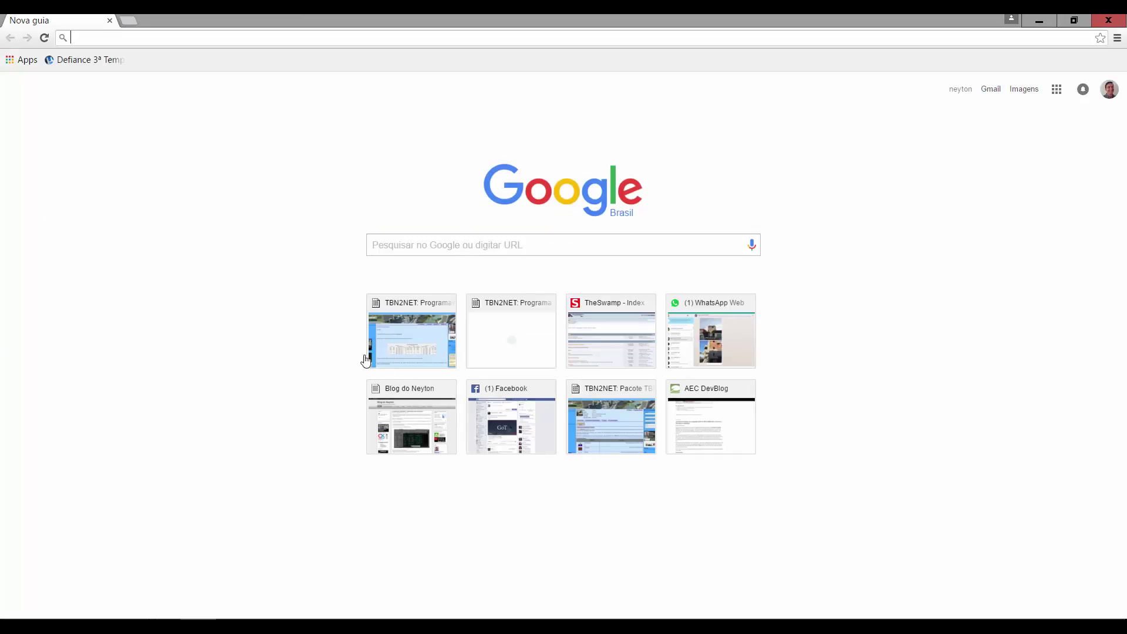
pyautogui.click(389, 339)
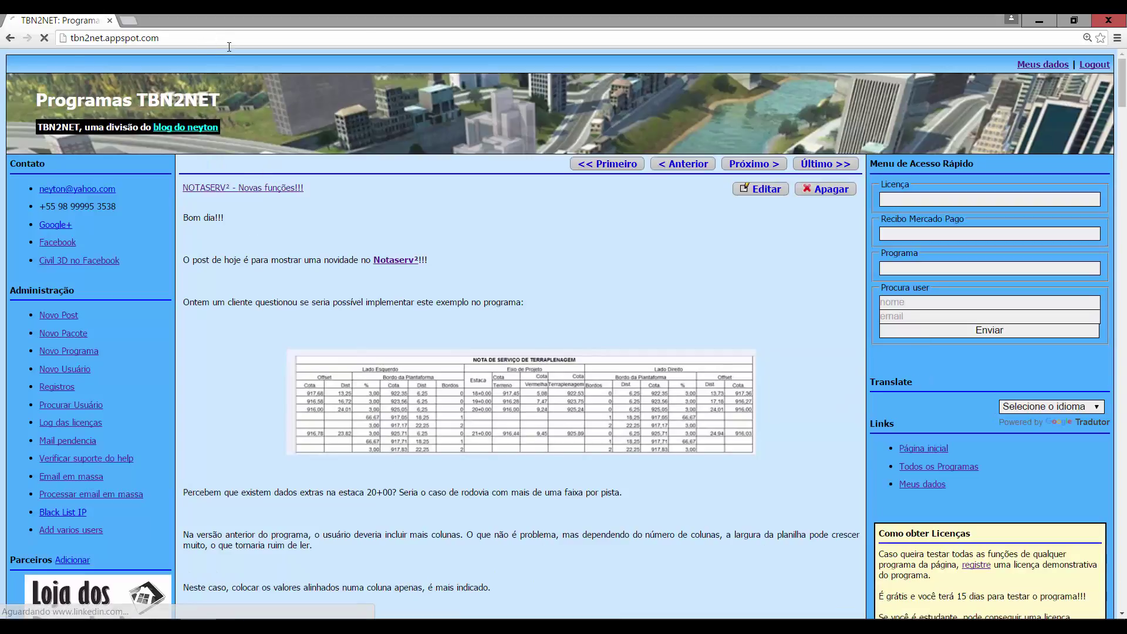
pyautogui.scroll(-12, 654, 324)
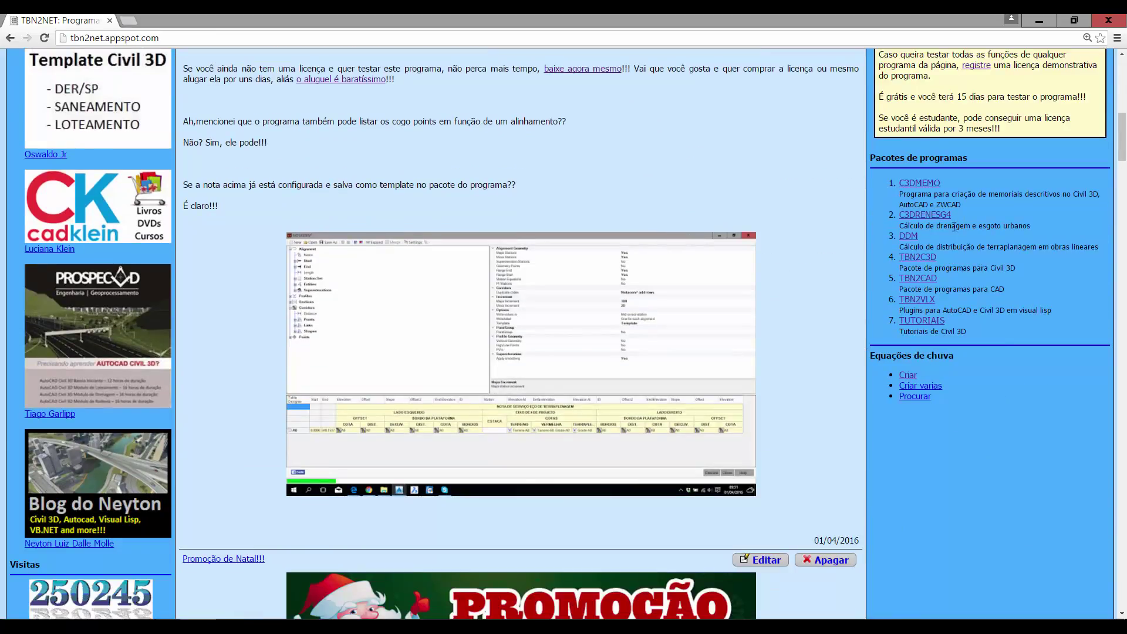
pyautogui.click(928, 182)
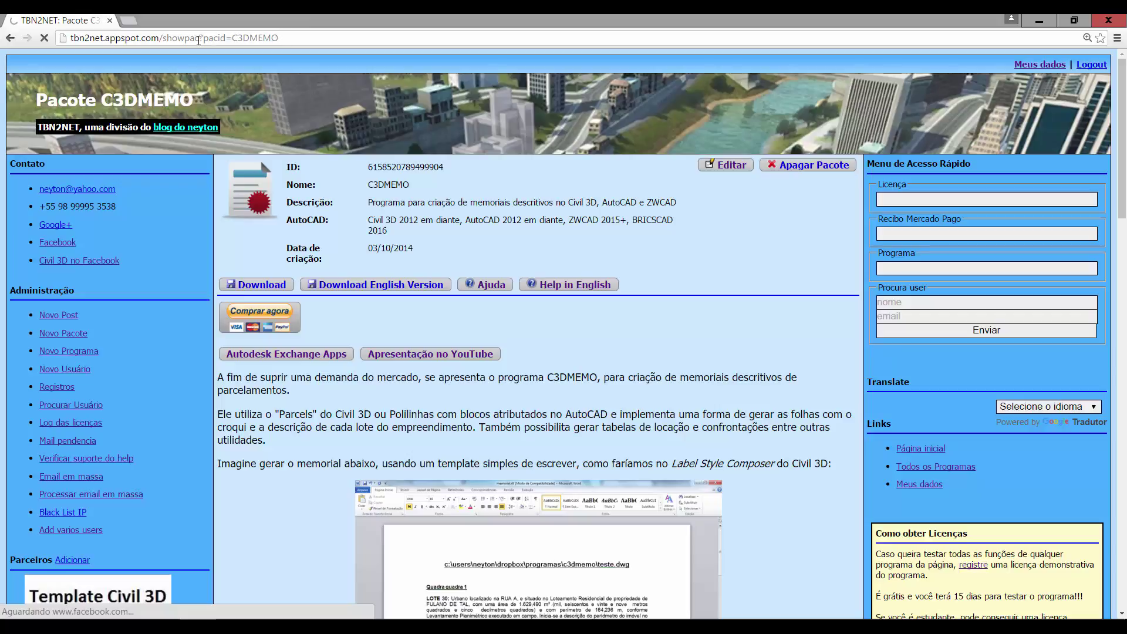
pyautogui.moveTo(280, 37); pyautogui.dragTo(201, 34)
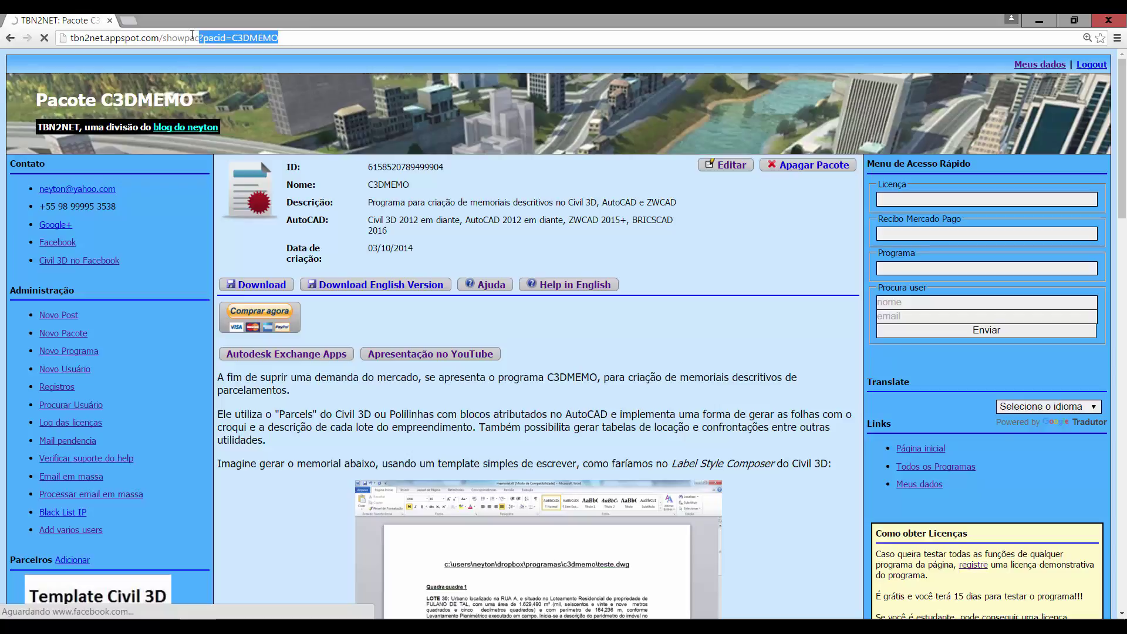
pyautogui.click(297, 34)
pyautogui.scroll(-20, 260, 172)
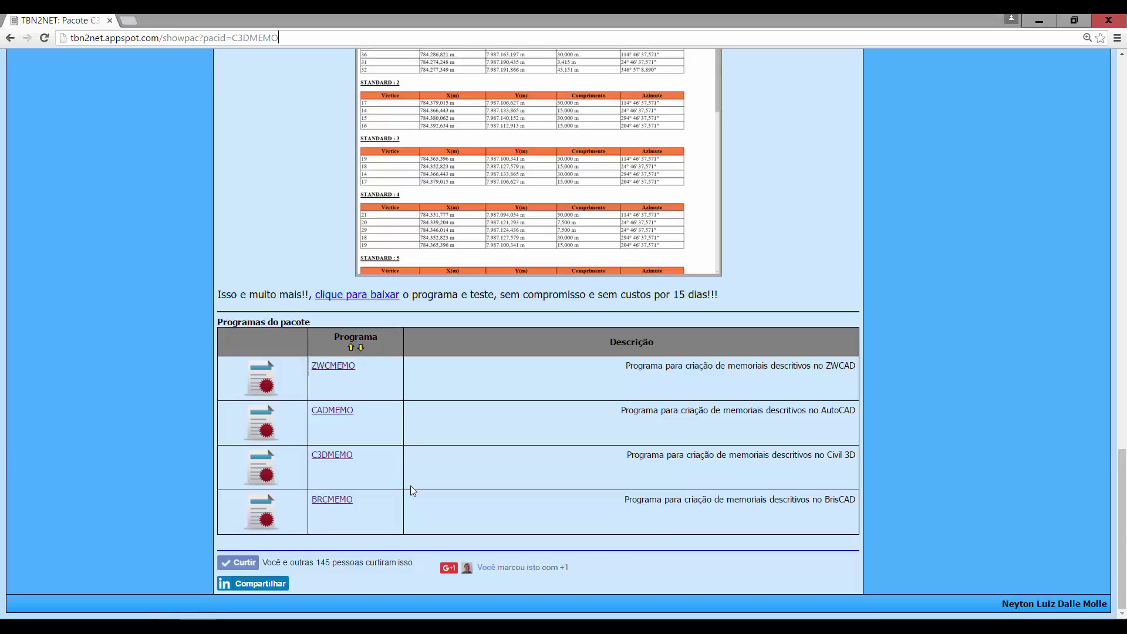
pyautogui.click(1039, 22)
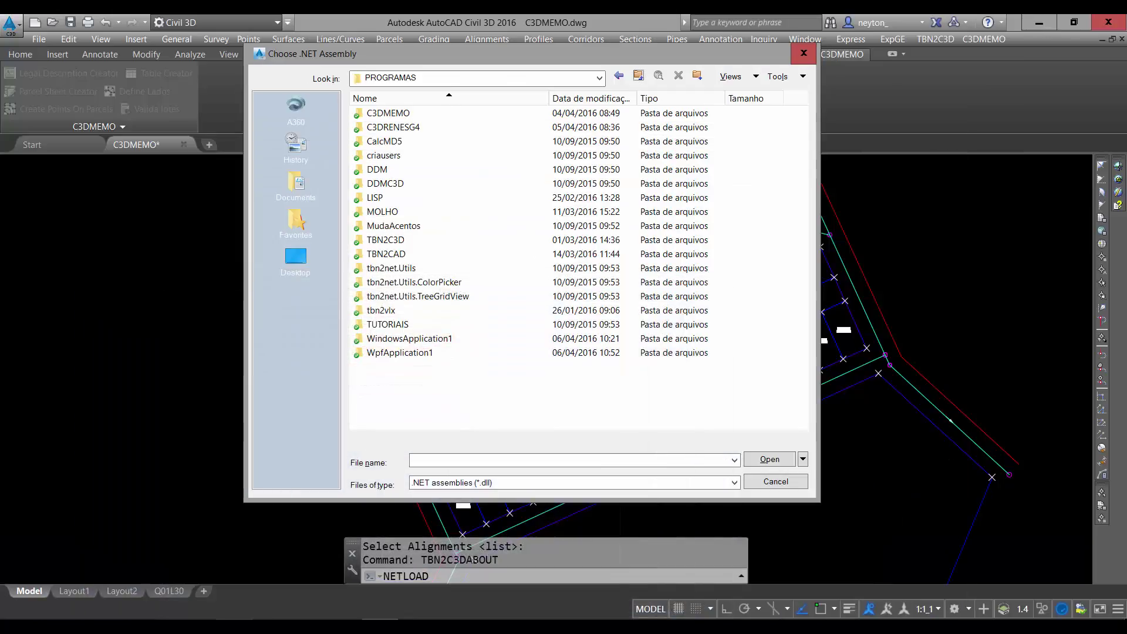
# Switch to File Explorer and compare the GSTMEMO and C3DMEMO version DLL files in the C3DMEMO português folder
pyautogui.click(241, 626)
pyautogui.click(403, 193)
pyautogui.click(401, 220)
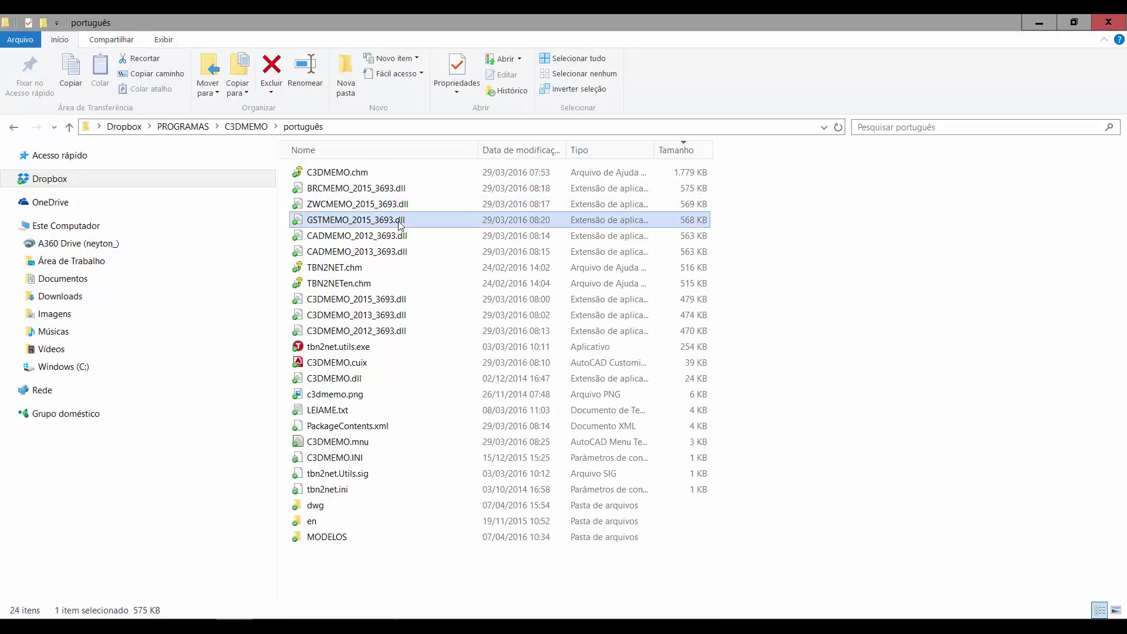
pyautogui.click(394, 320)
pyautogui.click(394, 331)
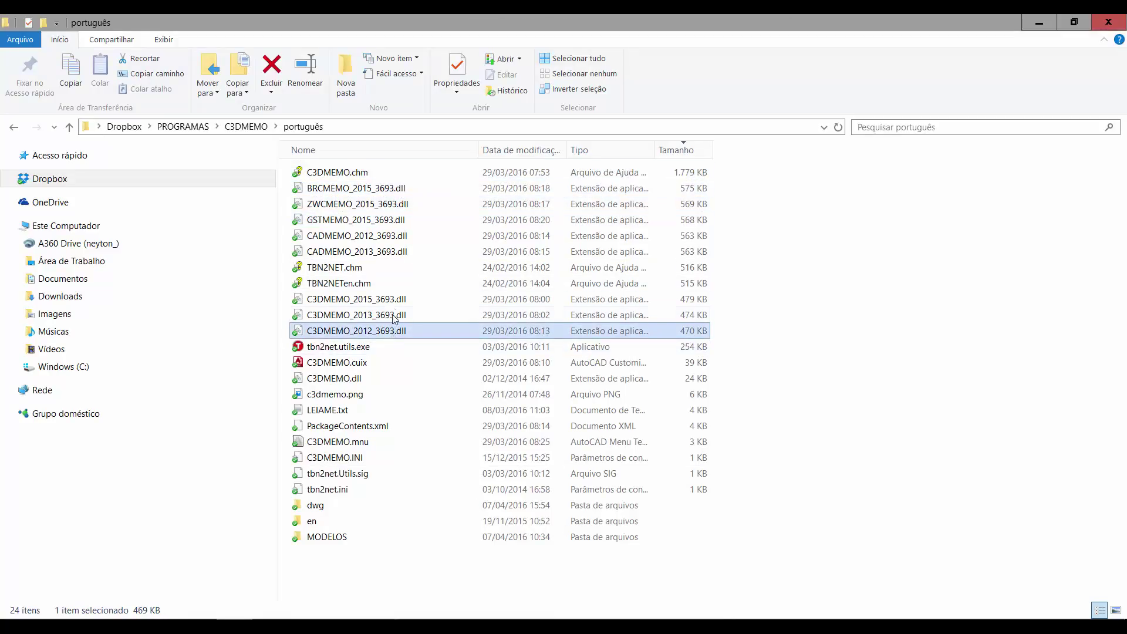
pyautogui.click(399, 300)
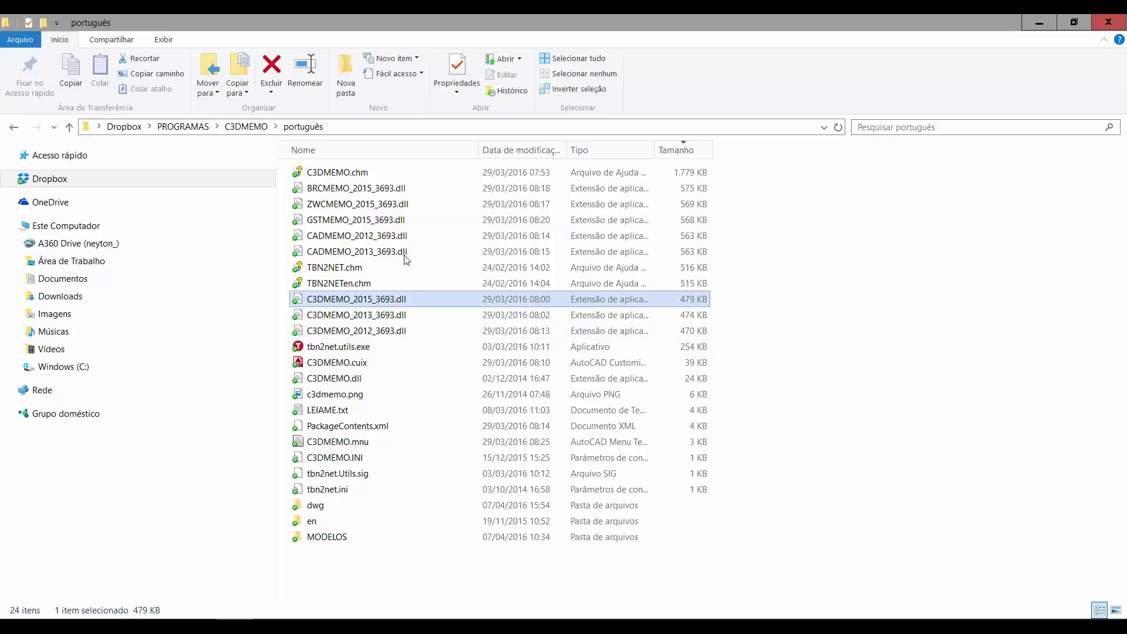
# Read in LEIAME.txt which DLL belongs to each AutoCAD and Civil 3D version, close it and check the C3DMEMO_2012_3693.dll file details
pyautogui.doubleClick(342, 412)
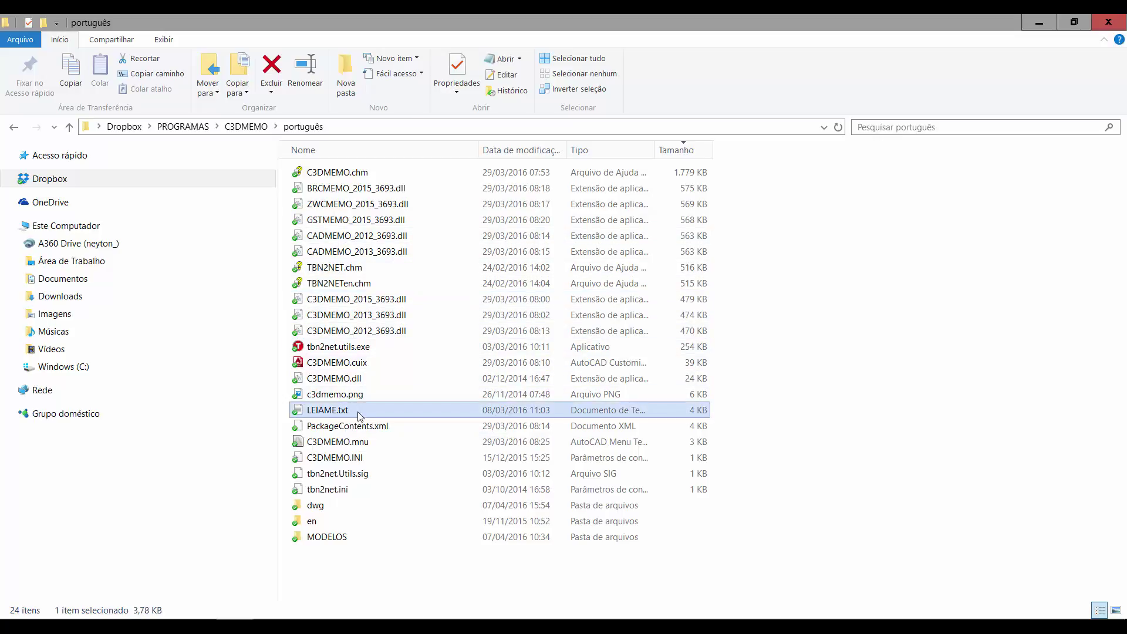
pyautogui.scroll(-14, 523, 337)
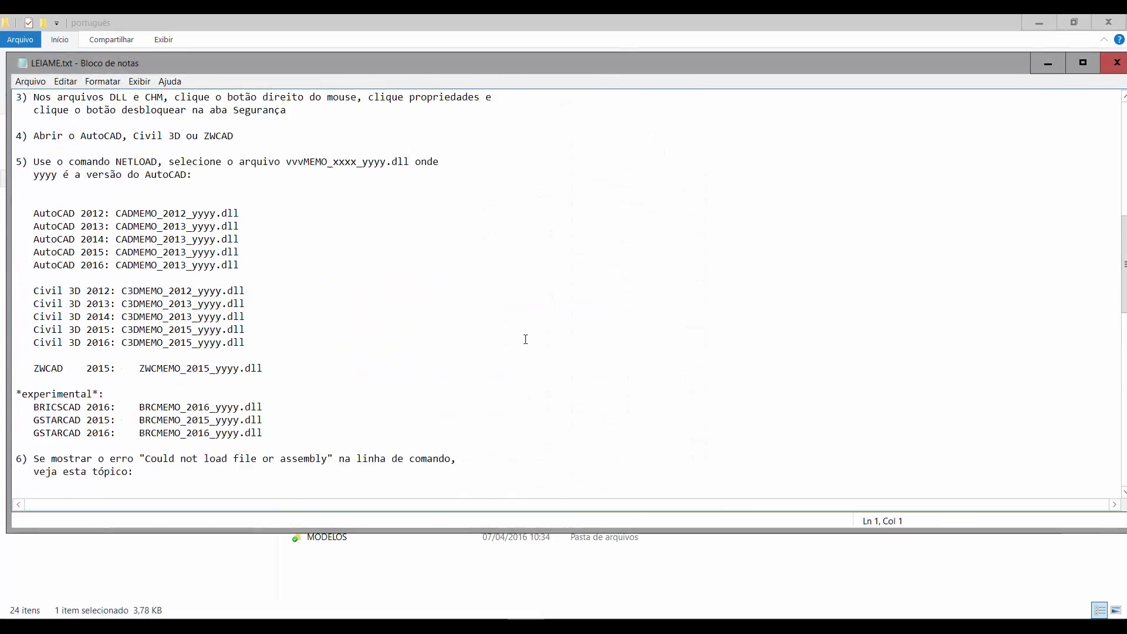
pyautogui.moveTo(39, 137); pyautogui.dragTo(259, 196)
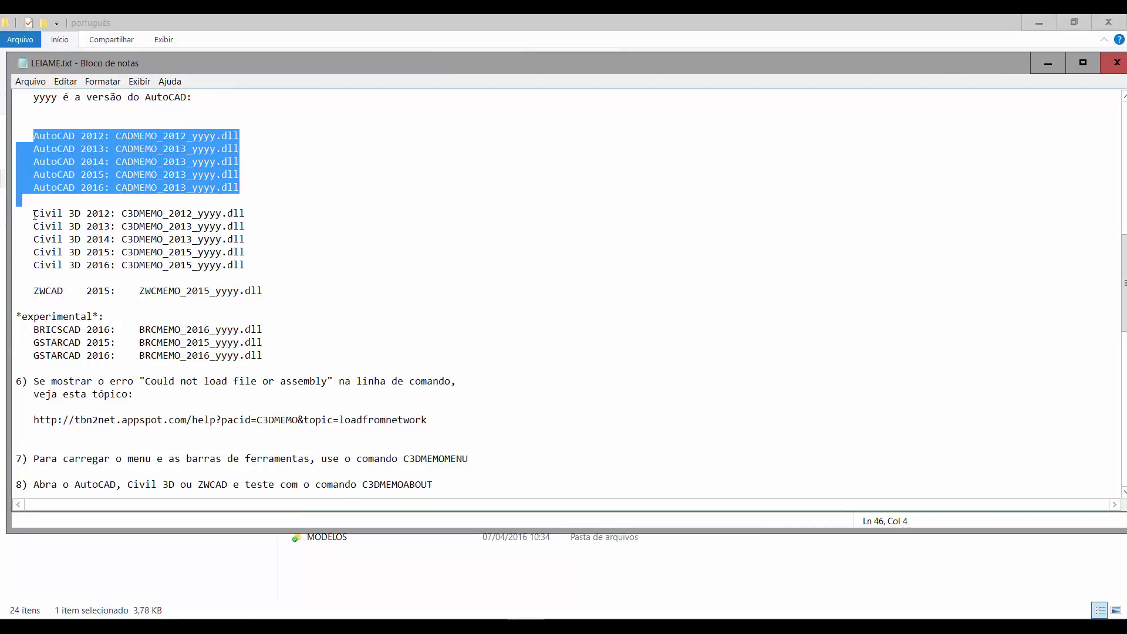
pyautogui.moveTo(33, 213); pyautogui.dragTo(253, 269)
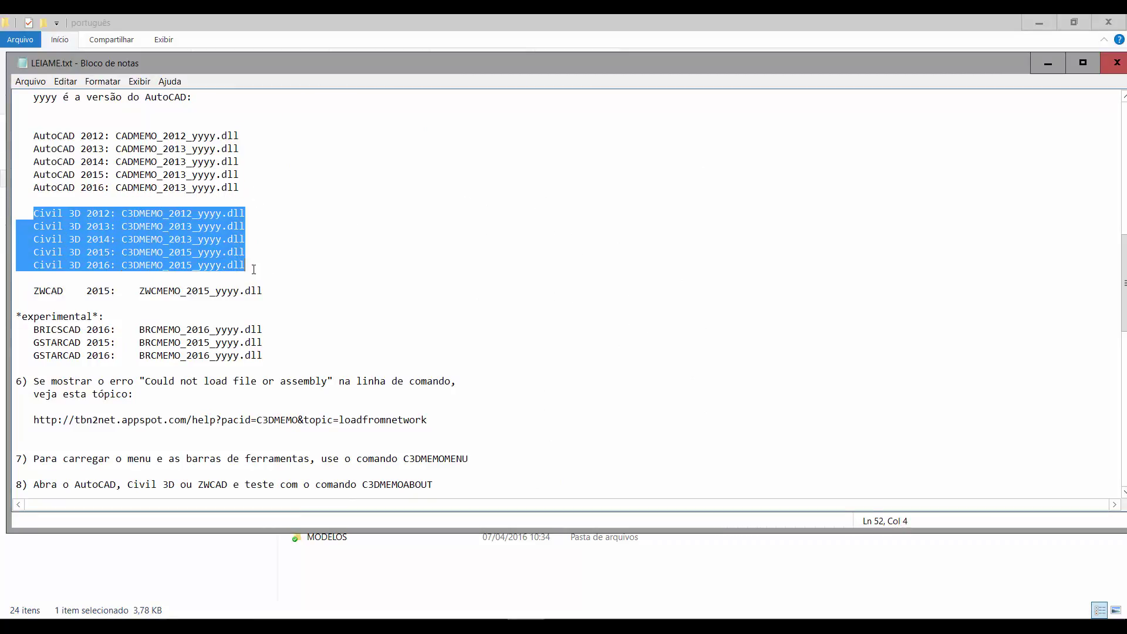
pyautogui.click(97, 264)
pyautogui.moveTo(33, 265); pyautogui.dragTo(264, 259)
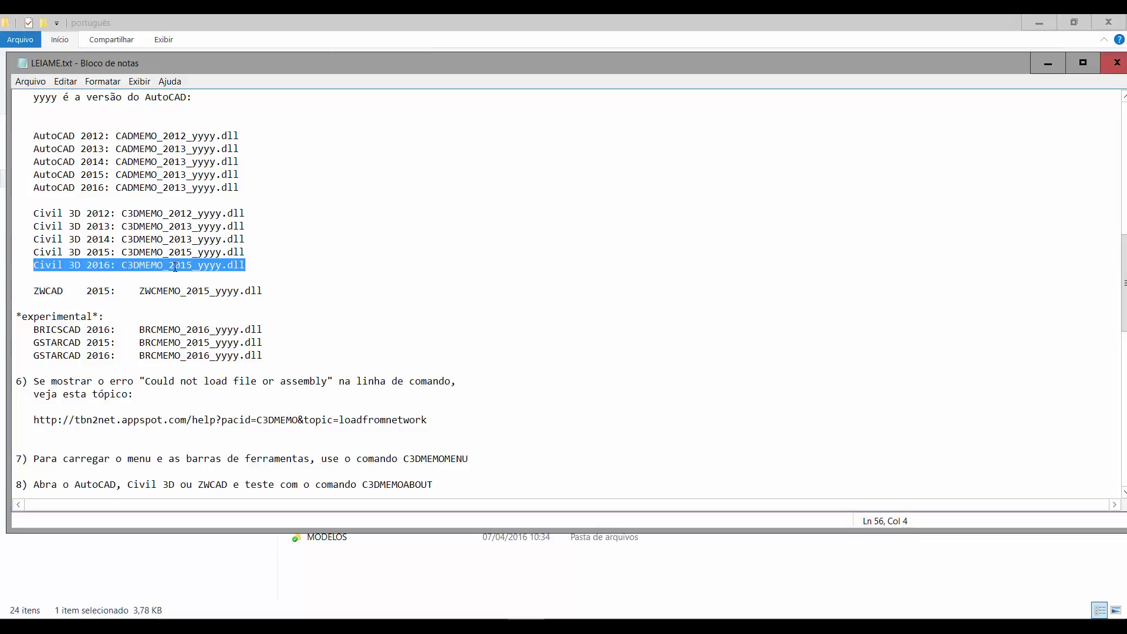
pyautogui.moveTo(198, 265); pyautogui.dragTo(243, 266)
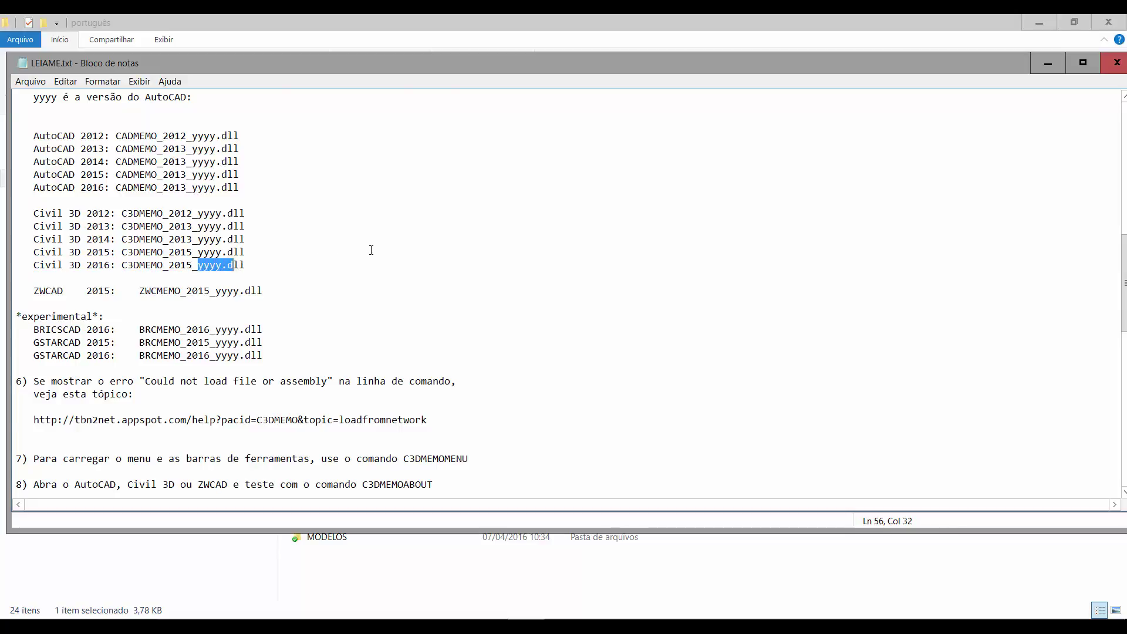
pyautogui.scroll(2, 371, 250)
pyautogui.scroll(-2, 369, 247)
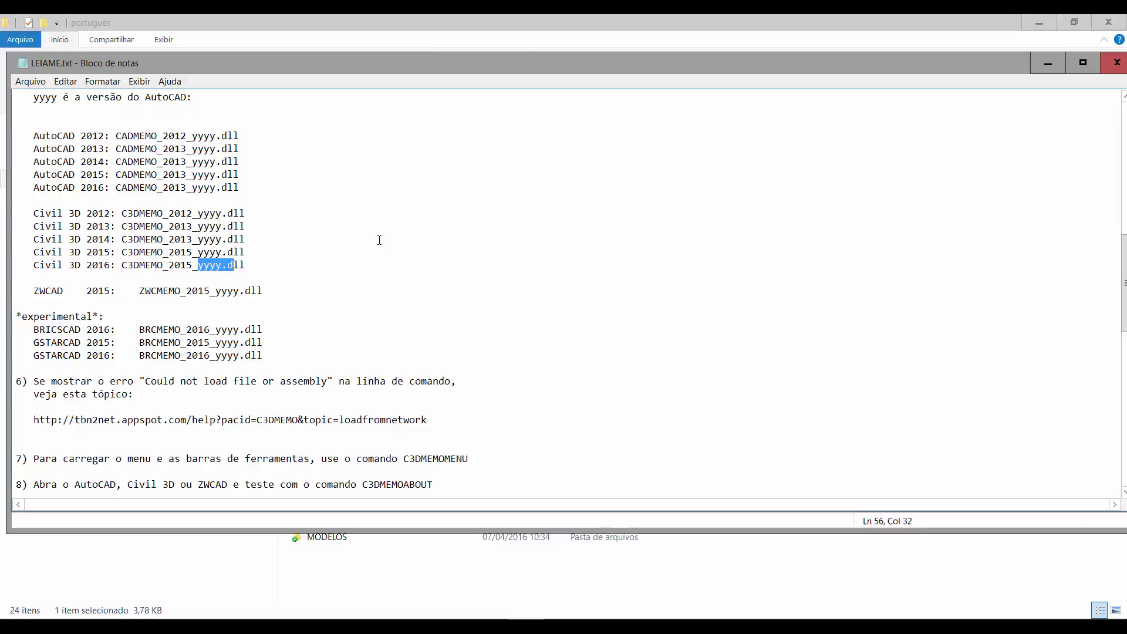
pyautogui.click(1116, 63)
pyautogui.click(388, 332)
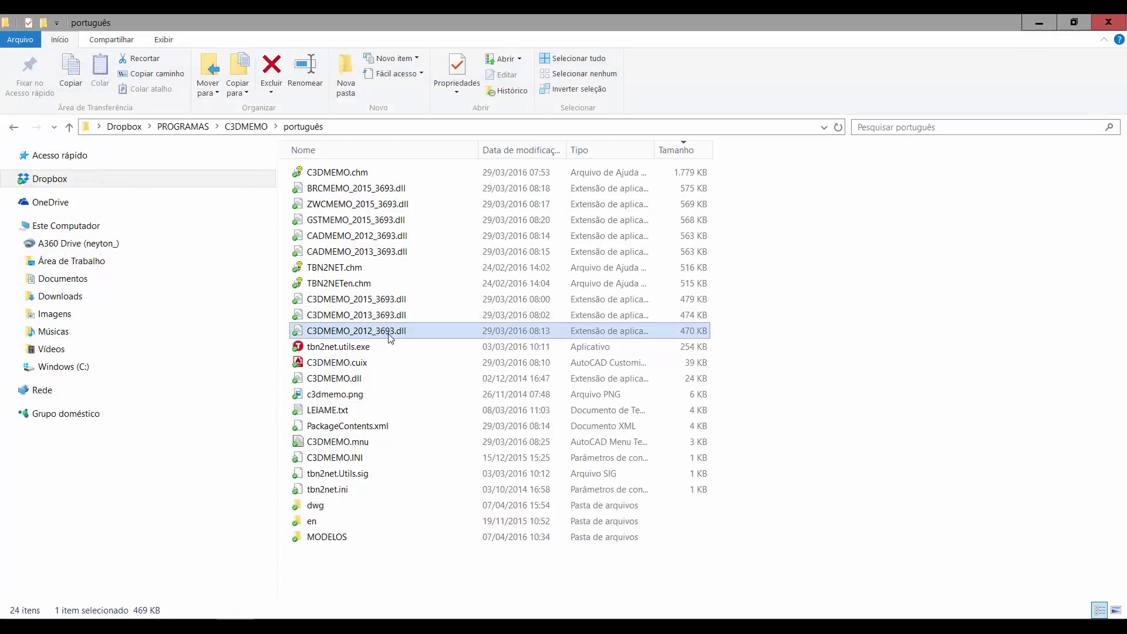
pyautogui.moveTo(391, 333)
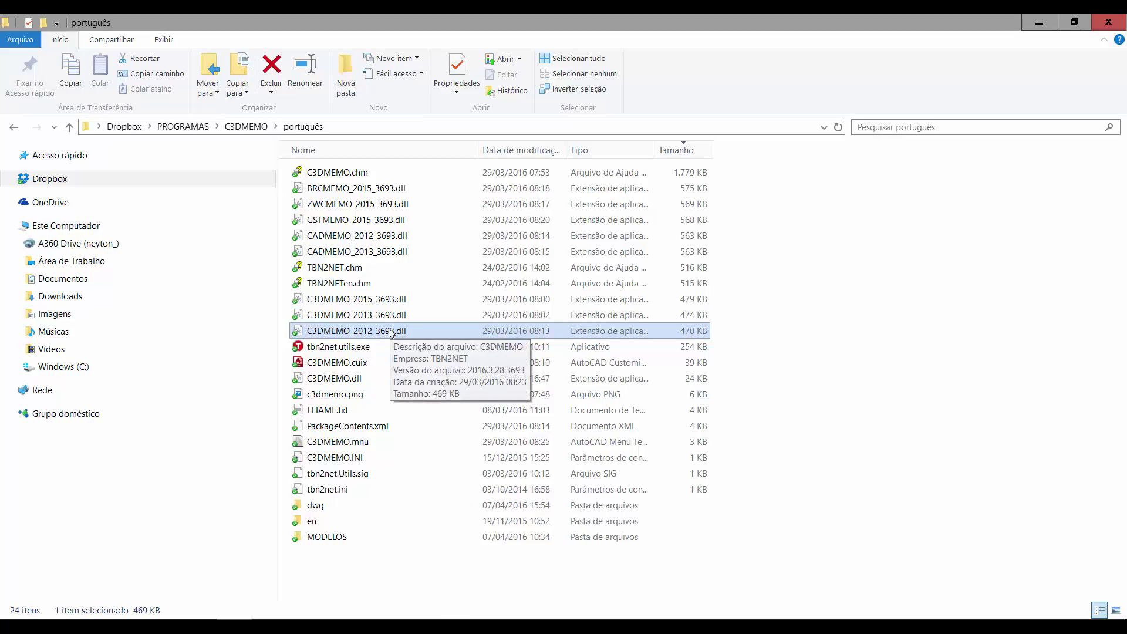
# Switch to Civil 3D, browse to the C3DMEMO português folder and open C3DMEMO_2015_3693.dll
pyautogui.click(383, 626)
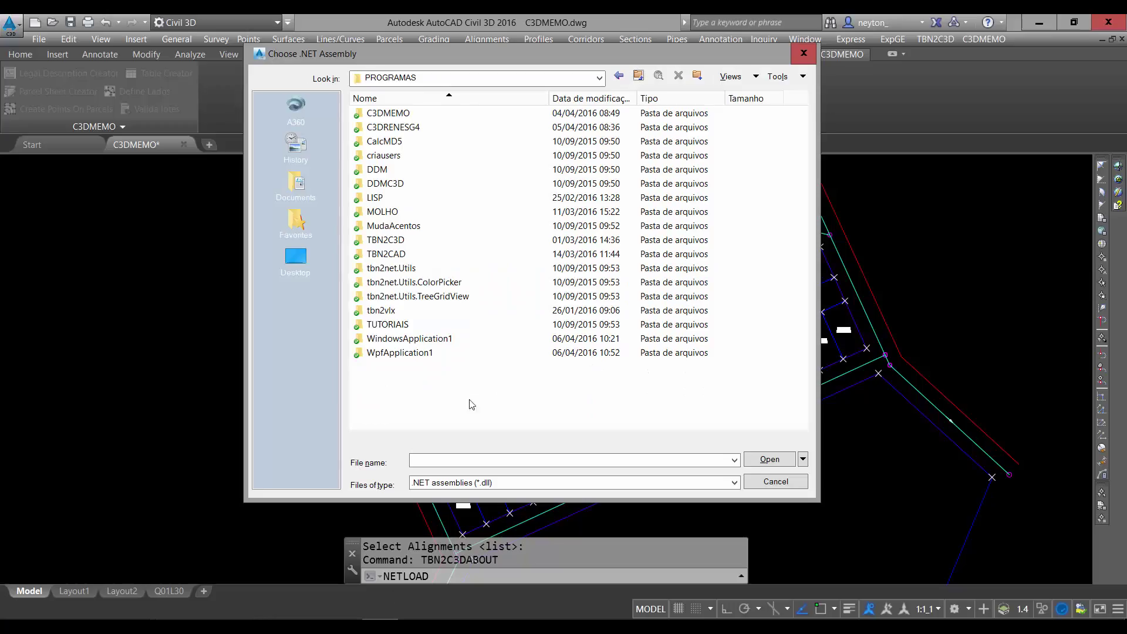
pyautogui.doubleClick(401, 114)
pyautogui.doubleClick(381, 183)
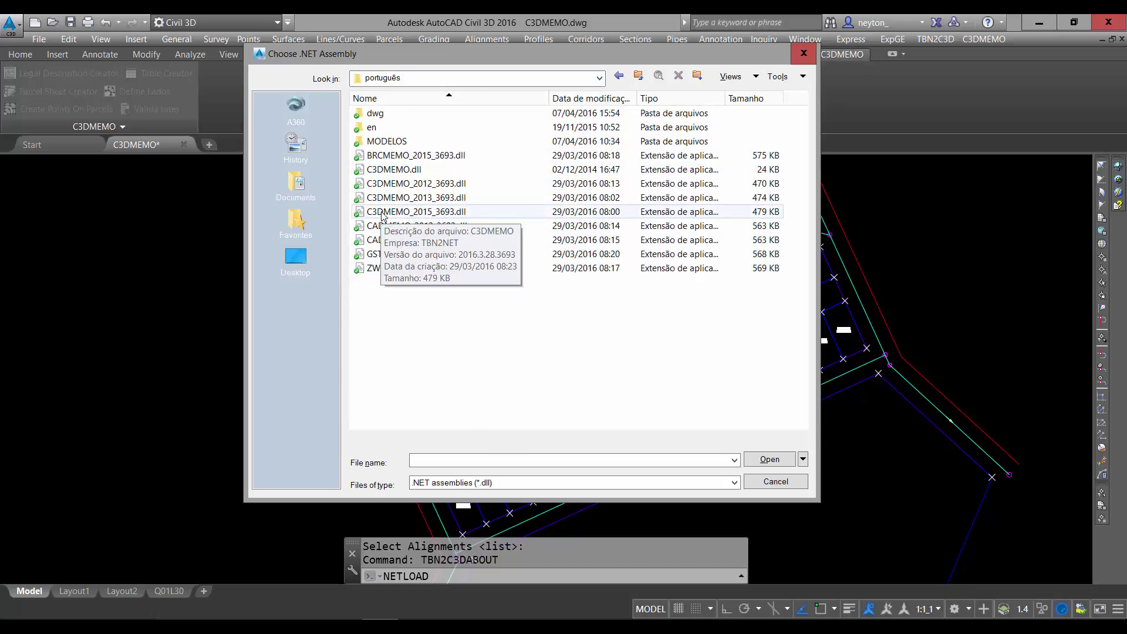
pyautogui.click(382, 212)
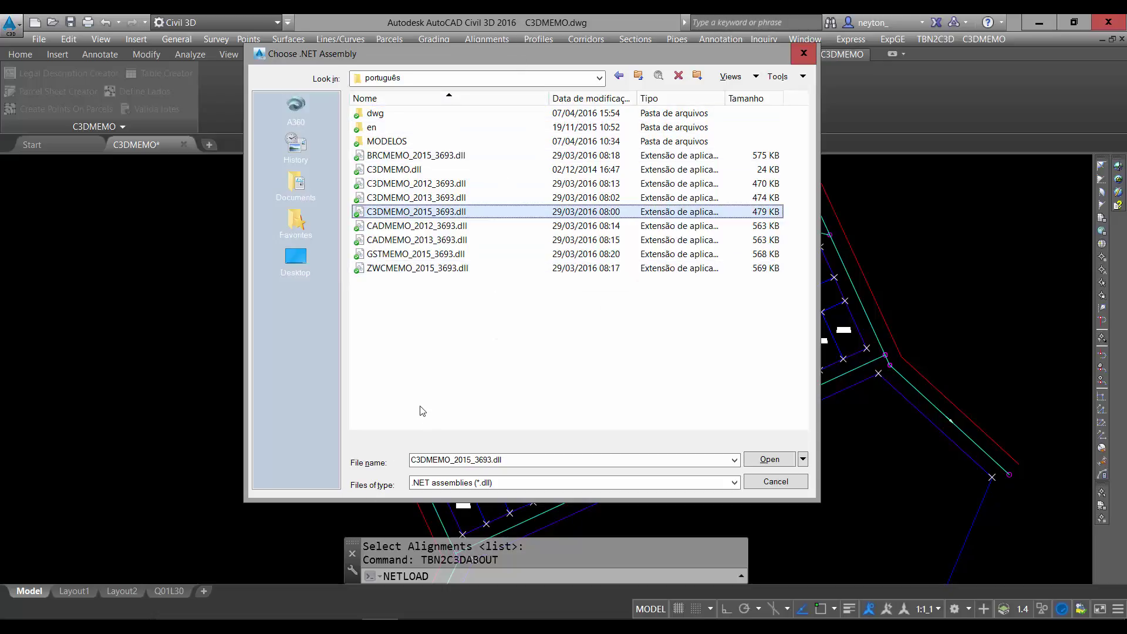
pyautogui.click(775, 461)
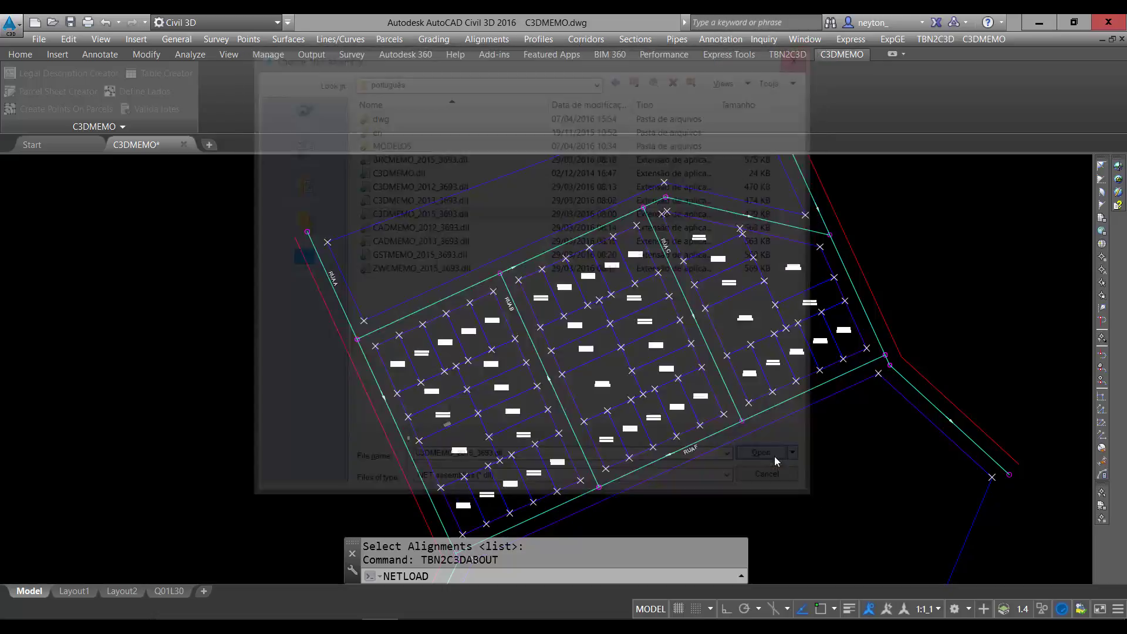
# Mark the application as always loaded in the security dialog and load C3DMEMO_2015_3693.dll
pyautogui.moveTo(838, 229); pyautogui.dragTo(477, 249)
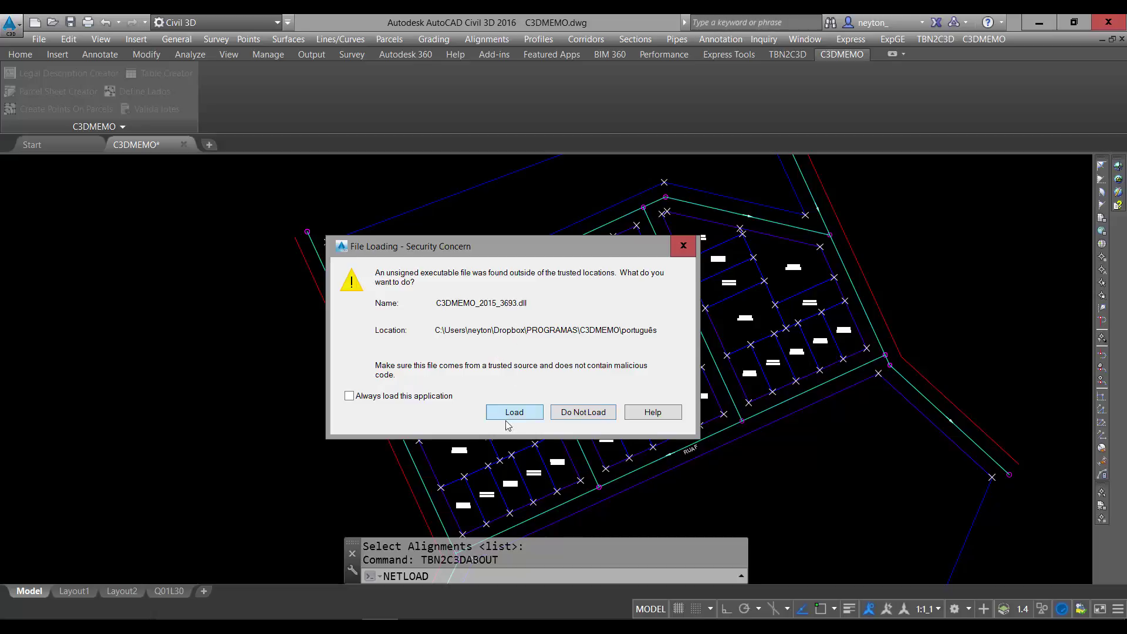
pyautogui.click(430, 397)
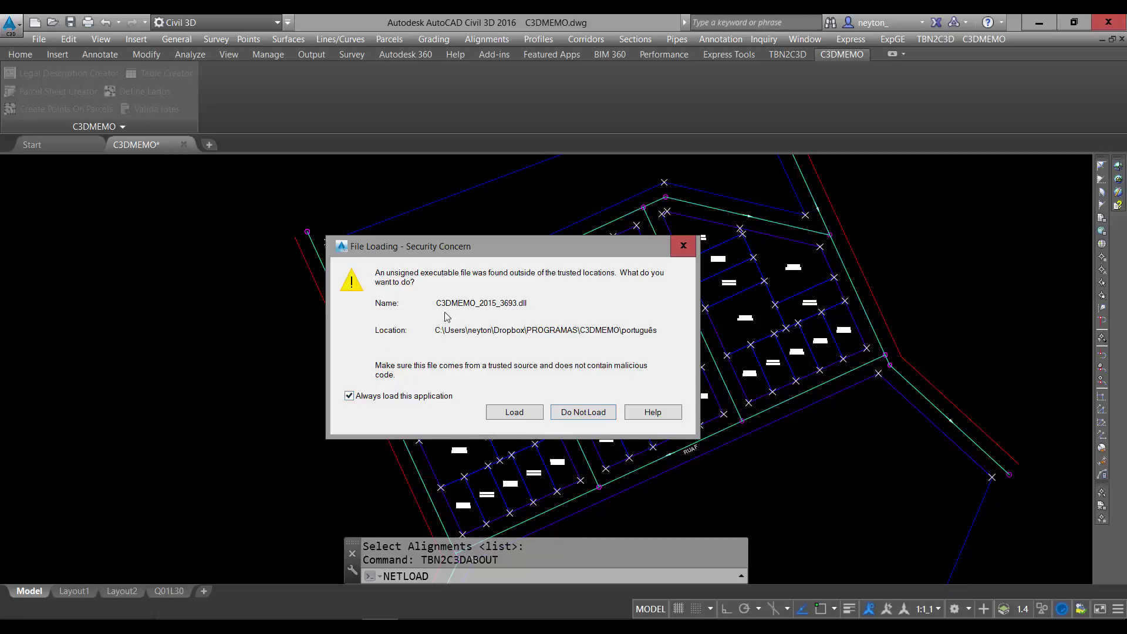
pyautogui.click(514, 413)
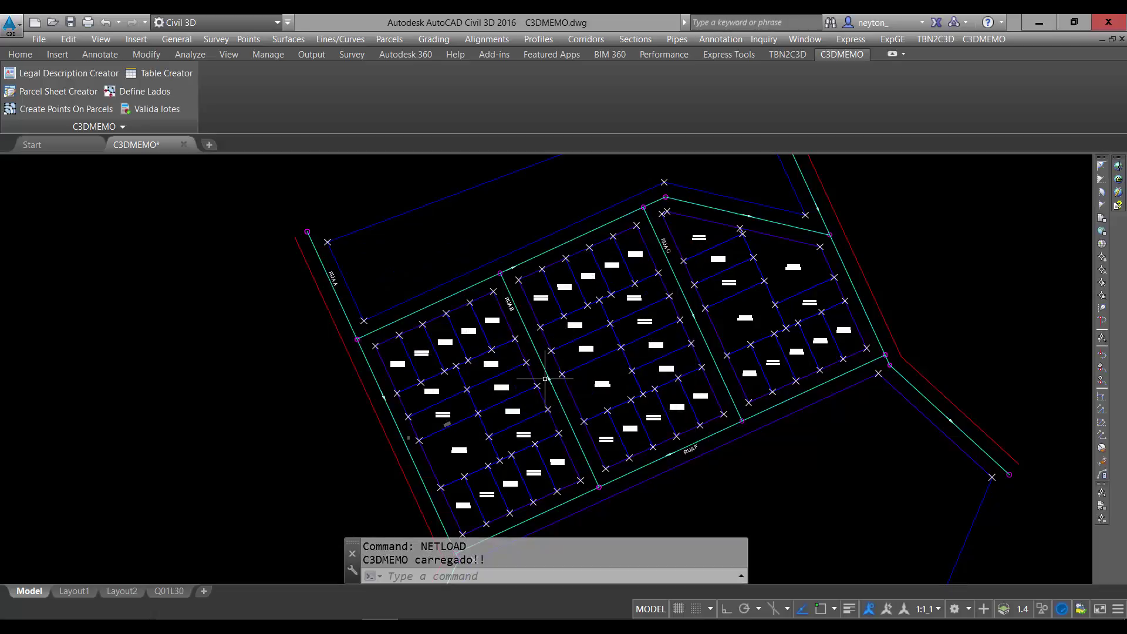
pyautogui.moveTo(486, 560); pyautogui.dragTo(372, 556)
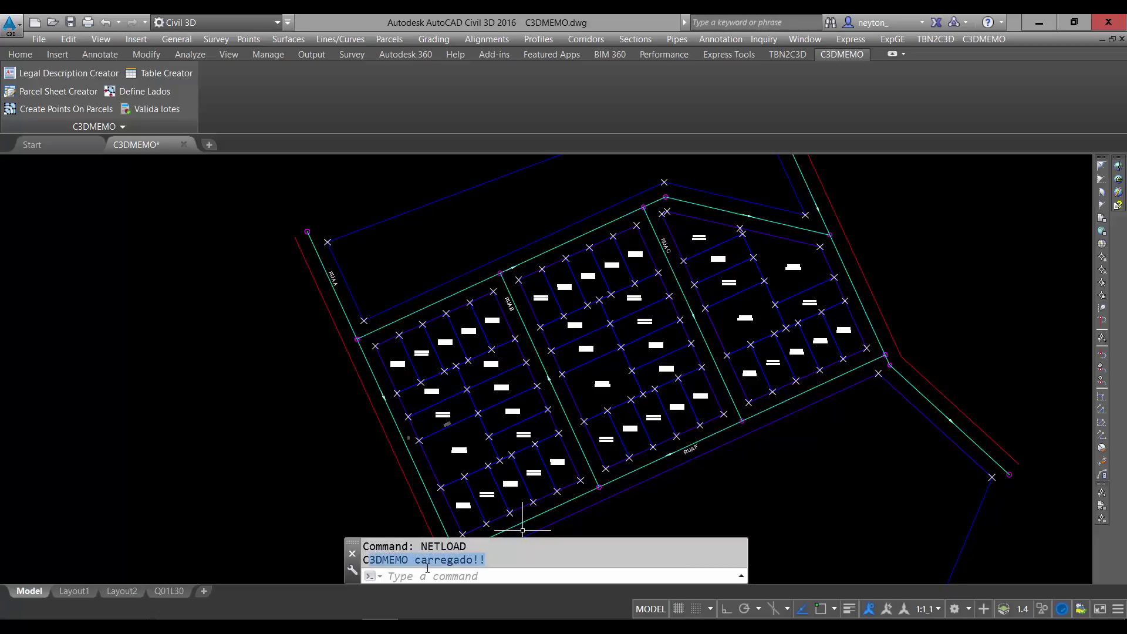
pyautogui.hotkey('ctrl', 'c')
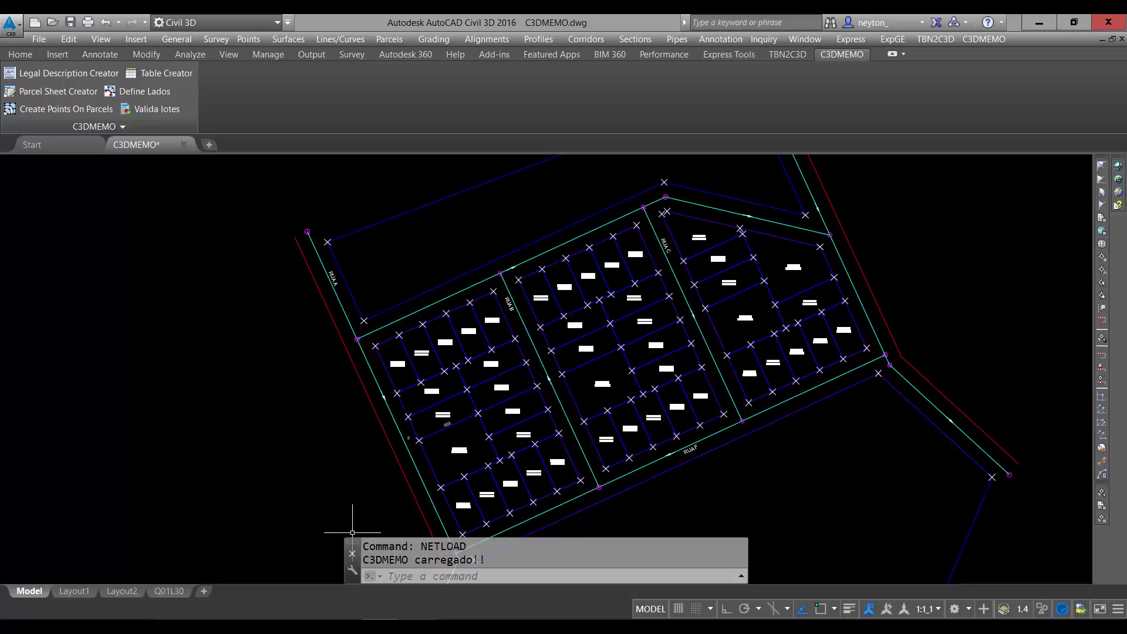
pyautogui.hotkey('alt', 'Tab')
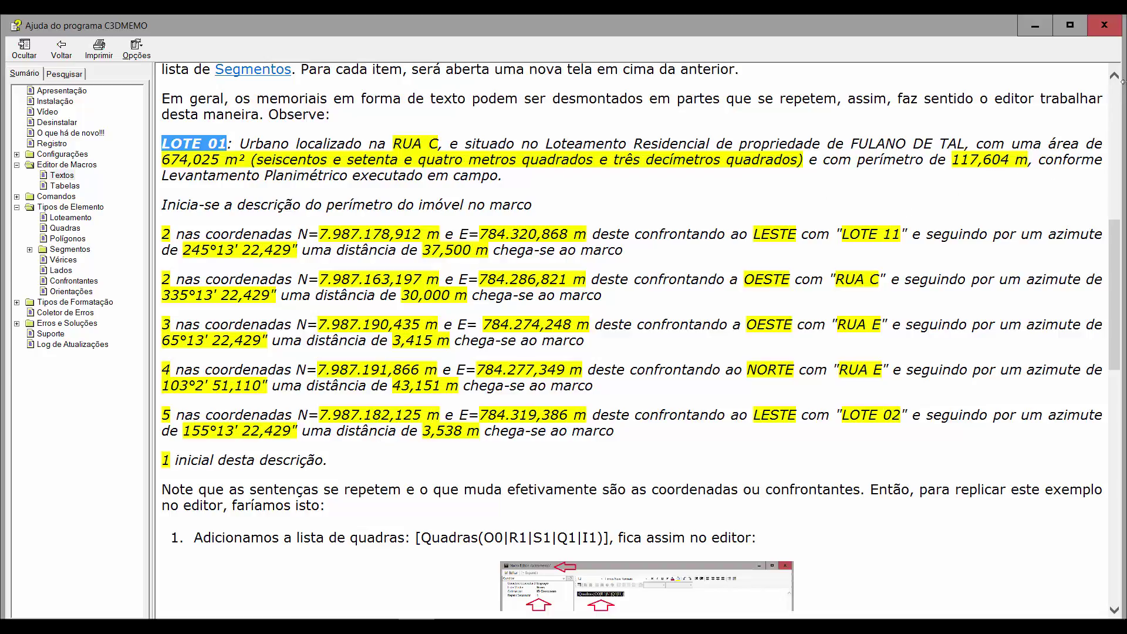
pyautogui.click(1034, 25)
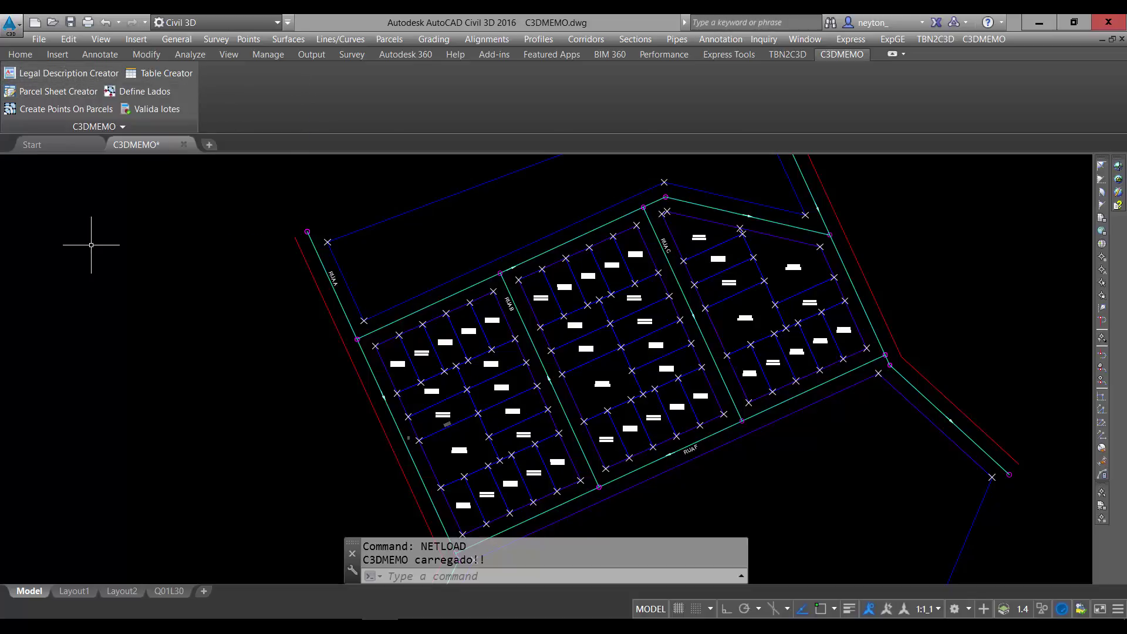
# Load the plug-in's menu with the C3DMEMOMENU command
pyautogui.write('dm')
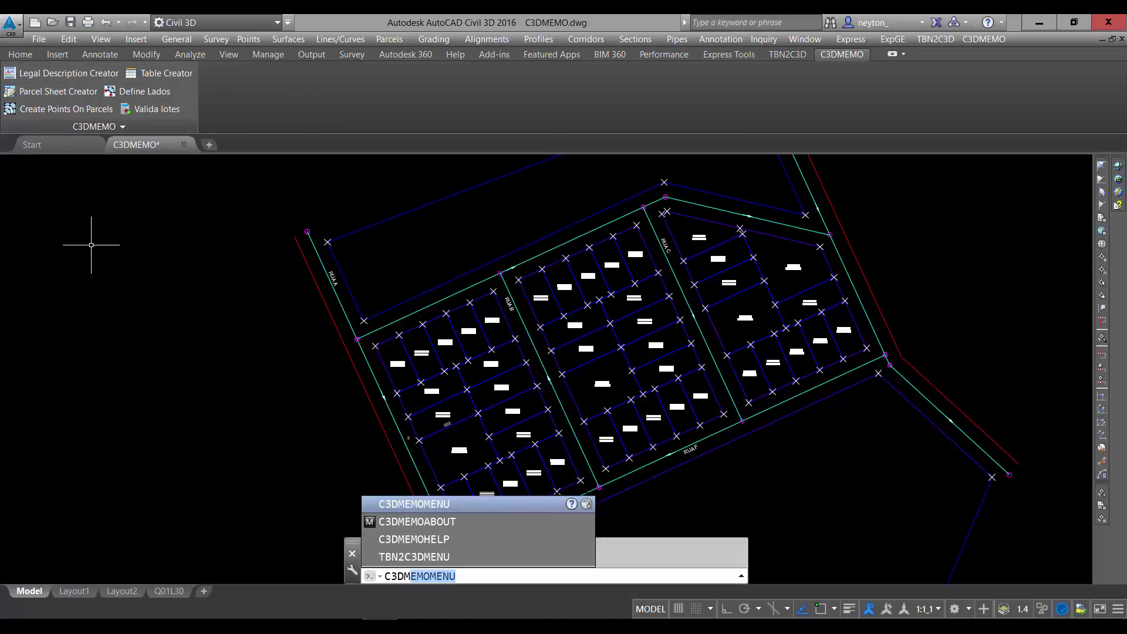
pyautogui.press('Return')
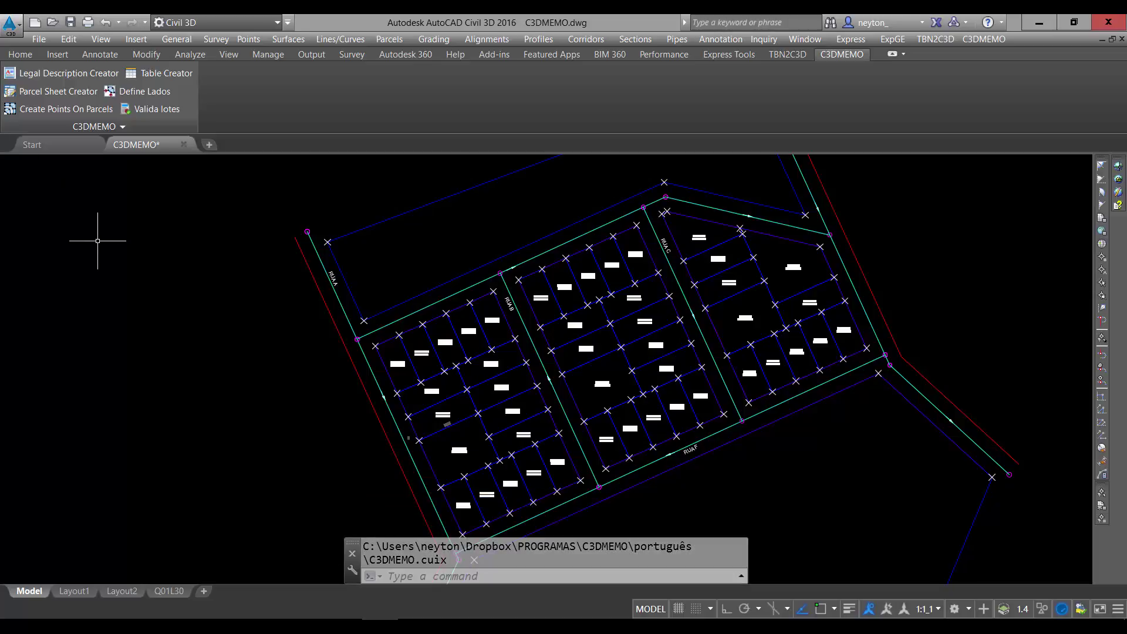
# Start the Legal Description Creator and select the corner lot at the southwest end of the westernmost block
pyautogui.click(78, 75)
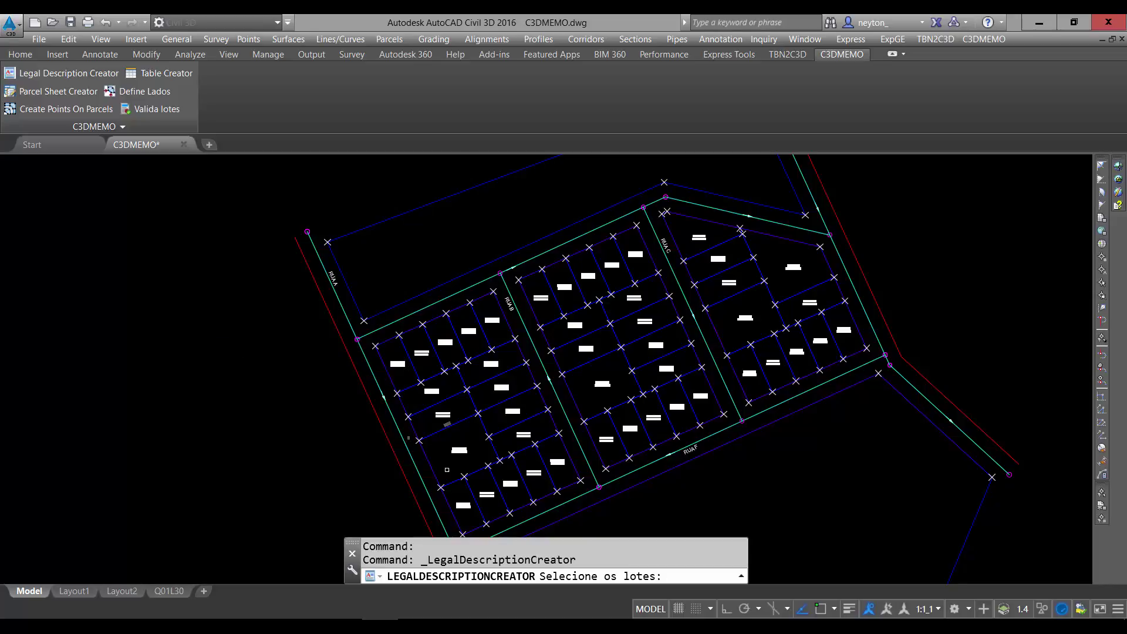
pyautogui.click(453, 509)
pyautogui.press('Return')
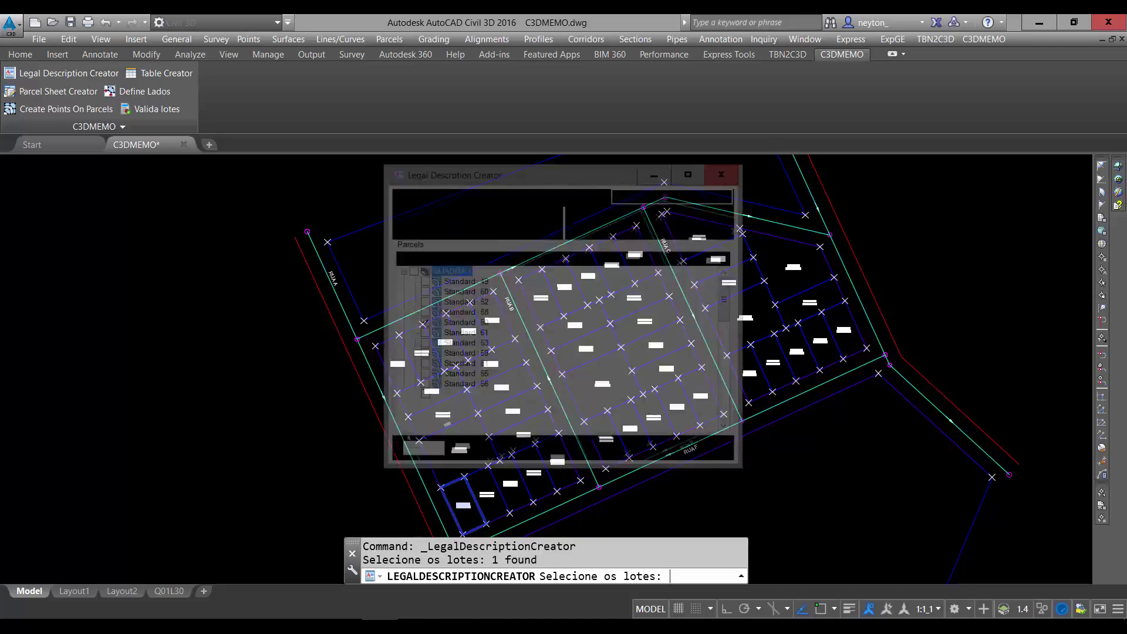
# Try out collapsing, expanding and ticking the QUADRA 1 and QUADRA 3 groups in the parcel list
pyautogui.click(398, 270)
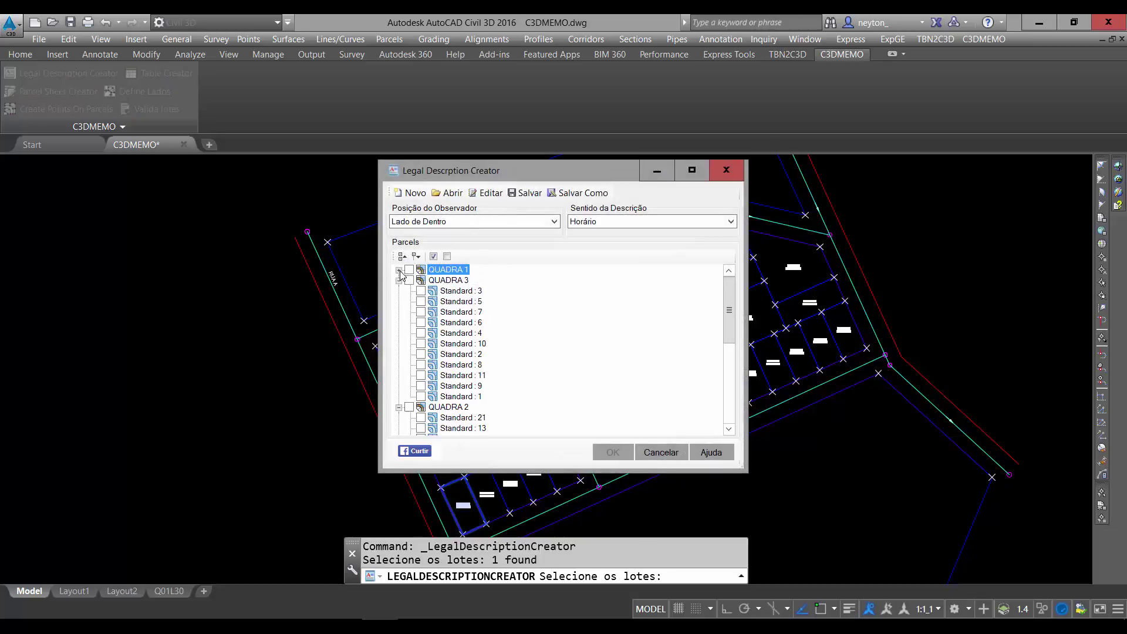
pyautogui.click(409, 270)
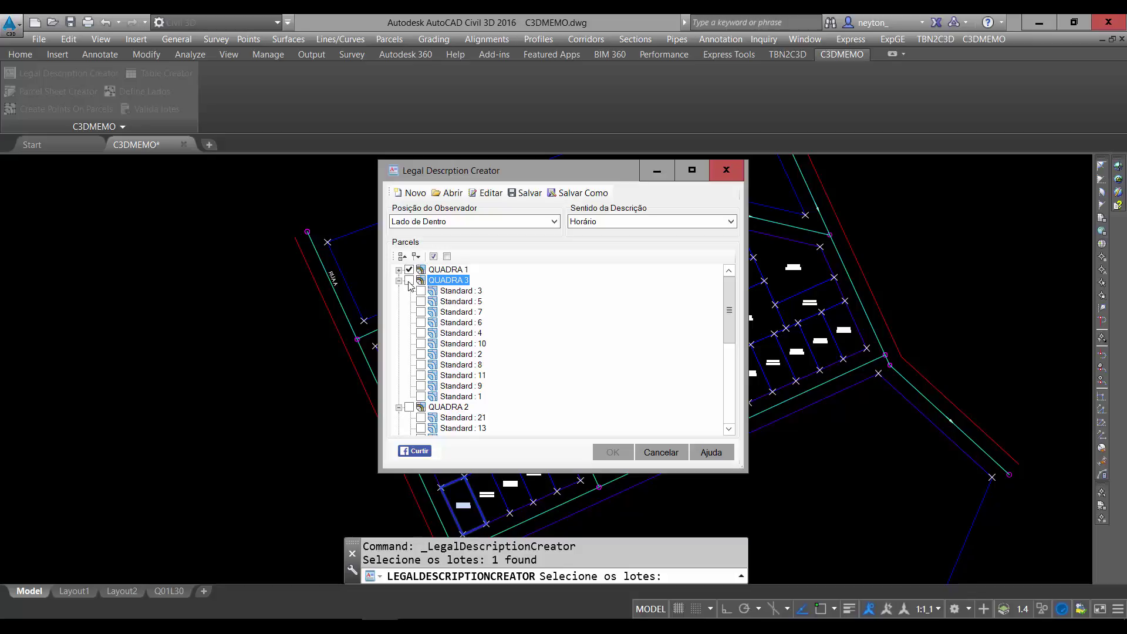
pyautogui.click(409, 281)
pyautogui.click(398, 281)
pyautogui.click(409, 281)
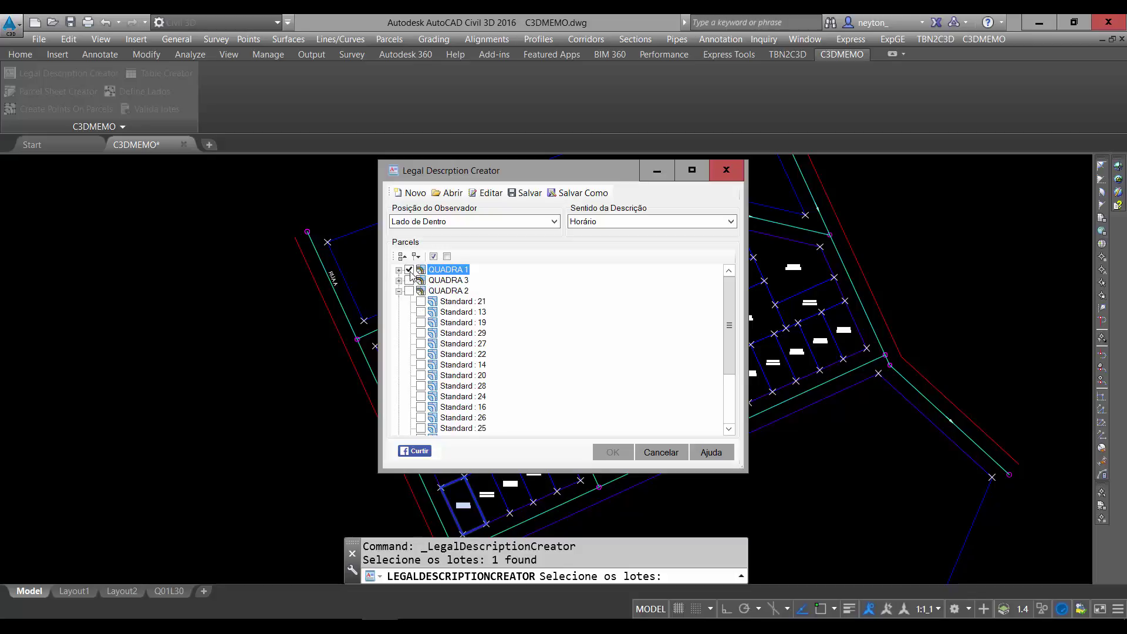
pyautogui.click(398, 270)
pyautogui.click(398, 270)
pyautogui.click(399, 270)
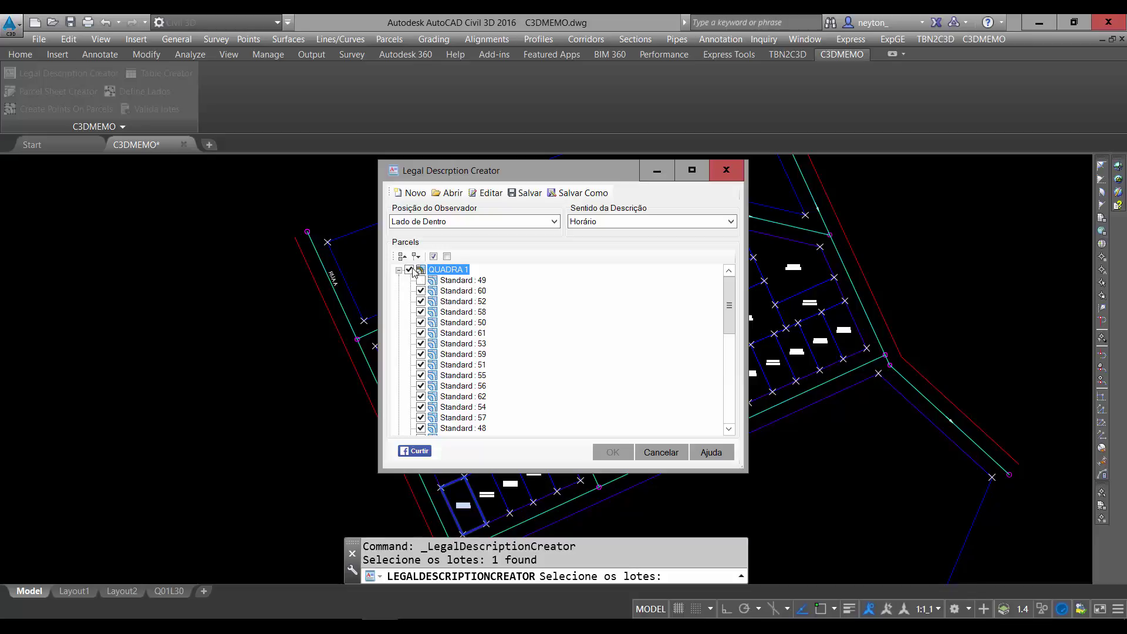
pyautogui.click(409, 270)
# Open the Macro Editor for the legal description, then reposition and enlarge its window
pyautogui.click(420, 199)
pyautogui.click(490, 193)
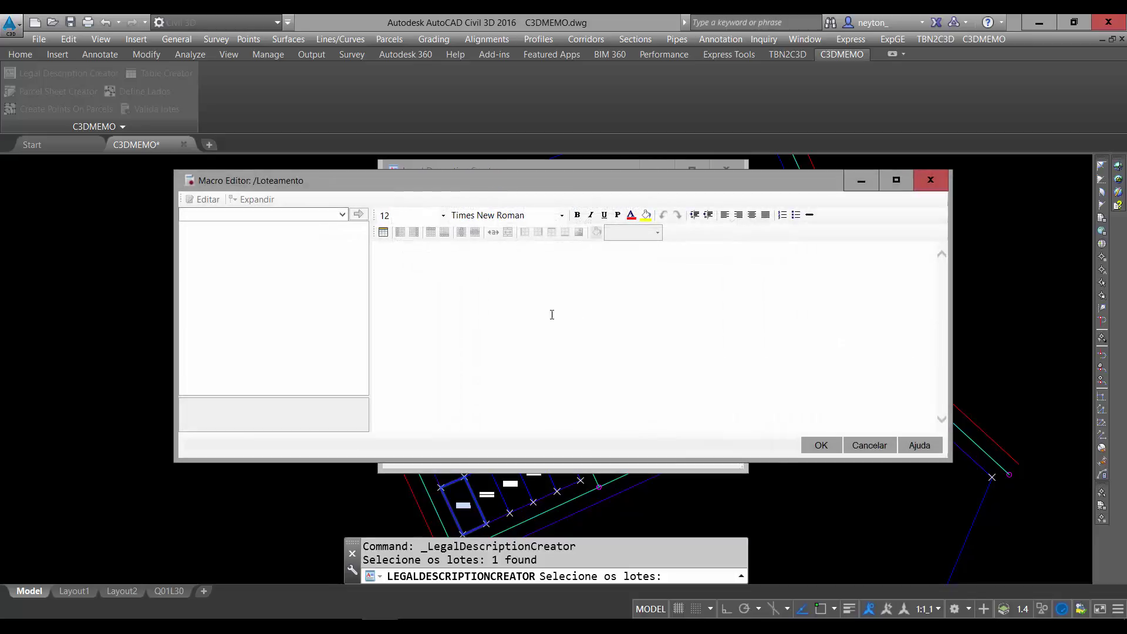
pyautogui.moveTo(535, 177); pyautogui.dragTo(539, 152)
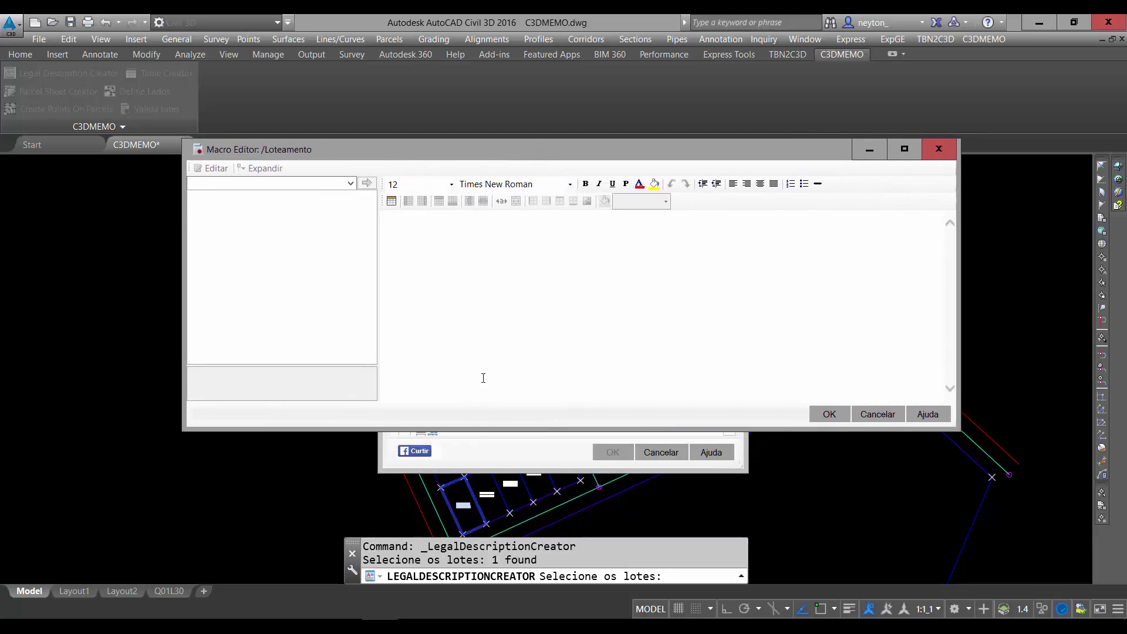
pyautogui.moveTo(472, 431); pyautogui.dragTo(471, 476)
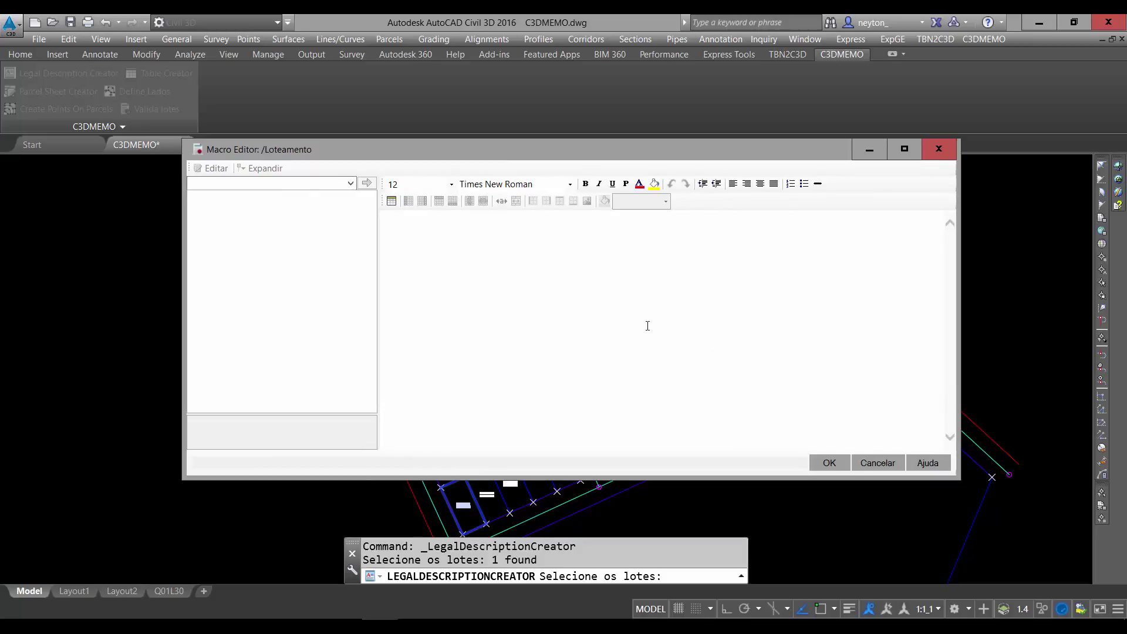
# Choose the Polígonos element, check its list properties and insert its macro into the description text
pyautogui.click(351, 184)
pyautogui.click(351, 185)
pyautogui.click(311, 187)
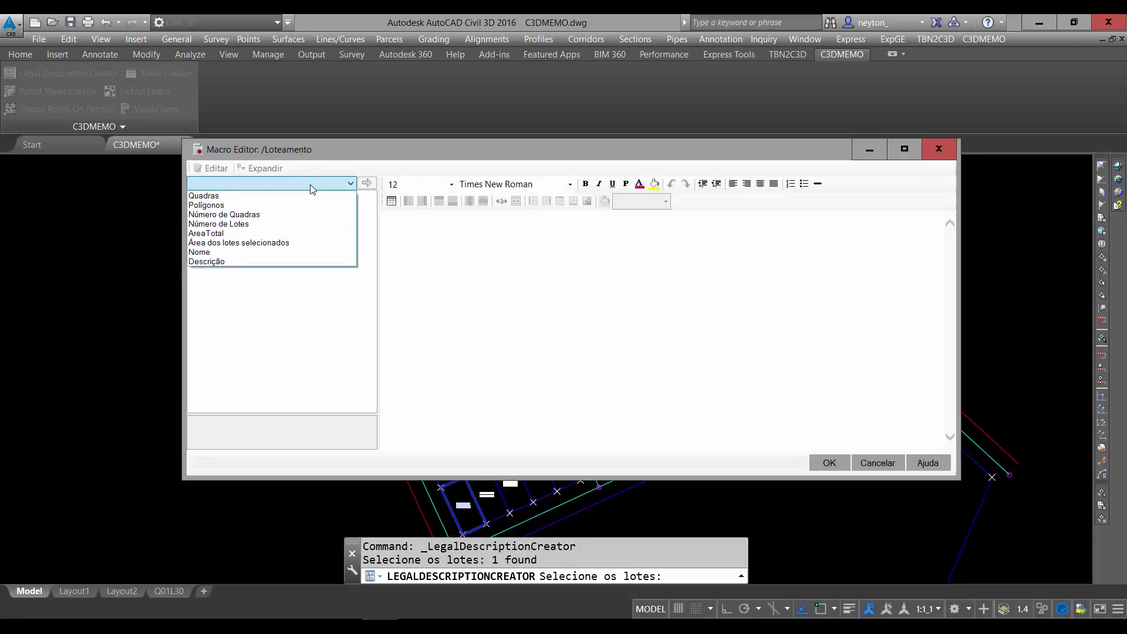
pyautogui.click(262, 205)
pyautogui.click(236, 209)
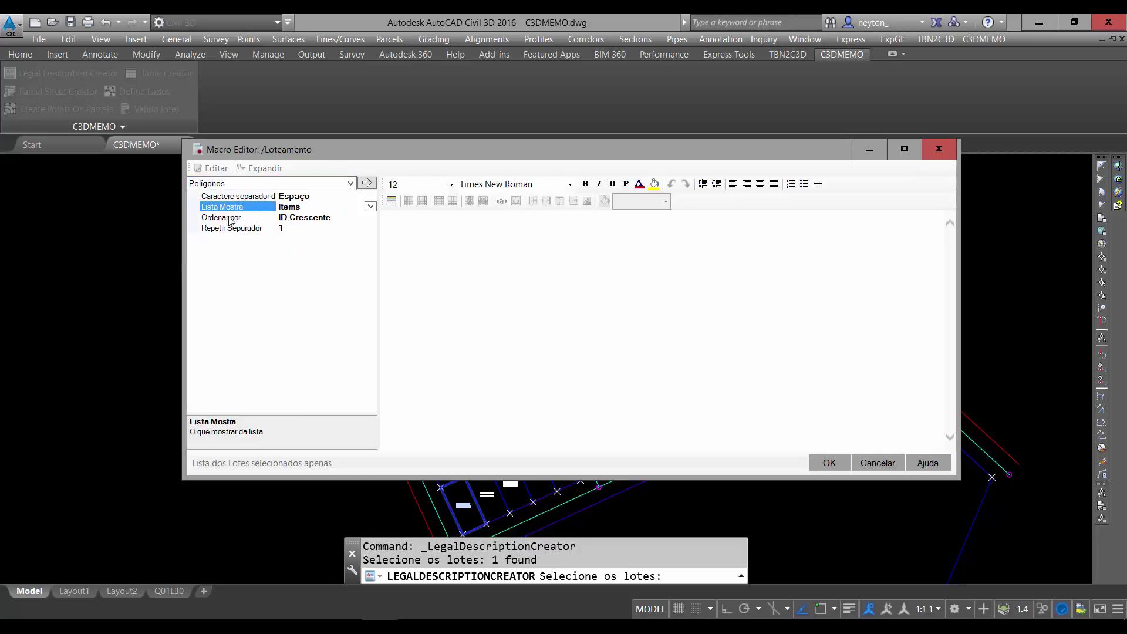
pyautogui.click(229, 218)
pyautogui.click(229, 229)
pyautogui.click(229, 218)
pyautogui.click(228, 208)
pyautogui.click(228, 198)
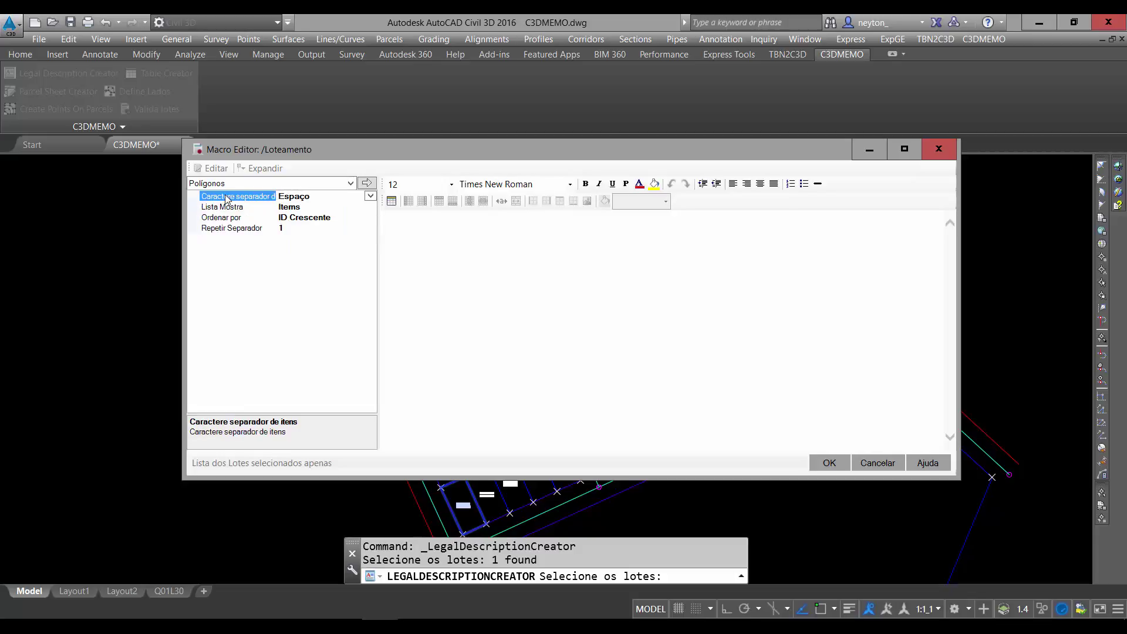
pyautogui.click(367, 184)
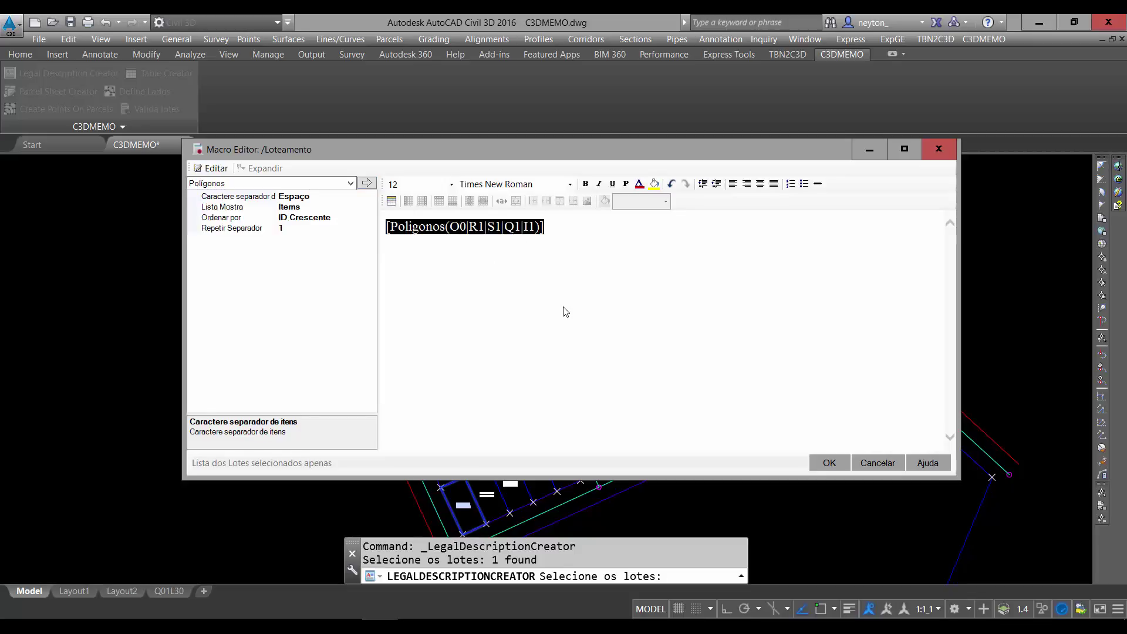
# Move the Macro Editor and review the Ordenar por options and the Lista Mostra property of the Polígonos macro
pyautogui.moveTo(609, 152); pyautogui.dragTo(623, 167)
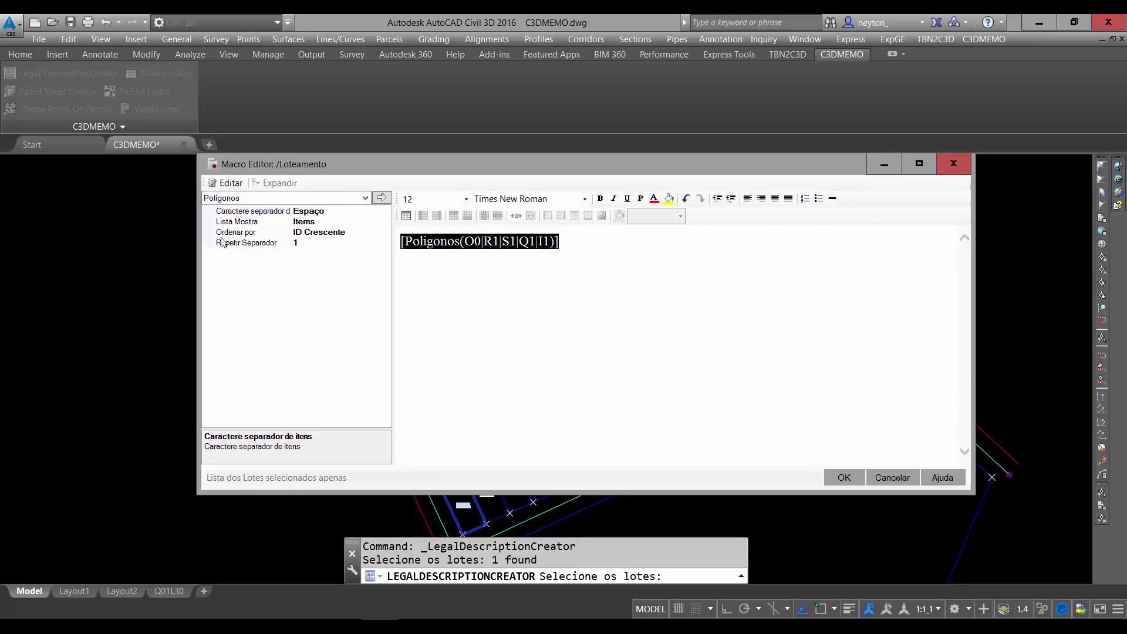
pyautogui.click(243, 234)
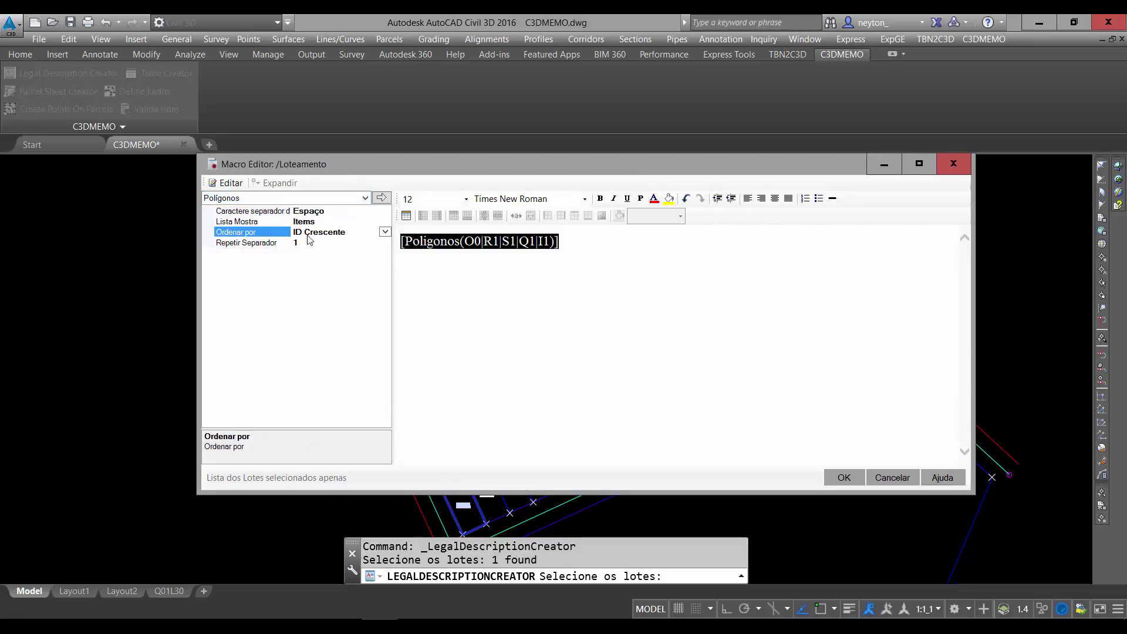
pyautogui.click(385, 233)
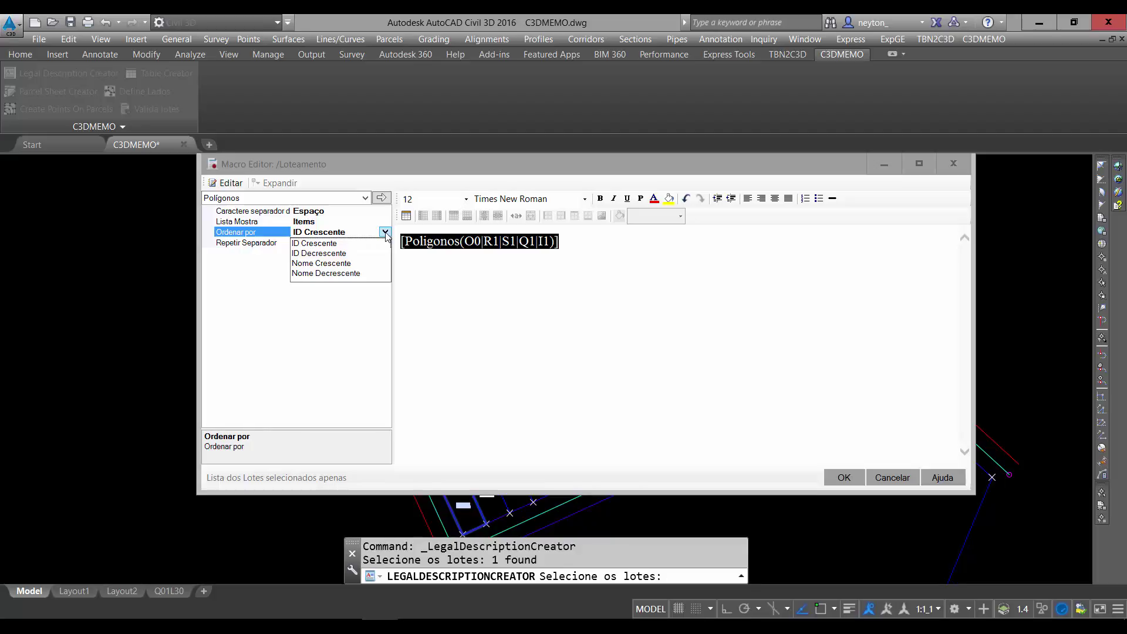
pyautogui.click(385, 233)
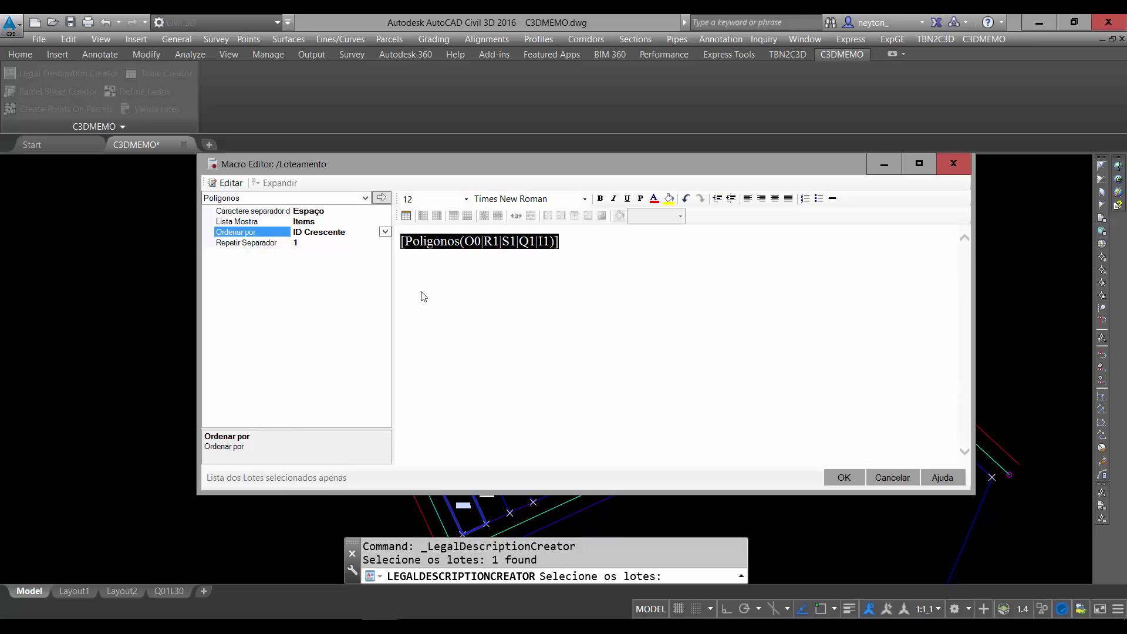
pyautogui.click(266, 222)
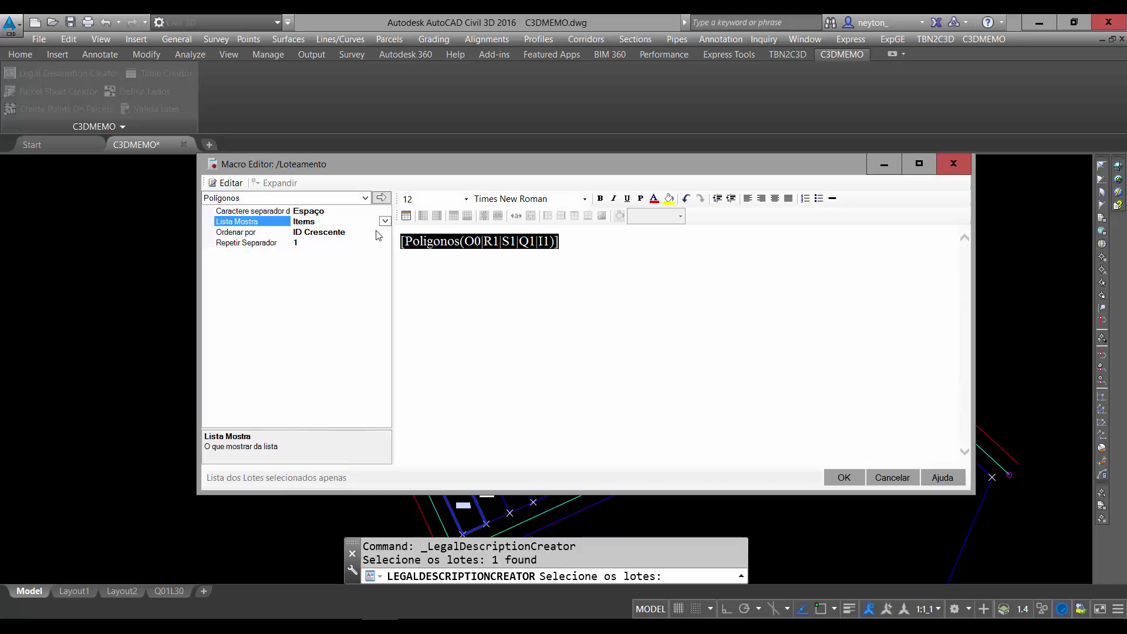
# Set the Polígonos item separator to Quebra de Linha, update the macro in the text and select it
pyautogui.click(336, 210)
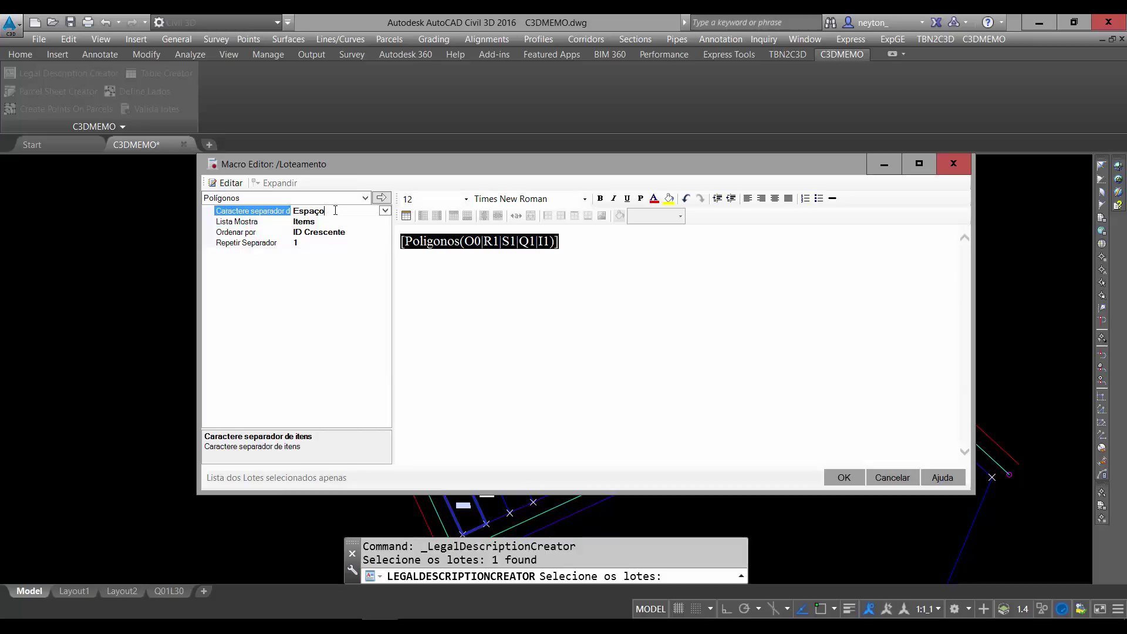
pyautogui.click(385, 210)
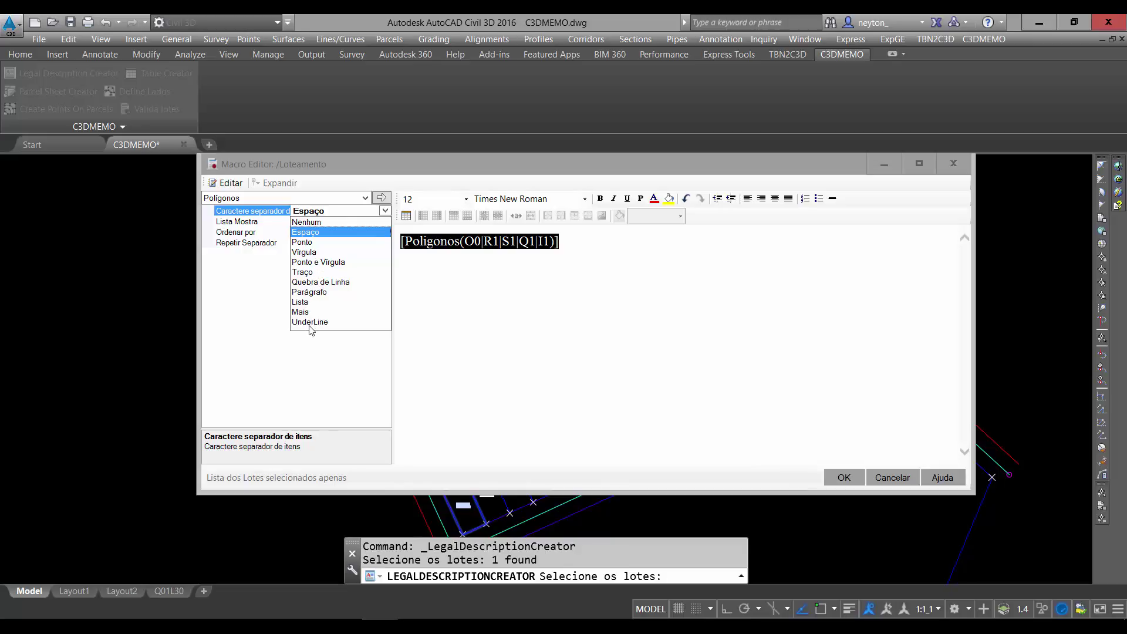
pyautogui.click(336, 283)
pyautogui.click(382, 198)
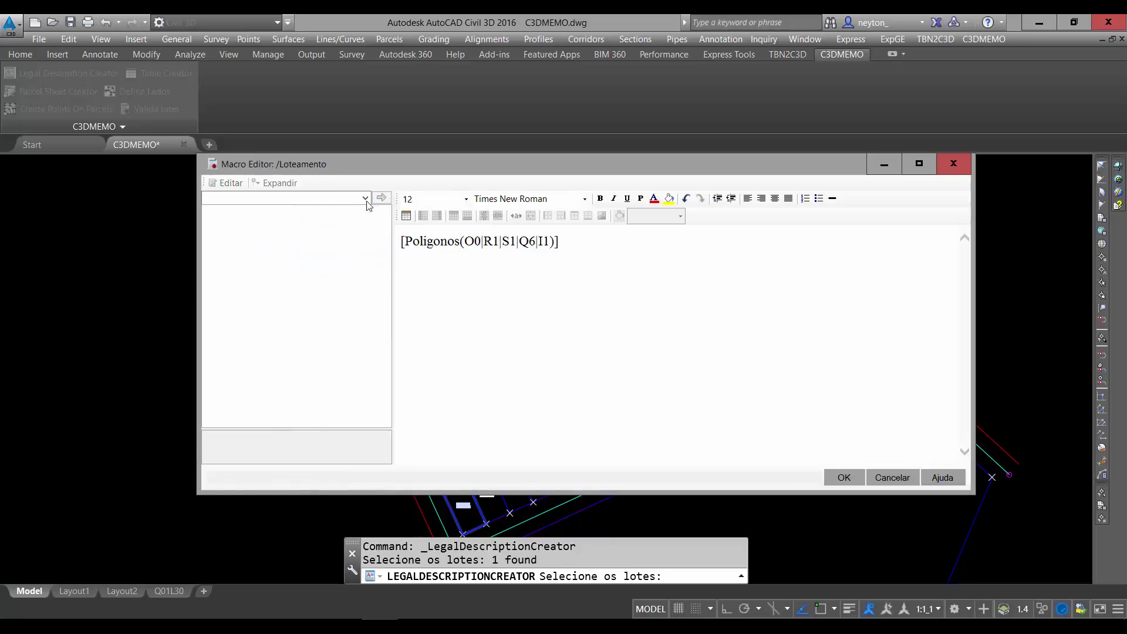
pyautogui.click(448, 241)
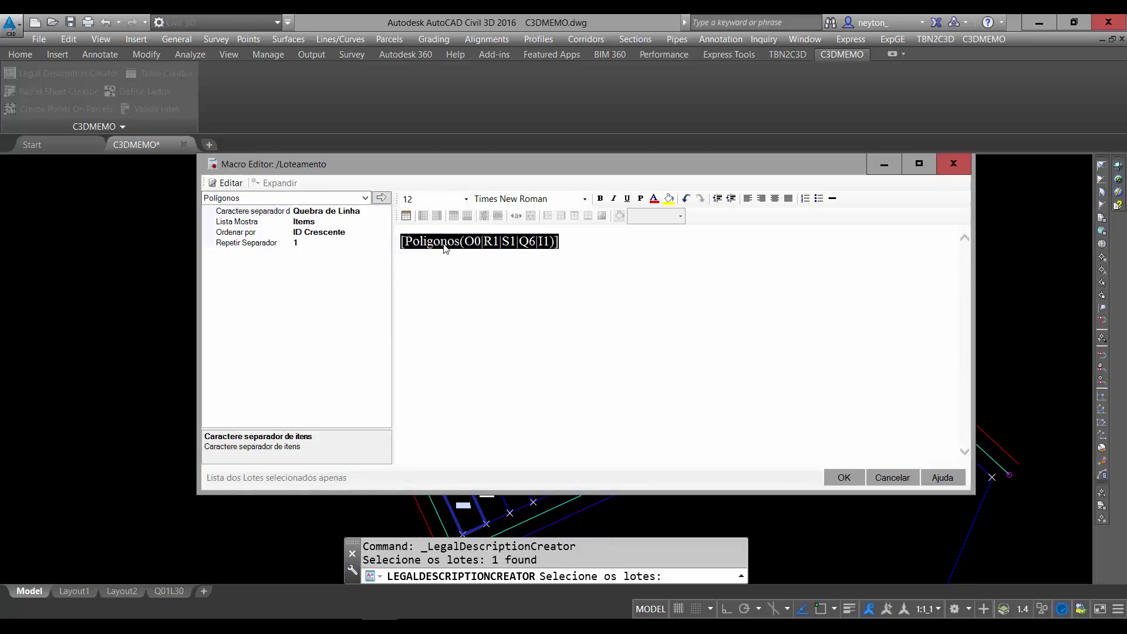
# Check the separator choices of the Polígonos macro, keep Quebra de Linha, reapply the macro to the text and reselect it
pyautogui.click(385, 212)
pyautogui.click(386, 211)
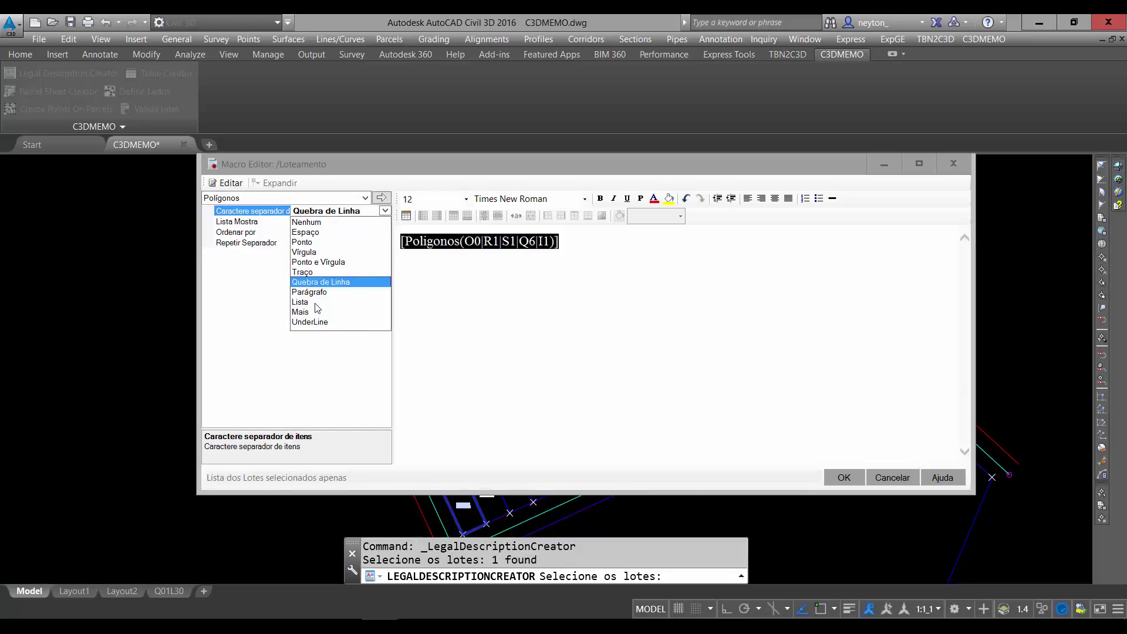
pyautogui.click(345, 283)
pyautogui.click(381, 198)
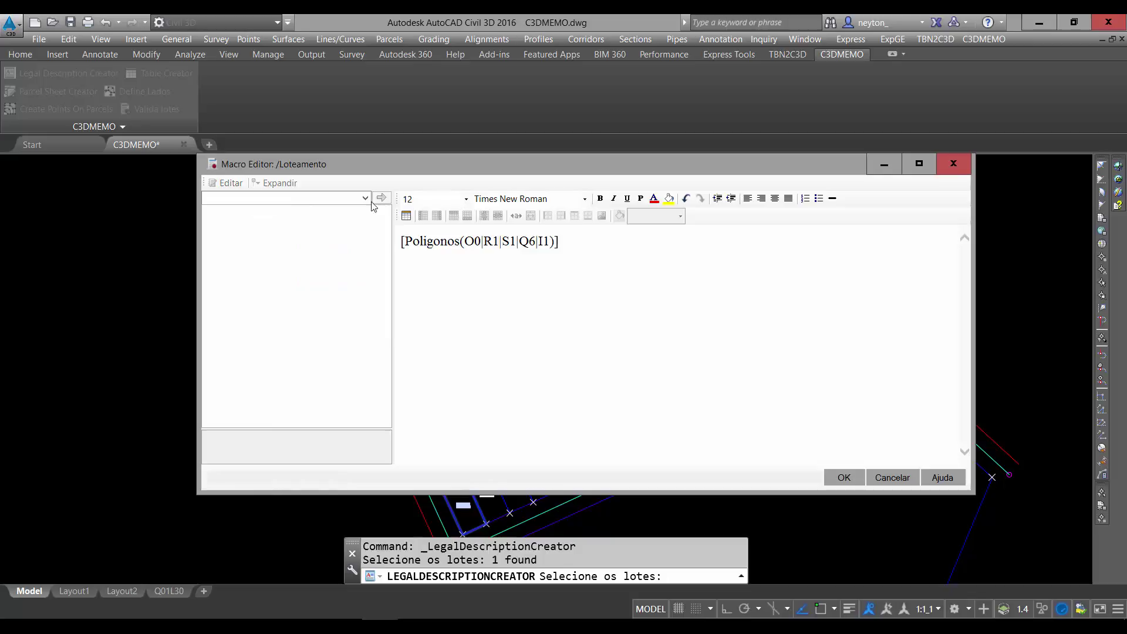
pyautogui.click(418, 243)
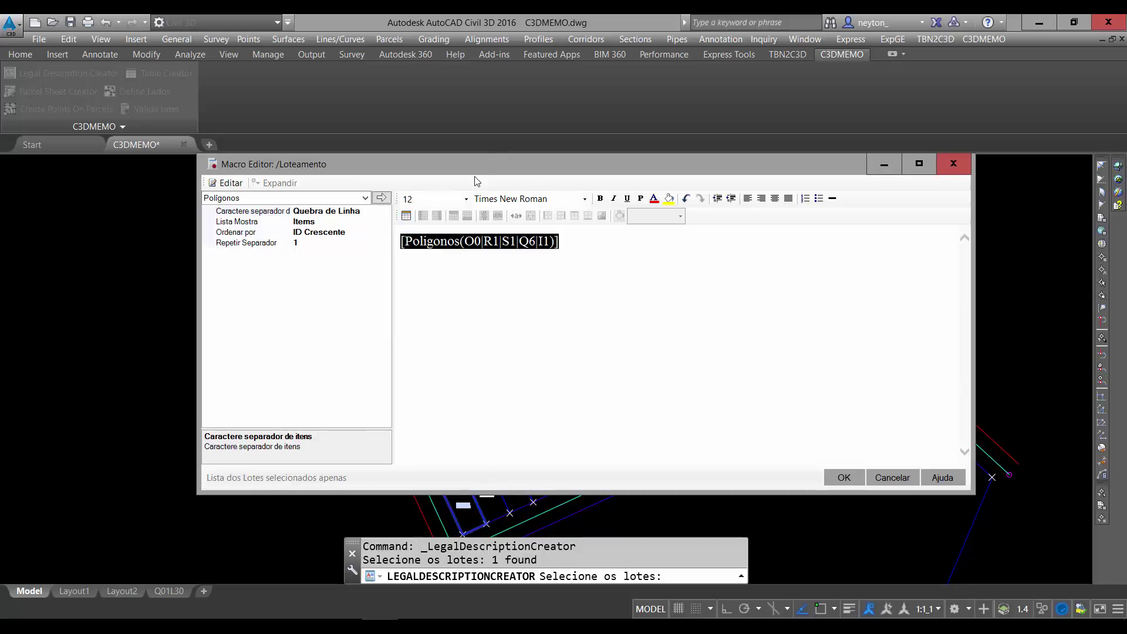
# Move the Macro Editor, open the Polígonos macro for editing in a nested Polígono editor and reposition that window
pyautogui.moveTo(462, 188)
pyautogui.mouseDown()
pyautogui.moveTo(473, 205)
pyautogui.moveTo(453, 205)
pyautogui.moveTo(469, 208)
pyautogui.mouseUp()
pyautogui.click(575, 291)
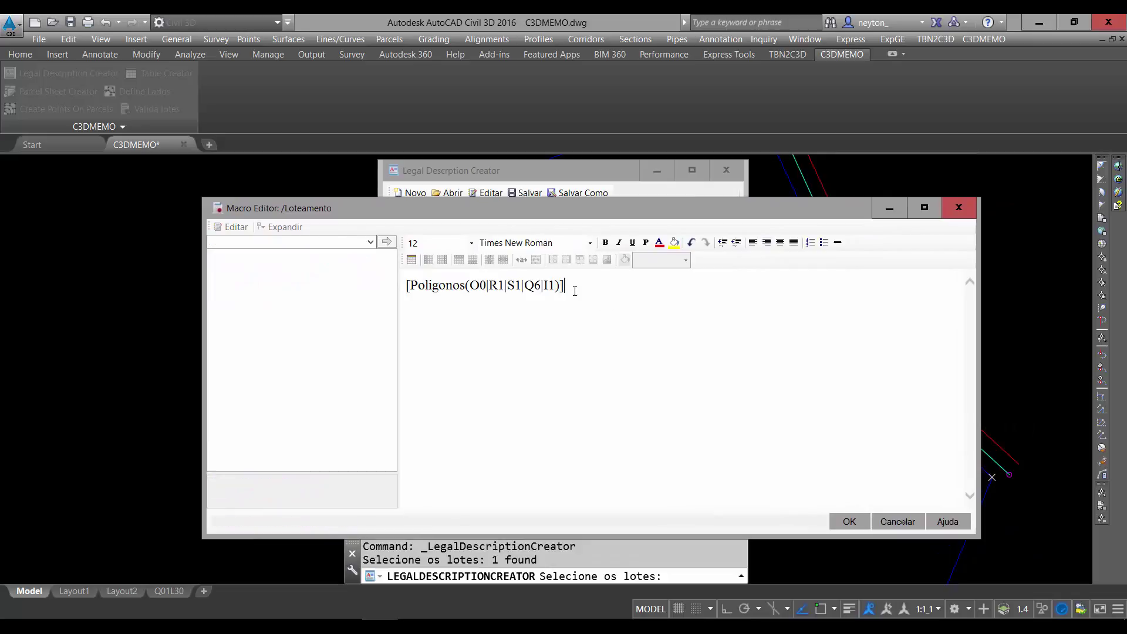
pyautogui.click(538, 286)
pyautogui.click(596, 290)
pyautogui.click(501, 288)
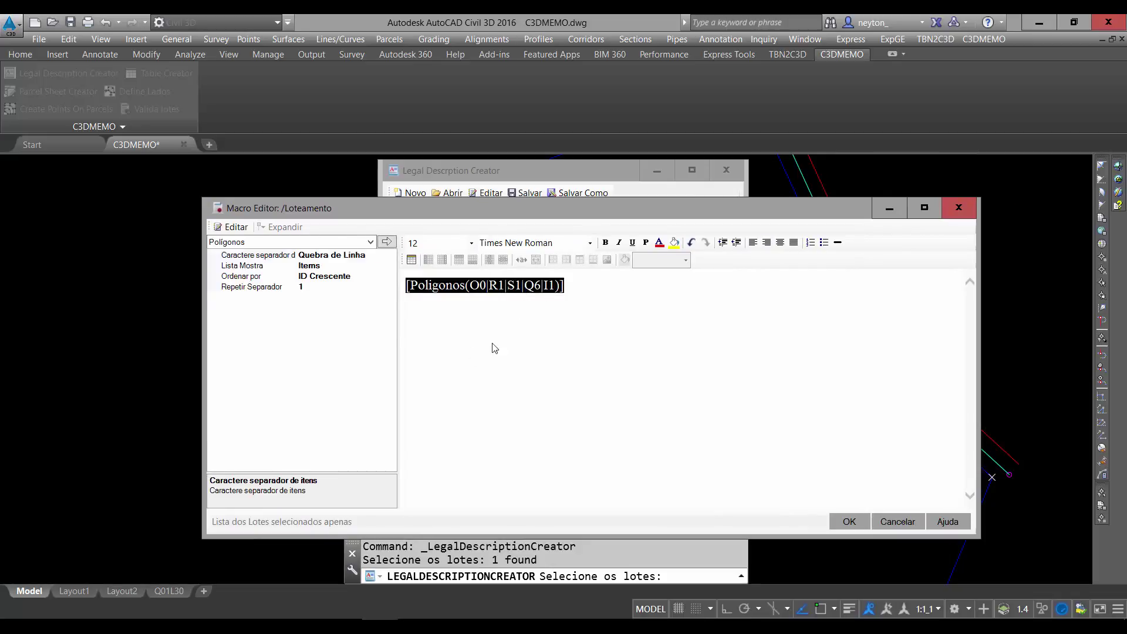
pyautogui.click(240, 229)
pyautogui.moveTo(255, 178); pyautogui.dragTo(344, 242)
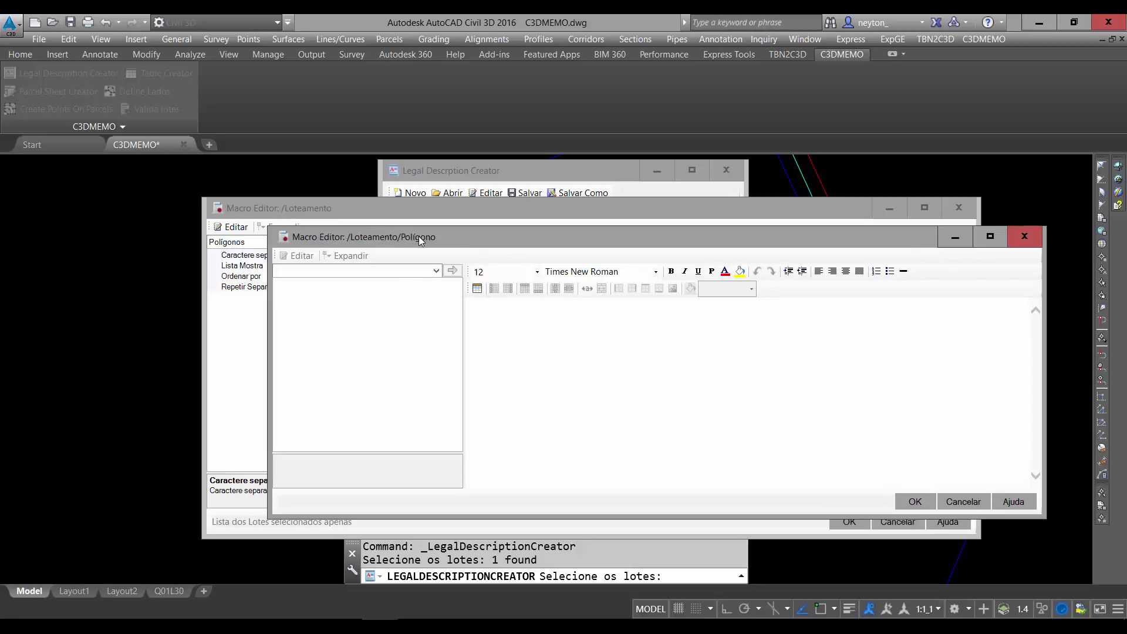
# Consult the sample lot description in the C3DMEMO help and return to the Polígono Macro Editor
pyautogui.click(417, 626)
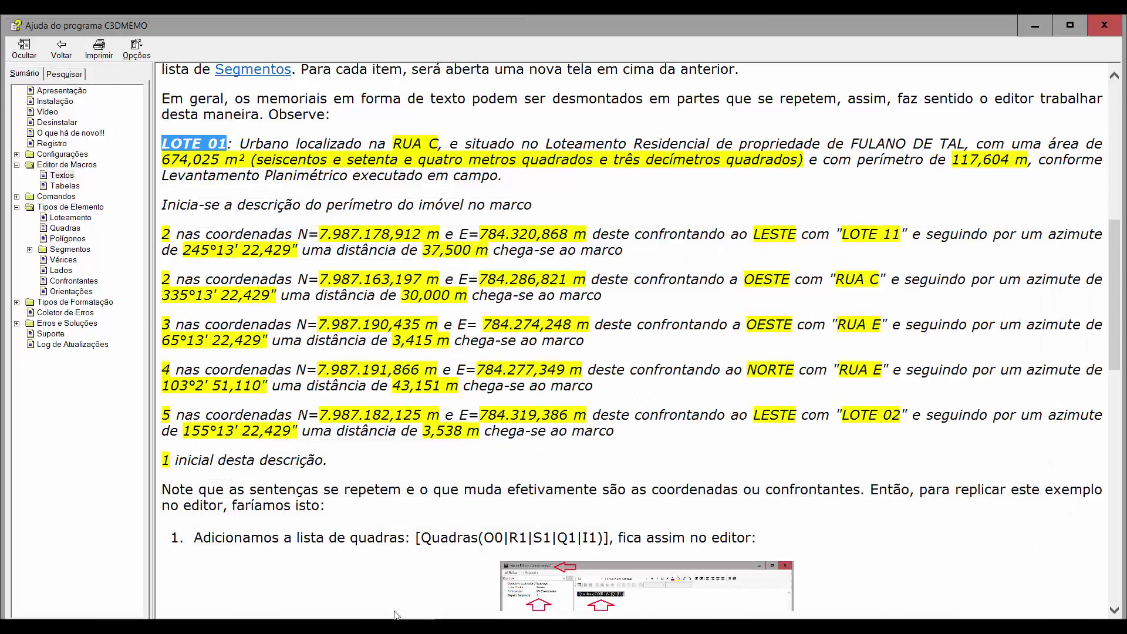
pyautogui.click(381, 627)
pyautogui.click(502, 564)
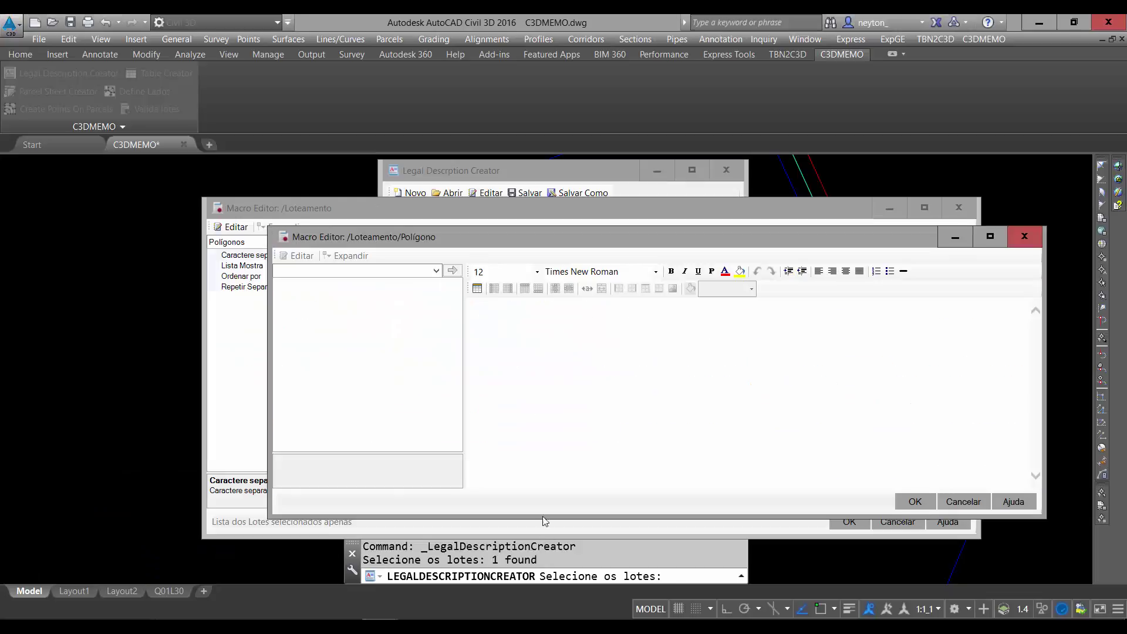
# Insert the Nome macro with Caps set to Maiúsculo and add the word "LOTE" before it
pyautogui.click(366, 271)
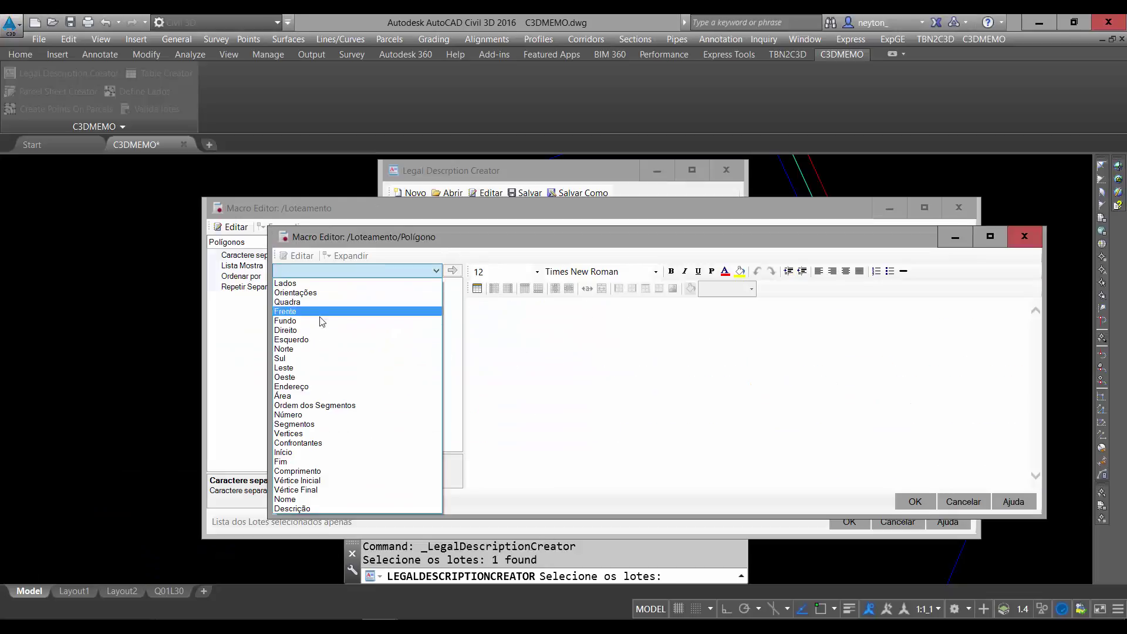
pyautogui.click(301, 500)
pyautogui.click(453, 288)
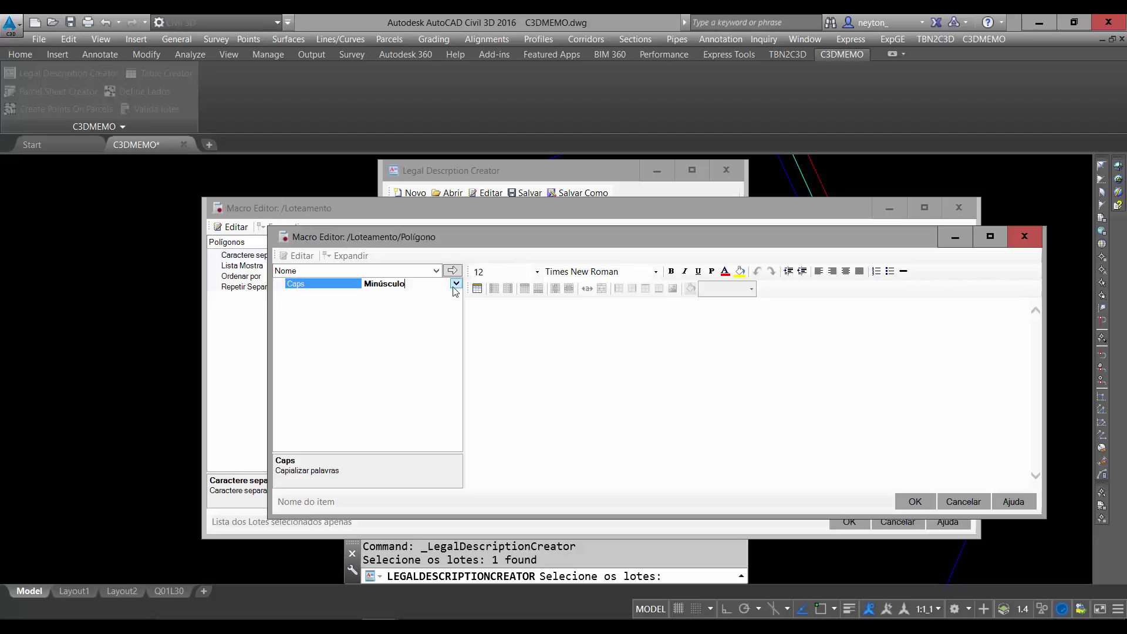
pyautogui.click(456, 283)
pyautogui.click(357, 305)
pyautogui.click(455, 270)
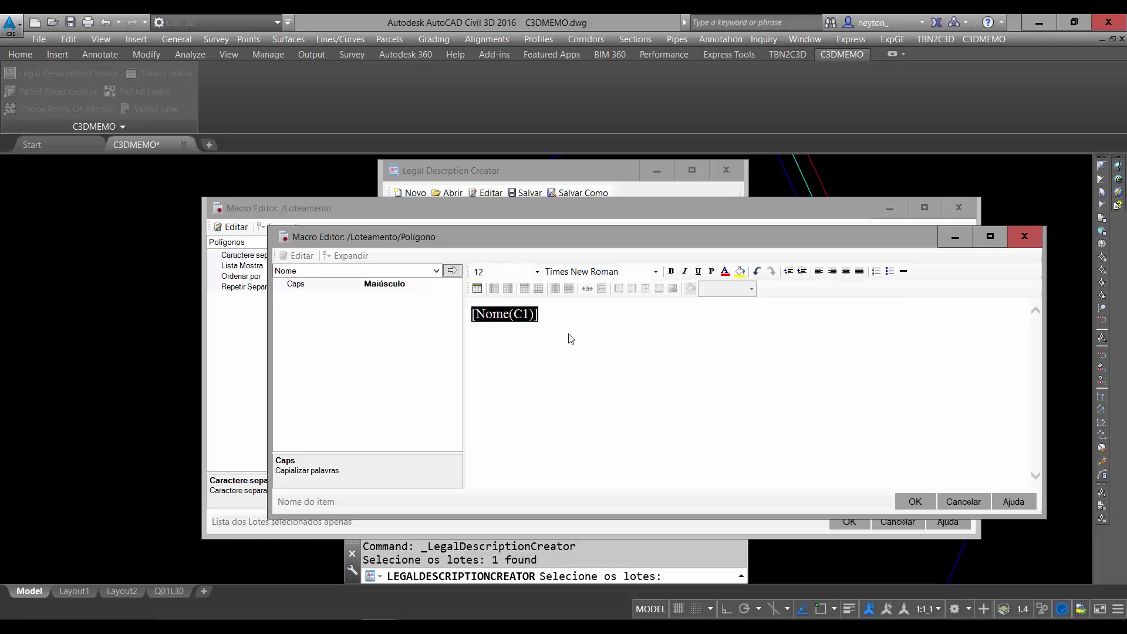
pyautogui.click(475, 314)
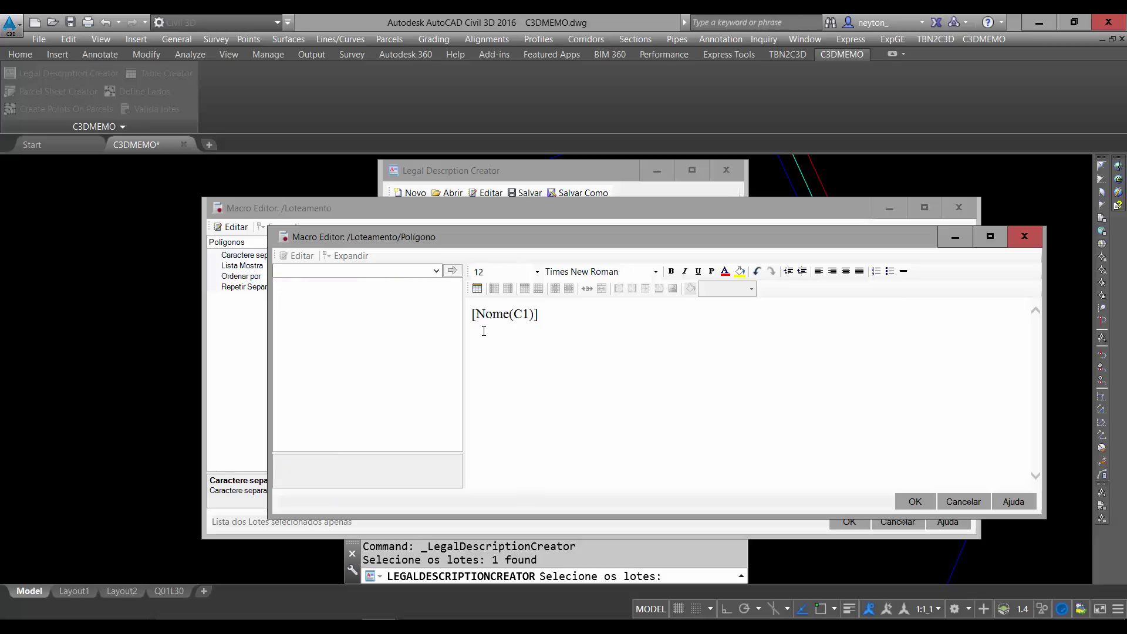
pyautogui.write('LOTE')
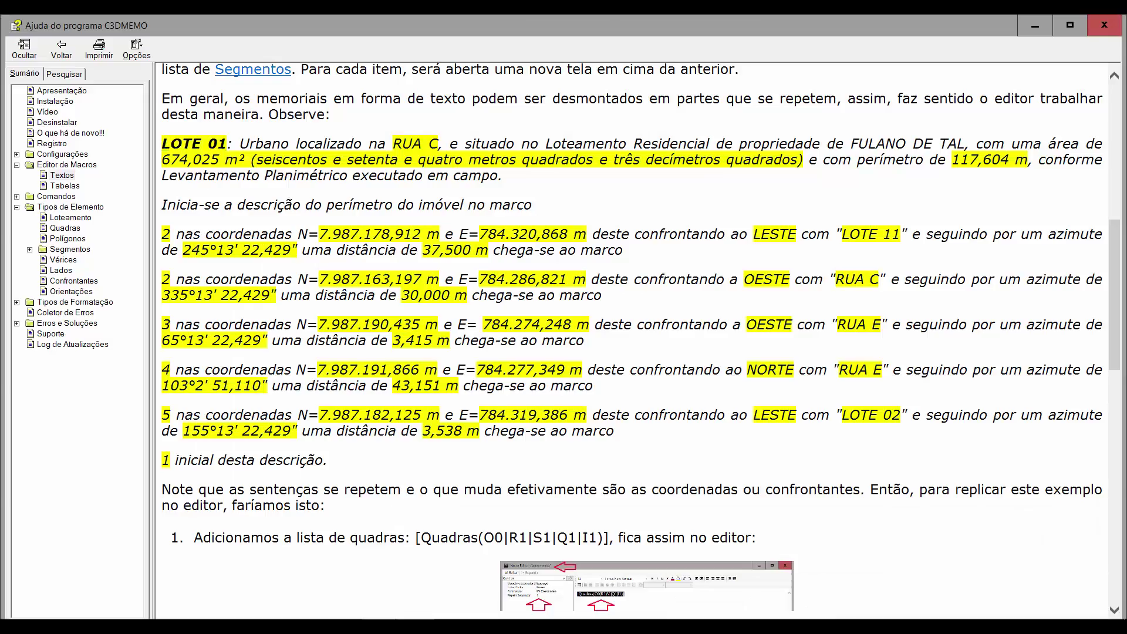
# Examine the lot name and opening paragraph of the sample description in the help, then return to the Polígono Macro Editor
pyautogui.moveTo(162, 144); pyautogui.dragTo(227, 144)
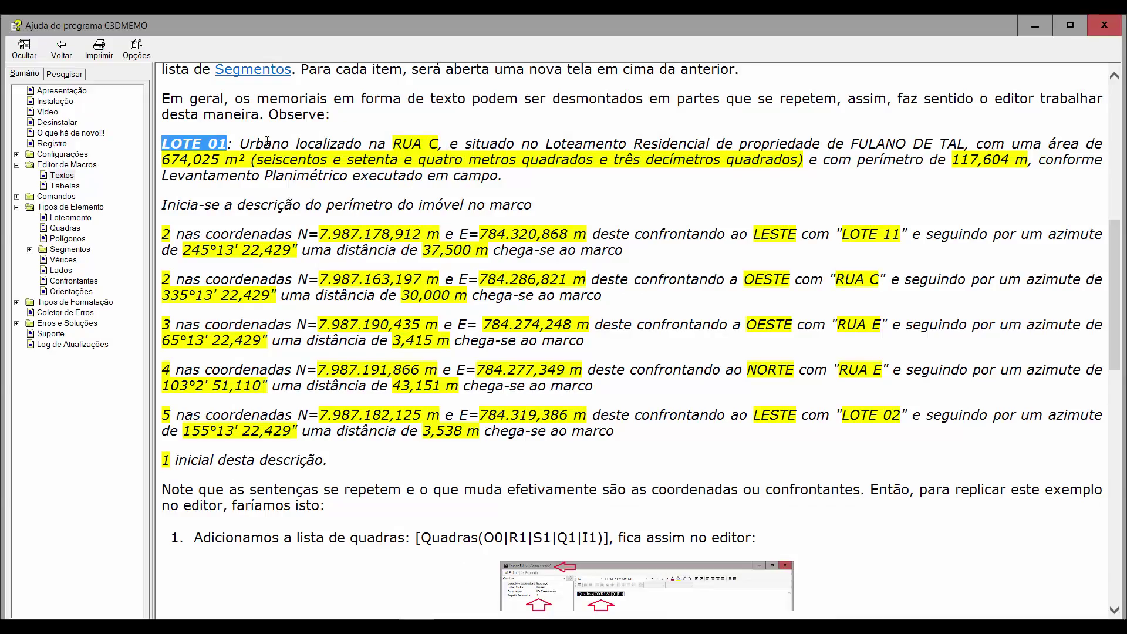
pyautogui.moveTo(242, 144); pyautogui.dragTo(1091, 182)
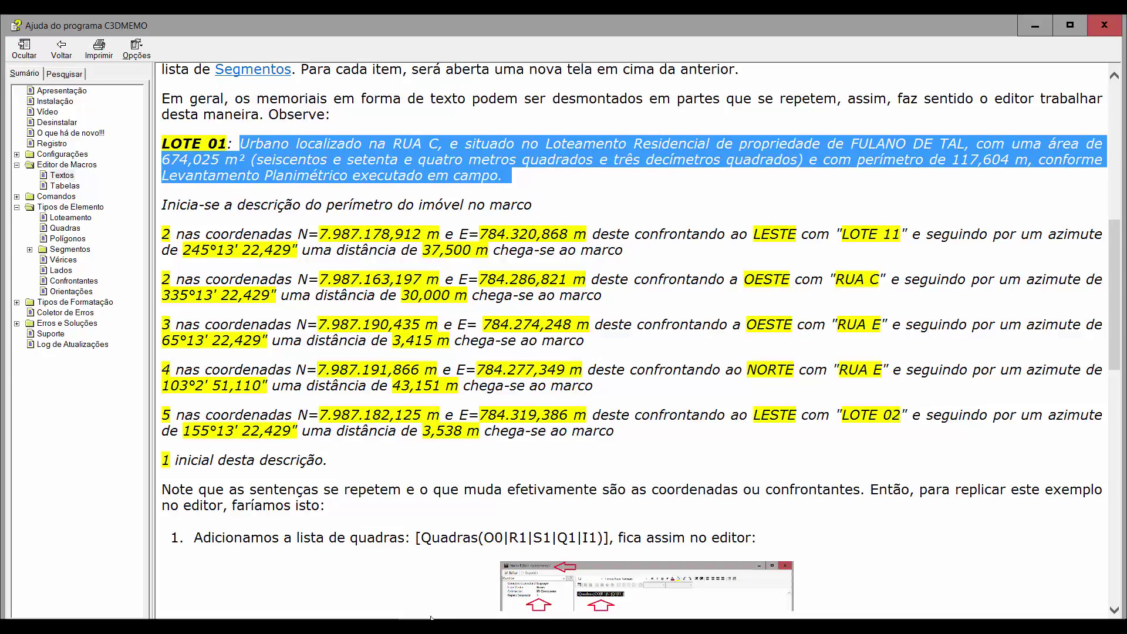
pyautogui.click(381, 624)
pyautogui.click(722, 531)
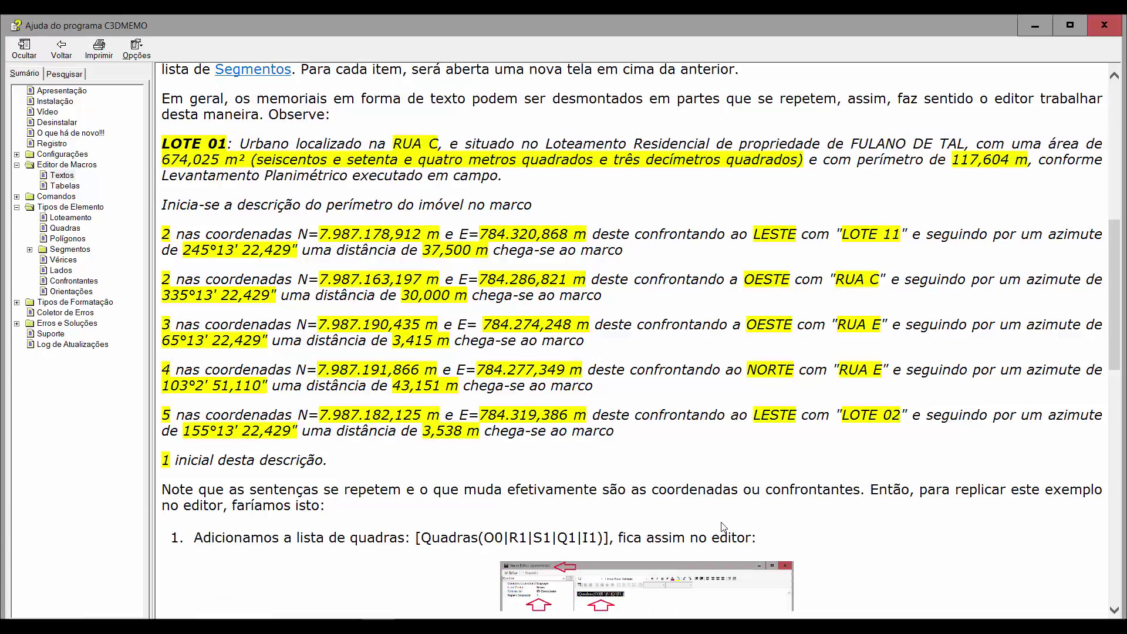
pyautogui.click(379, 626)
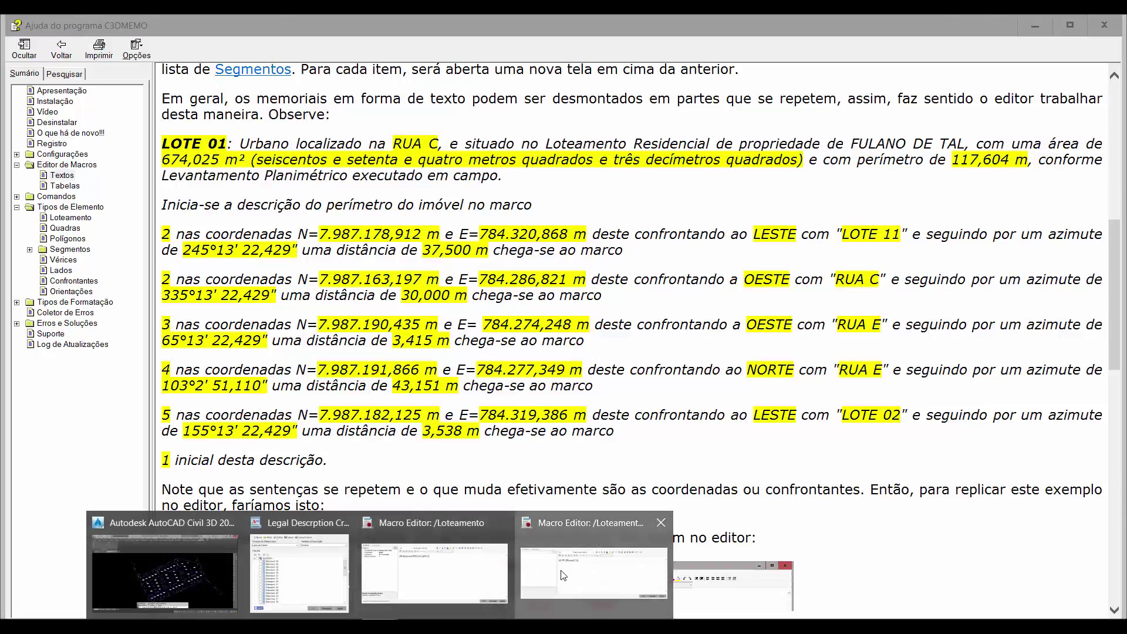
pyautogui.click(601, 587)
# Continue the description after the Nome macro with the text ": lote urbano, localizado na"
pyautogui.write('lote')
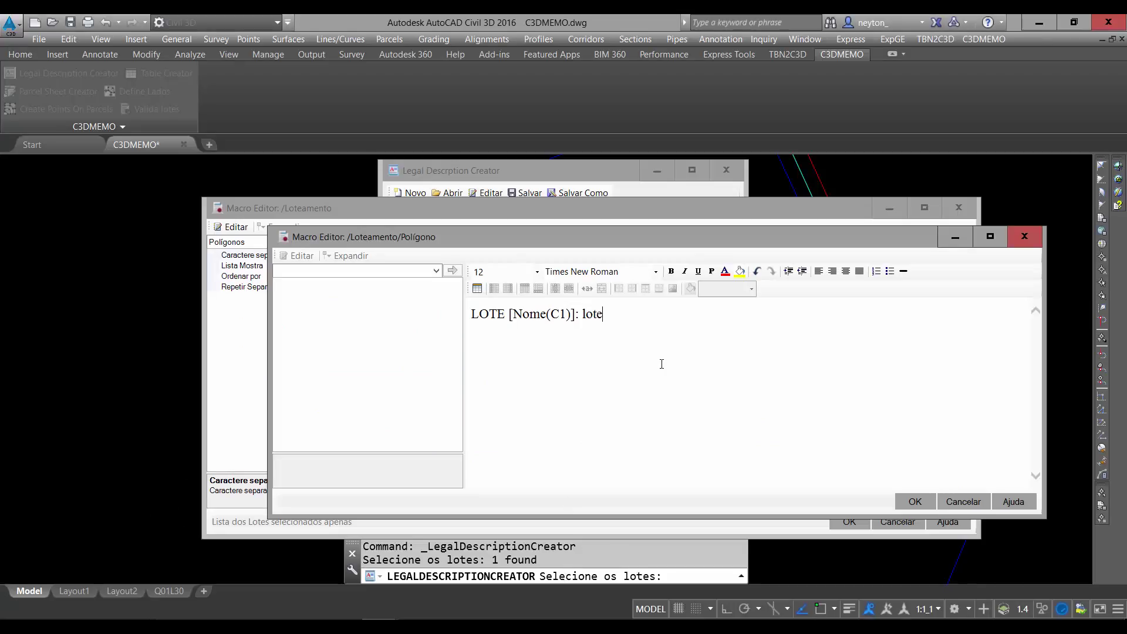
pyautogui.write(' urbano, loca')
pyautogui.write('a')
pyautogui.write('izado n')
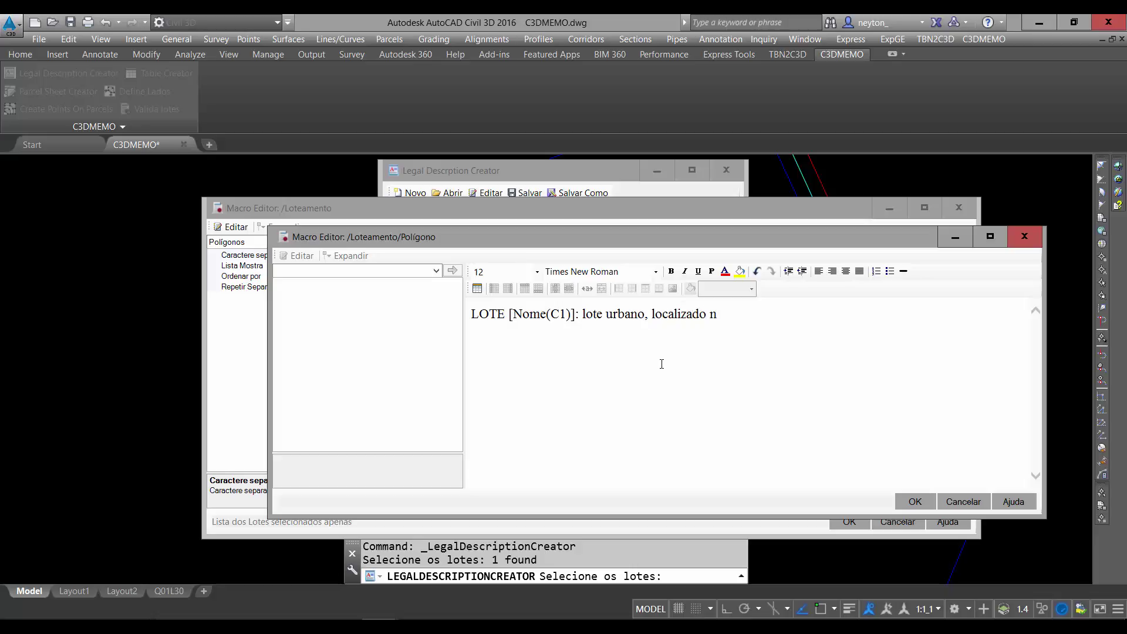
pyautogui.write('a')
# Insert the Endereço macro after "localizado na", with Caps set to Maiúsculo and Nome do item kept as the displayed value
pyautogui.click(397, 271)
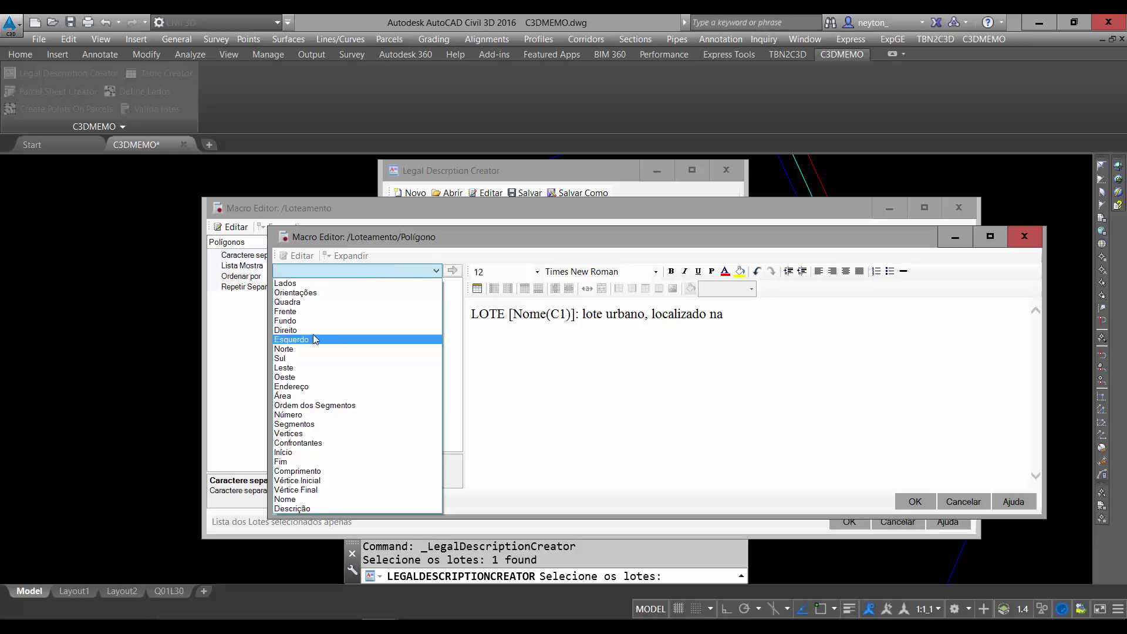
pyautogui.click(317, 386)
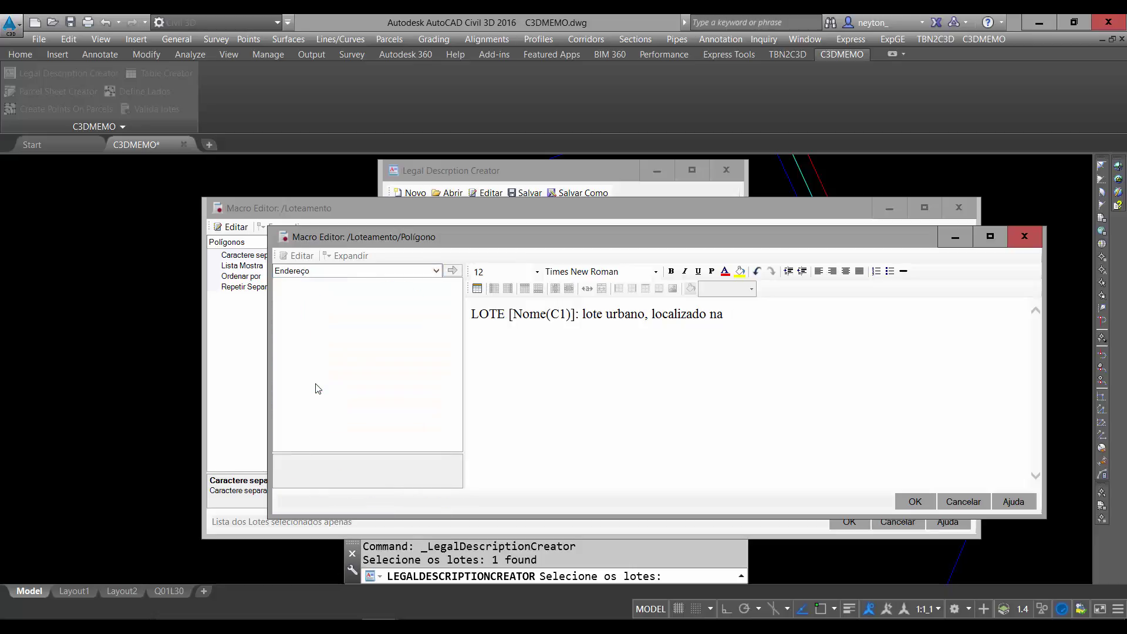
pyautogui.click(423, 284)
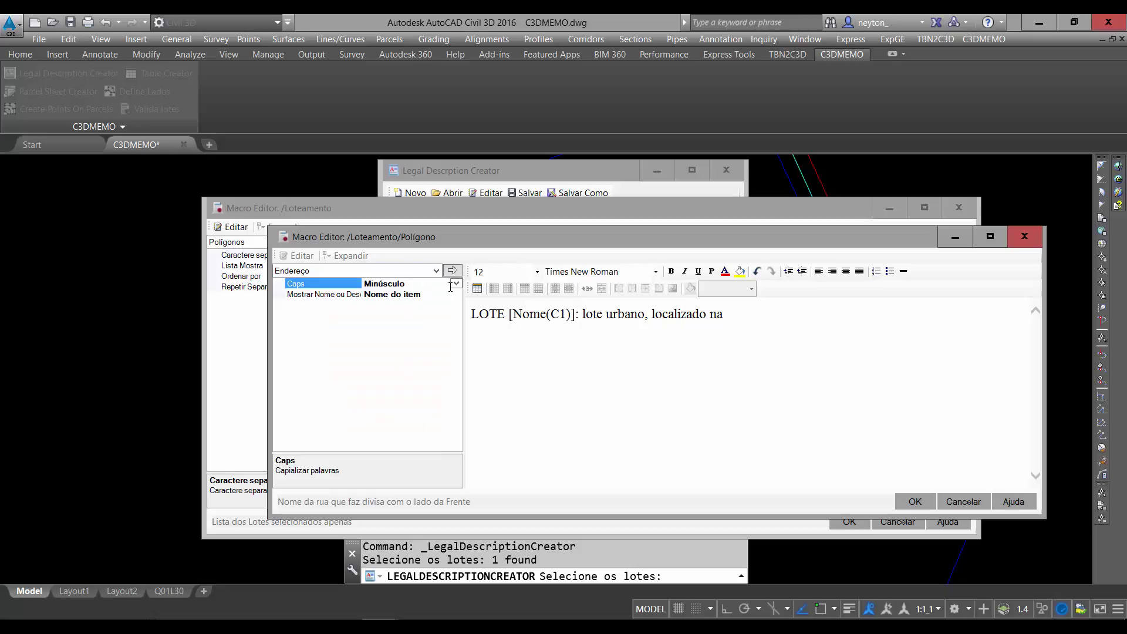
pyautogui.click(455, 284)
pyautogui.click(362, 317)
pyautogui.click(437, 294)
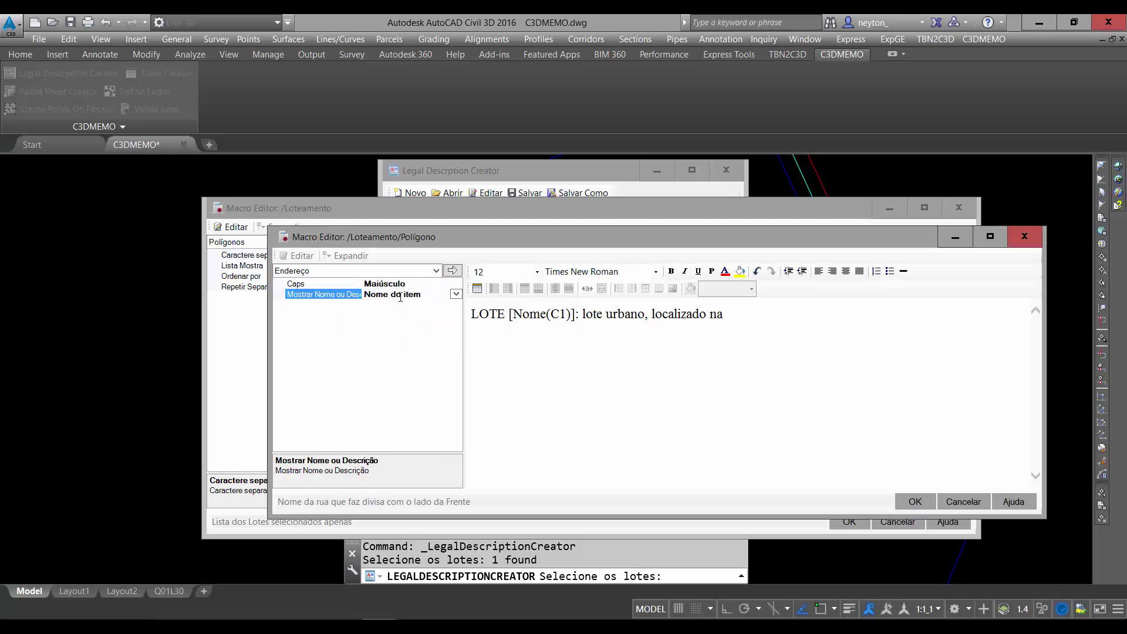
pyautogui.click(456, 294)
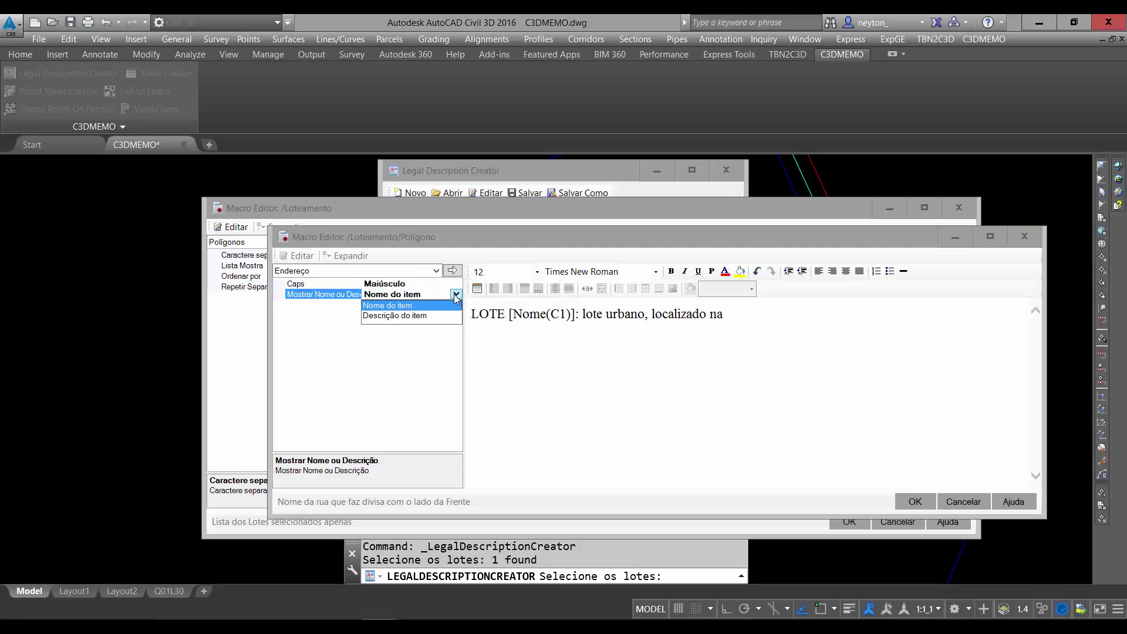
pyautogui.click(457, 296)
pyautogui.click(452, 270)
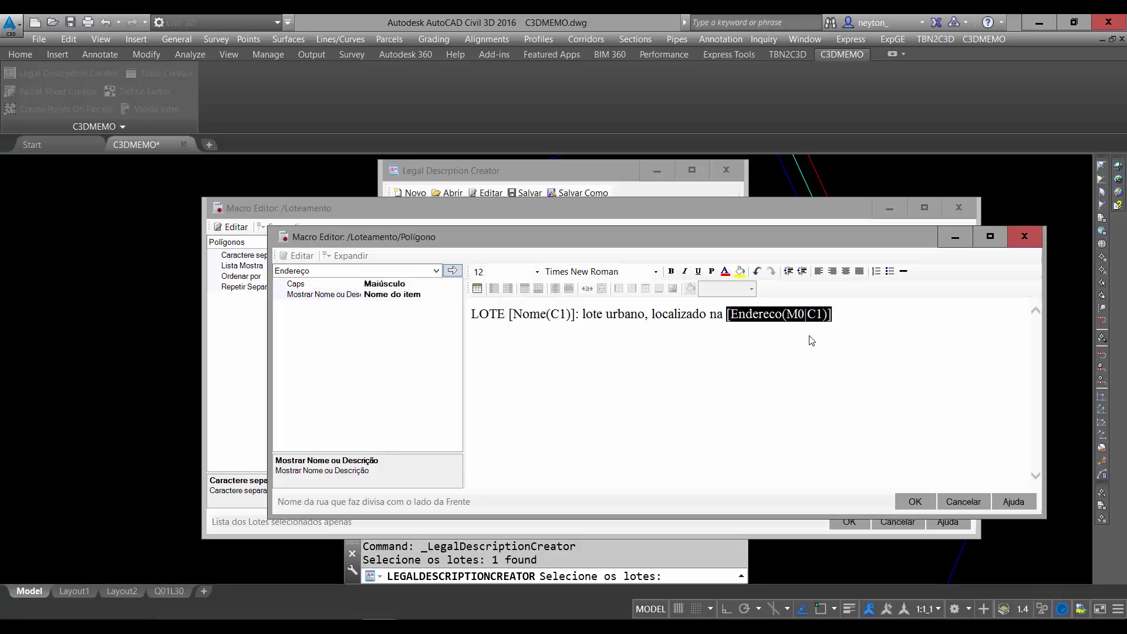
pyautogui.click(866, 365)
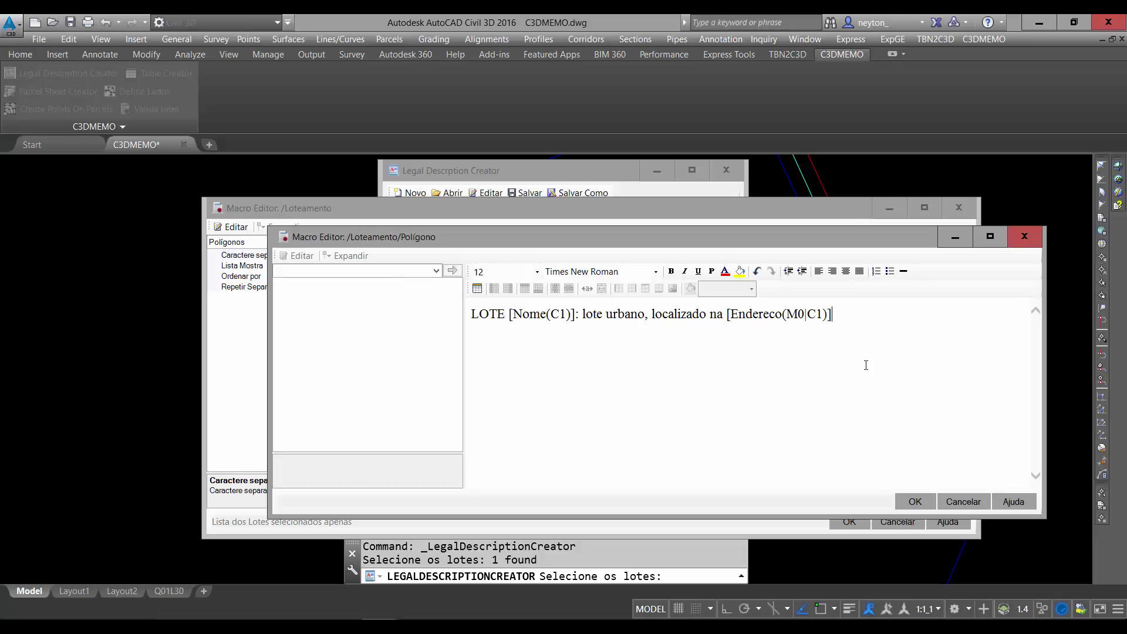
pyautogui.click(759, 313)
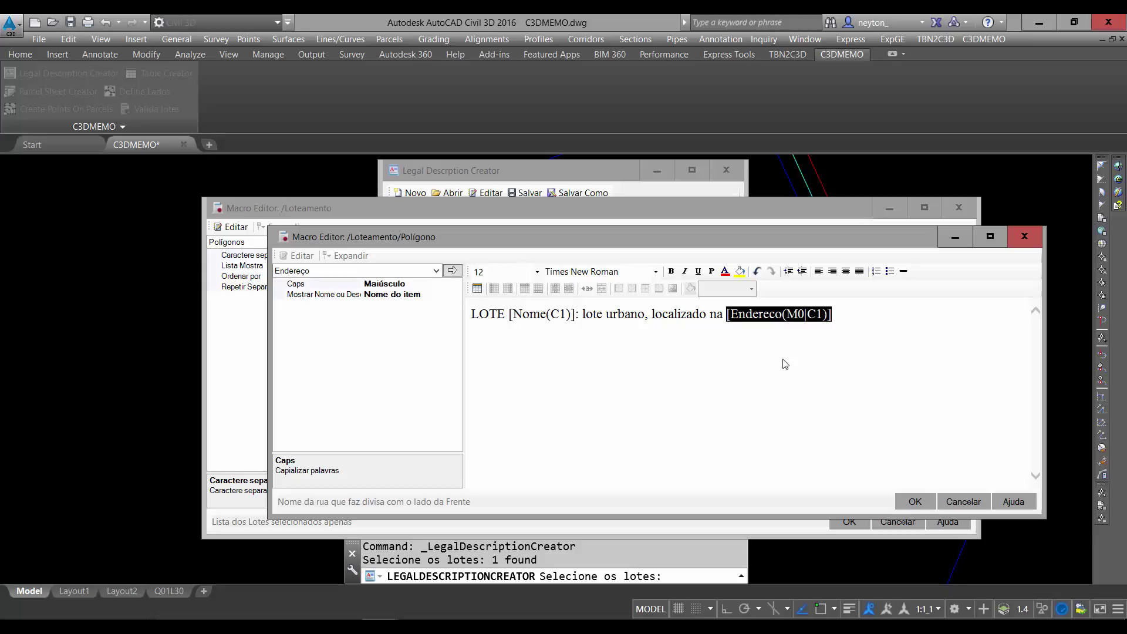
pyautogui.click(865, 360)
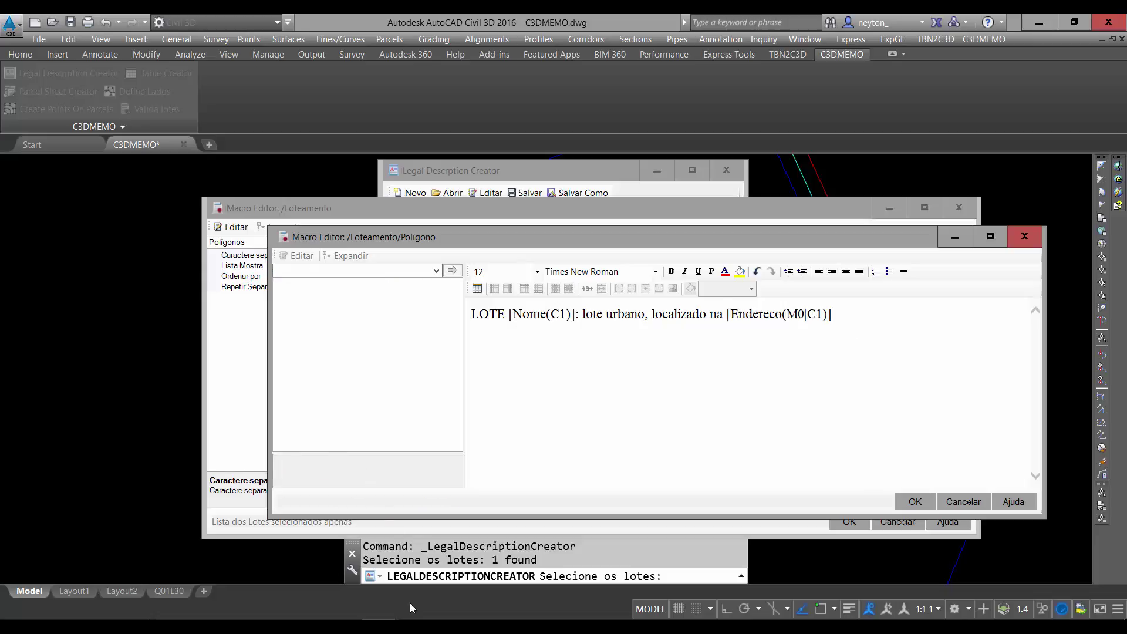
# Review the owner and area wording of the sample description in the help and return to the Polígono Macro Editor
pyautogui.click(414, 625)
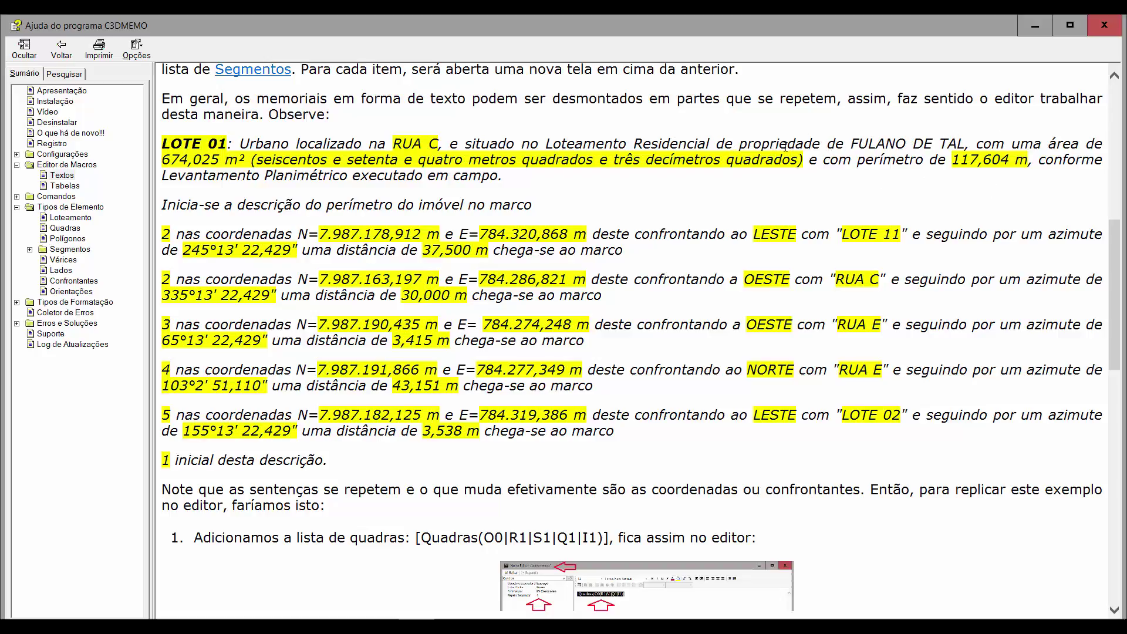
pyautogui.moveTo(786, 146); pyautogui.dragTo(955, 142)
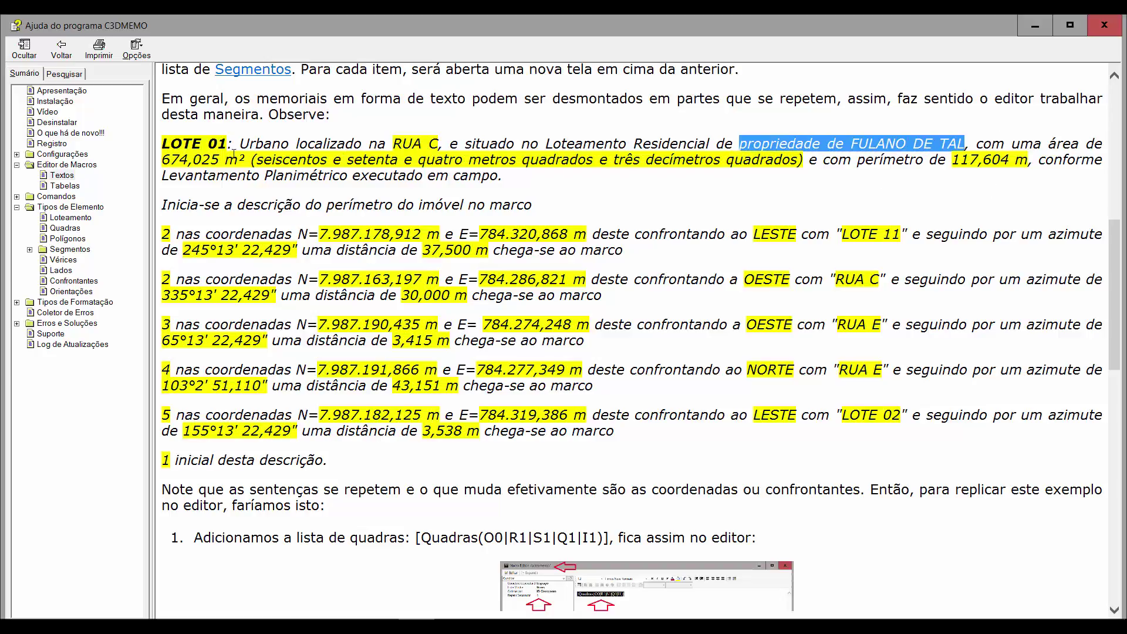
pyautogui.moveTo(166, 160); pyautogui.dragTo(769, 148)
pyautogui.moveTo(855, 144); pyautogui.dragTo(966, 143)
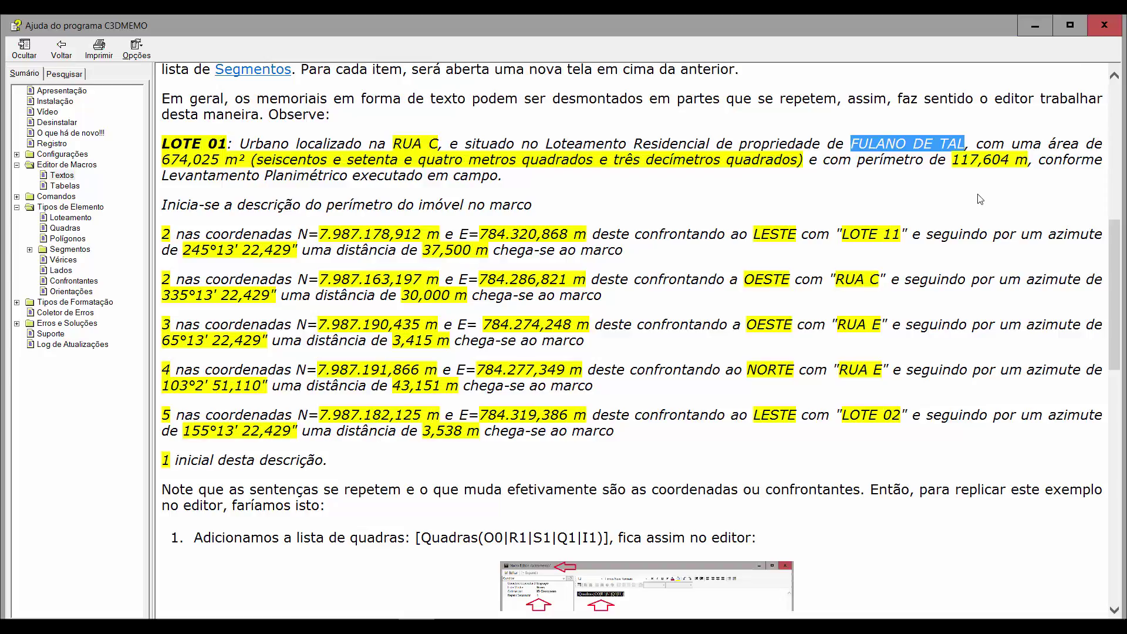
pyautogui.click(163, 168)
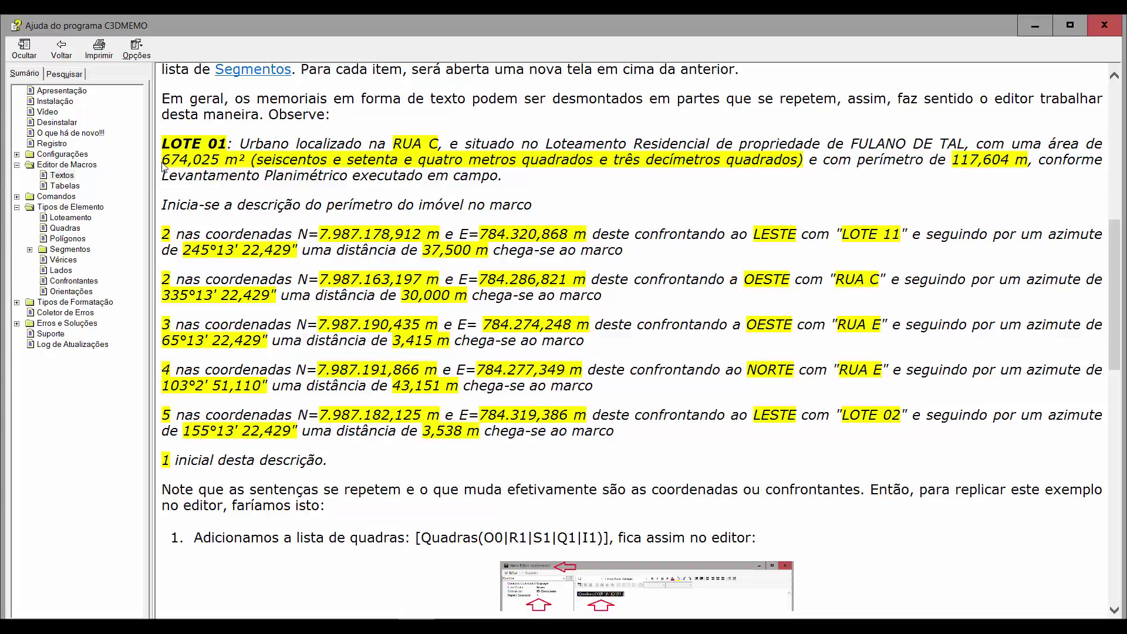
pyautogui.moveTo(163, 161); pyautogui.dragTo(332, 160)
pyautogui.click(1034, 25)
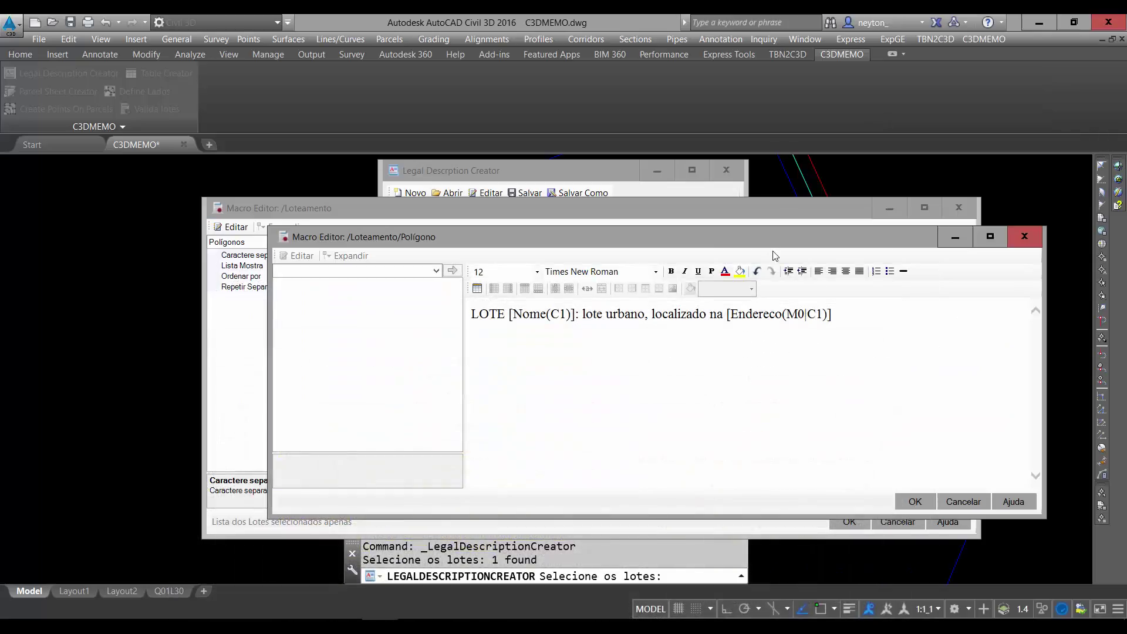
# Continue the description with ", com" and insert the Área macro with Formato do Número kept as Numeral and three decimal places
pyautogui.write(',c')
pyautogui.press('BackSpace')
pyautogui.write('com')
pyautogui.click(364, 276)
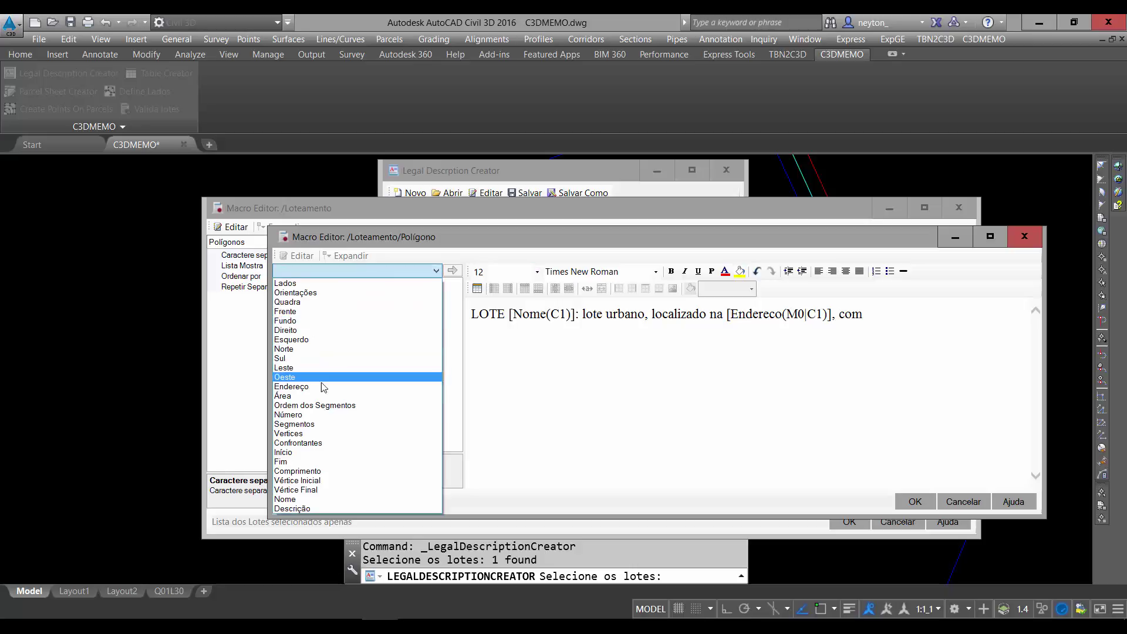
pyautogui.click(322, 404)
pyautogui.click(361, 274)
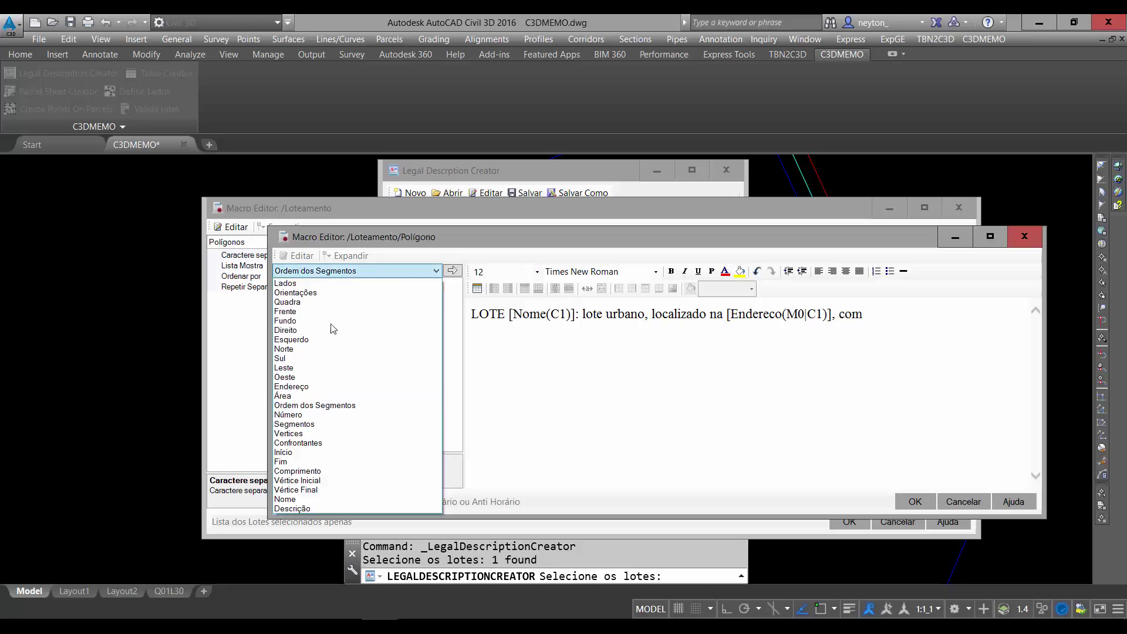
pyautogui.click(329, 387)
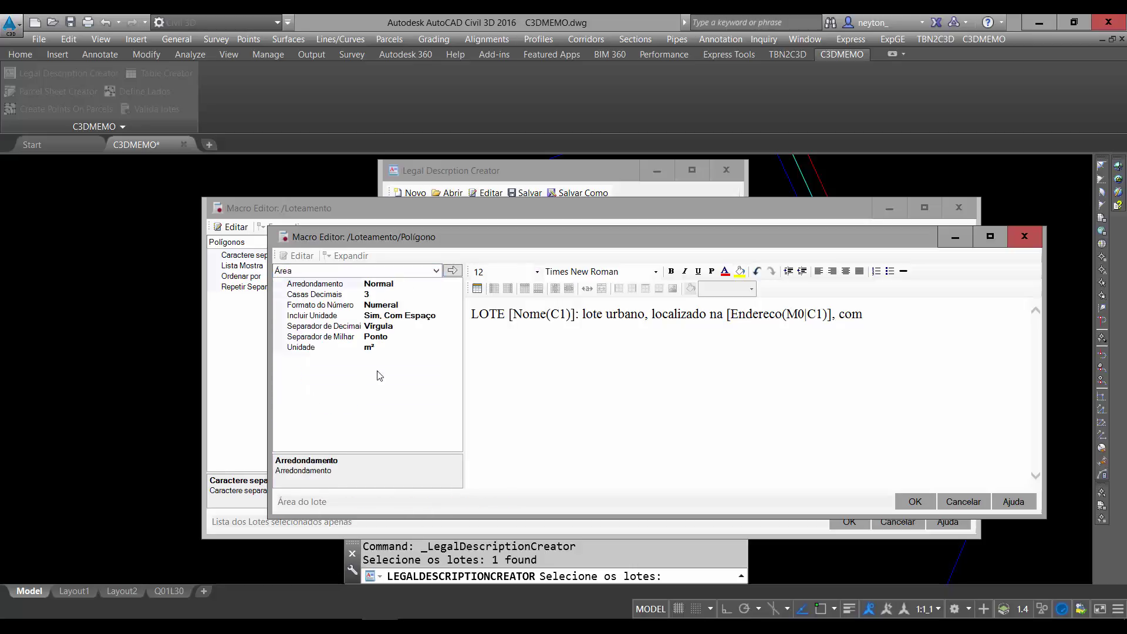
pyautogui.click(390, 285)
pyautogui.click(397, 304)
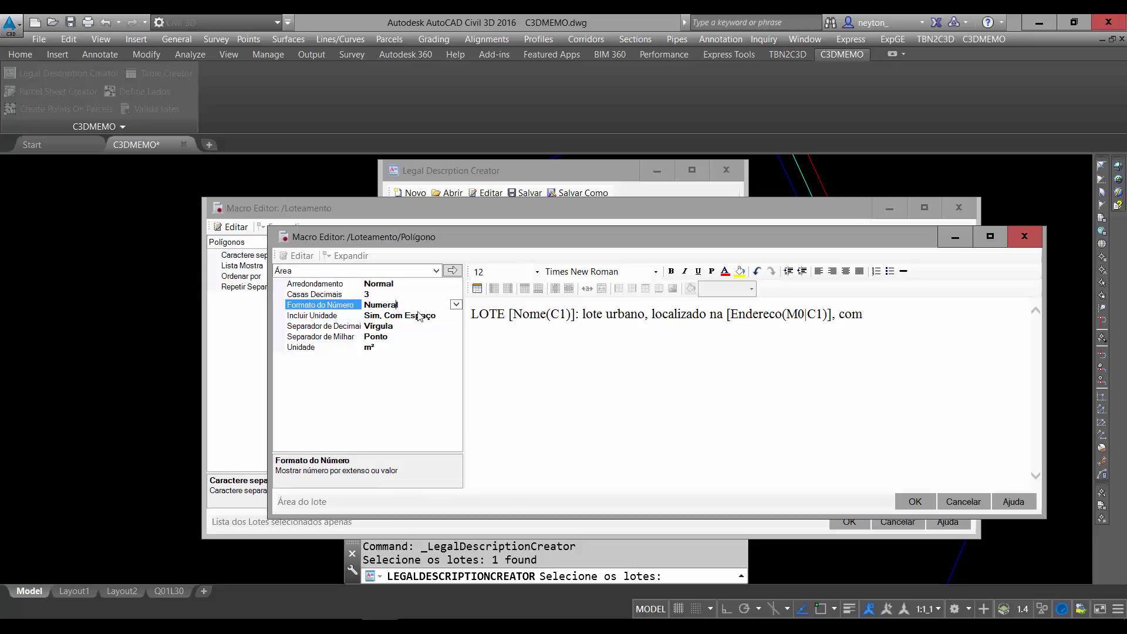
pyautogui.click(452, 271)
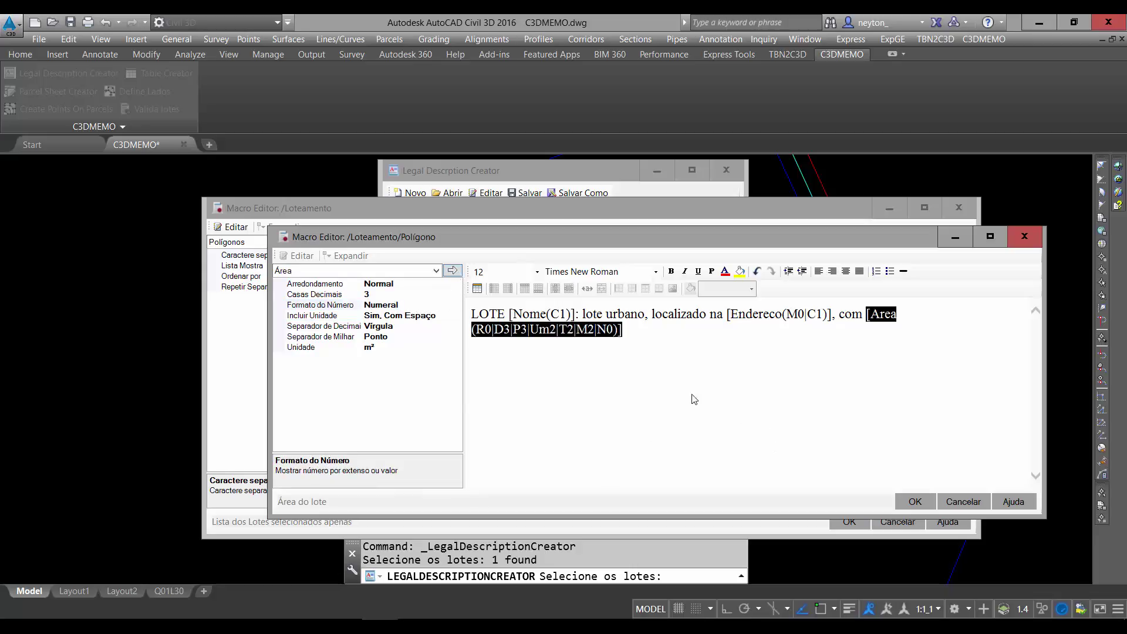
# Add a second Área macro in parentheses after the first, with Formato do Número set to Por Extenso and Caps kept as Minúsculo
pyautogui.click(690, 365)
pyautogui.write('(')
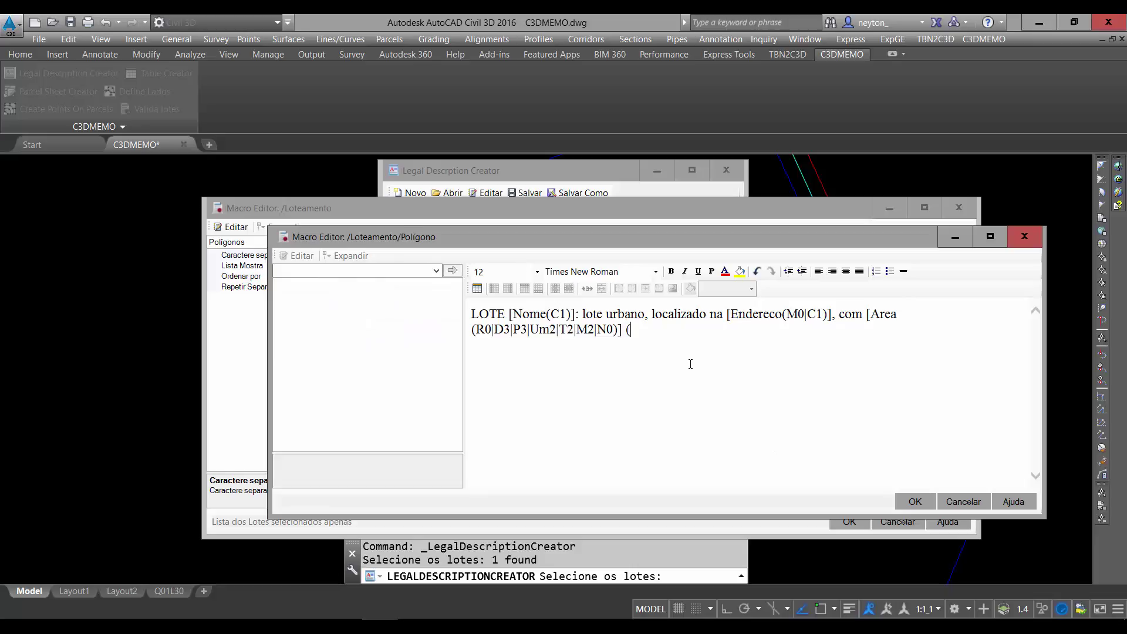
pyautogui.click(374, 270)
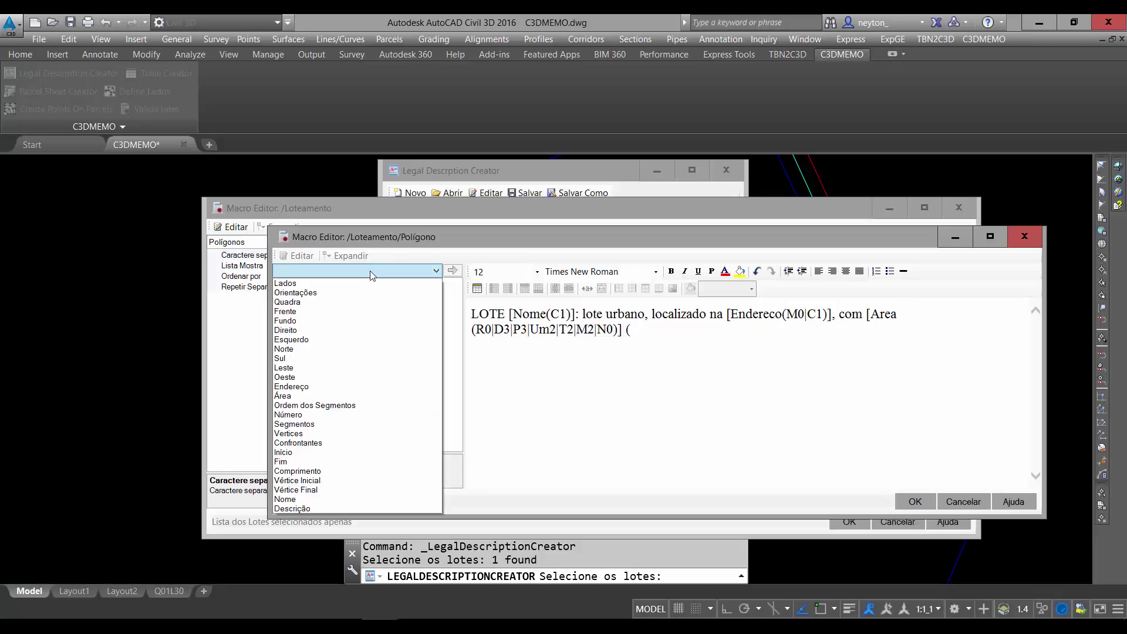
pyautogui.click(311, 396)
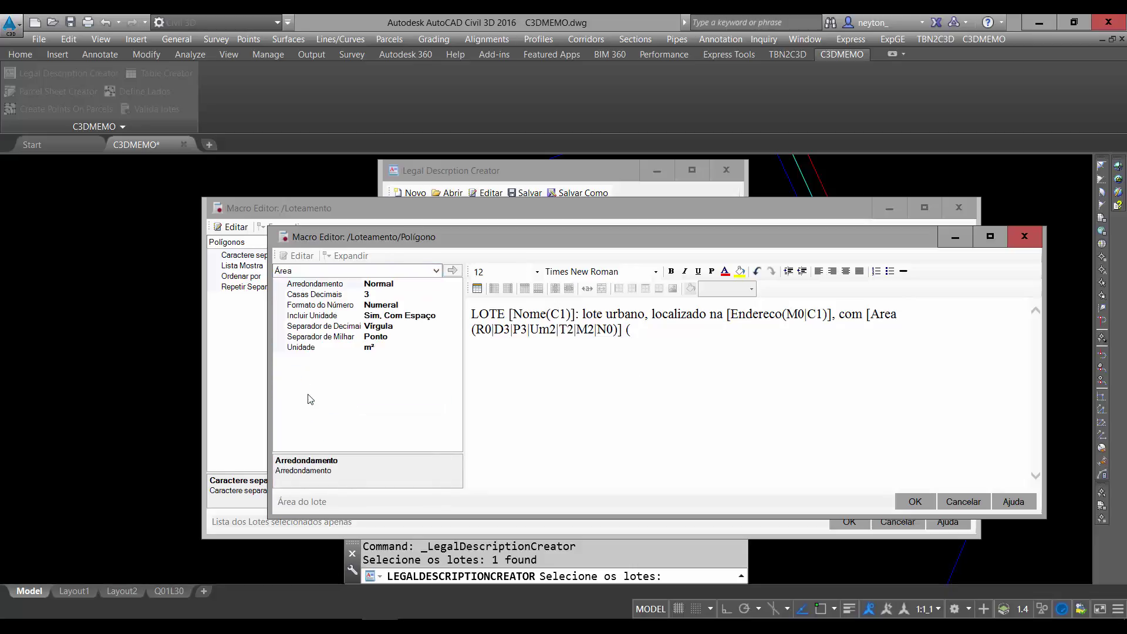
pyautogui.click(427, 305)
pyautogui.click(456, 305)
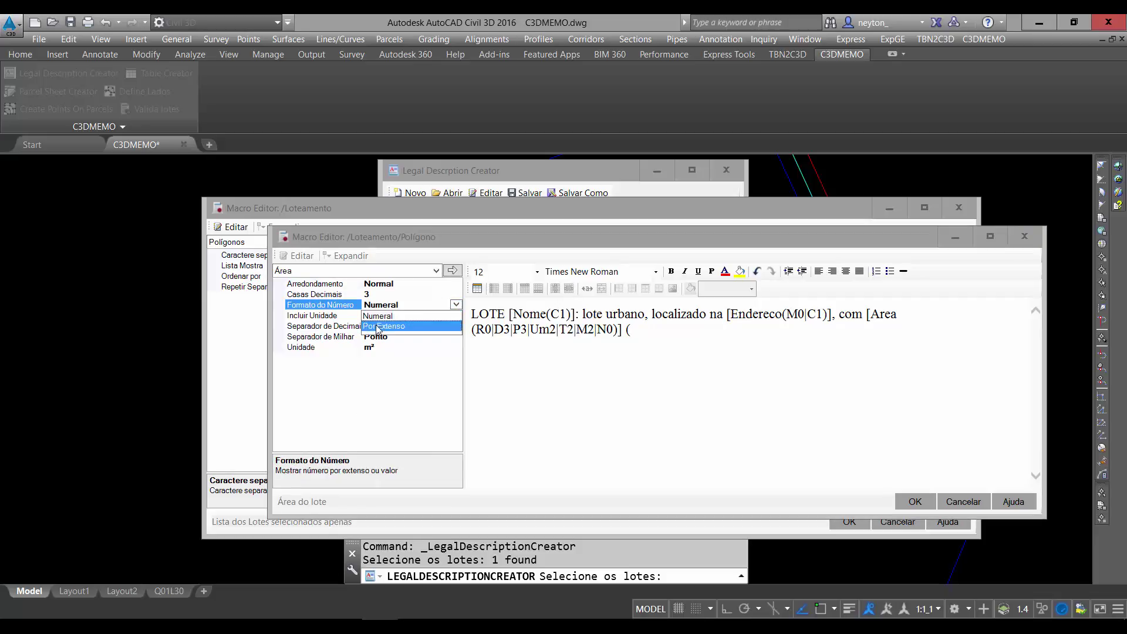
pyautogui.click(379, 326)
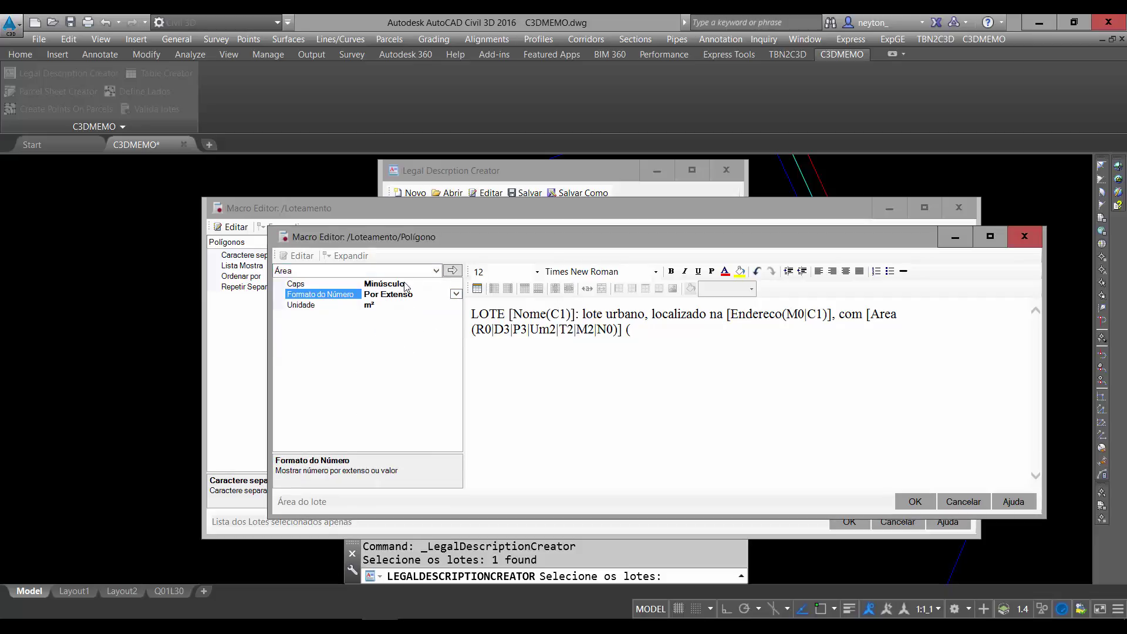
pyautogui.click(452, 270)
pyautogui.click(818, 413)
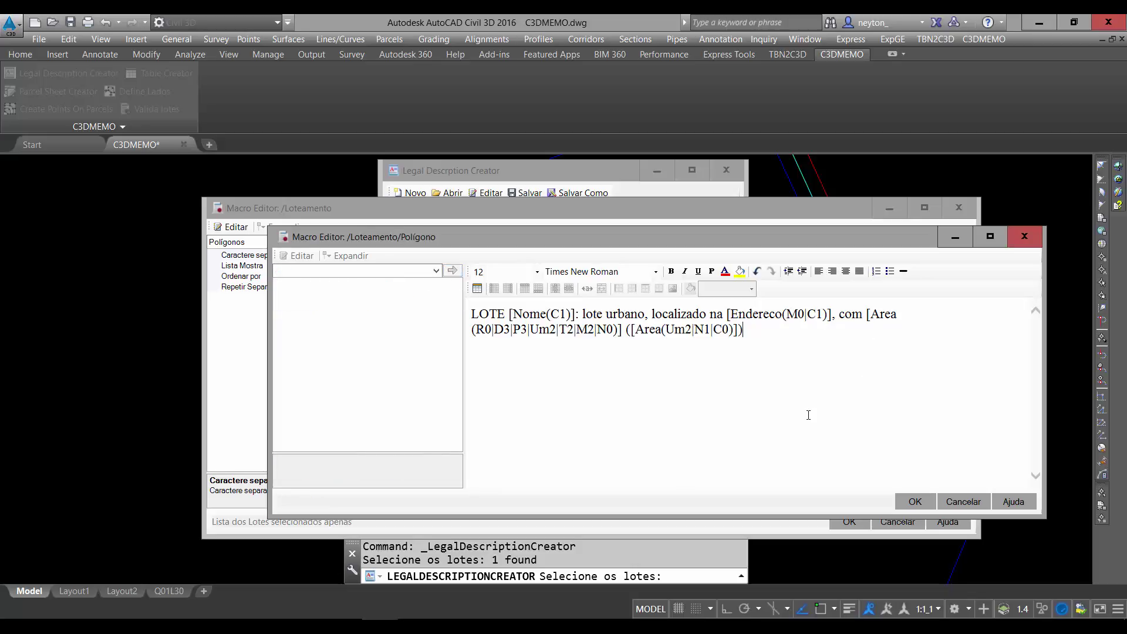
# Compare the settings of the numeric Área macro with those of the written-out one in parentheses
pyautogui.click(699, 332)
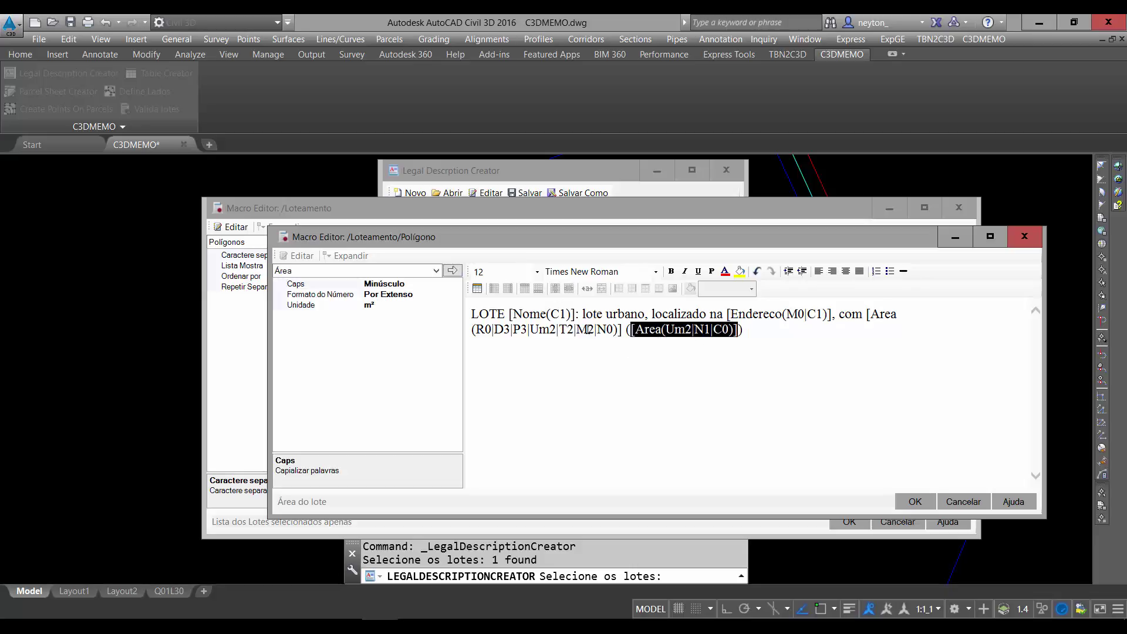
pyautogui.click(602, 332)
pyautogui.click(688, 334)
pyautogui.click(620, 333)
pyautogui.click(663, 332)
pyautogui.click(541, 332)
pyautogui.click(761, 340)
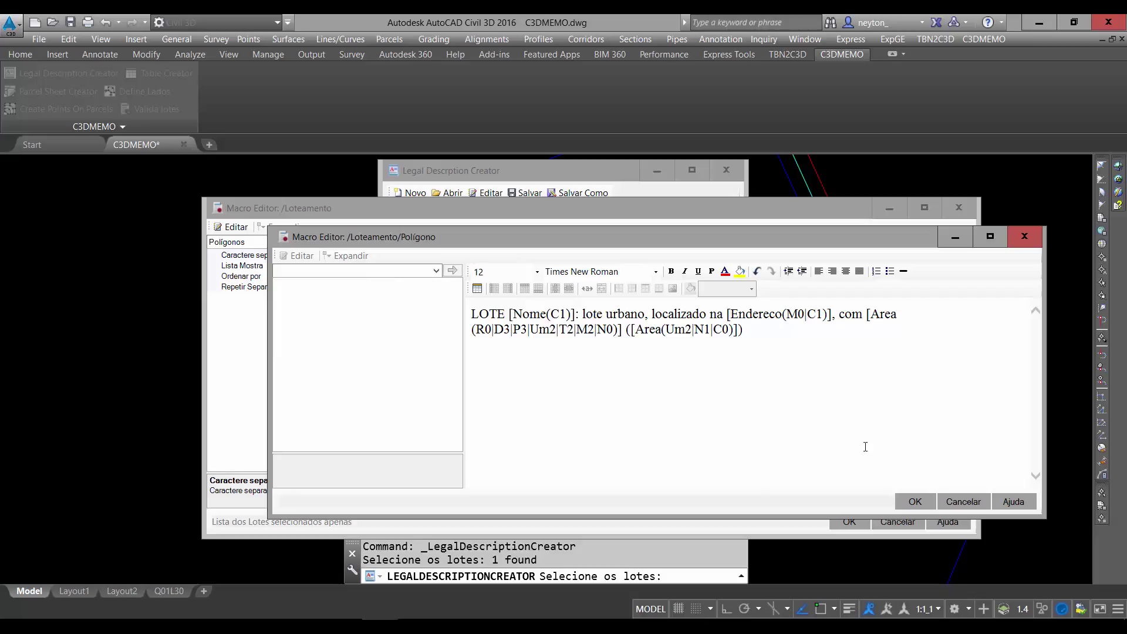
# Accept the Polígono and Loteamento macros and save the template as "modelo do video" in the MODELOS folder
pyautogui.click(915, 501)
pyautogui.click(850, 522)
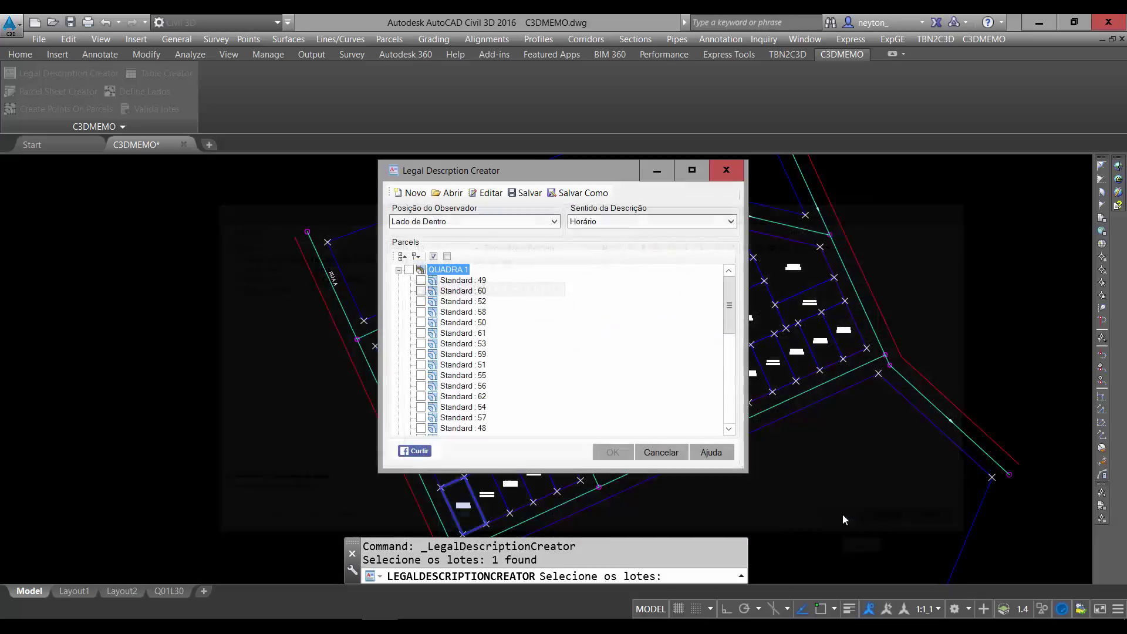
pyautogui.click(528, 193)
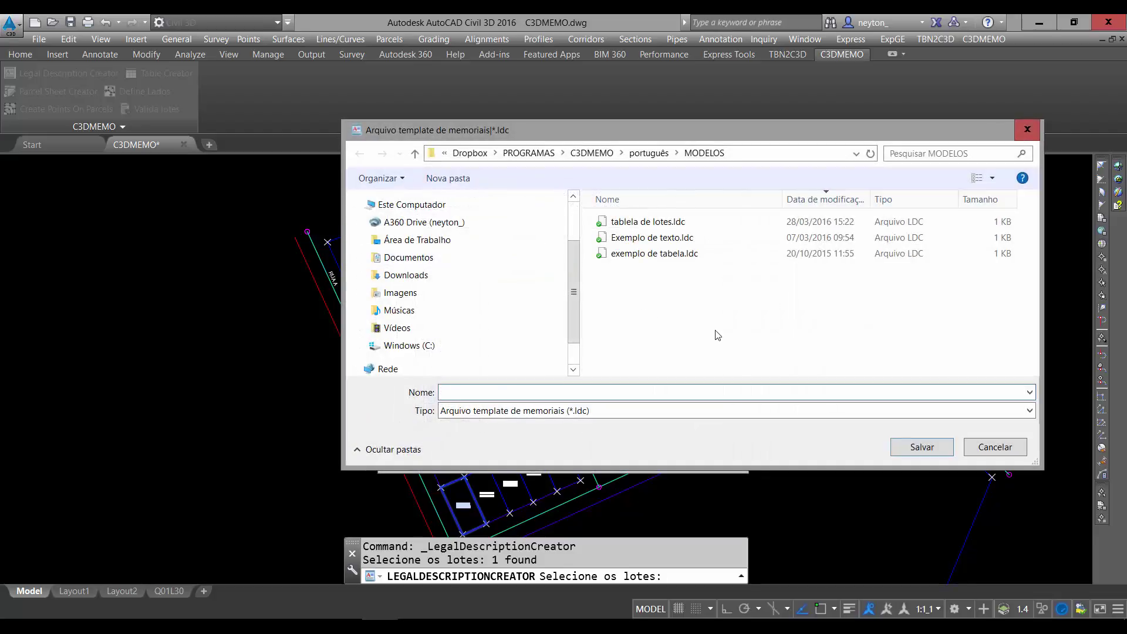
pyautogui.write('modelo do video')
pyautogui.click(904, 446)
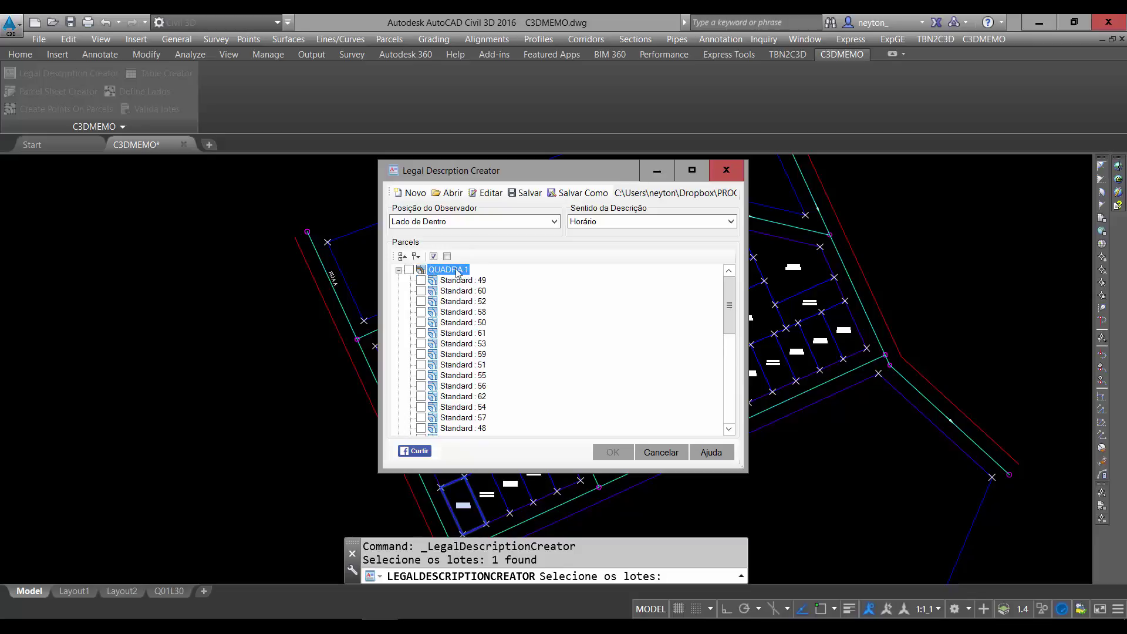
# Generate the legal description of parcel Standard : 49 as the HTML file "teste" and open the document
pyautogui.click(421, 280)
pyautogui.click(629, 452)
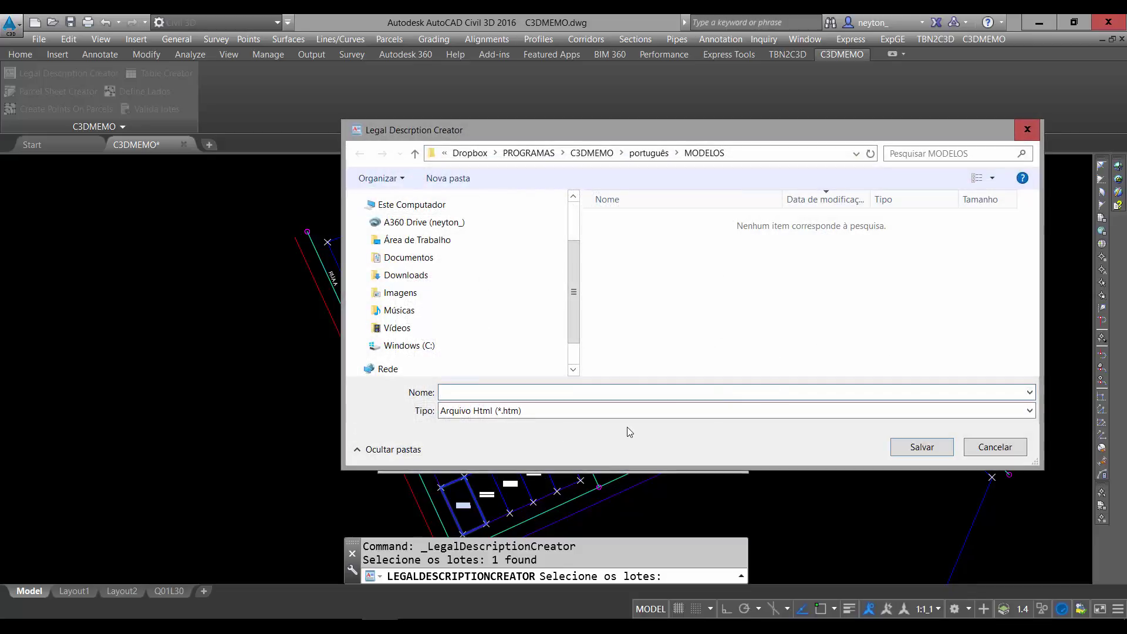
pyautogui.write('teste')
pyautogui.press('Return')
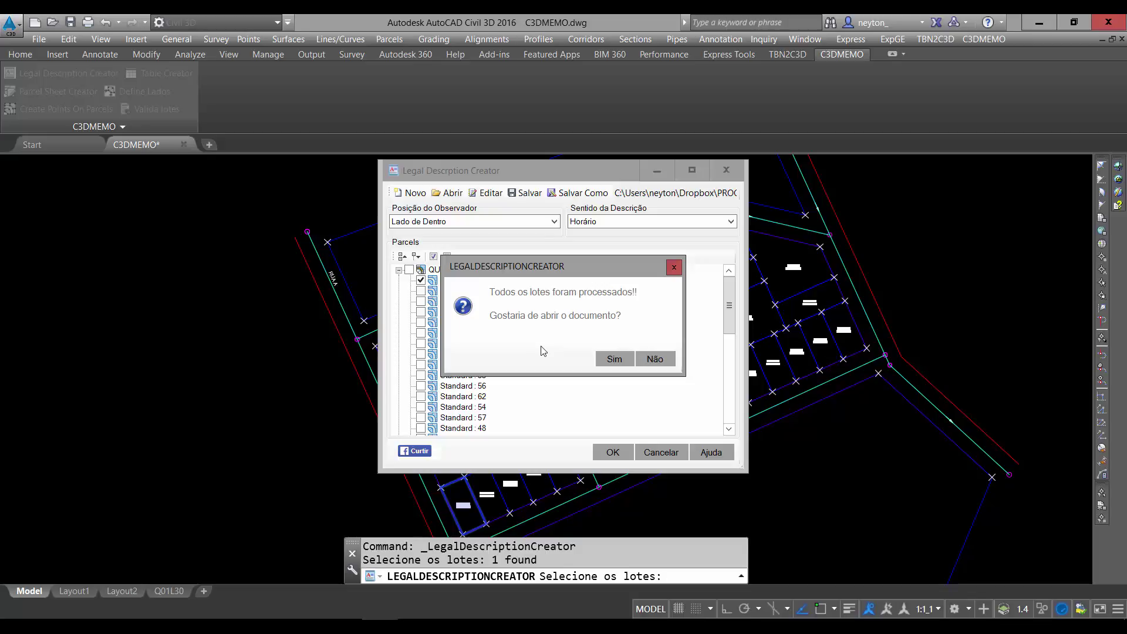
pyautogui.click(607, 360)
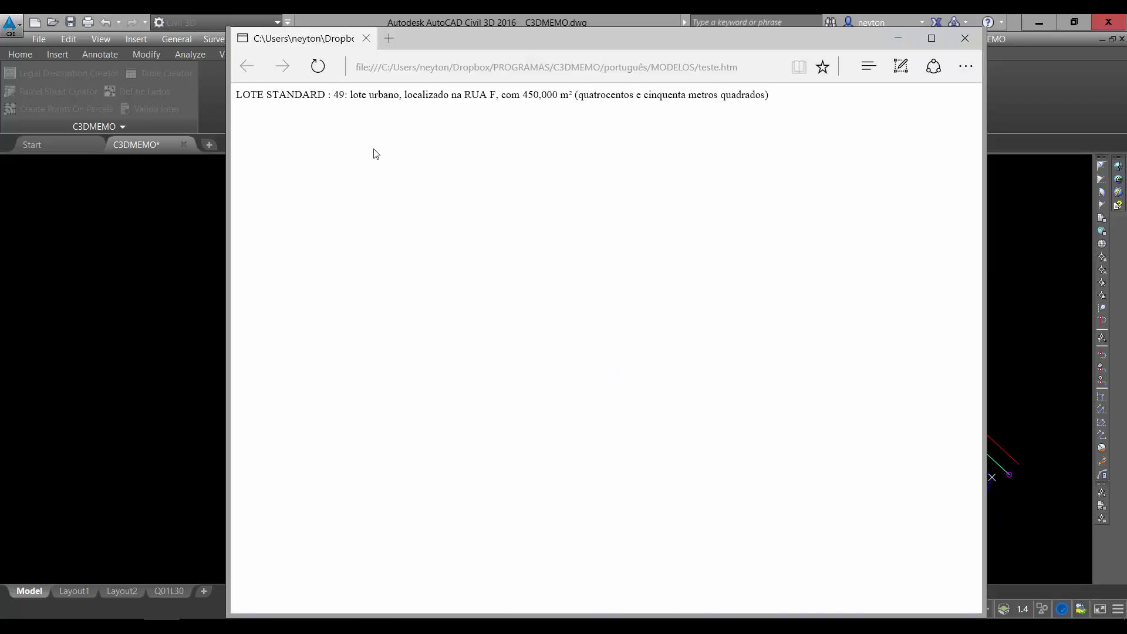
# Review the lot name, address and both area formats in the generated description, and close the document
pyautogui.moveTo(264, 95); pyautogui.dragTo(499, 95)
pyautogui.click(500, 96)
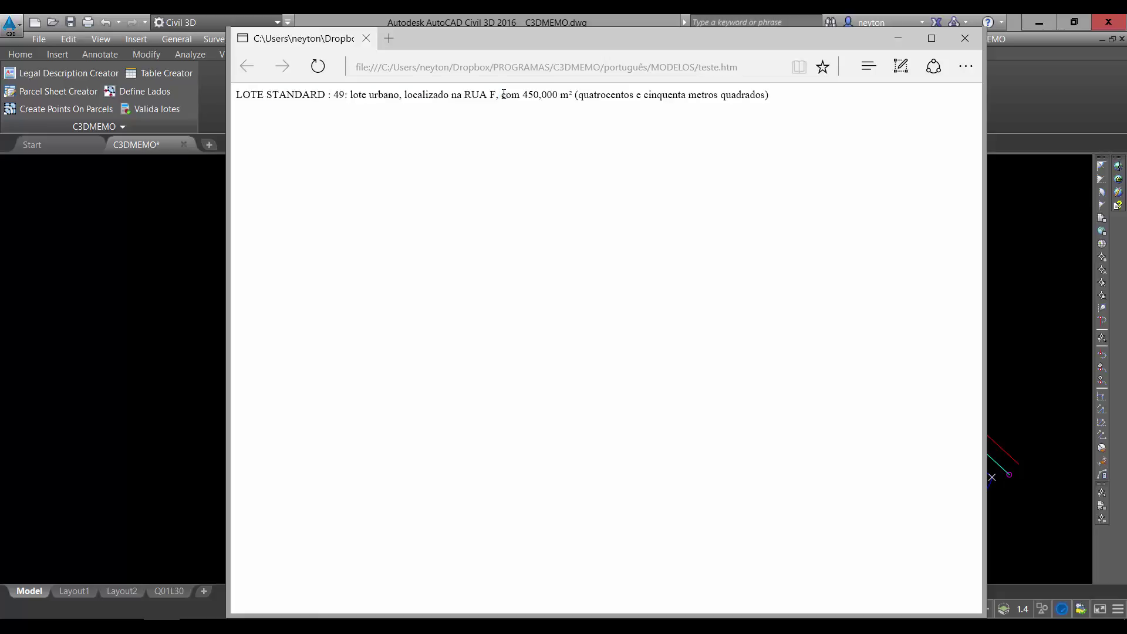
pyautogui.moveTo(404, 96); pyautogui.dragTo(503, 96)
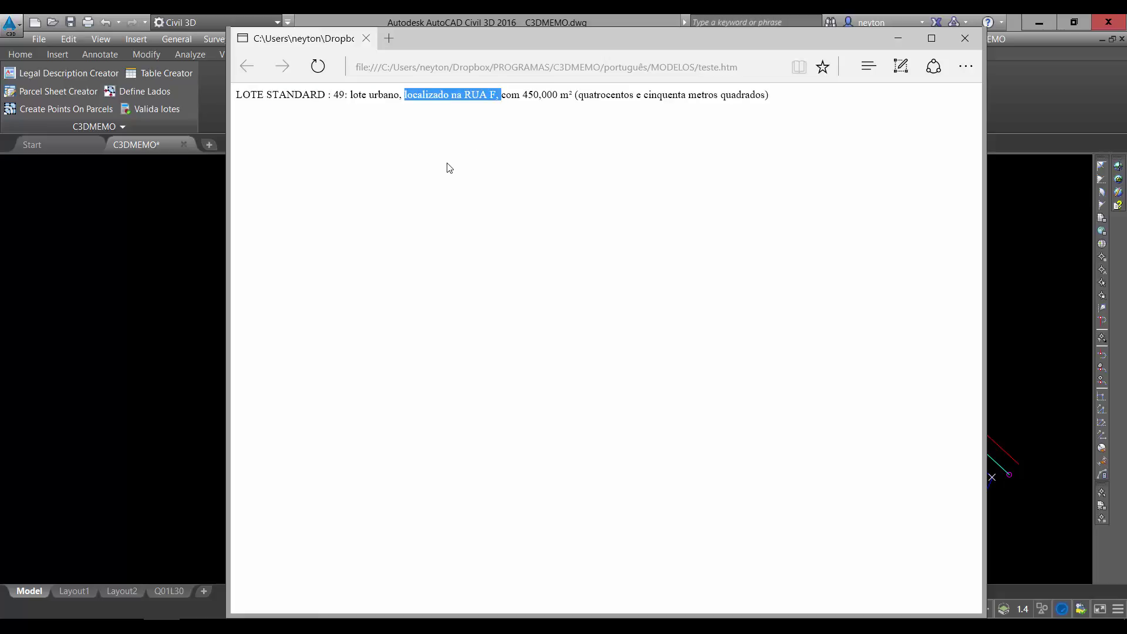
pyautogui.moveTo(520, 94); pyautogui.dragTo(638, 94)
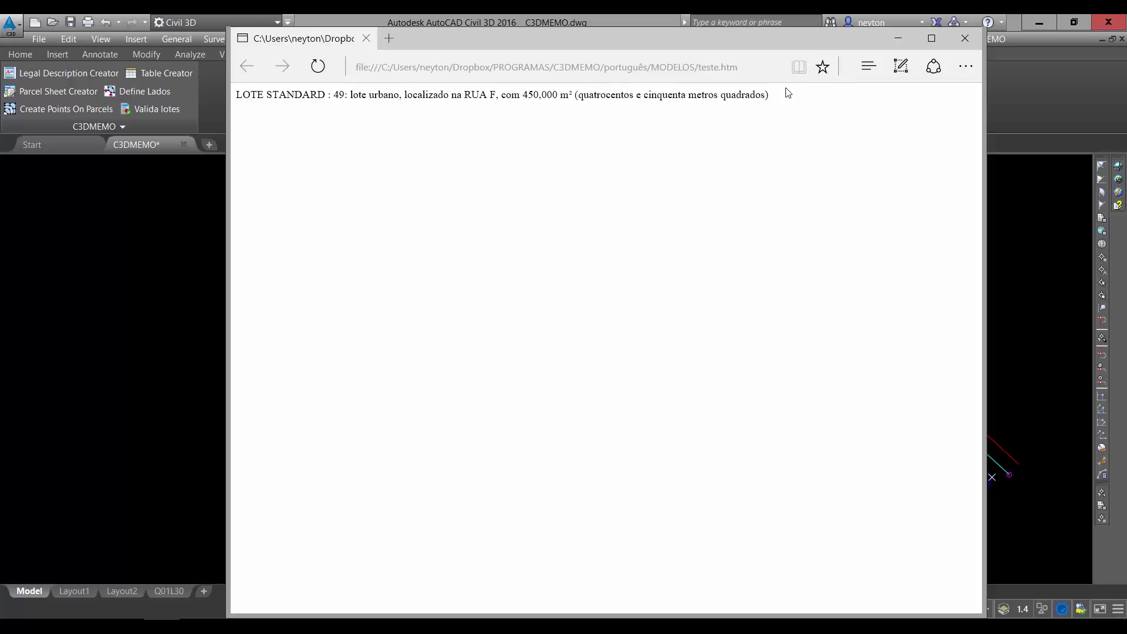
pyautogui.moveTo(788, 93); pyautogui.dragTo(573, 102)
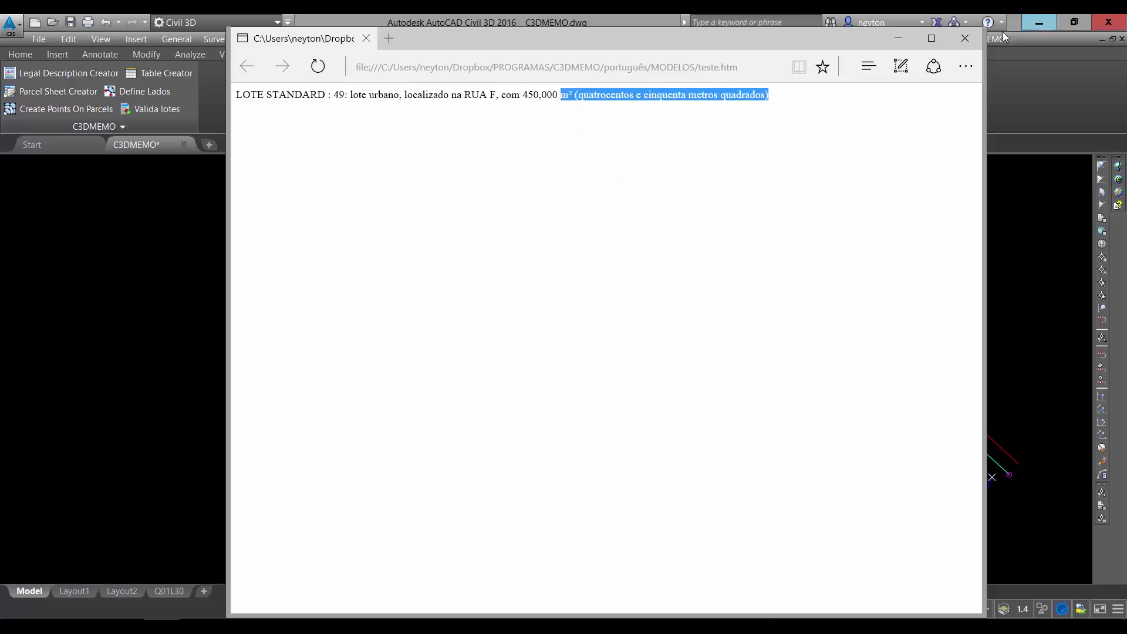
pyautogui.click(964, 39)
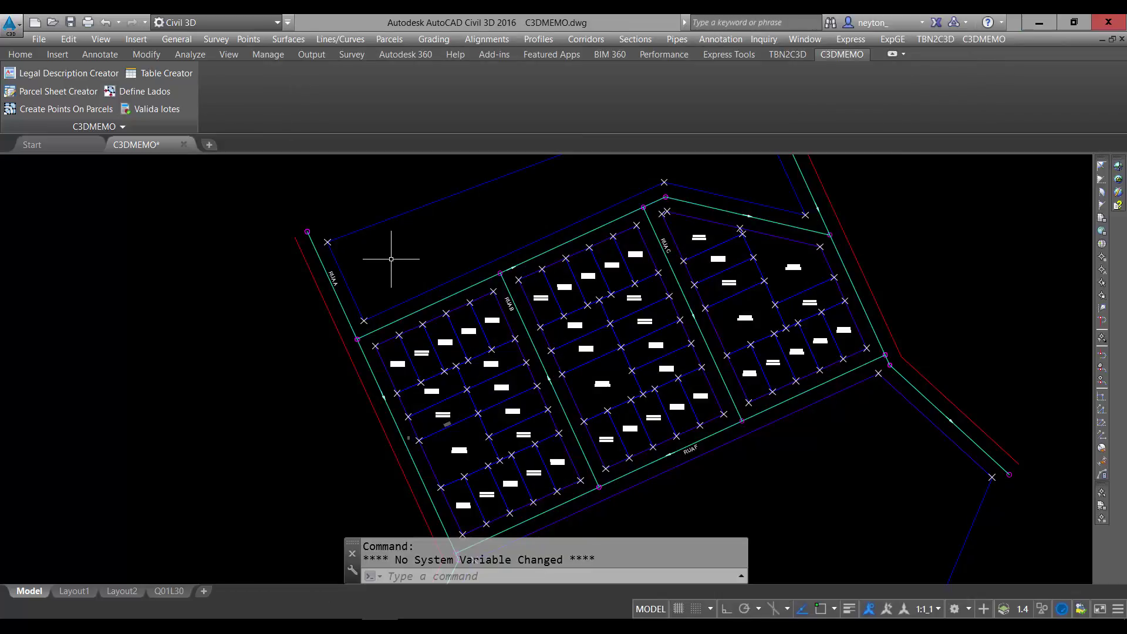
# Restart the Legal Description Creator and open the Polígono macro inside the "modelo do video" template for editing
pyautogui.click(65, 72)
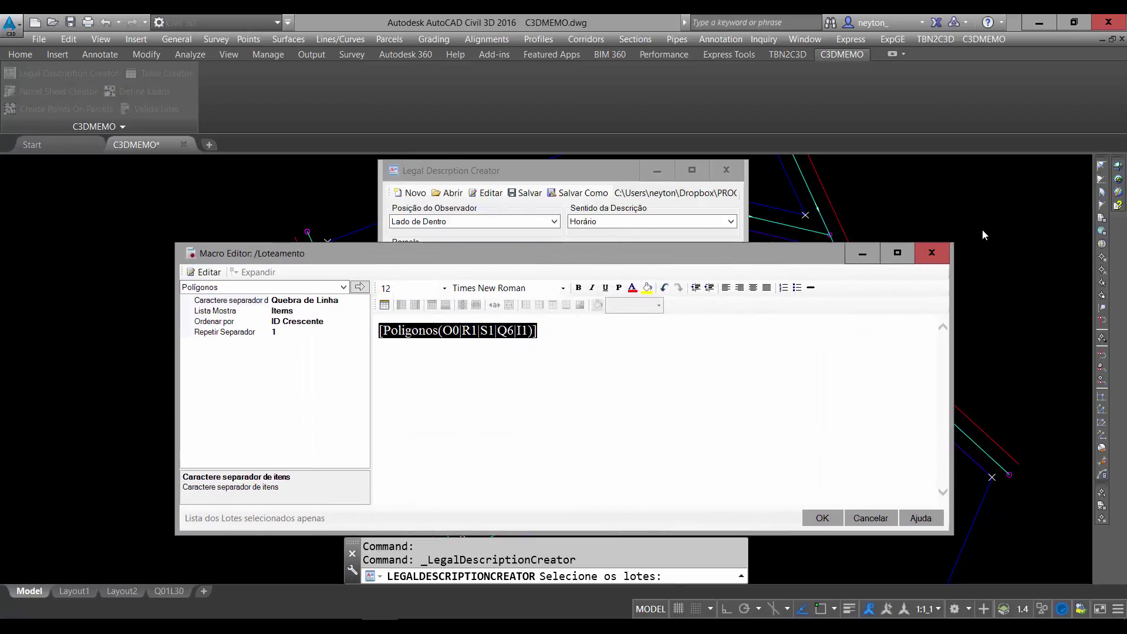
pyautogui.click(933, 251)
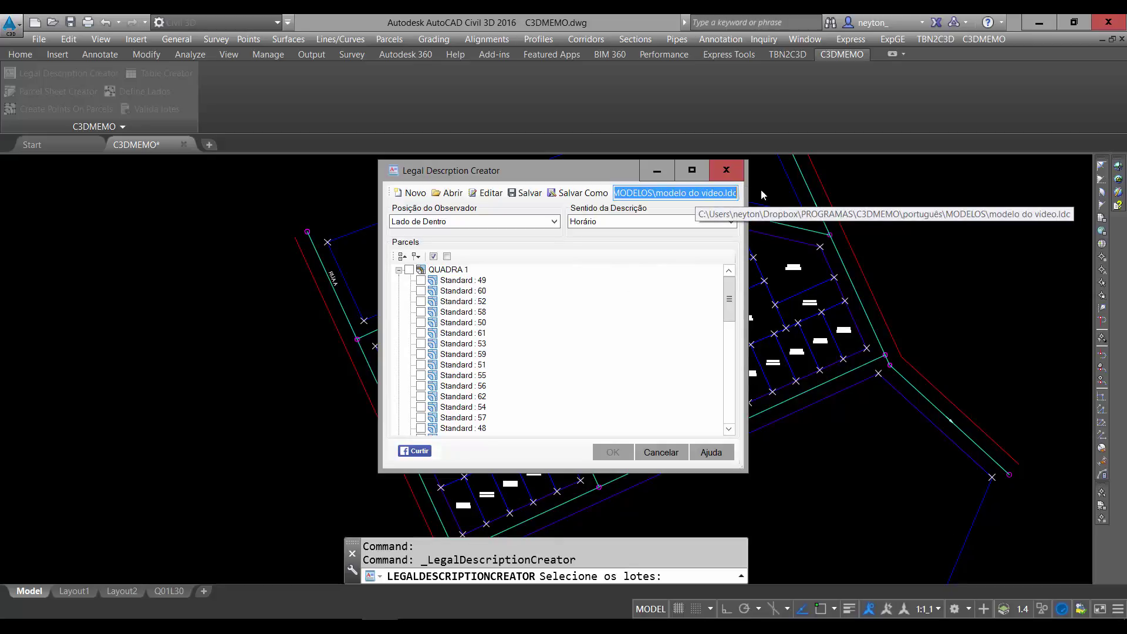
pyautogui.click(490, 193)
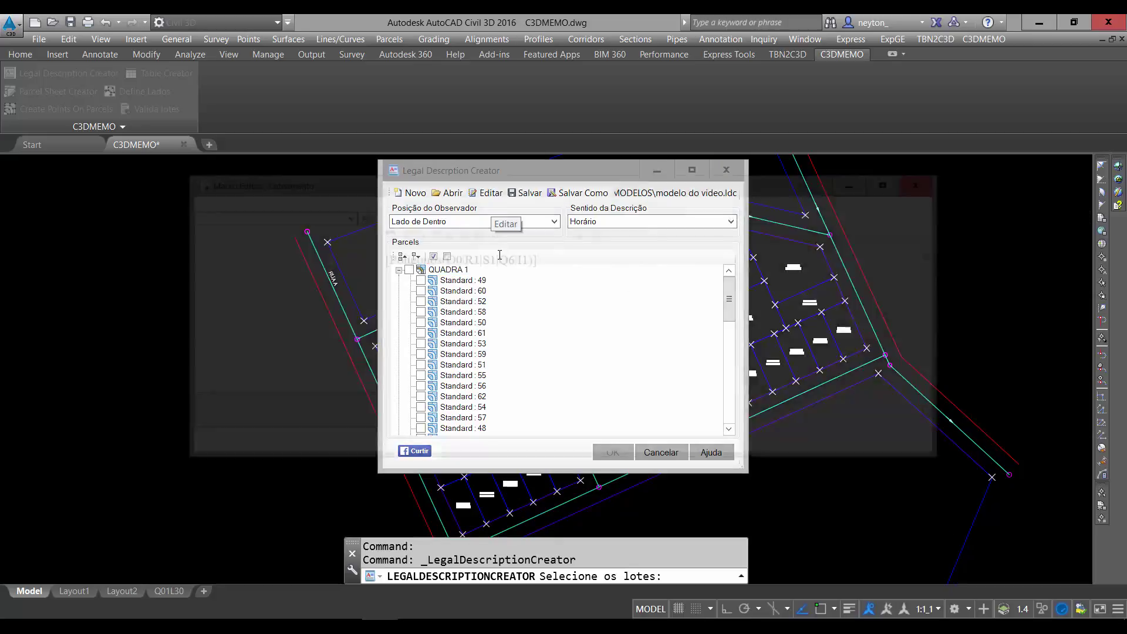
pyautogui.click(487, 258)
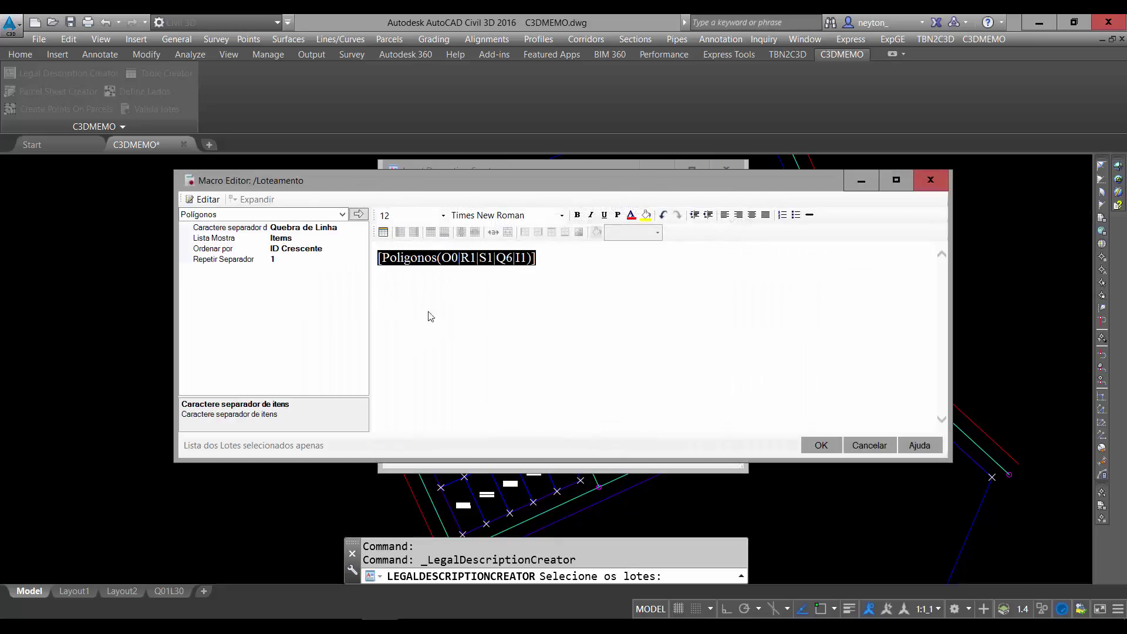
pyautogui.moveTo(273, 181)
pyautogui.mouseDown()
pyautogui.moveTo(297, 181)
pyautogui.moveTo(285, 180)
pyautogui.mouseUp()
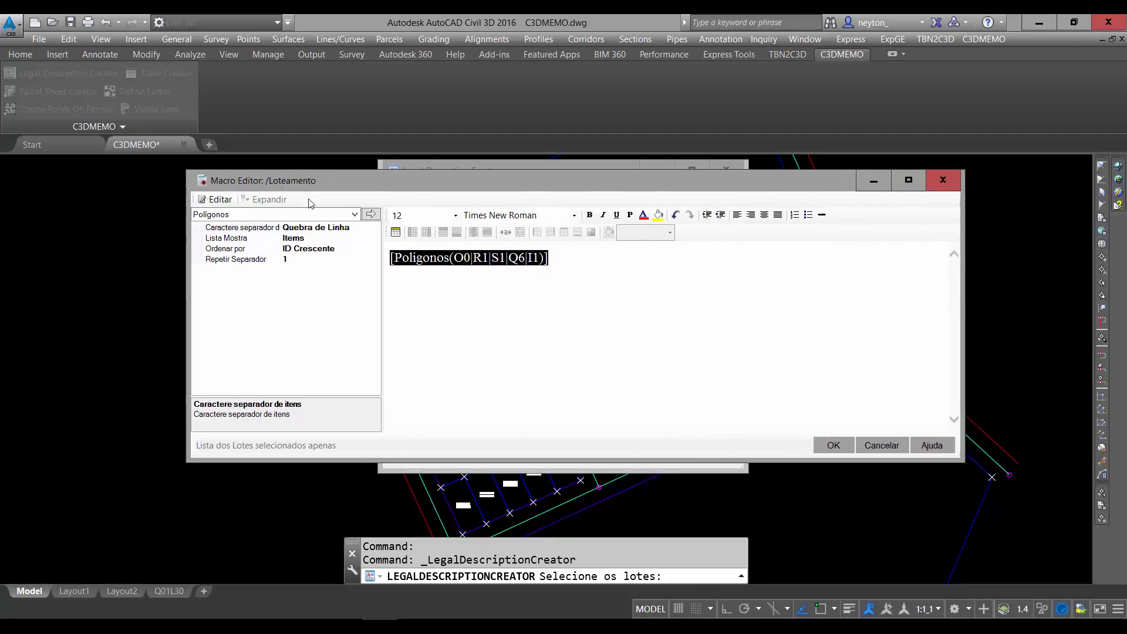
pyautogui.click(215, 199)
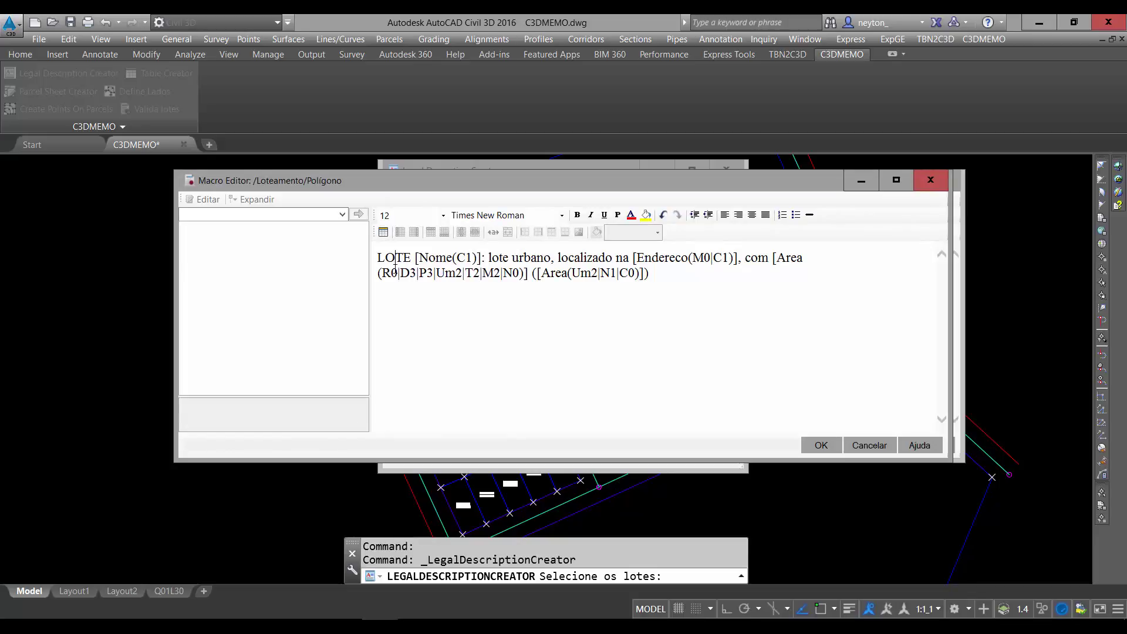
# Make the opening text "LOTE [Nome(C1)]:" bold in the Polígono description
pyautogui.click(442, 261)
pyautogui.click(484, 258)
pyautogui.moveTo(482, 259); pyautogui.dragTo(377, 261)
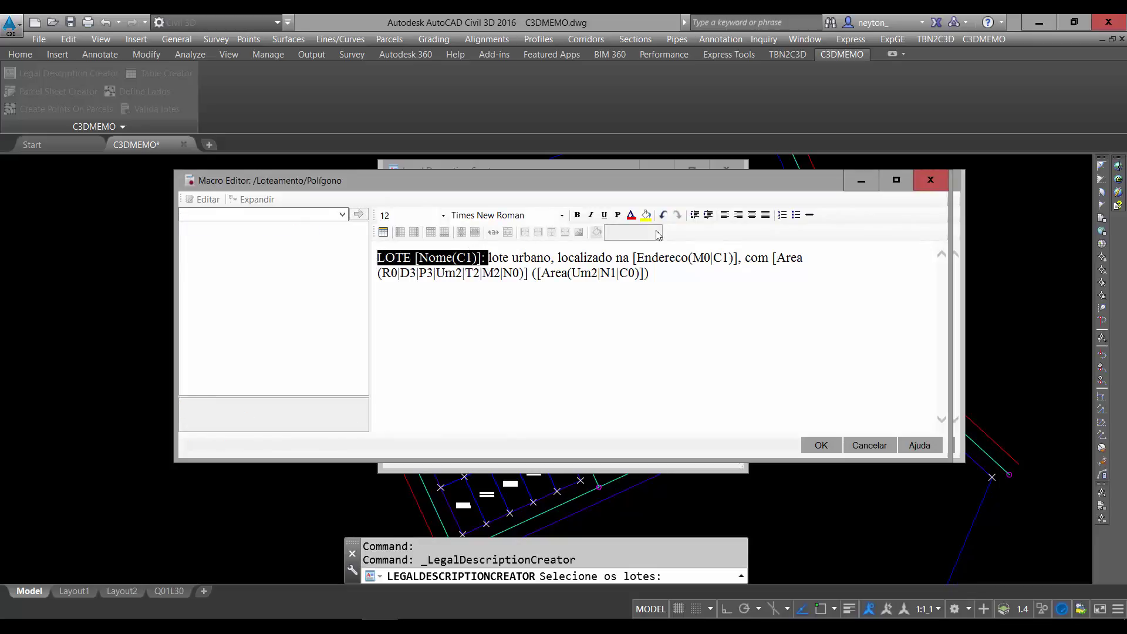
pyautogui.click(577, 215)
pyautogui.click(546, 273)
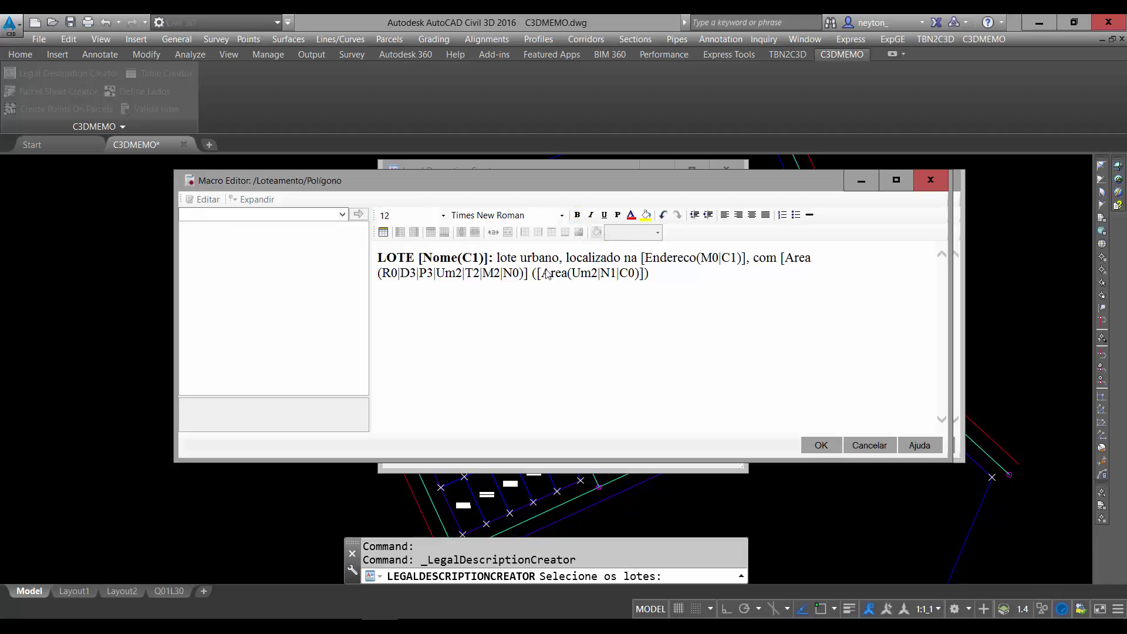
# Check the Endereço macro's settings and examine the perimeter wording of the sample description in the help
pyautogui.click(735, 260)
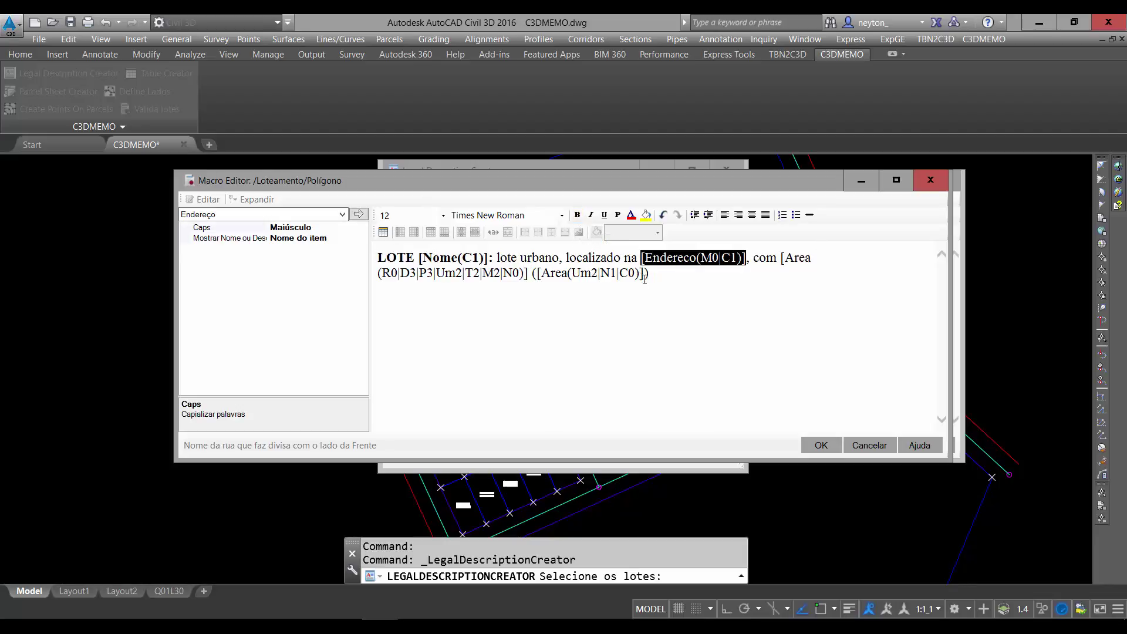
pyautogui.click(665, 293)
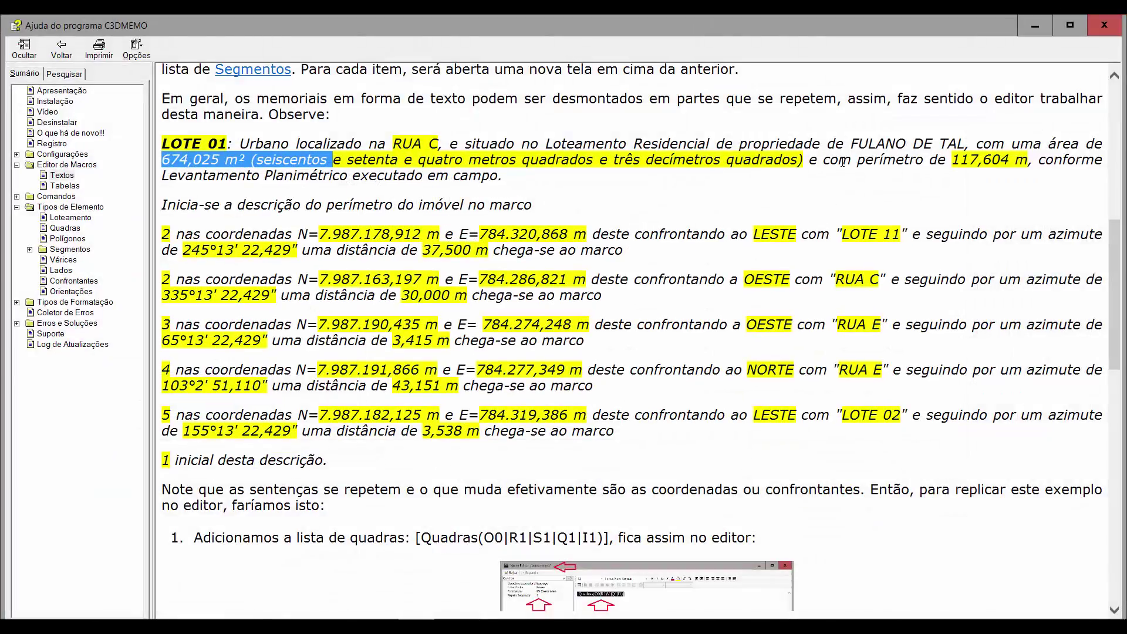
pyautogui.moveTo(825, 160); pyautogui.dragTo(1029, 160)
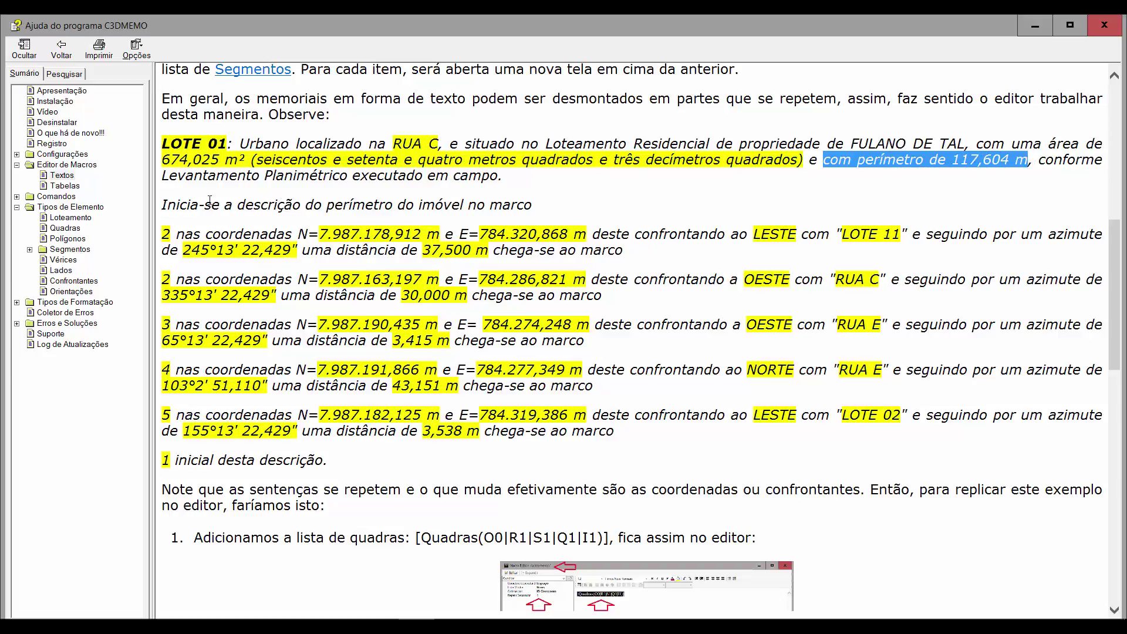
# Examine in the help sample how the perimeter sentence and each repeated segment paragraph combine marker, coordinates, azimuth and distance
pyautogui.moveTo(165, 205); pyautogui.dragTo(513, 199)
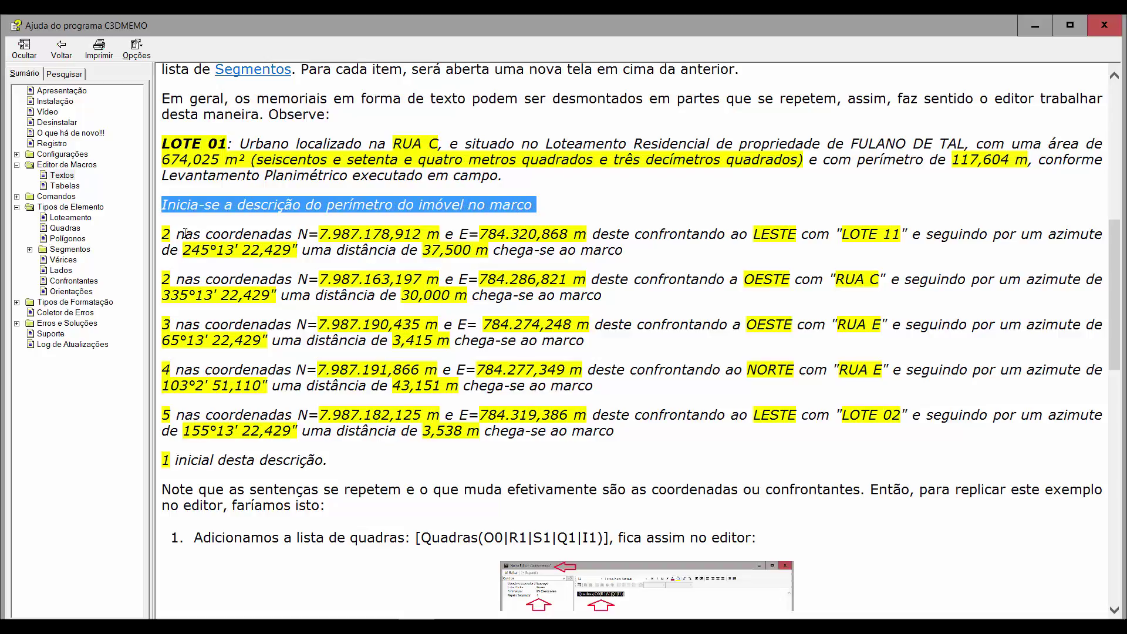
pyautogui.moveTo(170, 236); pyautogui.dragTo(191, 238)
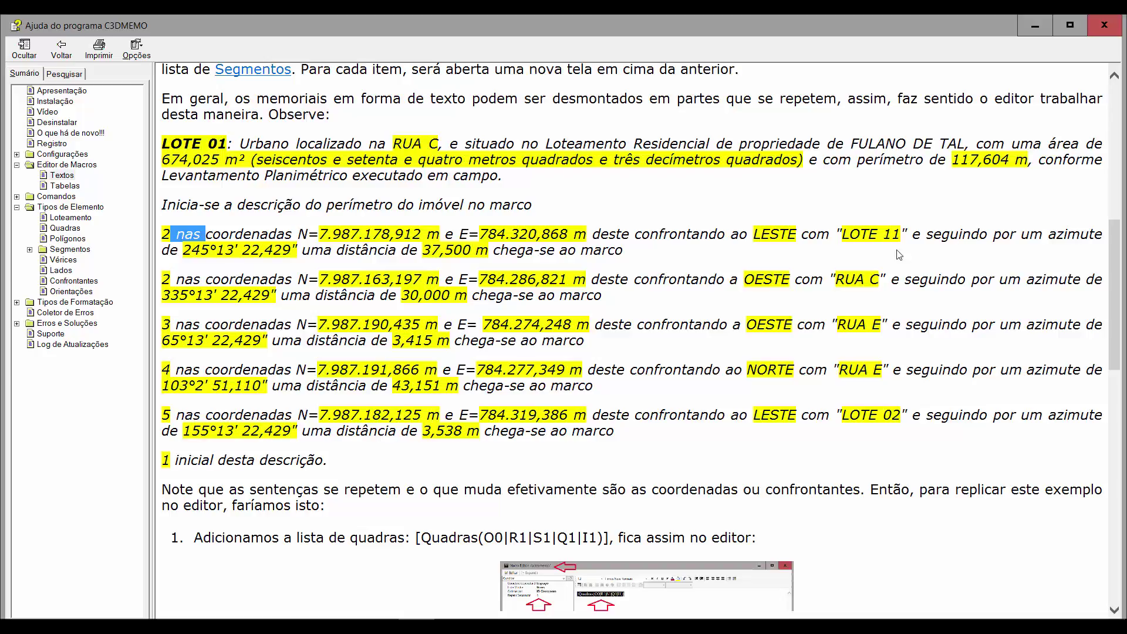
pyautogui.doubleClick(167, 234)
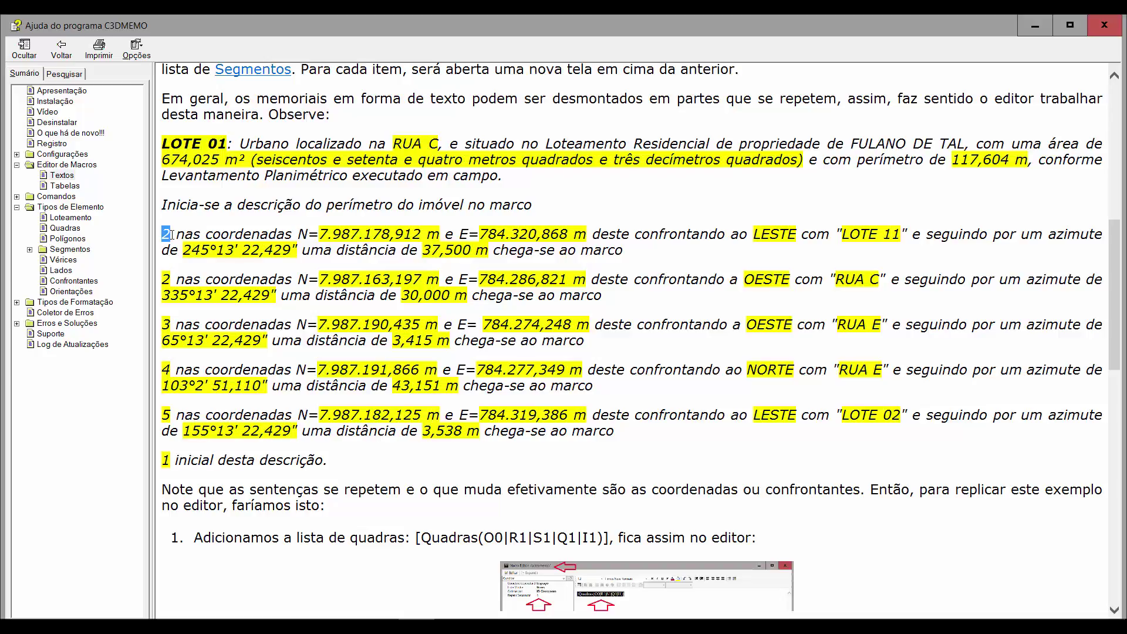
pyautogui.moveTo(175, 235); pyautogui.dragTo(540, 235)
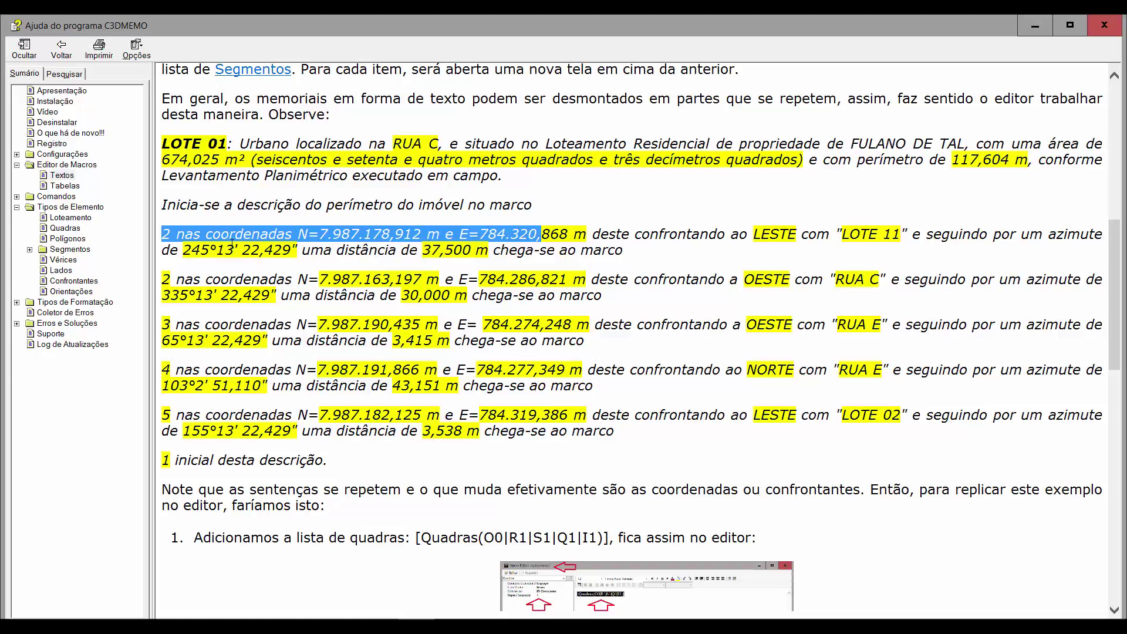
pyautogui.moveTo(184, 250); pyautogui.dragTo(336, 249)
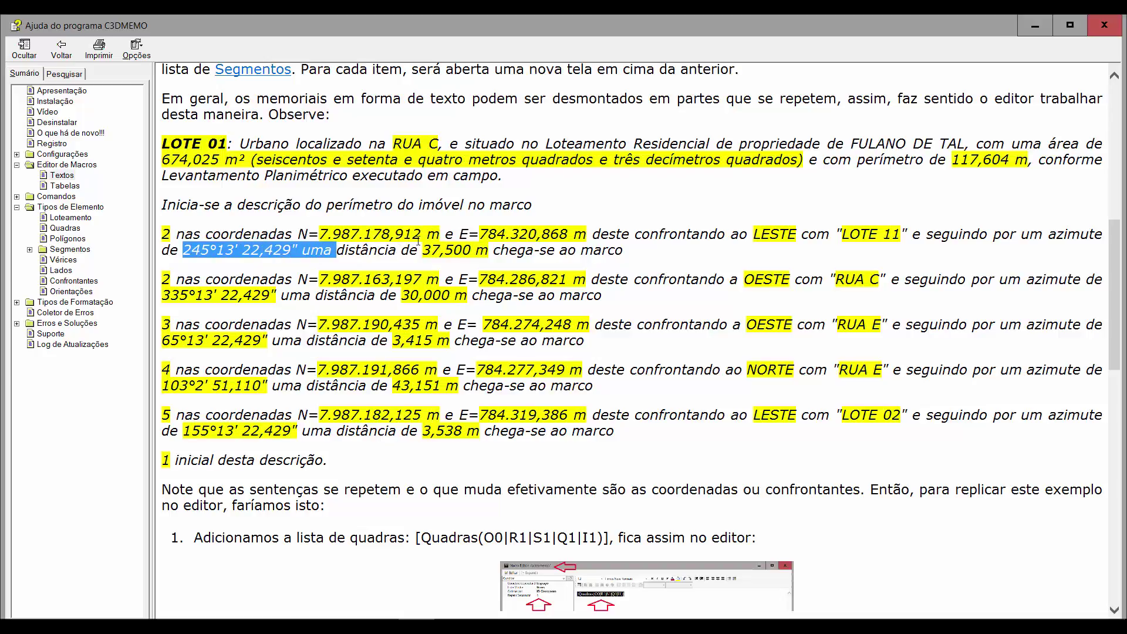
pyautogui.moveTo(465, 249); pyautogui.dragTo(407, 253)
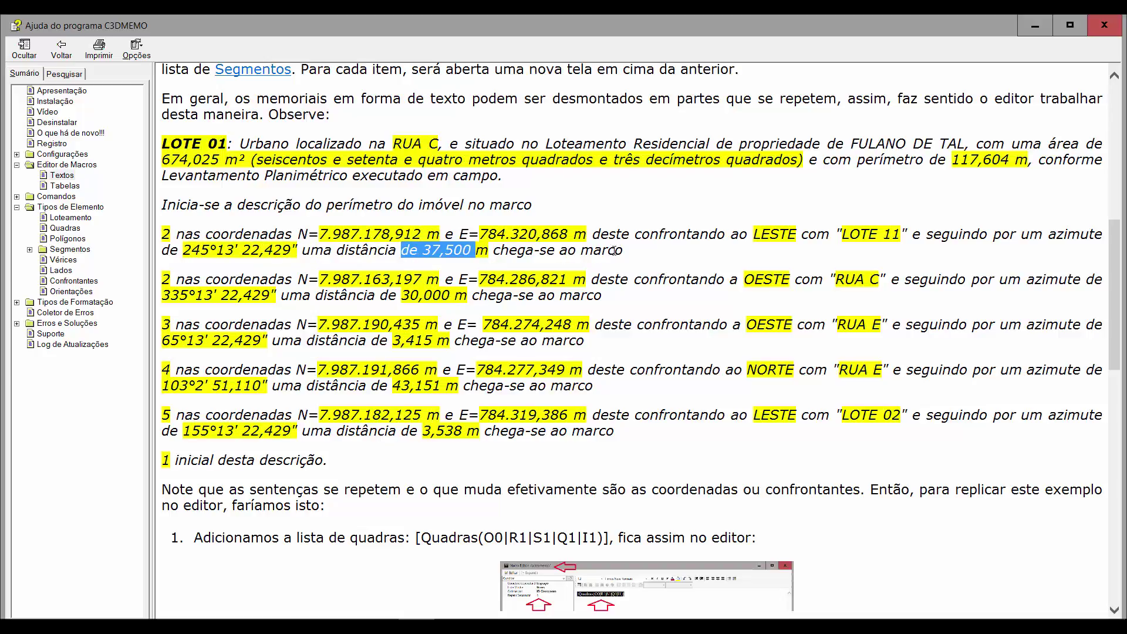
pyautogui.moveTo(623, 251); pyautogui.dragTo(555, 251)
pyautogui.moveTo(162, 234); pyautogui.dragTo(286, 267)
pyautogui.click(229, 283)
pyautogui.moveTo(162, 279); pyautogui.dragTo(633, 280)
pyautogui.moveTo(165, 327); pyautogui.dragTo(663, 350)
pyautogui.moveTo(162, 370); pyautogui.dragTo(636, 395)
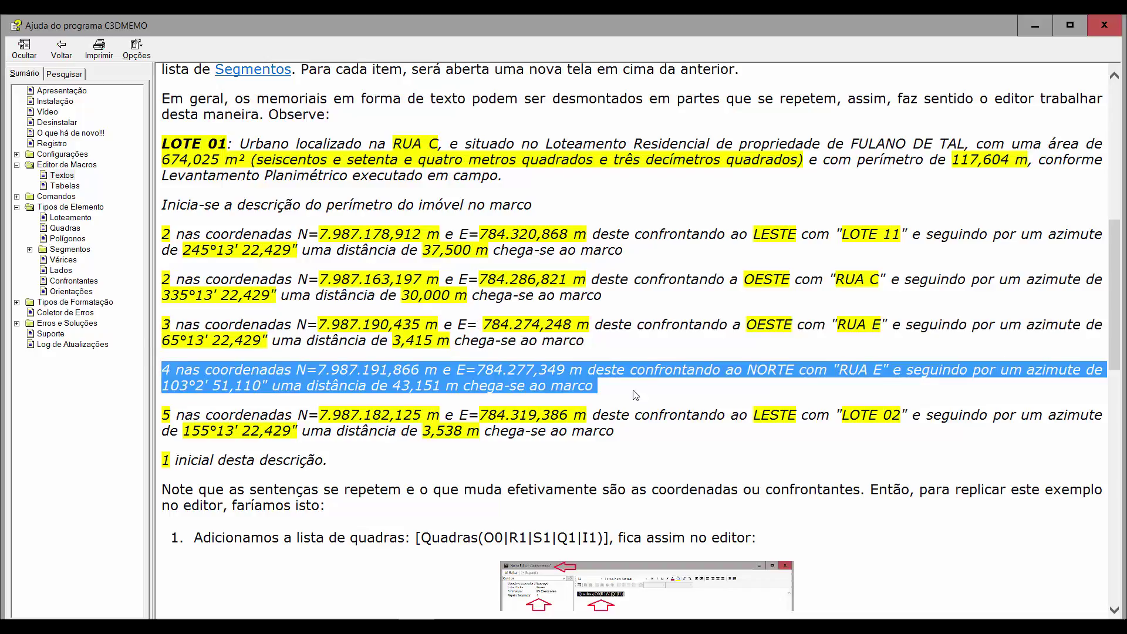
pyautogui.moveTo(165, 415); pyautogui.dragTo(626, 430)
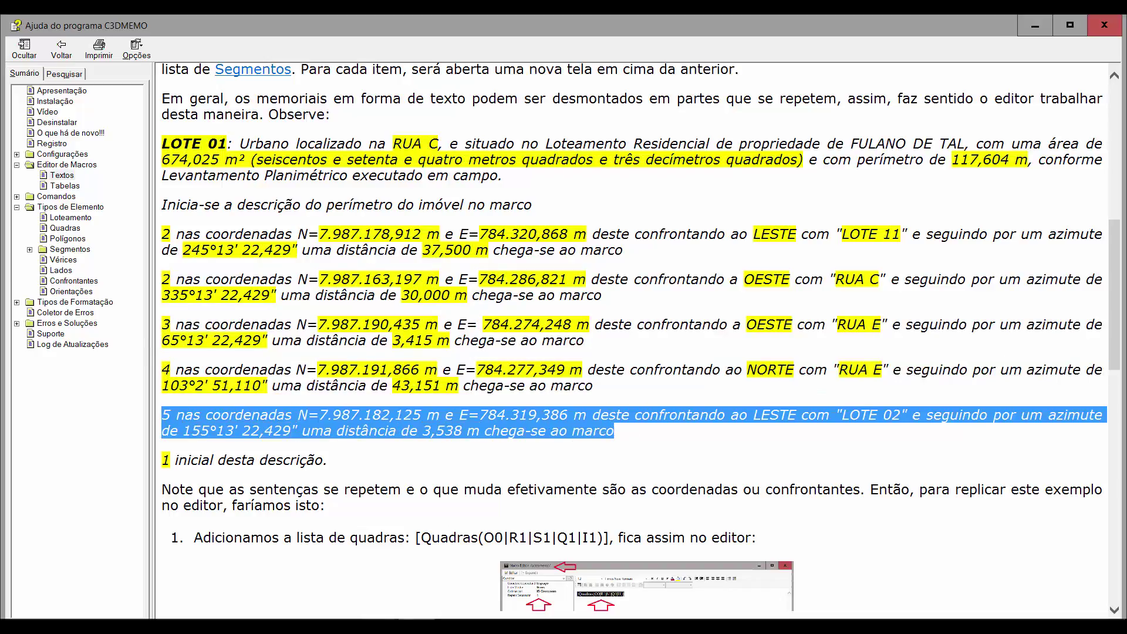
# Return to the Polígono macro editor and append ", iniia a descrição no marco" after the area macros
pyautogui.click(380, 626)
pyautogui.click(576, 559)
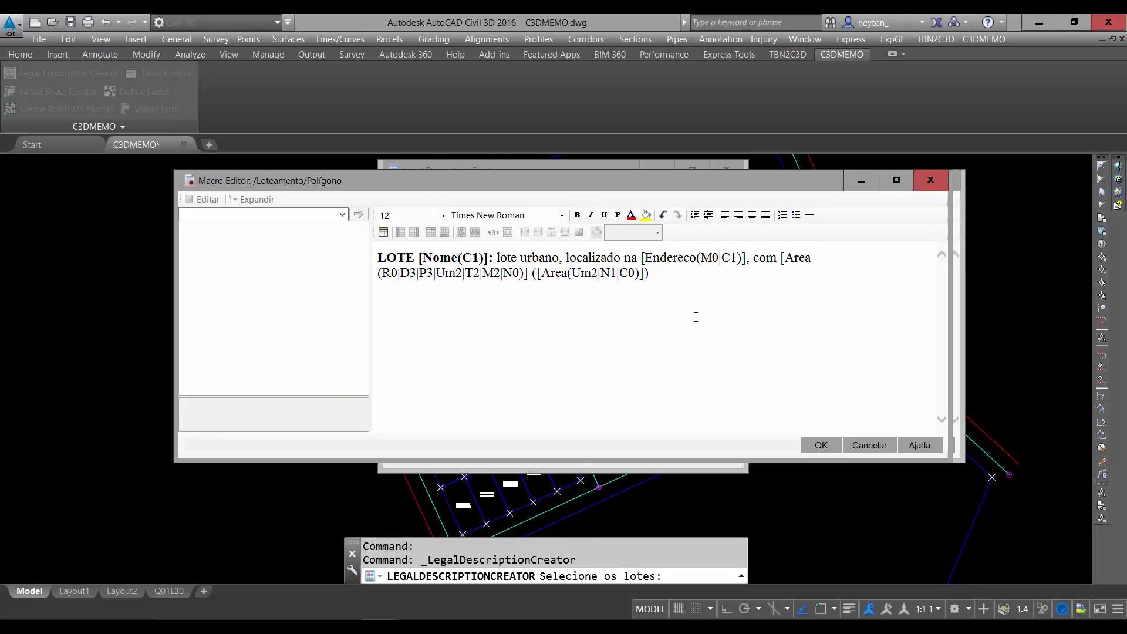
pyautogui.write('iniia a descrição no marco')
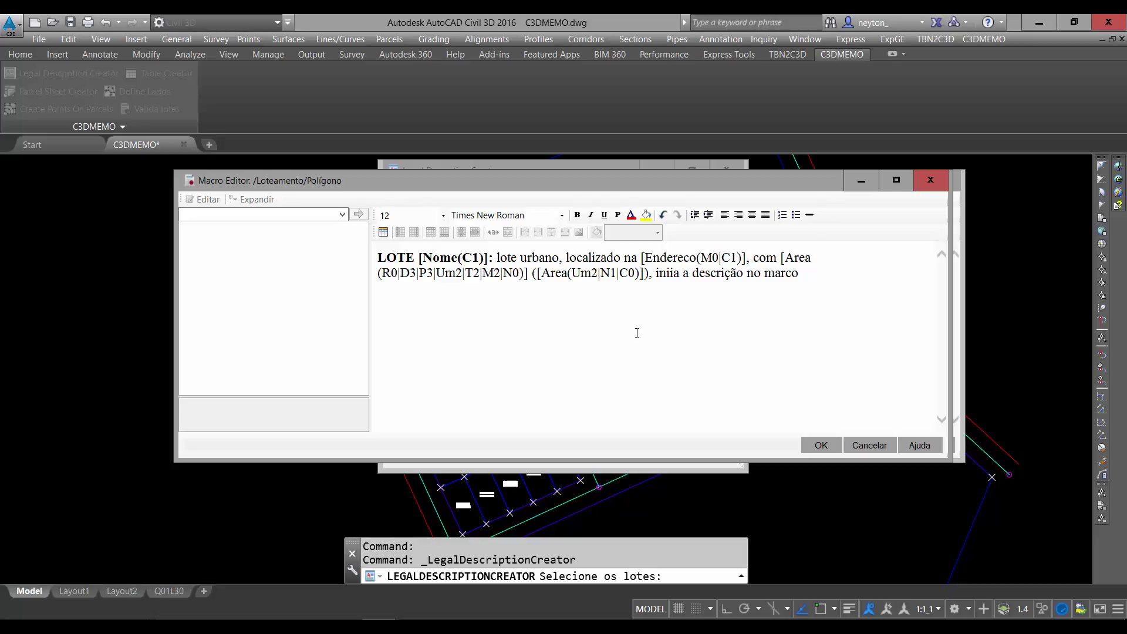
# Insert a Segmentos macro with Ponto e Vírgula as the item separator at the end of the Polígono text
pyautogui.click(295, 213)
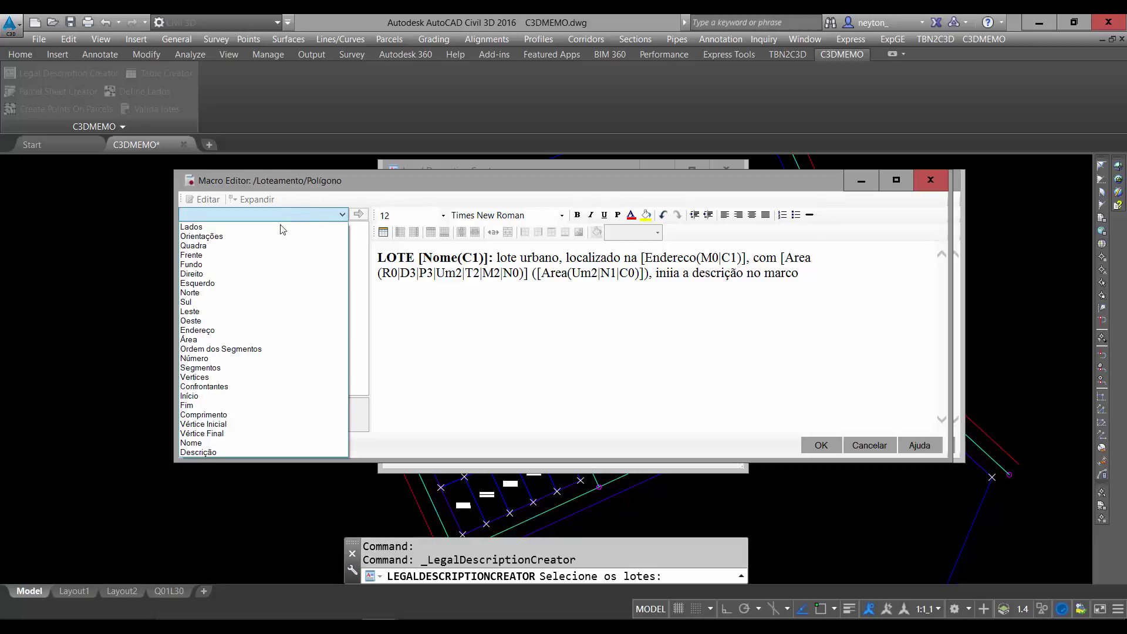
pyautogui.click(215, 369)
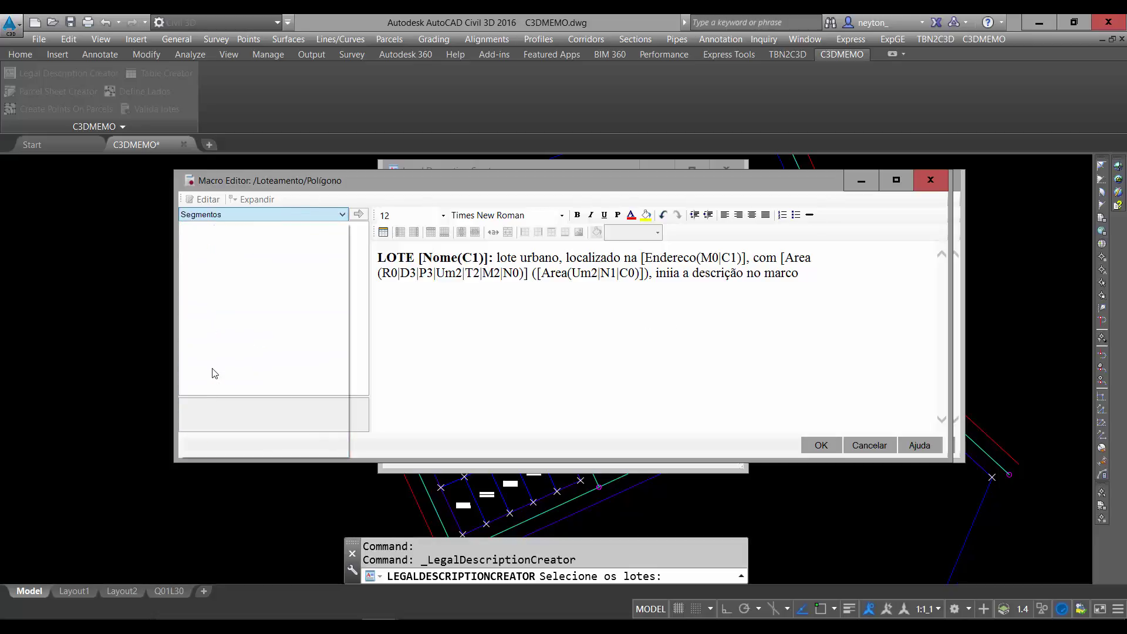
pyautogui.click(317, 228)
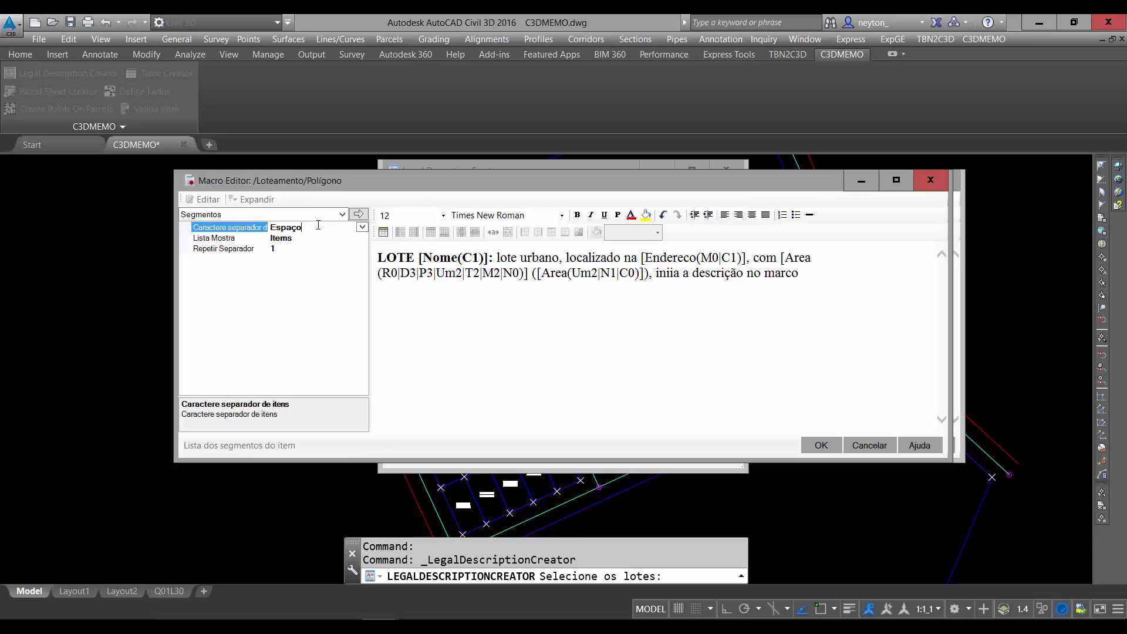
pyautogui.click(362, 227)
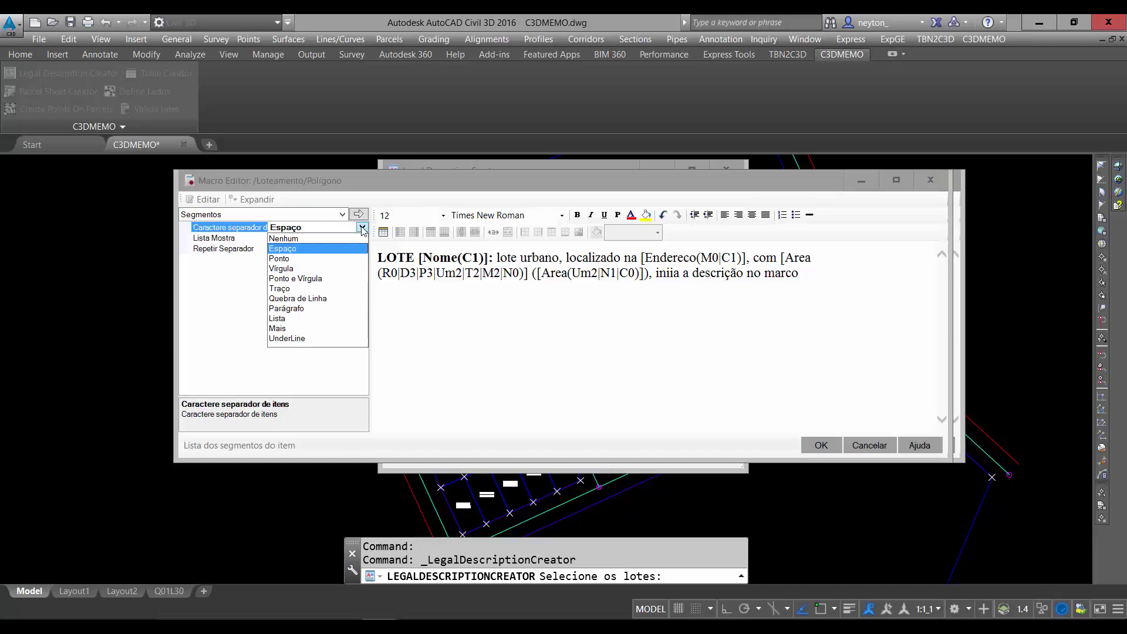
pyautogui.click(295, 278)
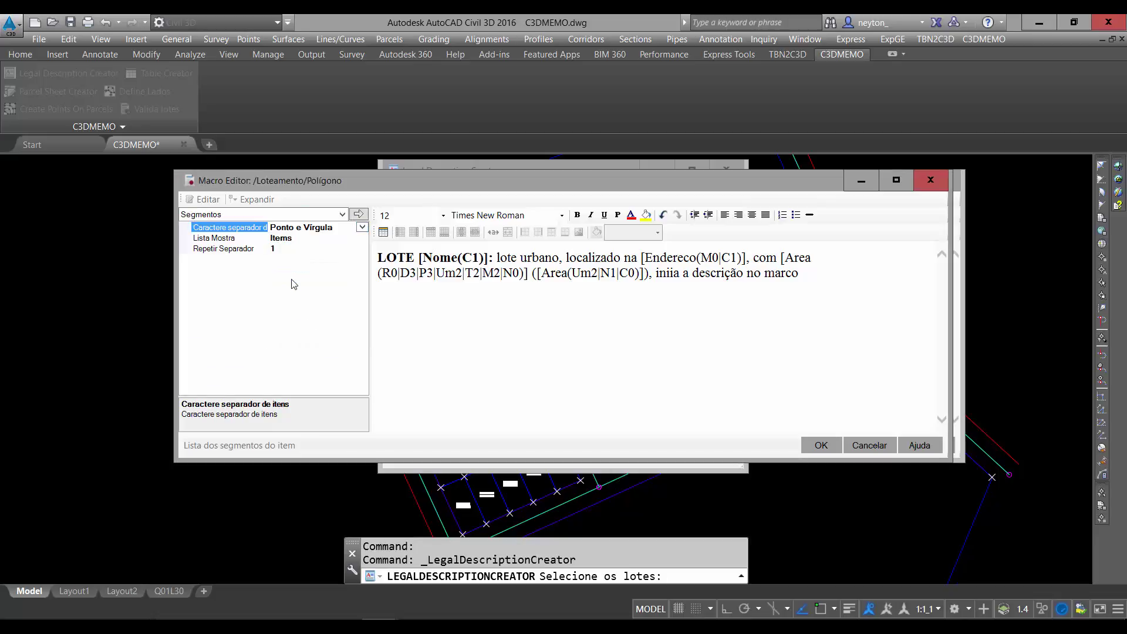
pyautogui.click(358, 214)
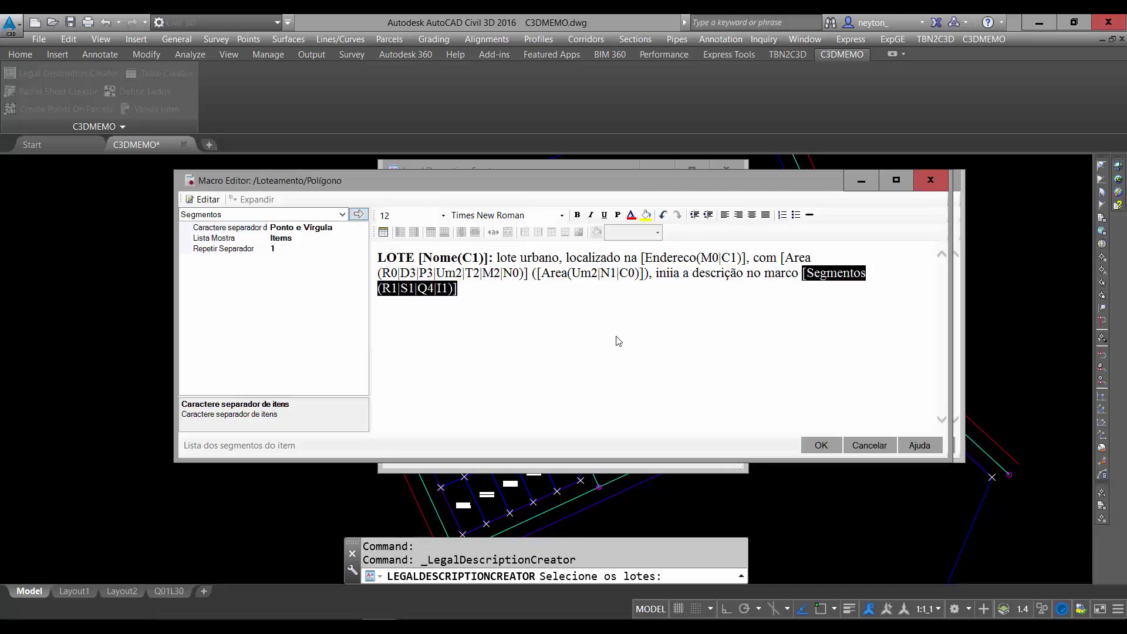
# Open the Segmentos macro for editing and insert the Vértice Inicial macro into the empty Segmento text
pyautogui.moveTo(464, 185); pyautogui.dragTo(493, 236)
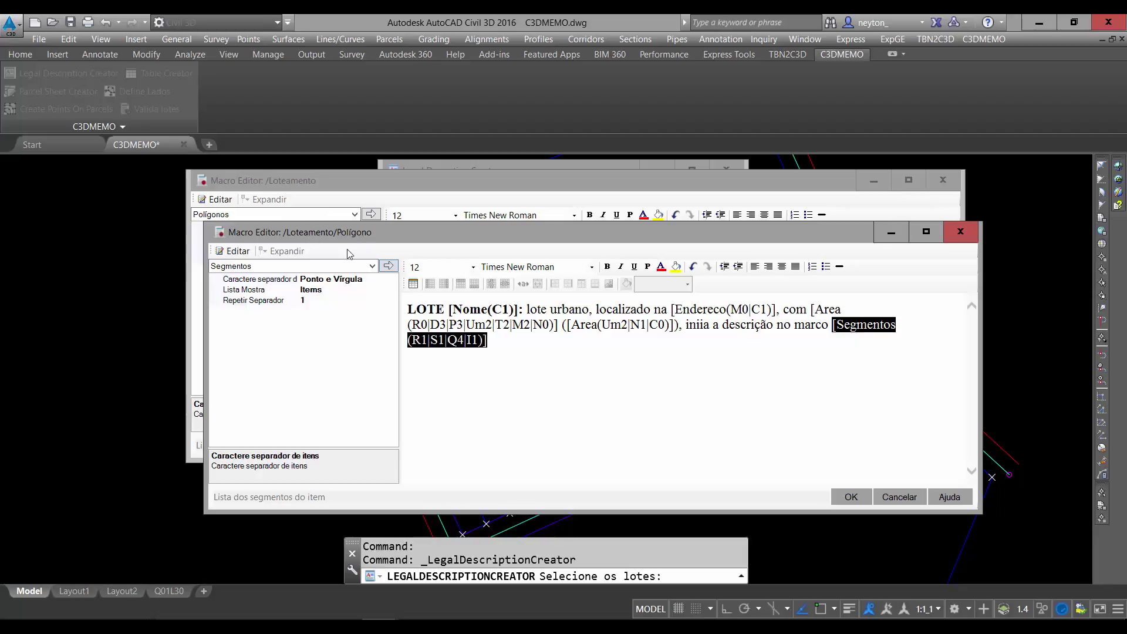
pyautogui.click(237, 252)
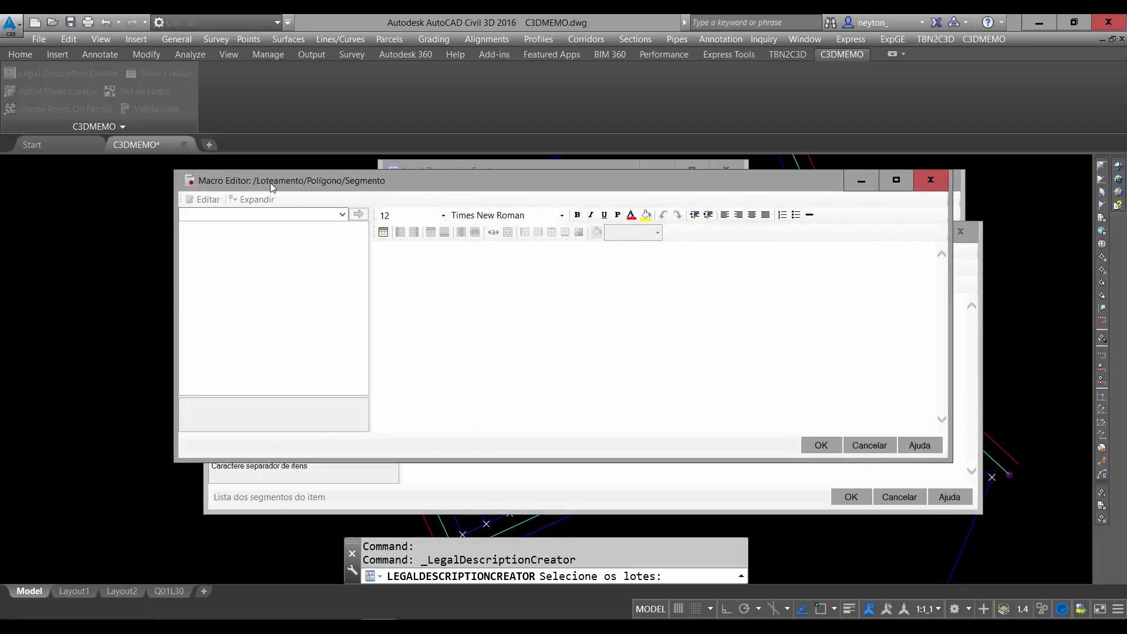
pyautogui.moveTo(275, 184); pyautogui.dragTo(367, 292)
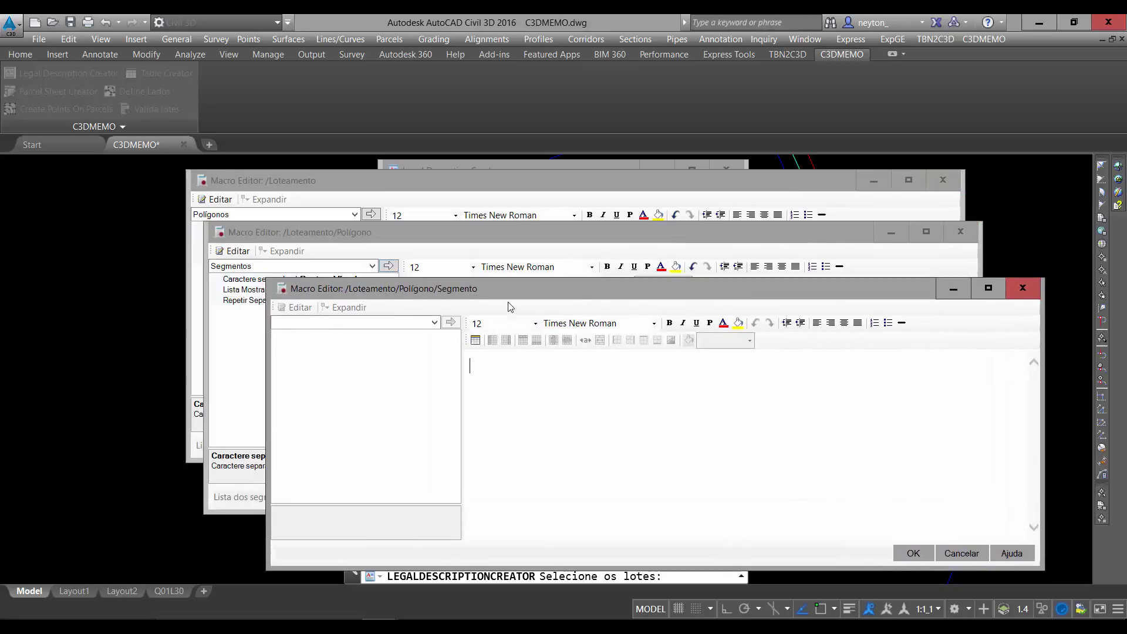
pyautogui.moveTo(509, 288); pyautogui.dragTo(479, 378)
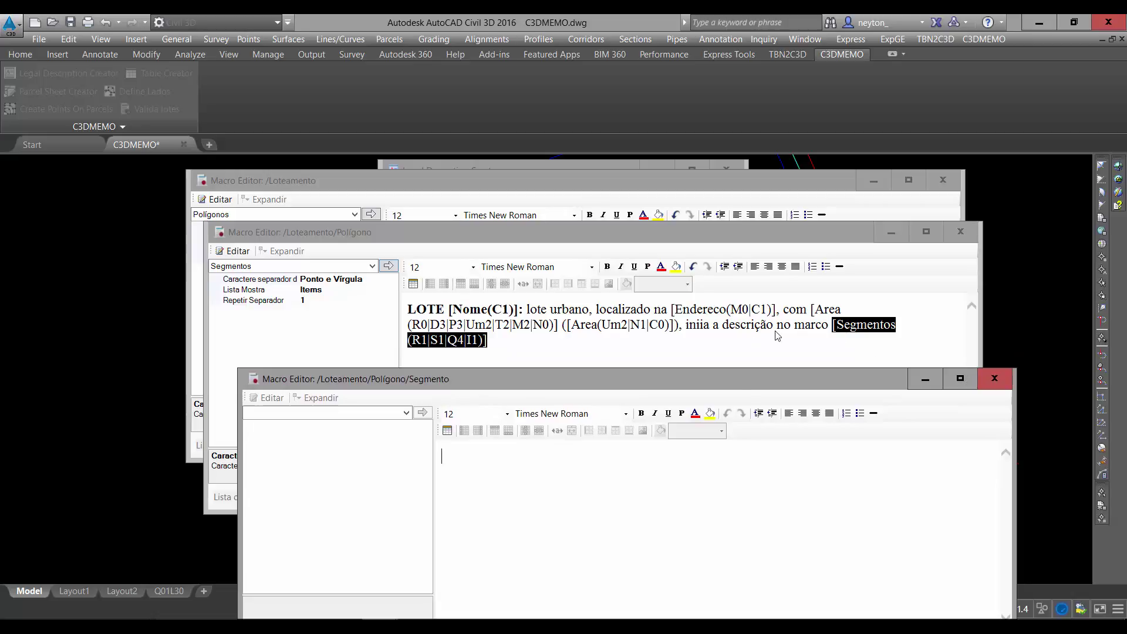
pyautogui.click(336, 414)
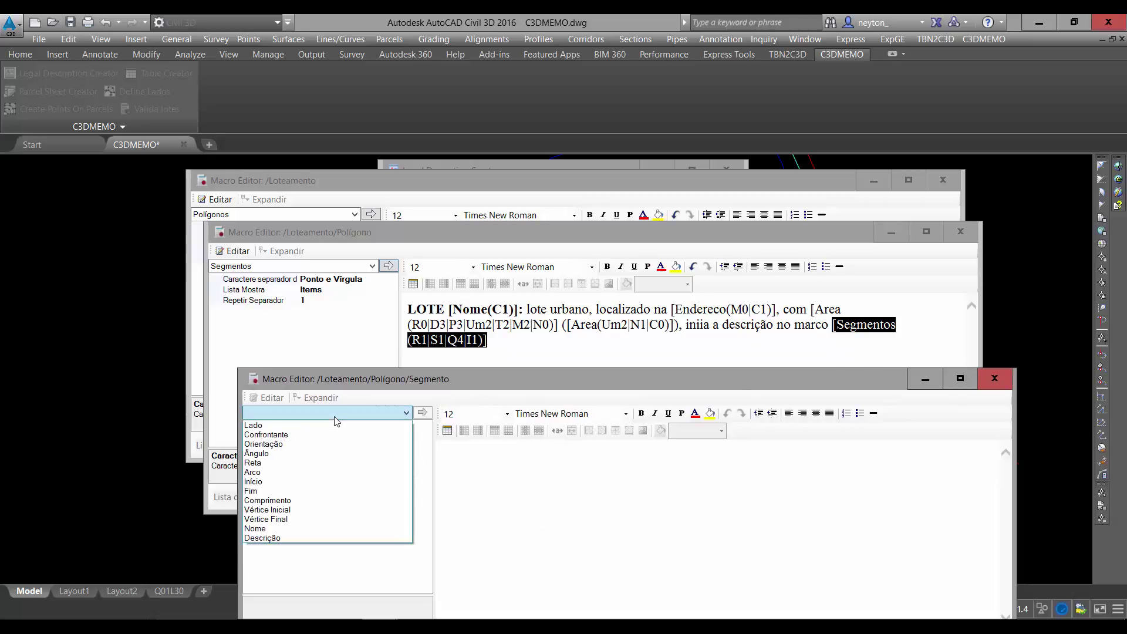
pyautogui.click(289, 510)
pyautogui.click(423, 413)
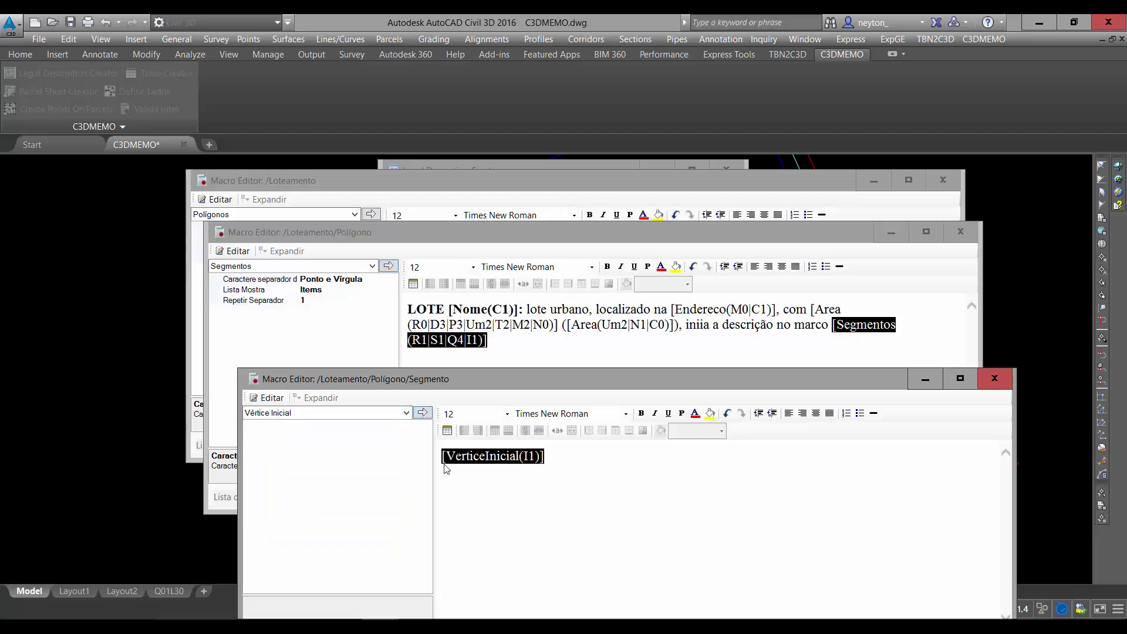
# Open the Vértice Inicial macro for editing and arrange its Vertice editor so the parent editors stay visible
pyautogui.moveTo(496, 382); pyautogui.dragTo(531, 301)
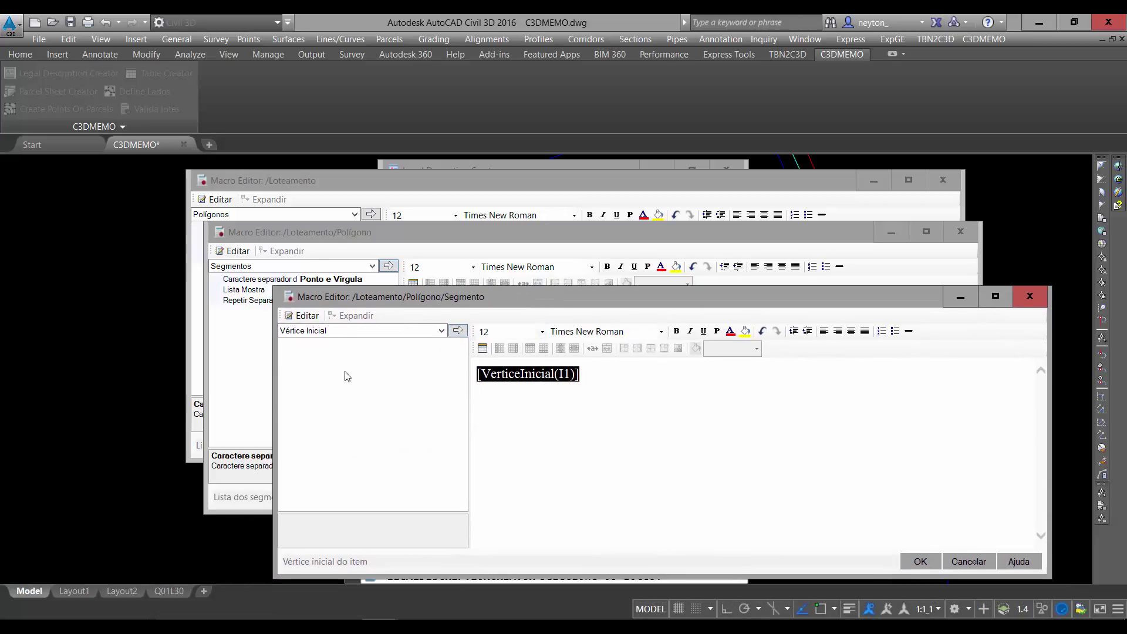
pyautogui.click(302, 316)
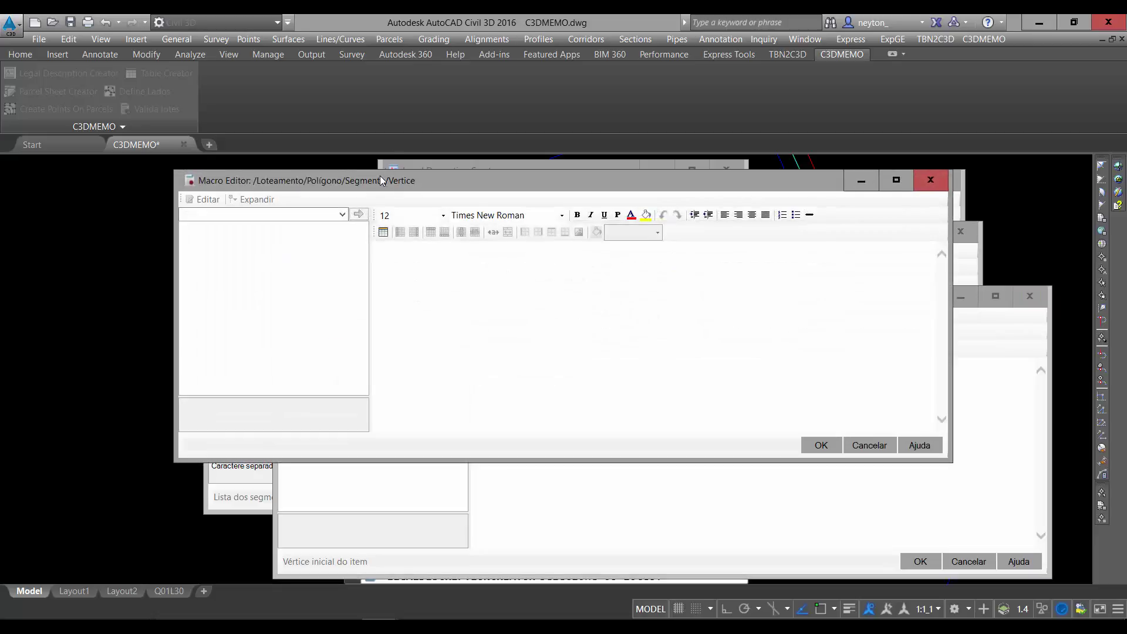
pyautogui.moveTo(381, 180); pyautogui.dragTo(503, 332)
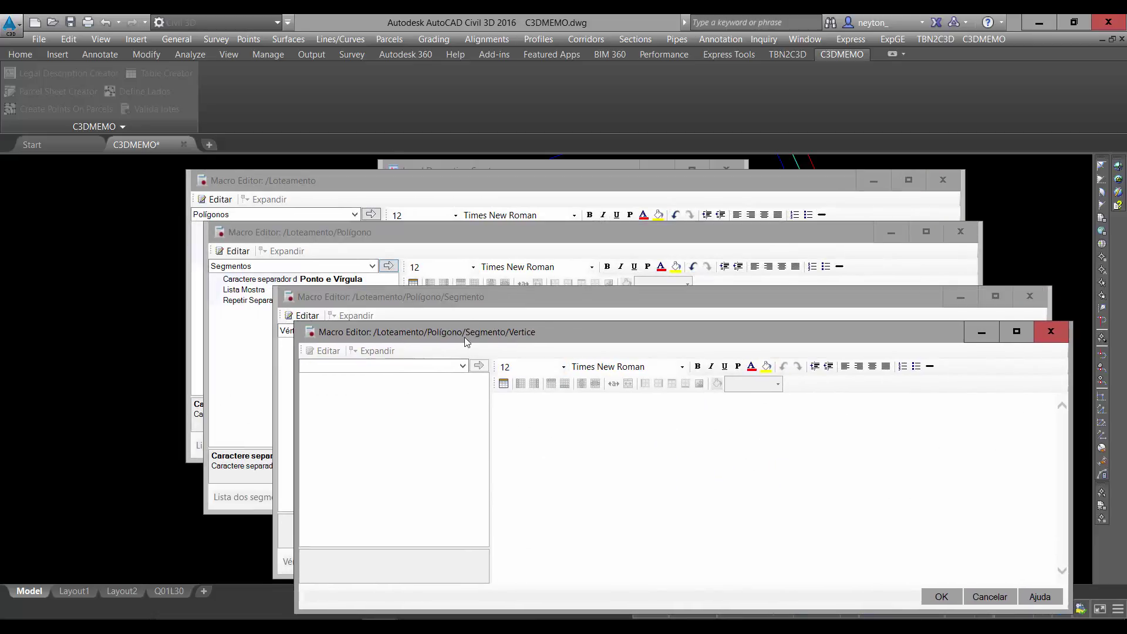
pyautogui.click(553, 416)
# Insert the vertex Nome macro with Caps set to Maiúsculo into the Vertice text
pyautogui.click(361, 369)
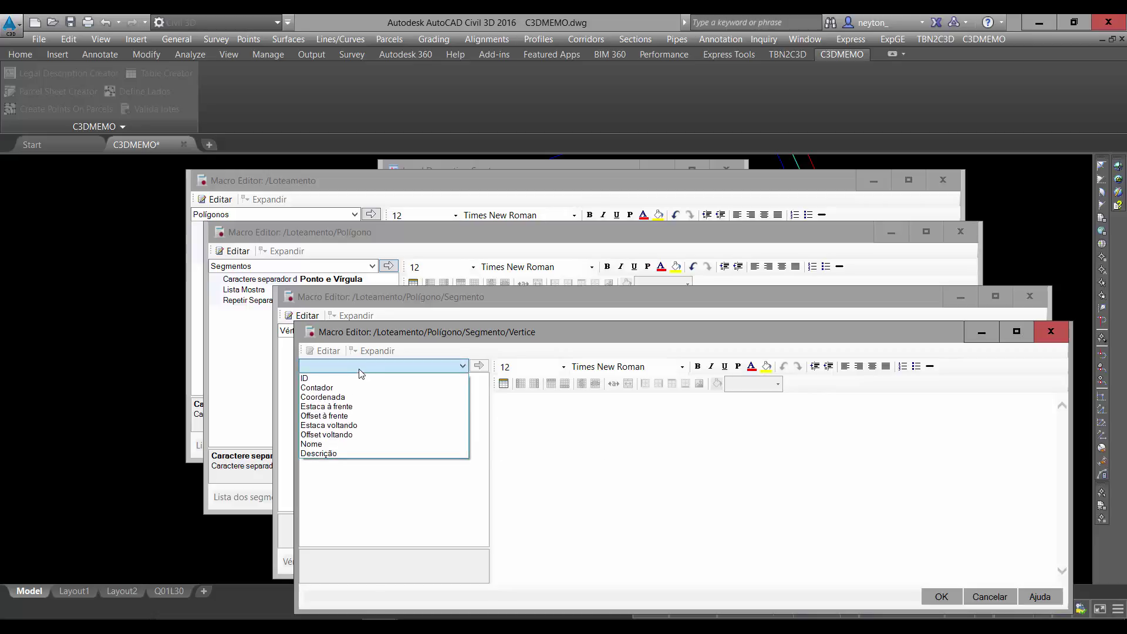
pyautogui.click(317, 443)
pyautogui.click(448, 380)
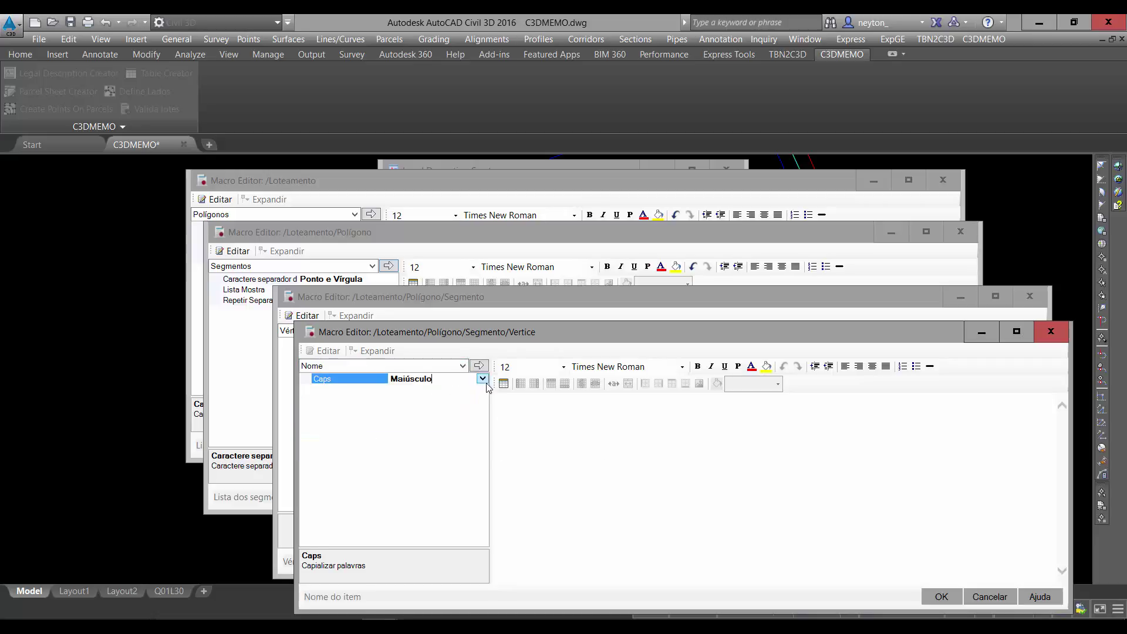
pyautogui.click(482, 378)
pyautogui.click(396, 401)
pyautogui.click(482, 379)
pyautogui.click(397, 390)
pyautogui.click(479, 365)
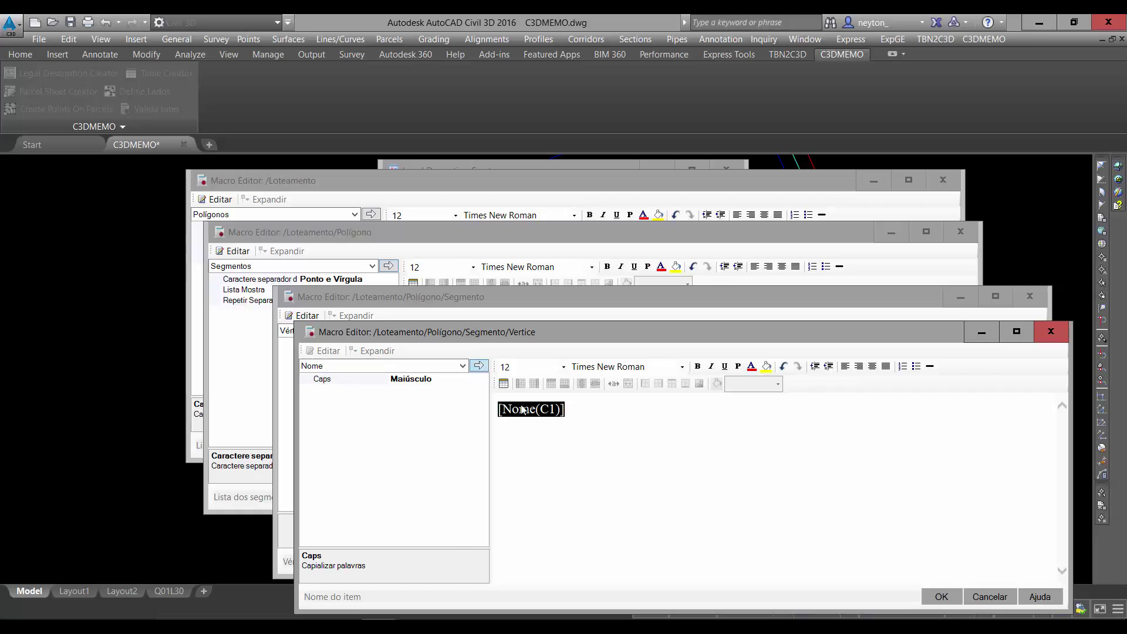
# Add ", nas coordenadas X=" after the vertex name, followed by a Coordenada macro showing X with 3 decimals and the unit m
pyautogui.write(', n')
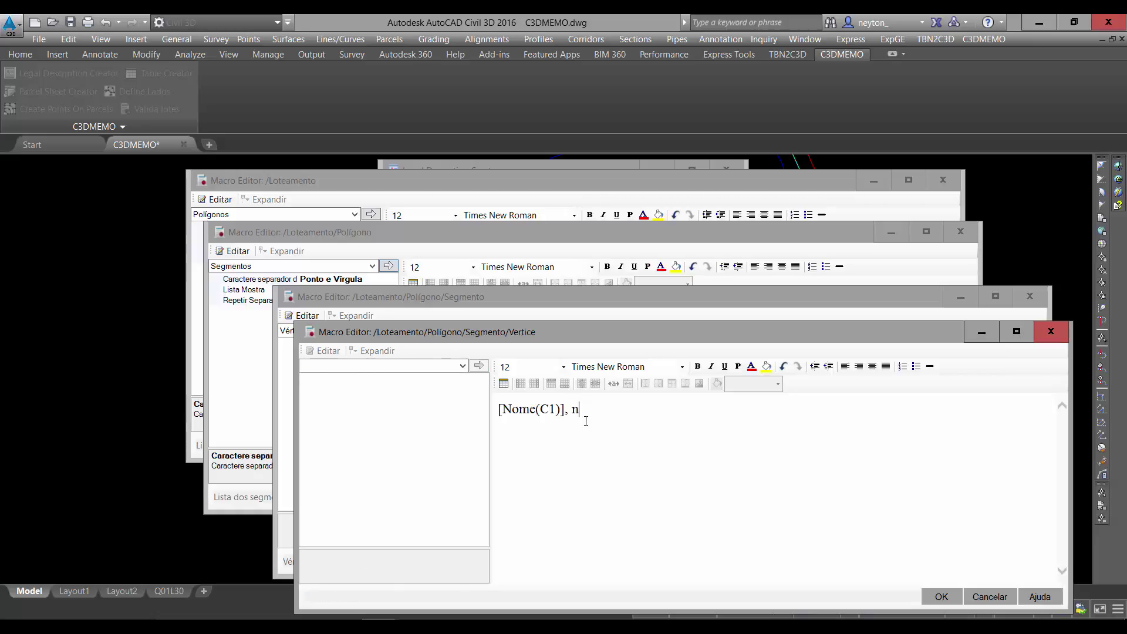
pyautogui.write('as coordenadas X=')
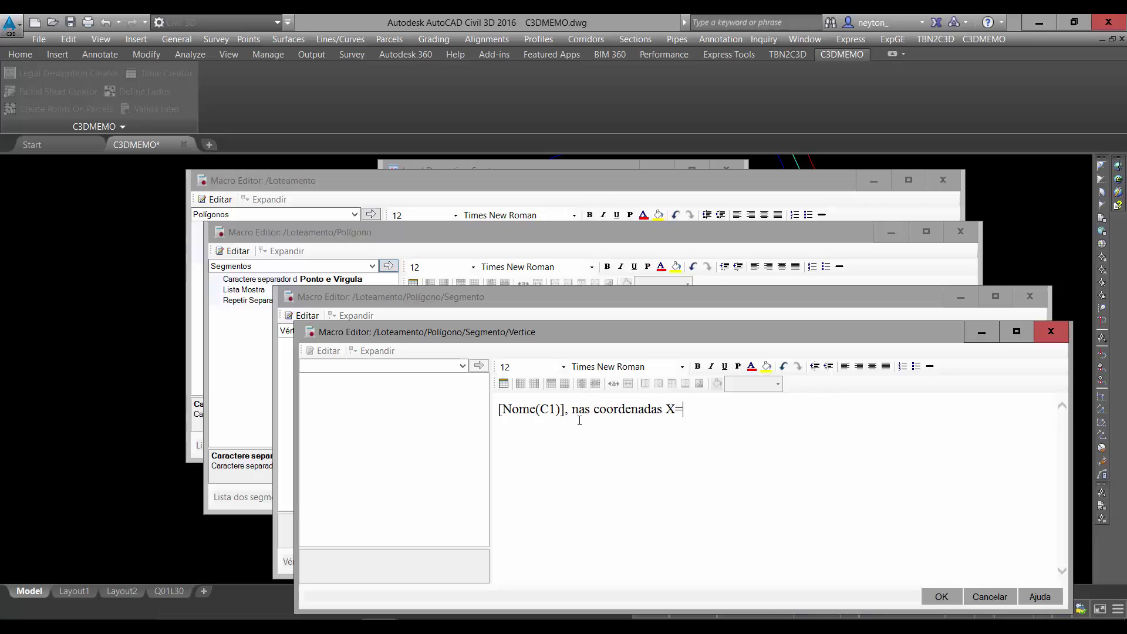
pyautogui.click(463, 366)
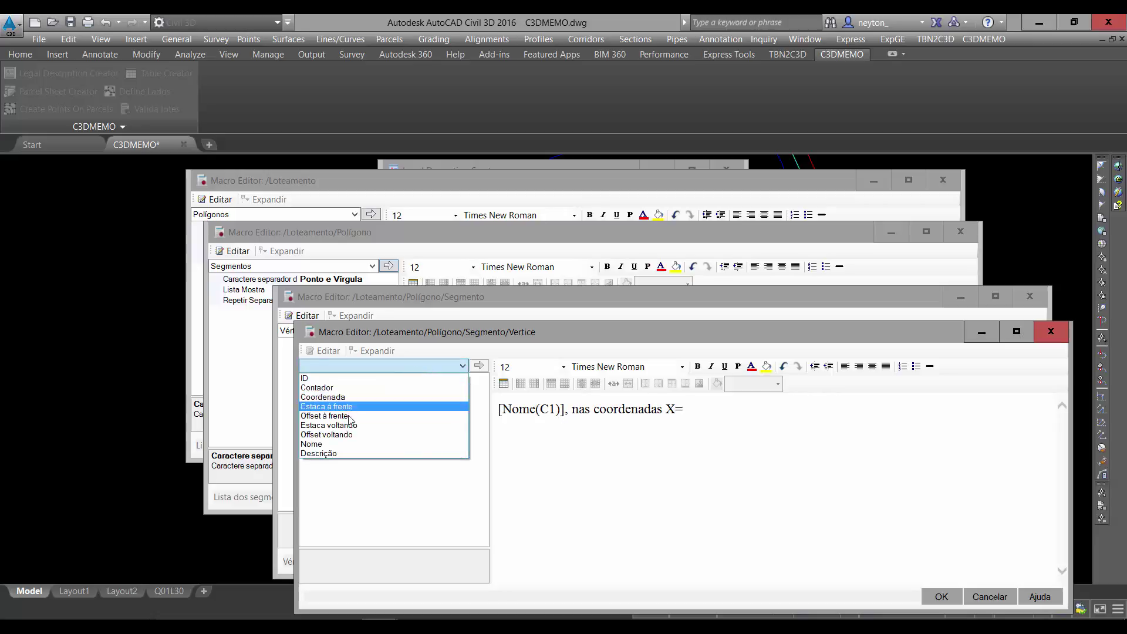
pyautogui.click(328, 397)
pyautogui.click(404, 432)
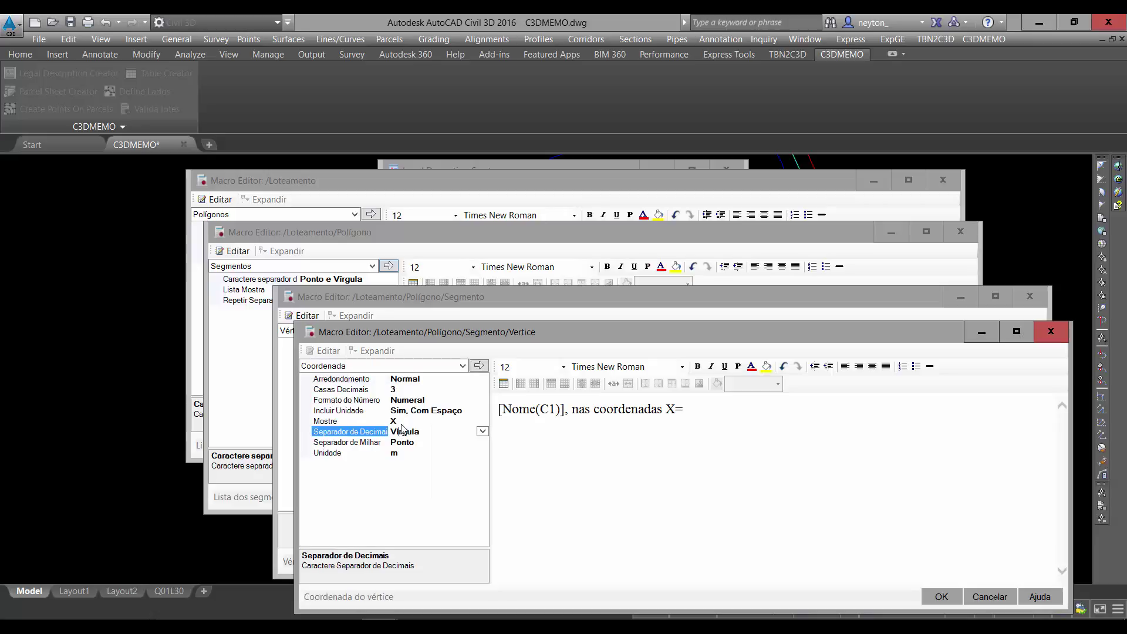
pyautogui.click(404, 421)
pyautogui.click(480, 365)
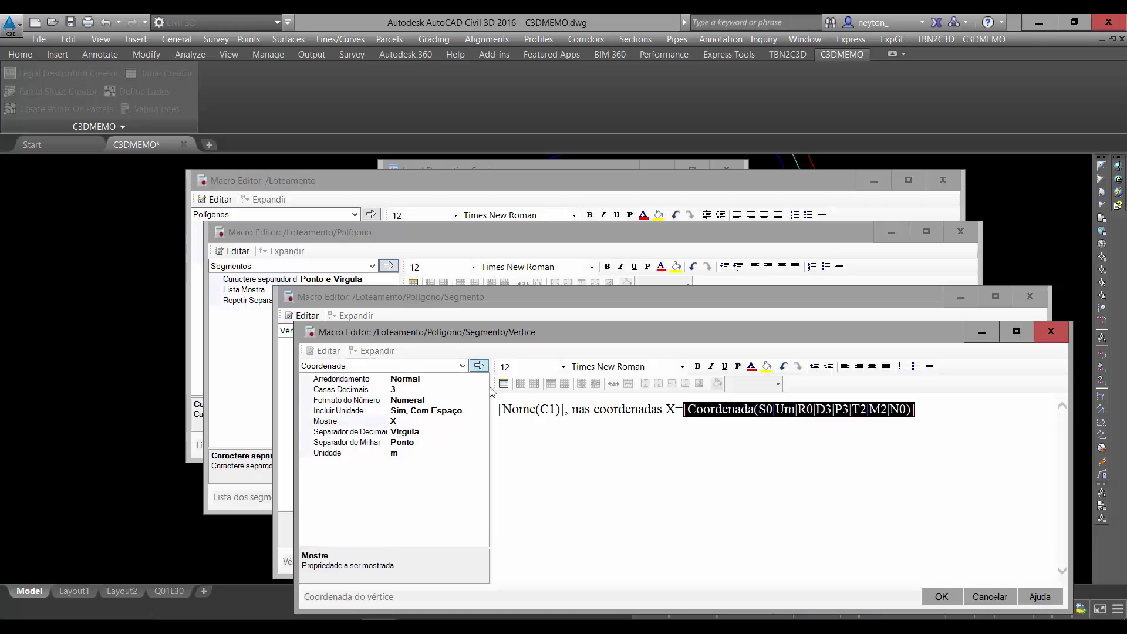
# Add "e Y=" and a Coordenada macro showing Y with 3 decimals and unit m to the Vertice text, and accept it
pyautogui.click(961, 423)
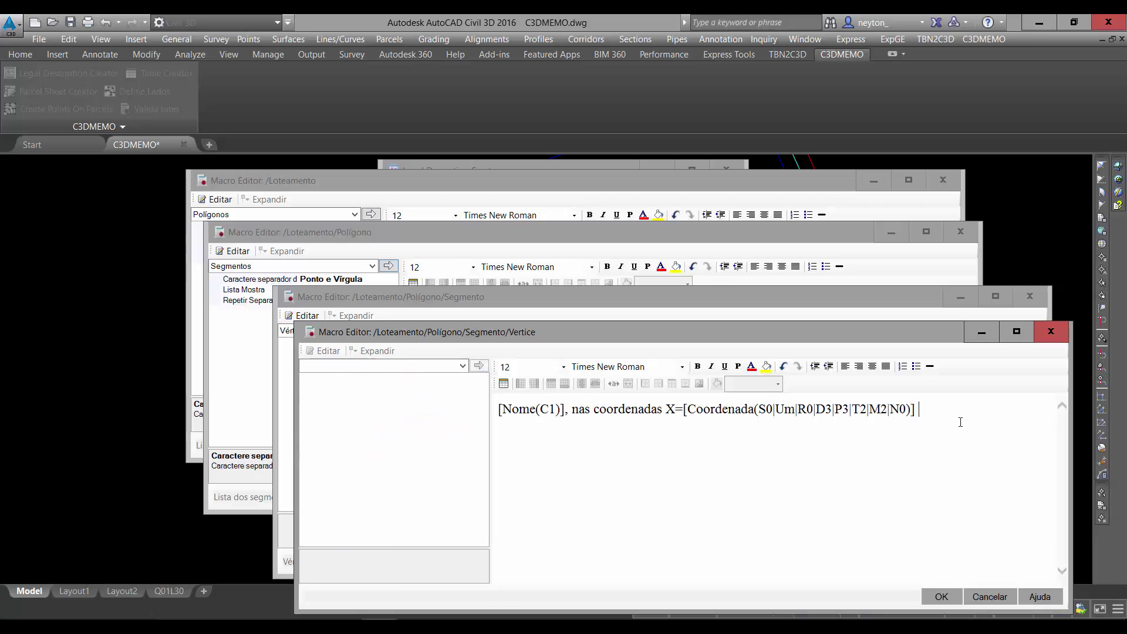
pyautogui.write('e Y=')
pyautogui.click(364, 365)
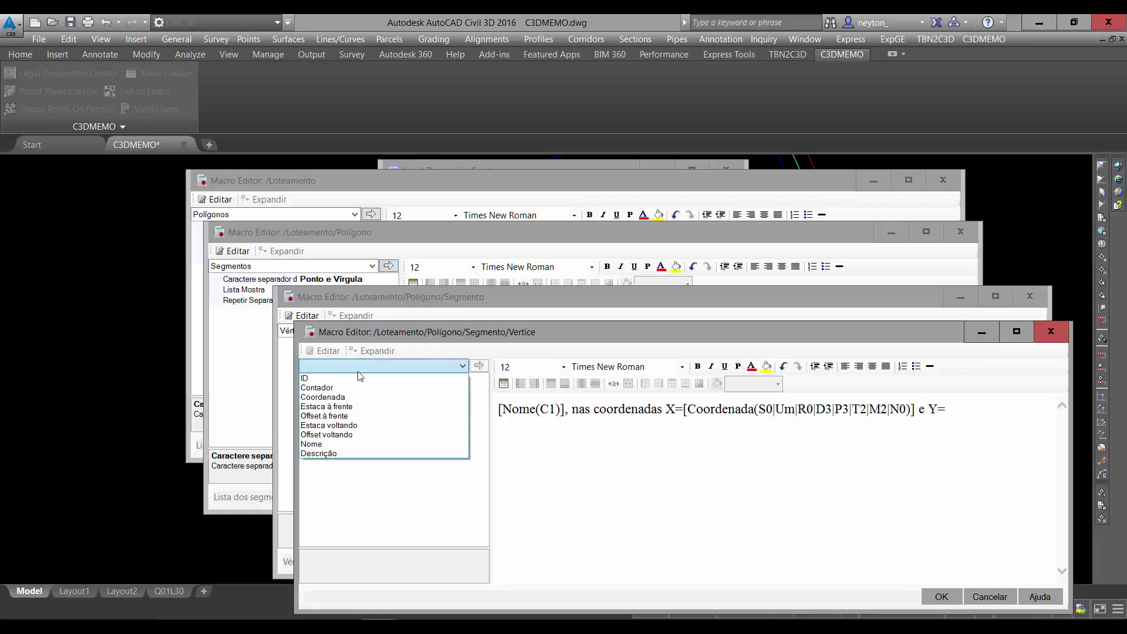
pyautogui.click(352, 397)
pyautogui.click(405, 422)
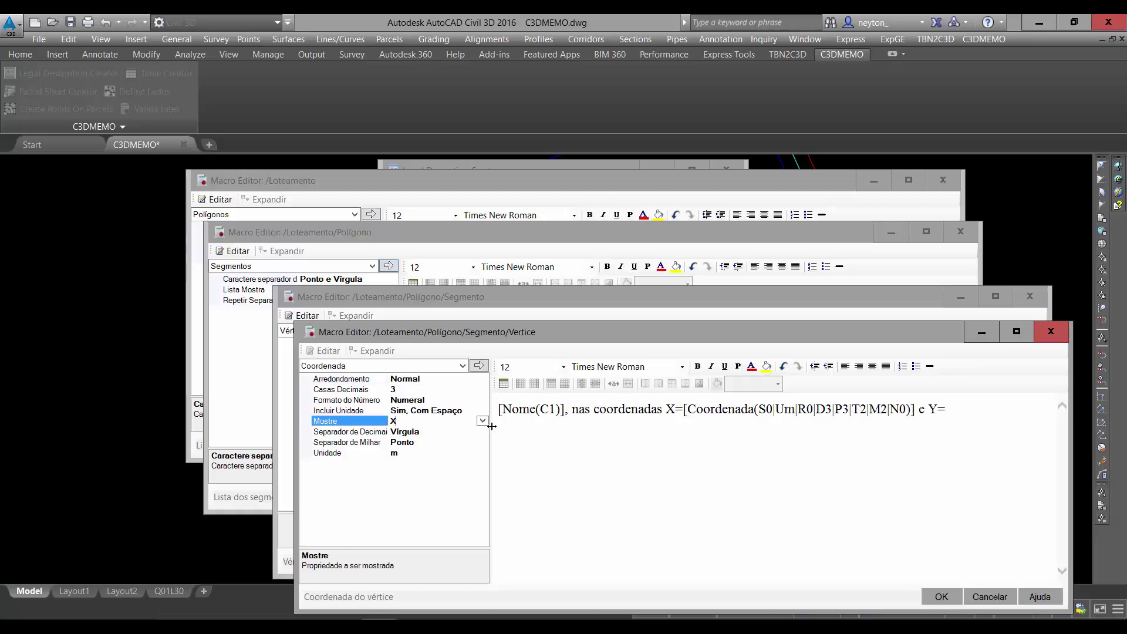
pyautogui.click(405, 422)
pyautogui.click(403, 442)
pyautogui.click(484, 422)
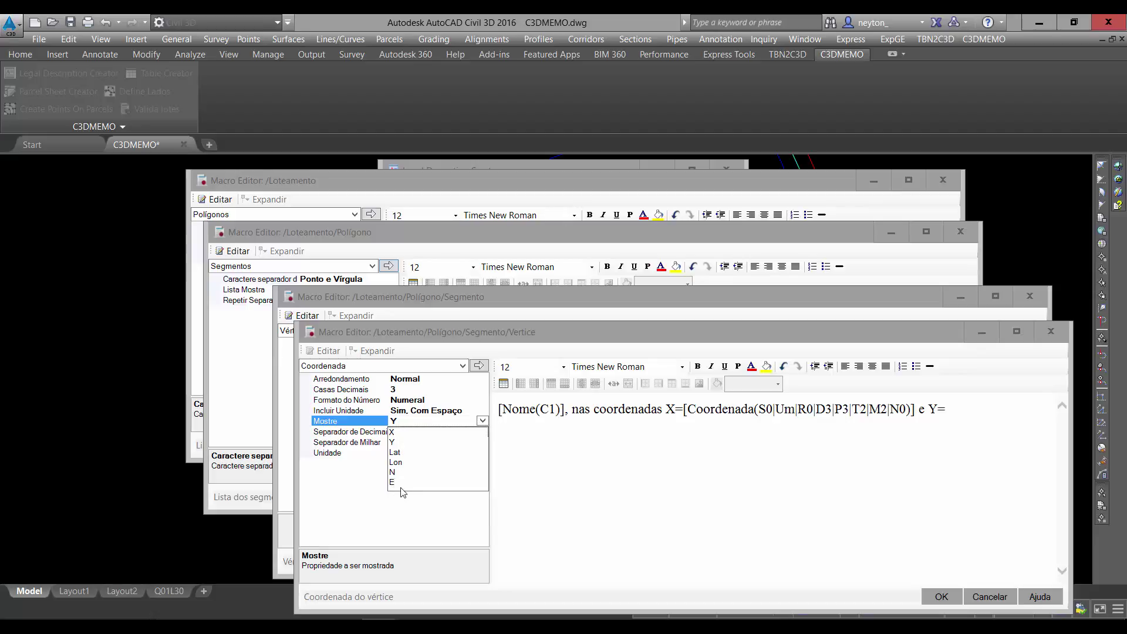
pyautogui.click(482, 421)
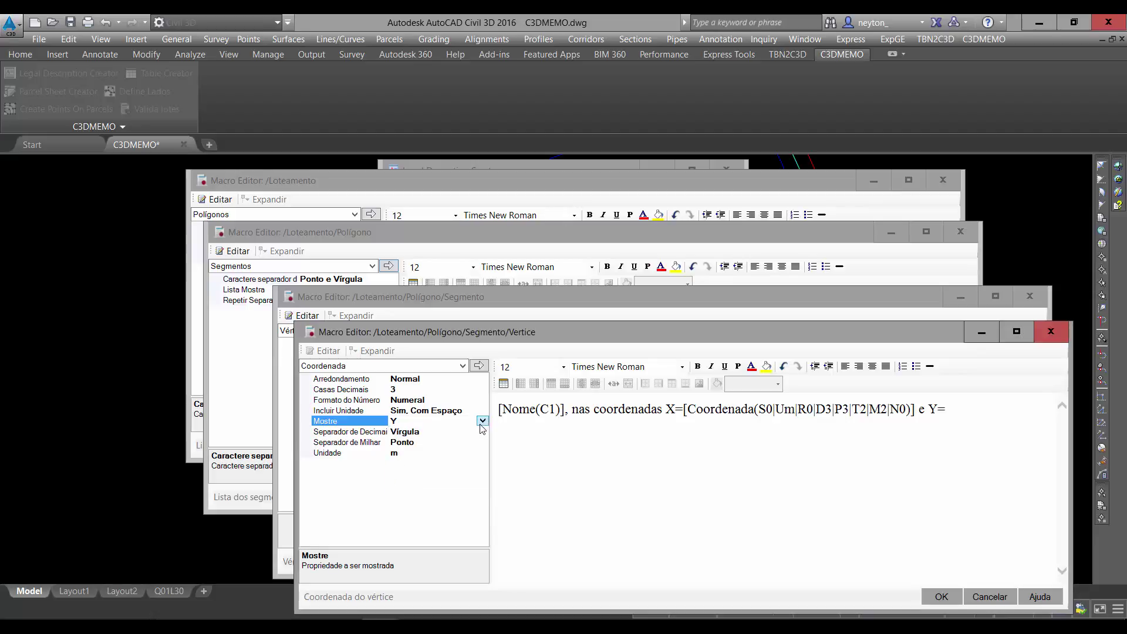
pyautogui.click(479, 366)
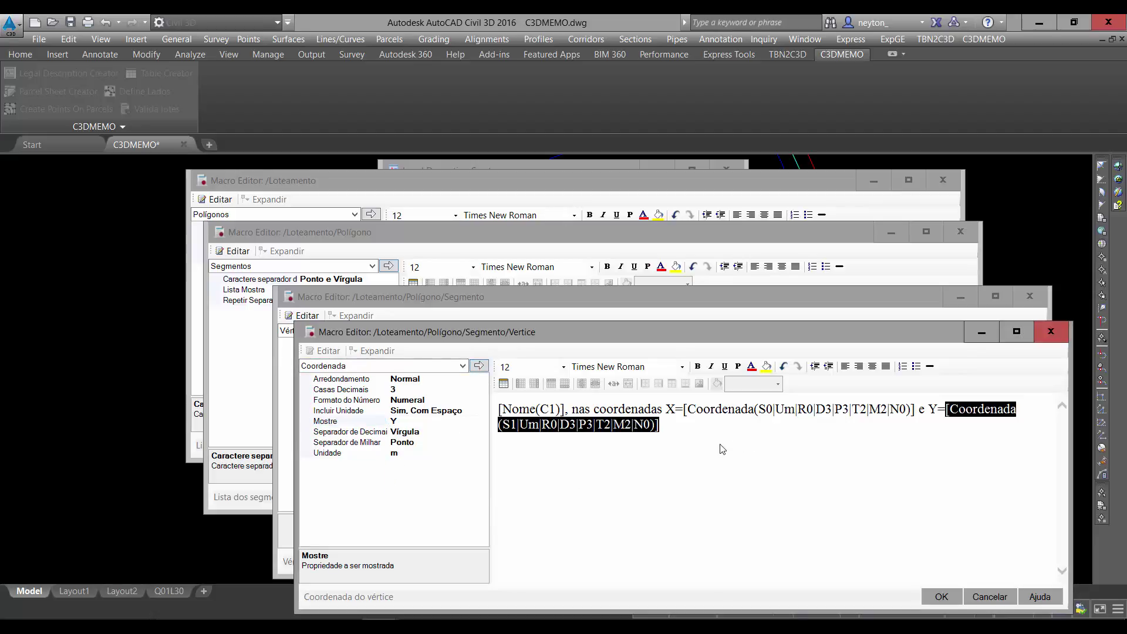
pyautogui.click(692, 444)
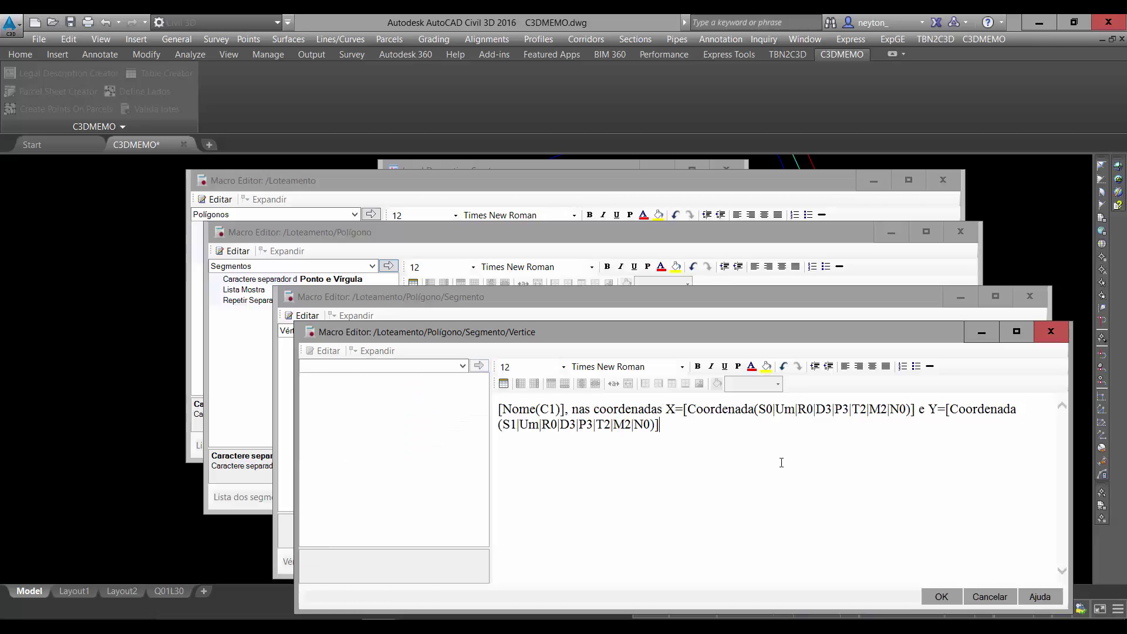
pyautogui.click(942, 596)
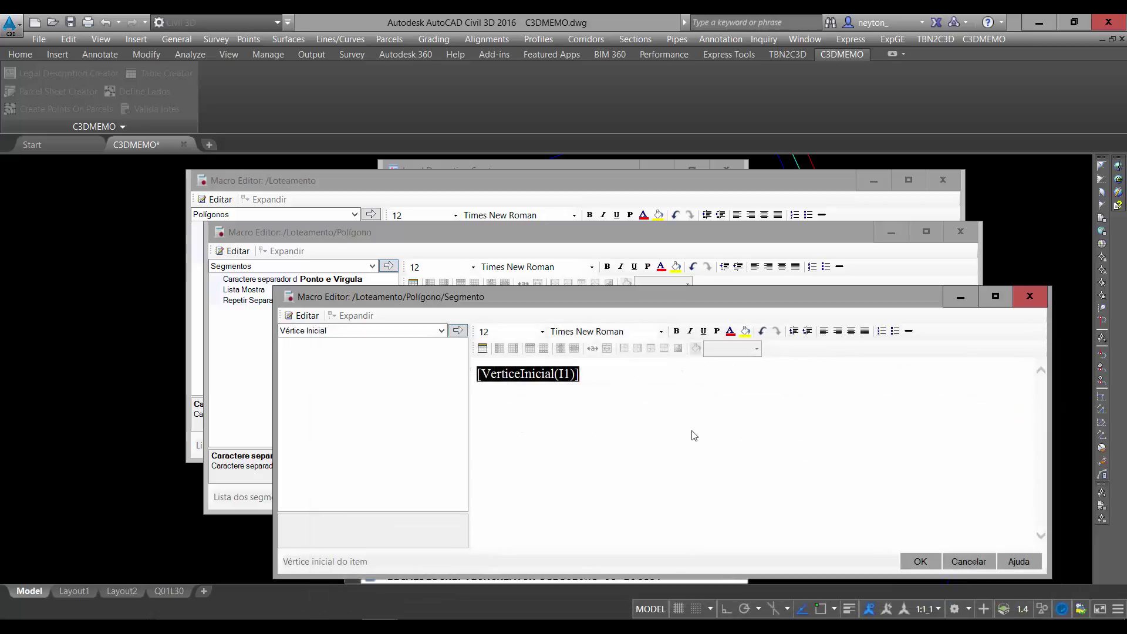
# Review the first segment's wording after its coordinates in the C3DMEMO help sample, and return to the Segmento editor in Civil 3D
pyautogui.click(688, 415)
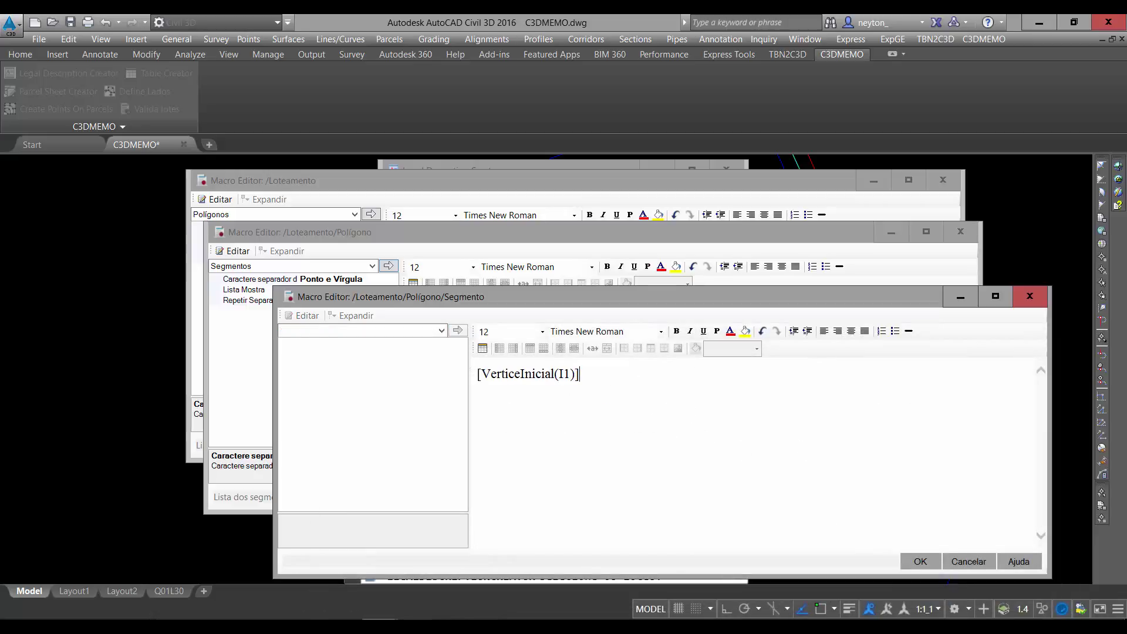
pyautogui.click(271, 628)
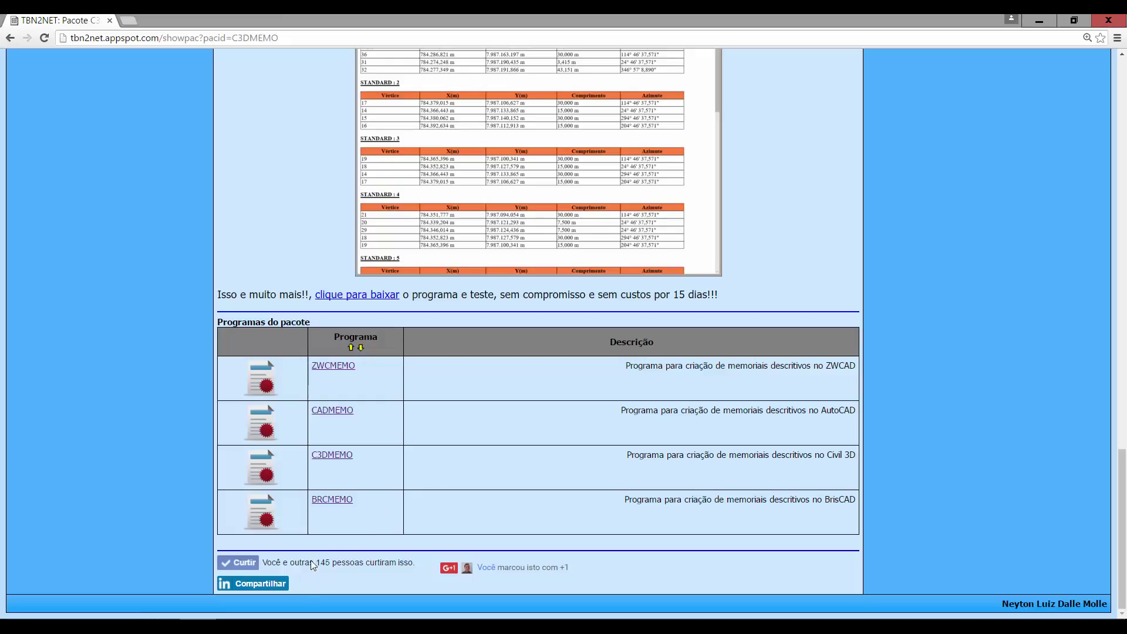
pyautogui.click(417, 627)
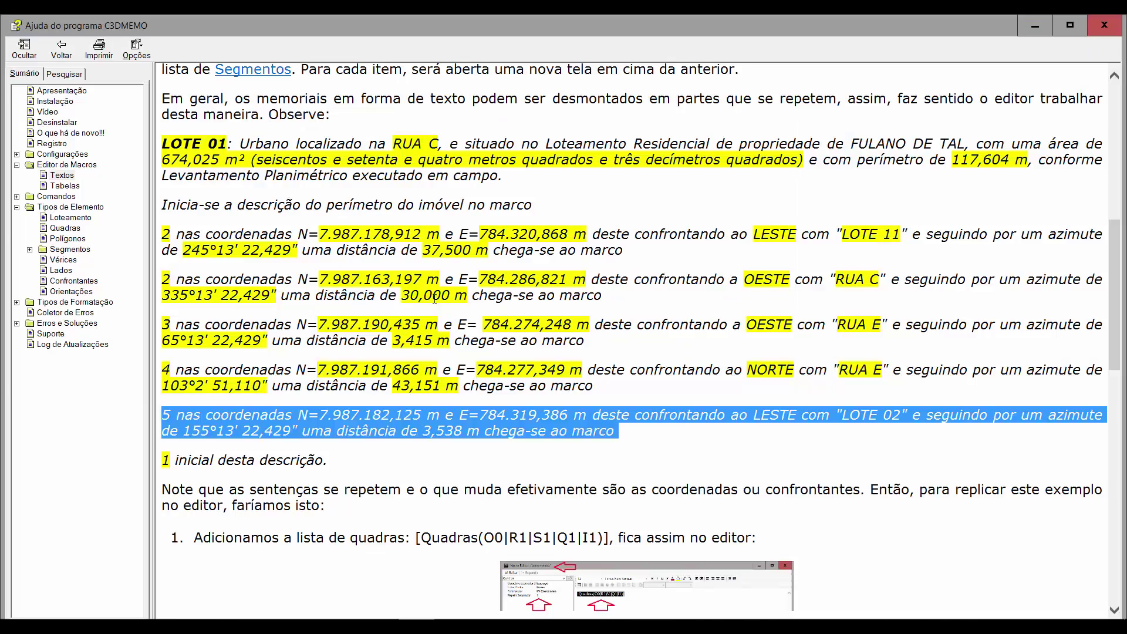
pyautogui.moveTo(169, 234); pyautogui.dragTo(1045, 246)
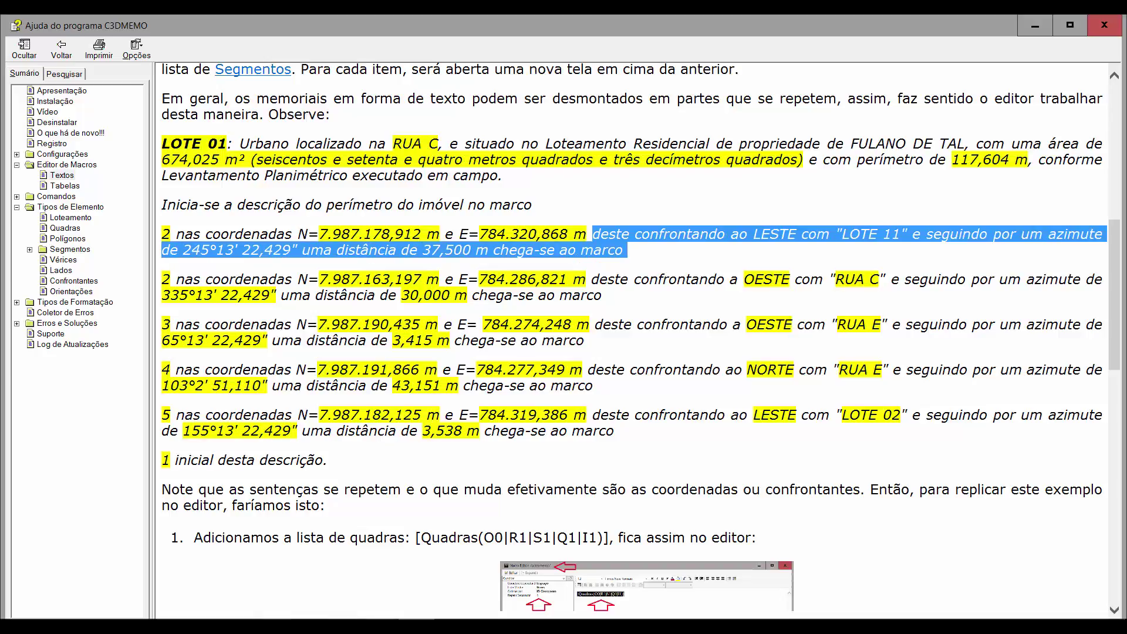
pyautogui.moveTo(416, 626)
pyautogui.click(486, 519)
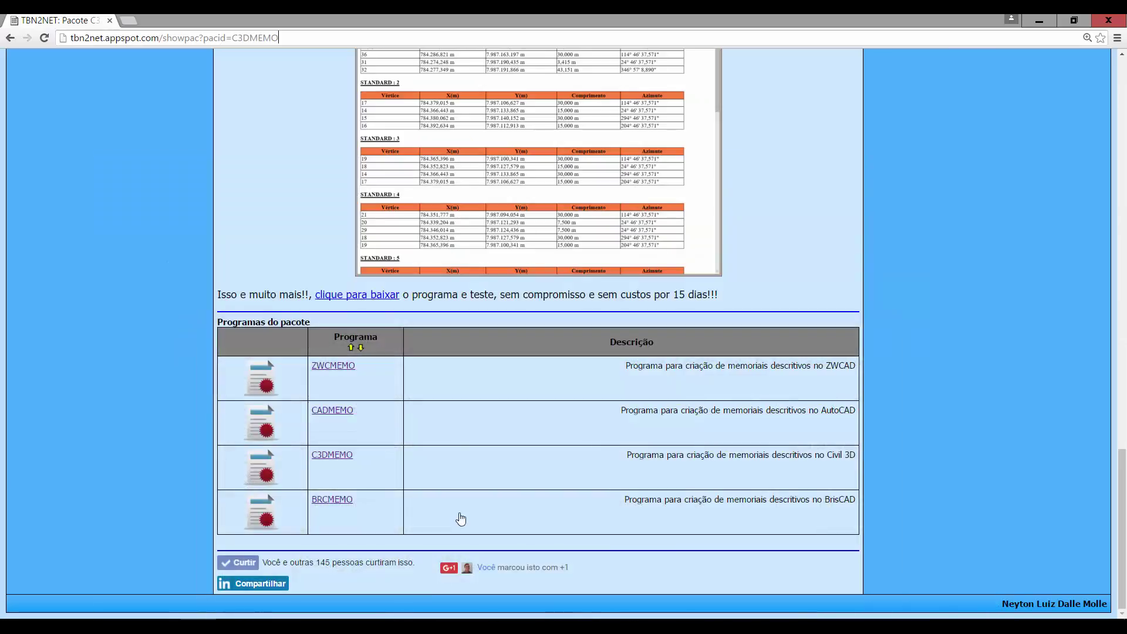
pyautogui.moveTo(381, 625)
pyautogui.click(638, 549)
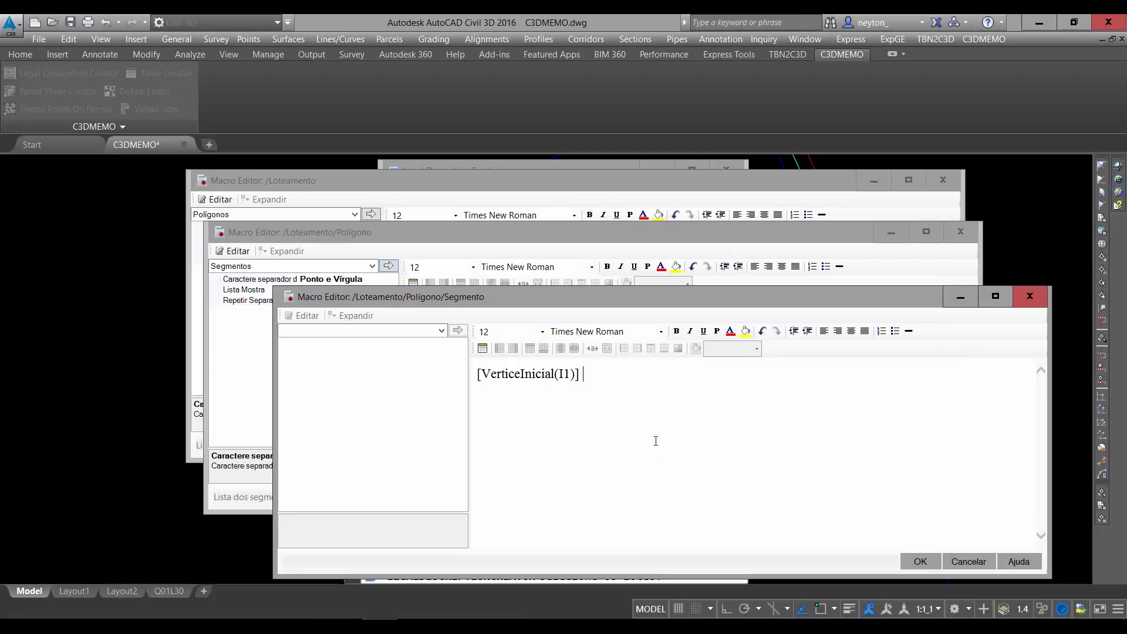
# Add ", deste confrontando ao" after the initial vertex macro, followed by an Orientação macro with Caps set to Maiúsculo
pyautogui.write('deste confrontando c')
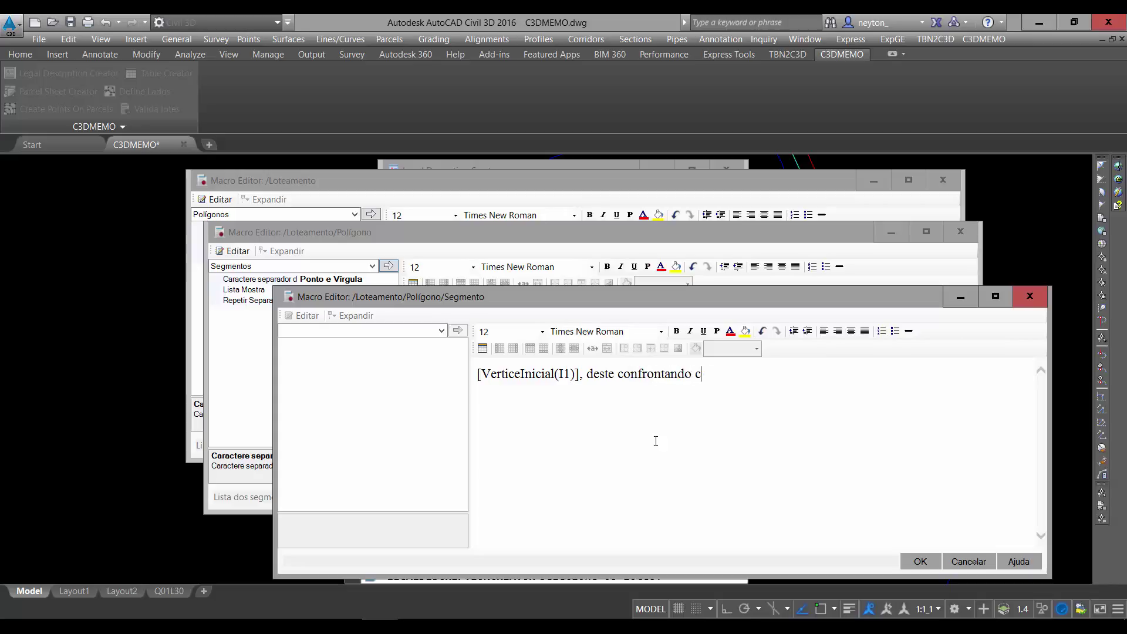
pyautogui.press('BackSpace')
pyautogui.write('ao')
pyautogui.click(344, 332)
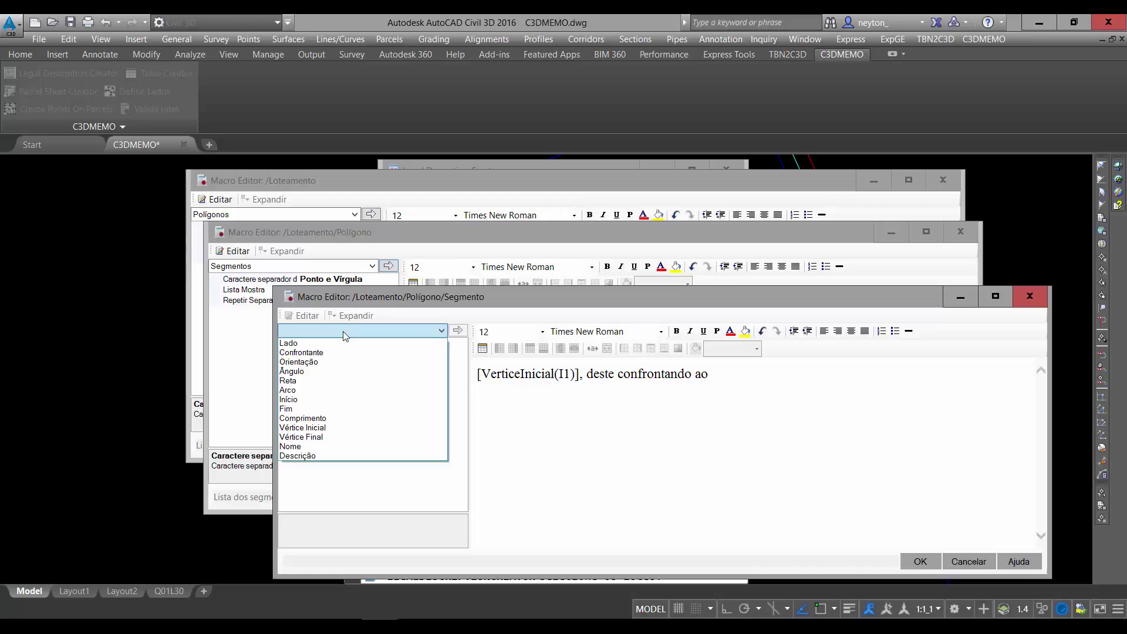
pyautogui.click(329, 362)
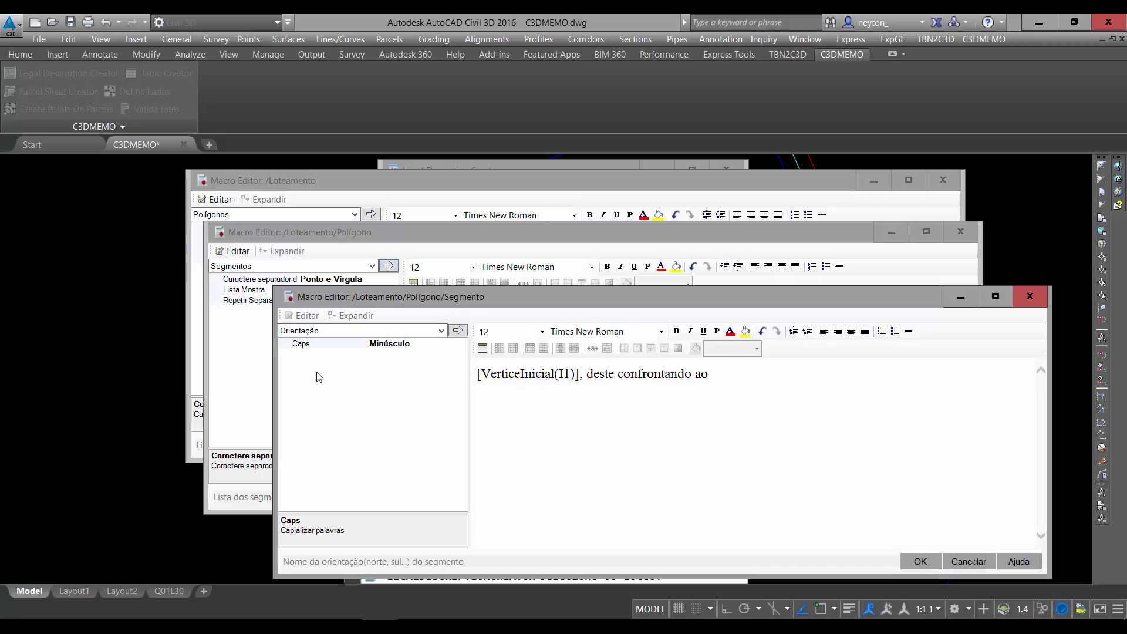
pyautogui.click(430, 346)
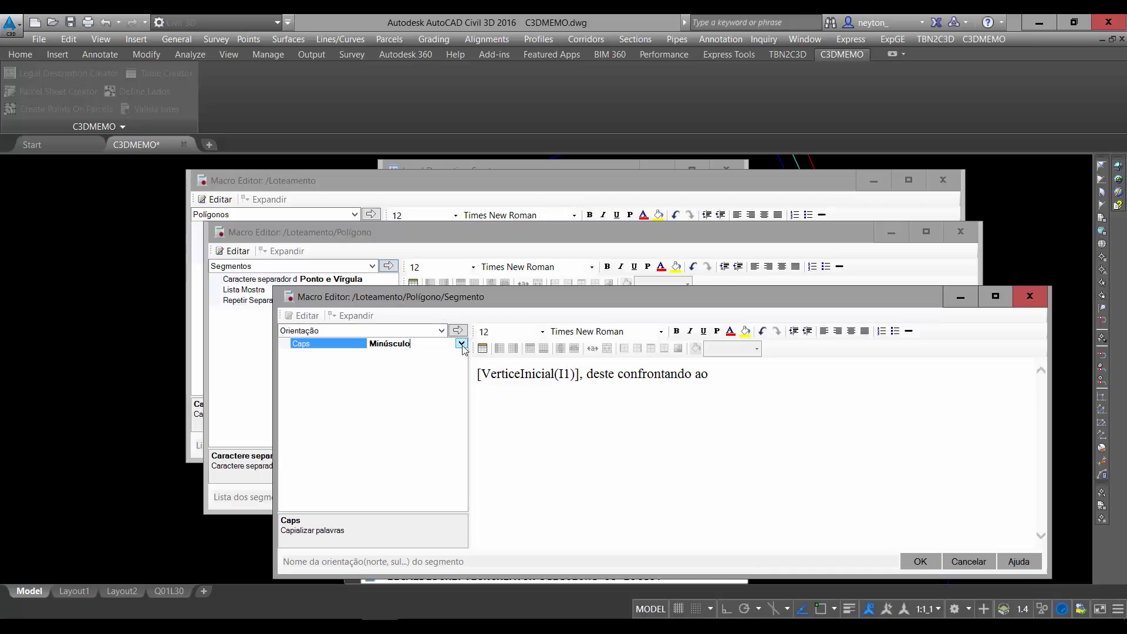
pyautogui.click(461, 343)
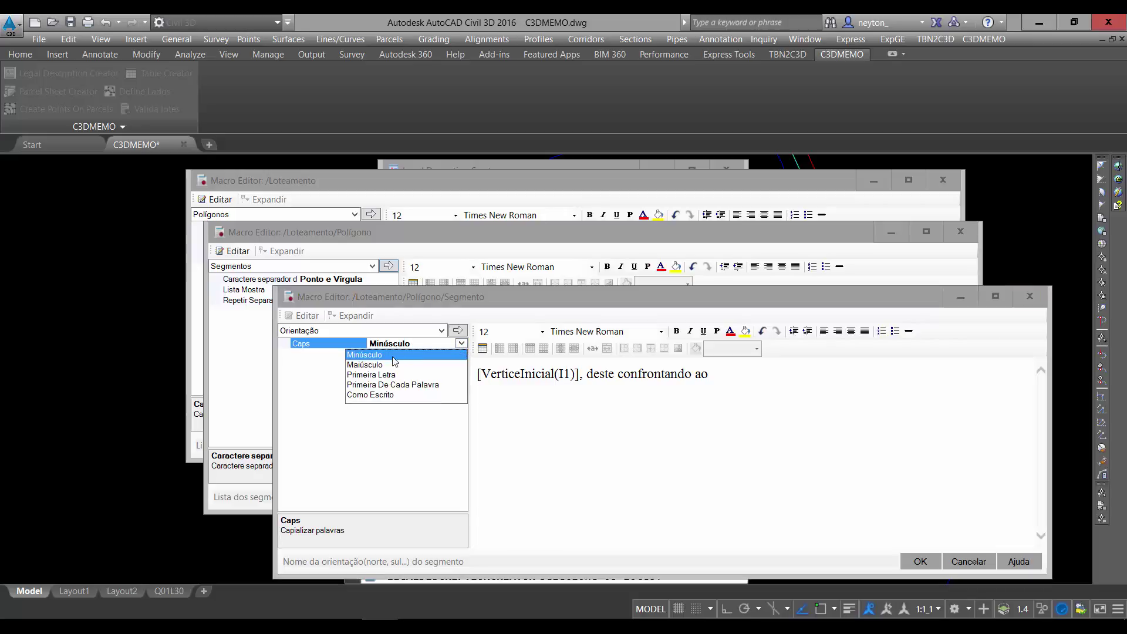
pyautogui.click(373, 364)
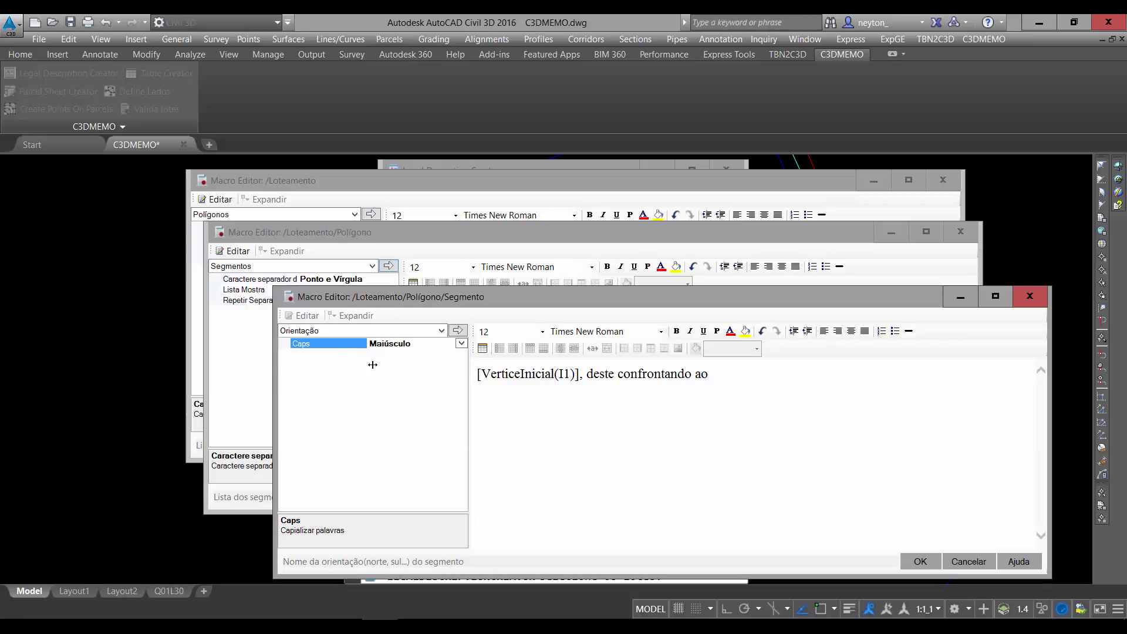
pyautogui.click(461, 332)
pyautogui.click(837, 400)
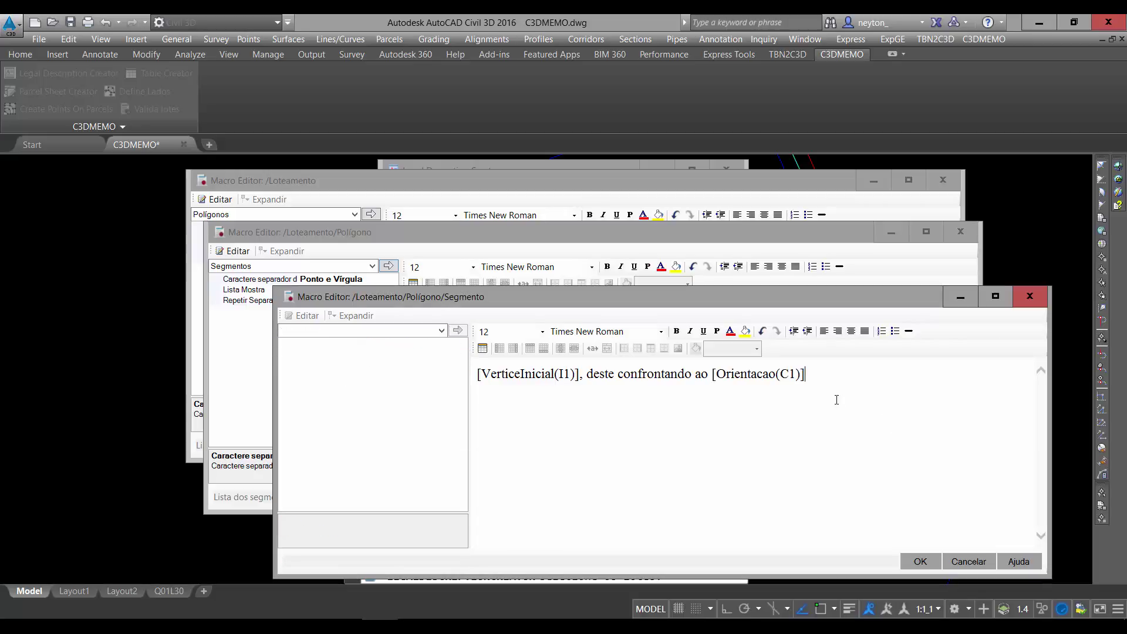
# Add "com" to the Segmento text, followed by a Confrontante macro showing Nome do item with Caps Minúsculo
pyautogui.write('com')
pyautogui.click(337, 332)
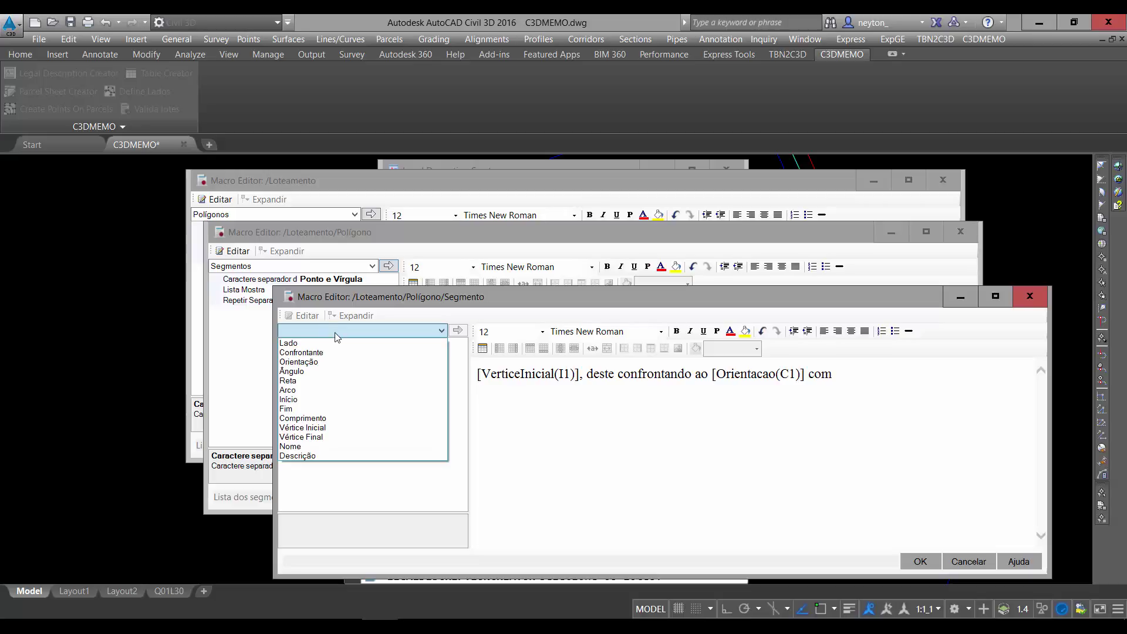
pyautogui.click(317, 353)
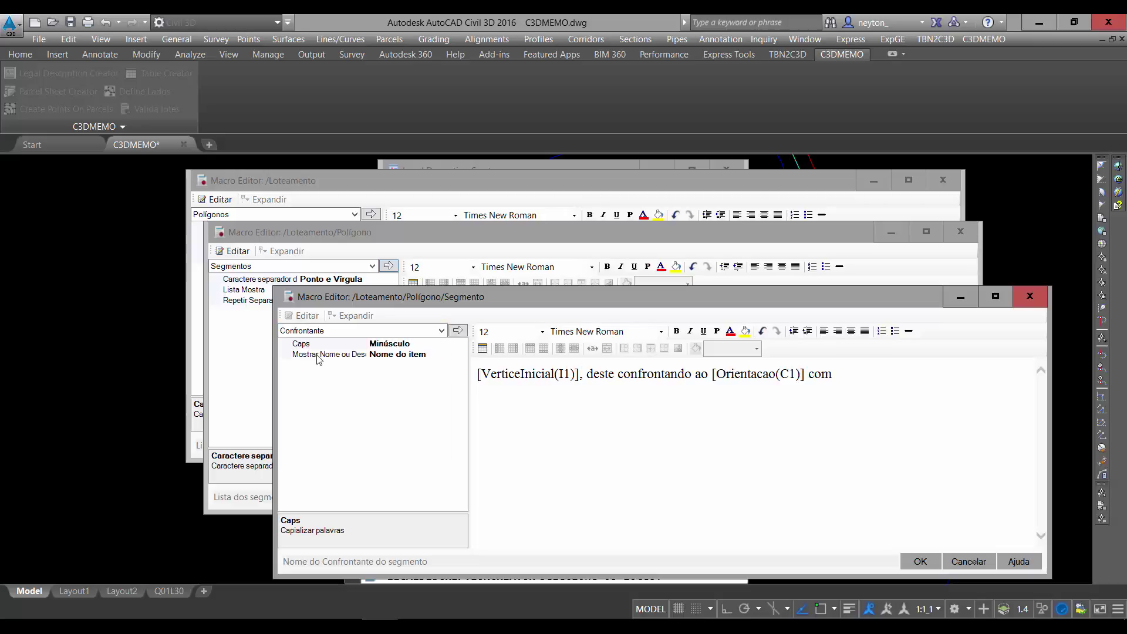
pyautogui.click(409, 356)
pyautogui.click(458, 332)
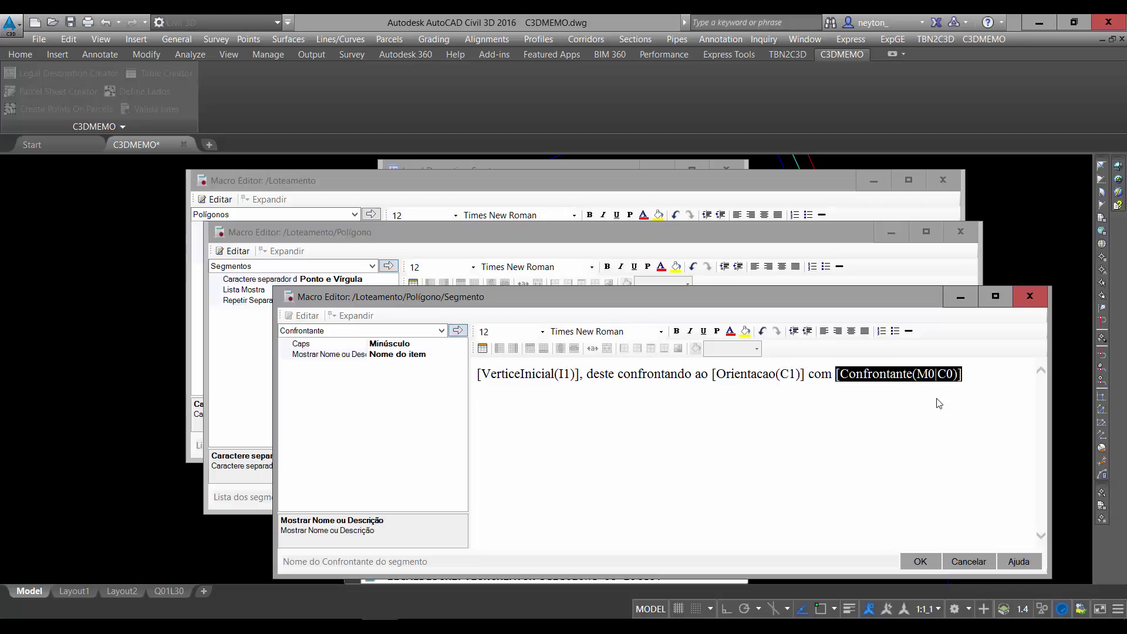
pyautogui.click(986, 388)
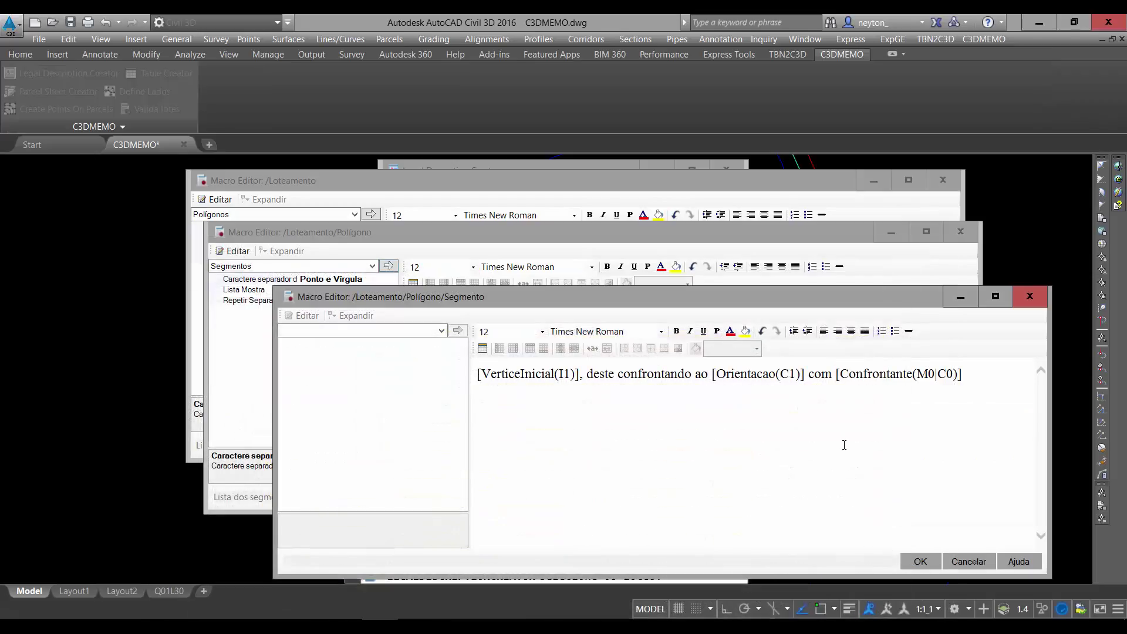
pyautogui.click(843, 445)
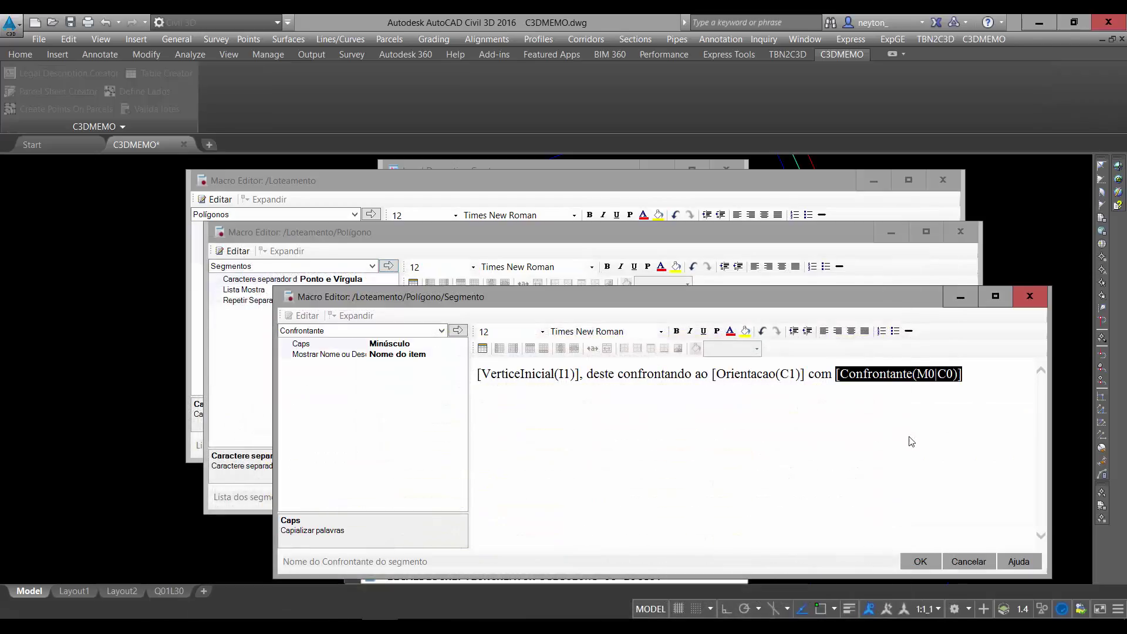
# Add "e seguindo por um azimute de" followed by an Ângulo macro in Azimute format, GrauMinSec, with 3 decimals
pyautogui.click(984, 401)
pyautogui.write('e seg')
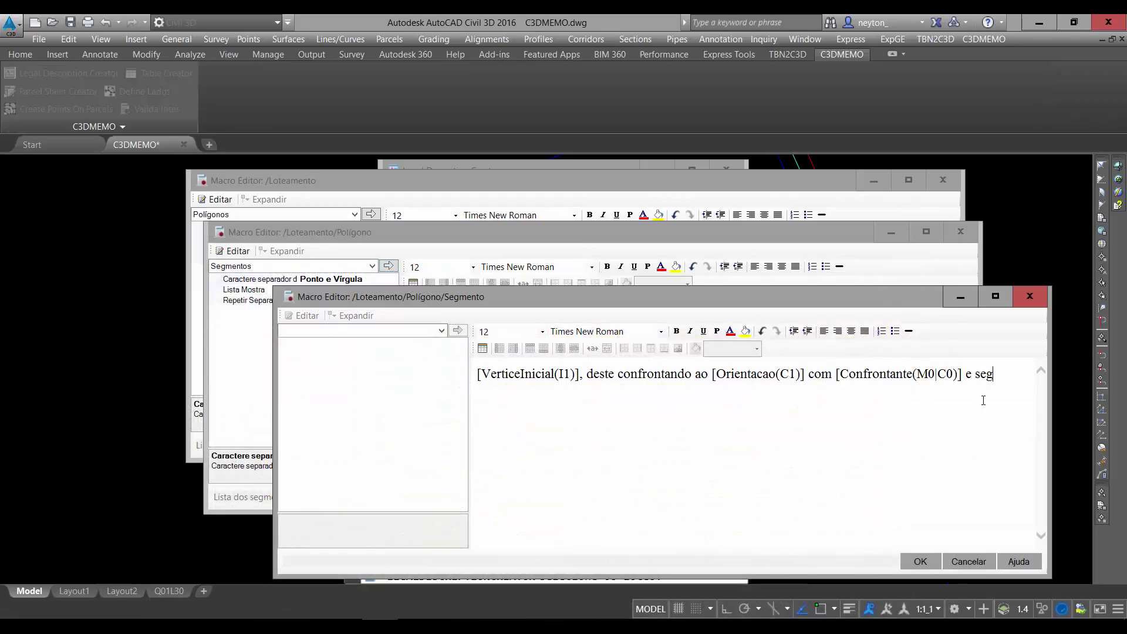
pyautogui.write('uindo por u')
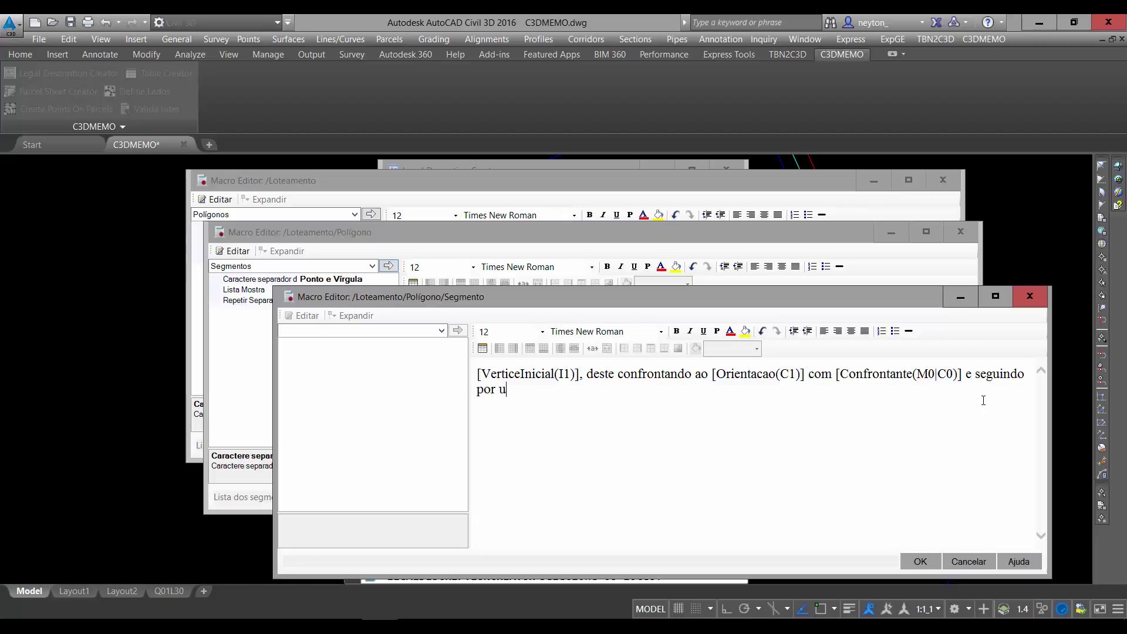
pyautogui.write('m azimute de')
pyautogui.click(370, 332)
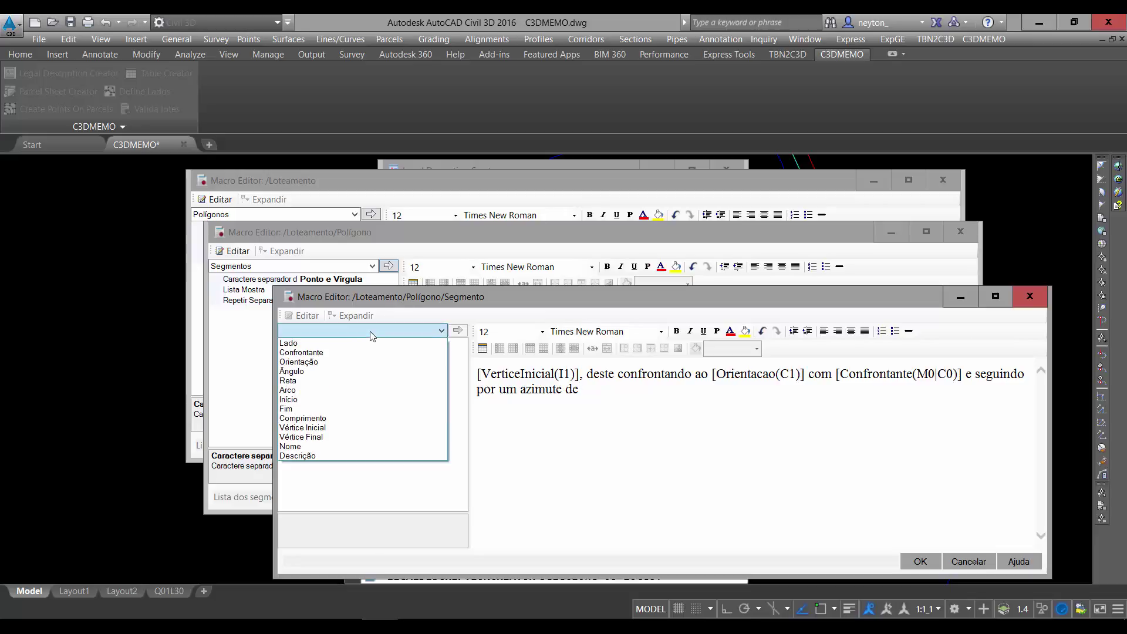
pyautogui.click(326, 372)
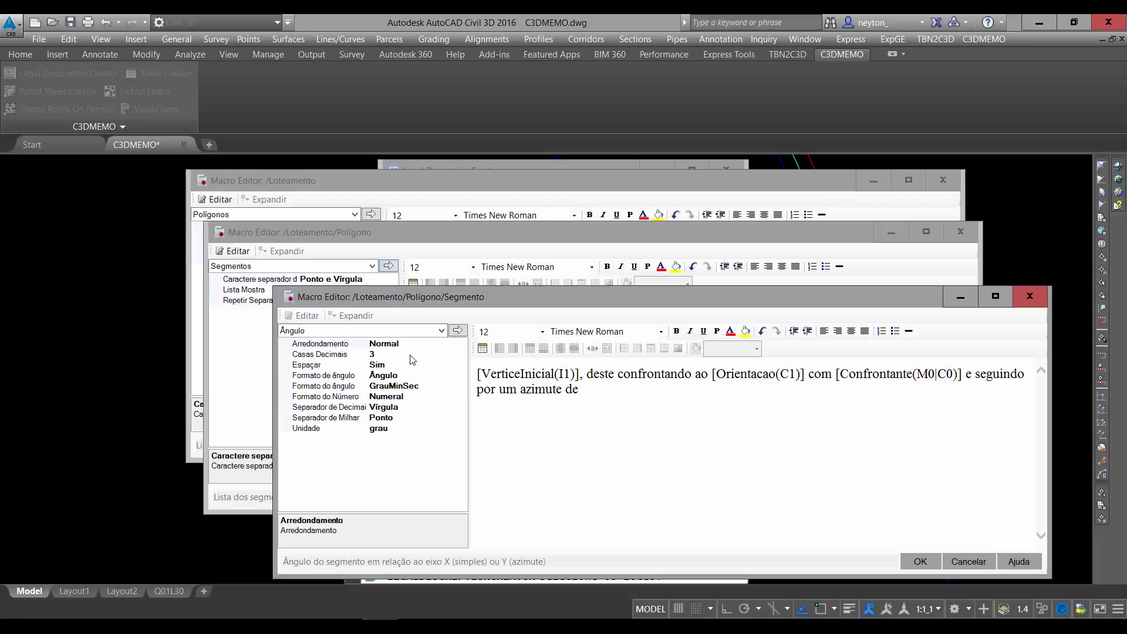
pyautogui.click(424, 376)
pyautogui.click(462, 375)
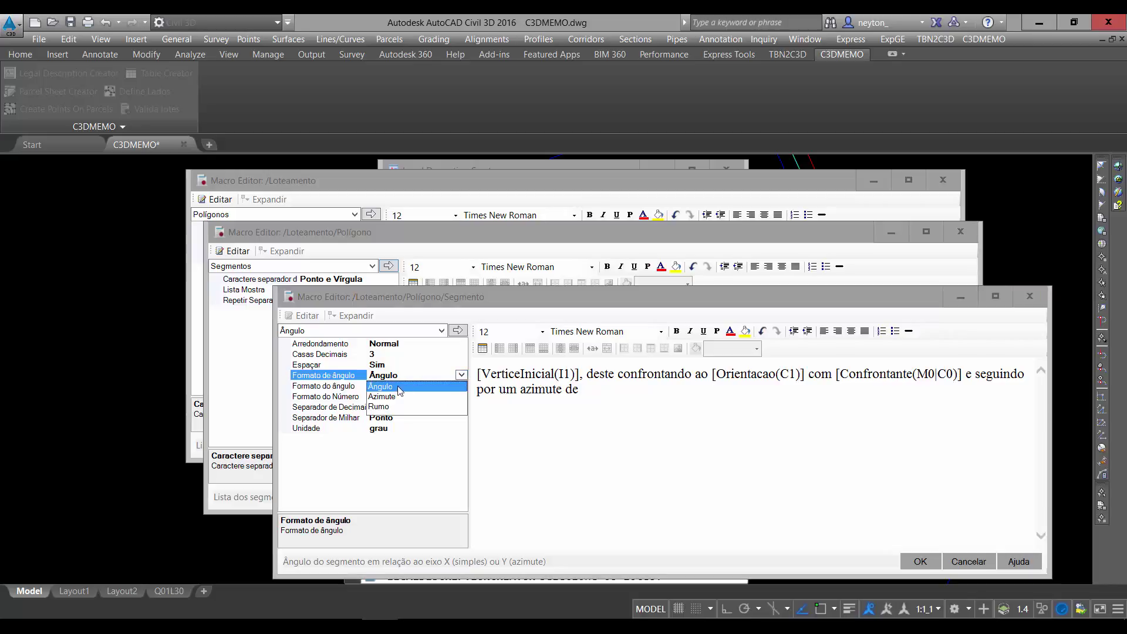
pyautogui.click(382, 397)
pyautogui.click(416, 387)
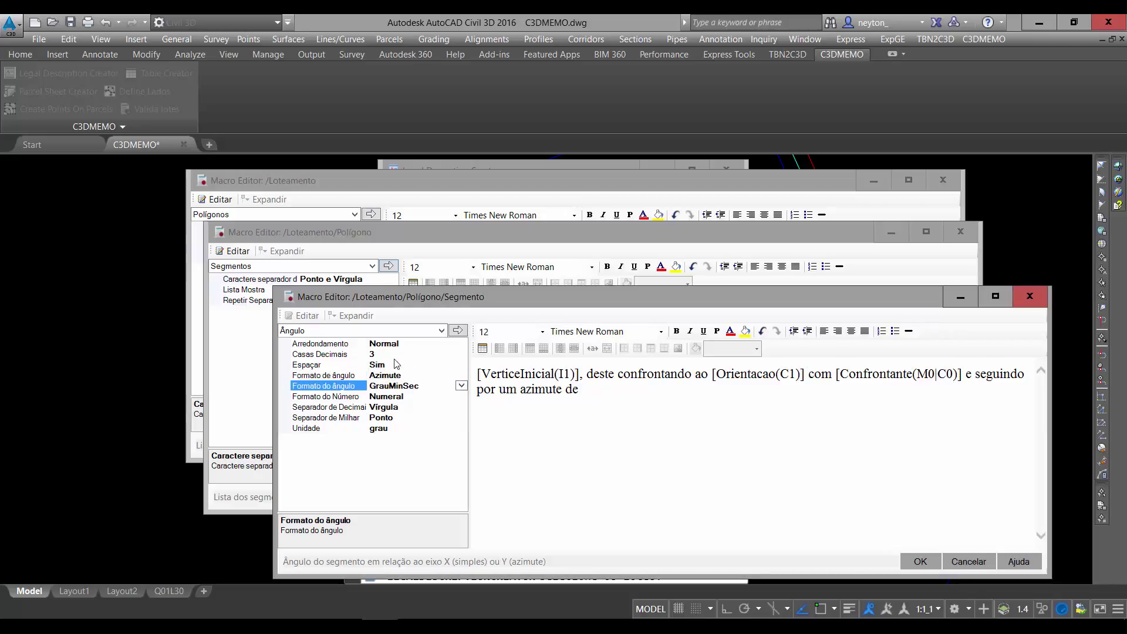
pyautogui.click(458, 330)
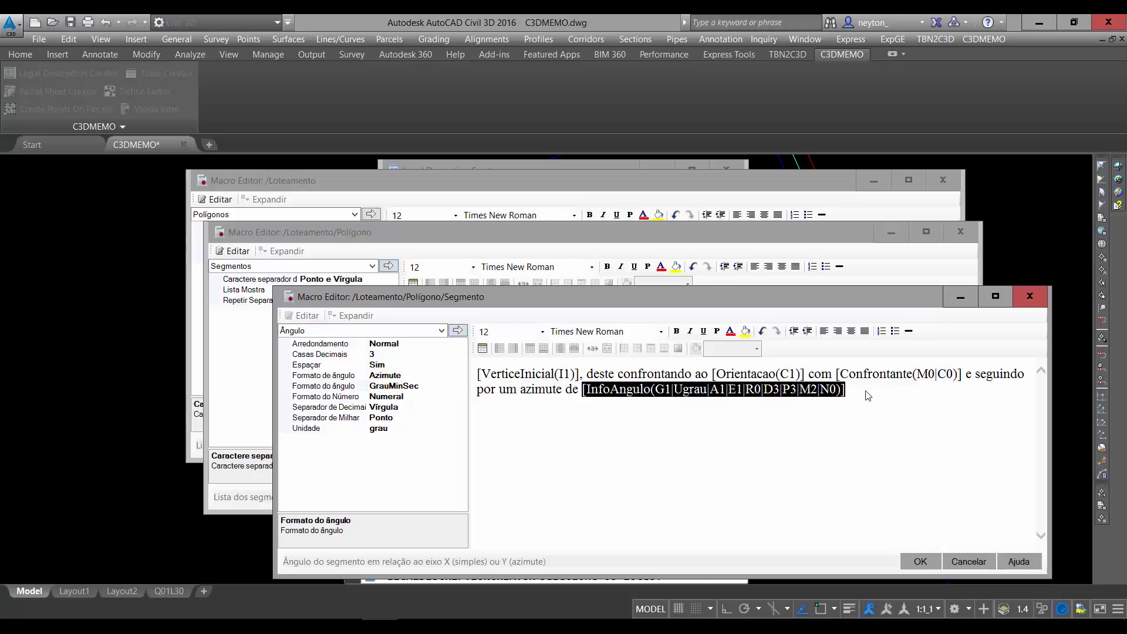
# Add "numa distancia de" after the Ângulo macro in the Segmento text
pyautogui.click(896, 428)
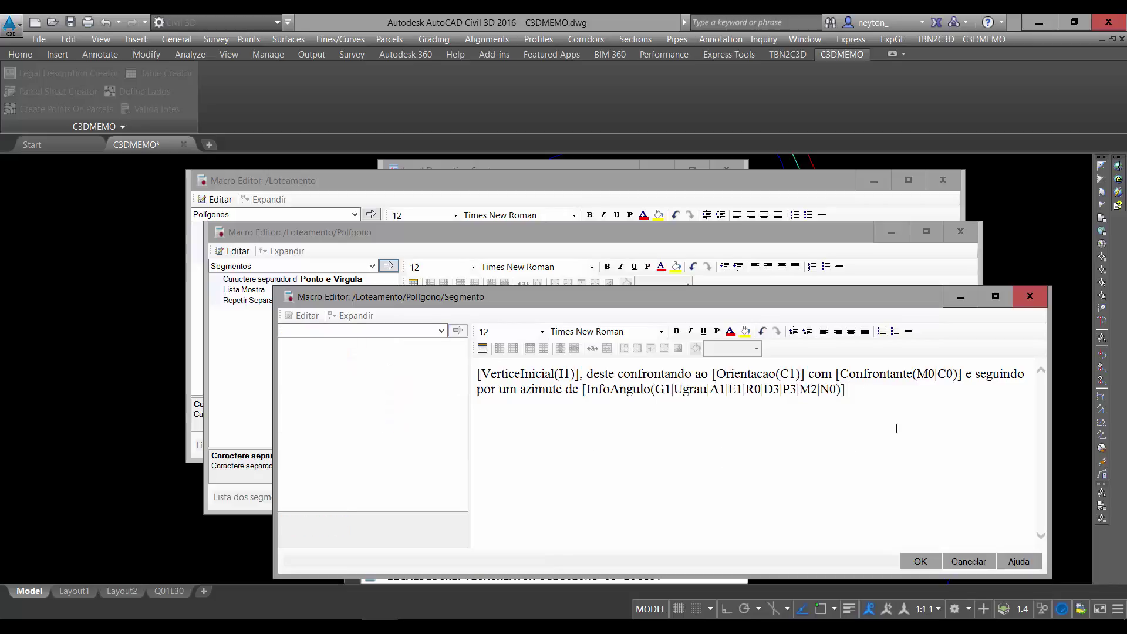
pyautogui.write('numa distancia de')
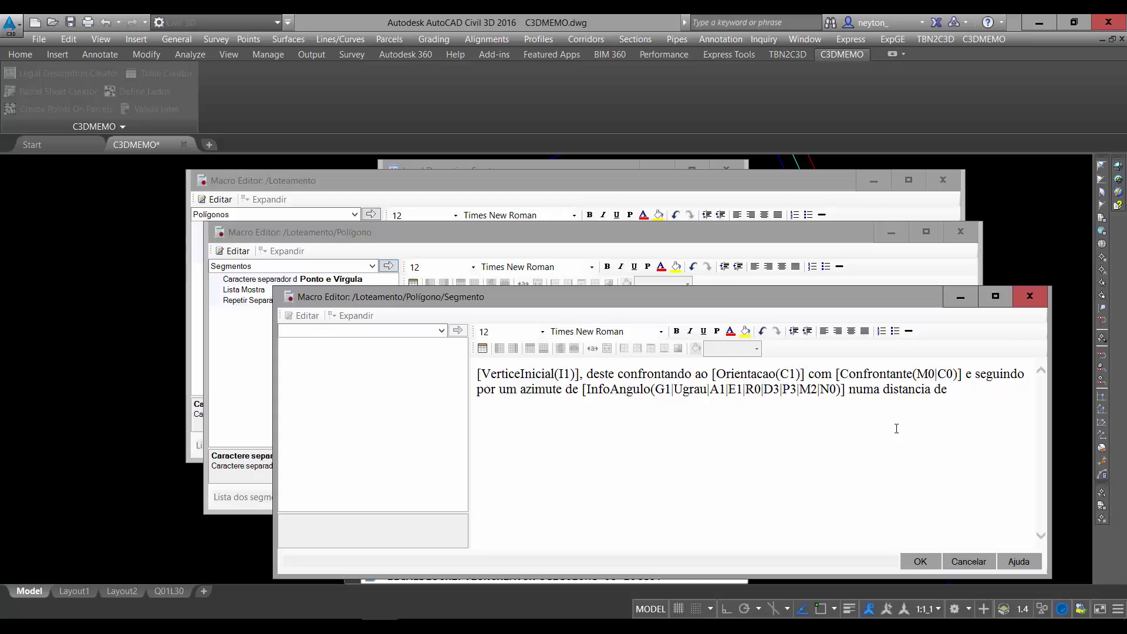
# Try the Arco and Reta macros after "numa distancia de", and remove both from the Segmento text
pyautogui.click(425, 332)
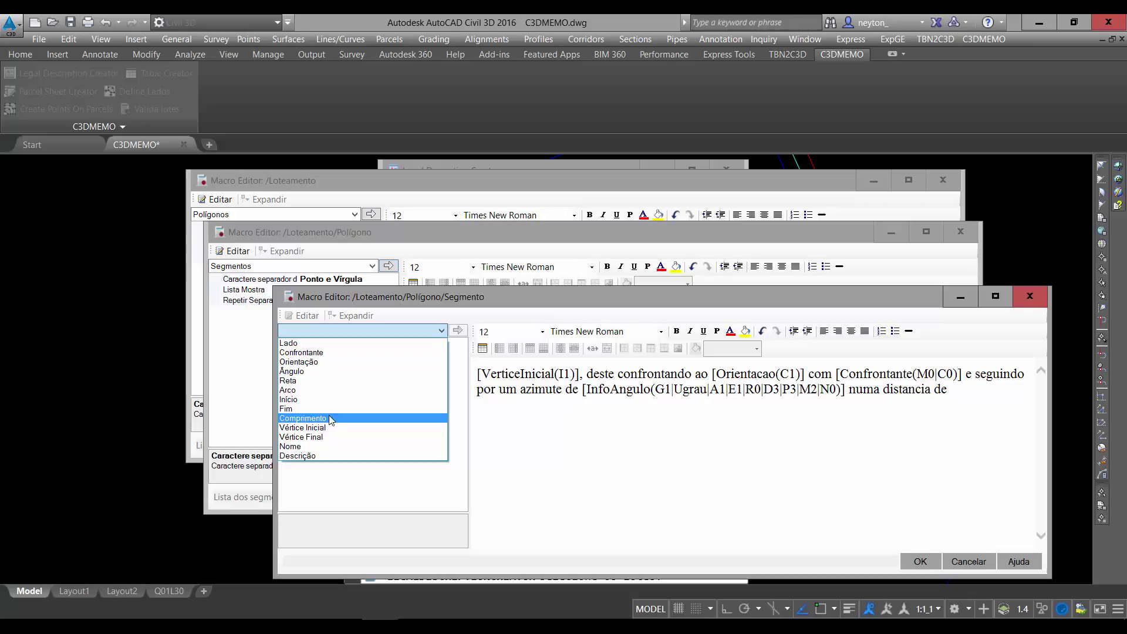
pyautogui.click(293, 391)
pyautogui.click(458, 330)
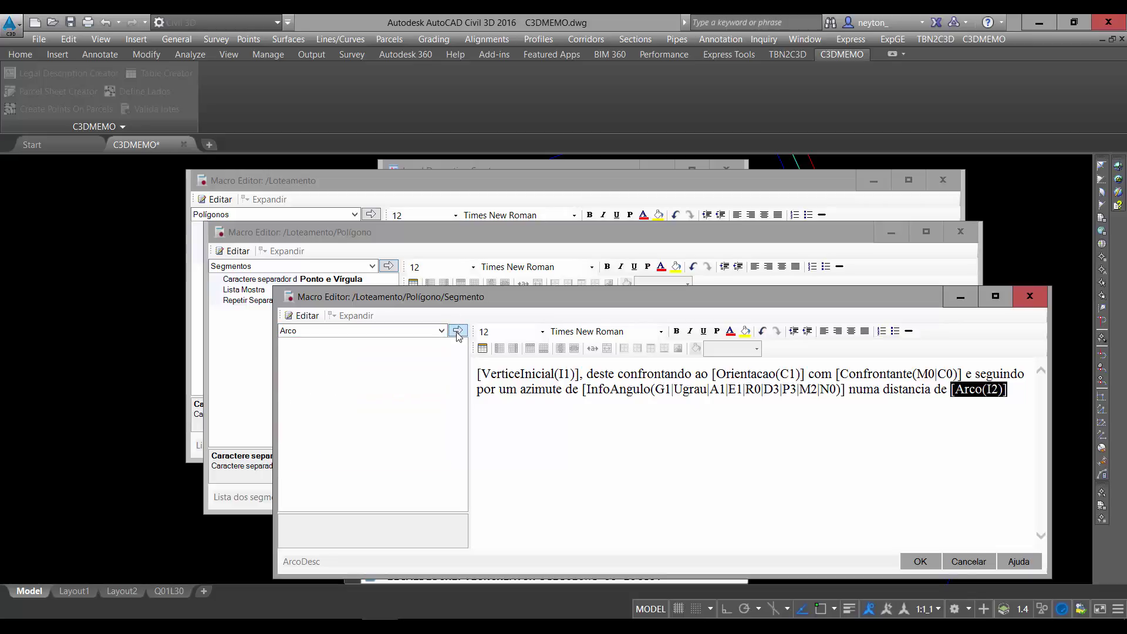
pyautogui.click(1014, 401)
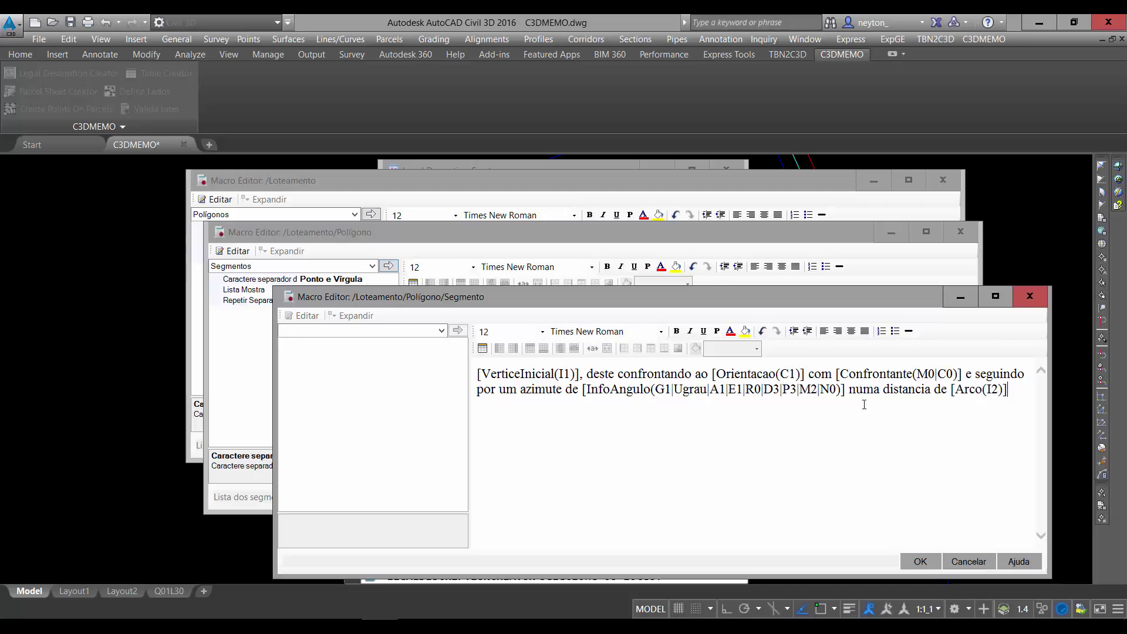
pyautogui.click(392, 330)
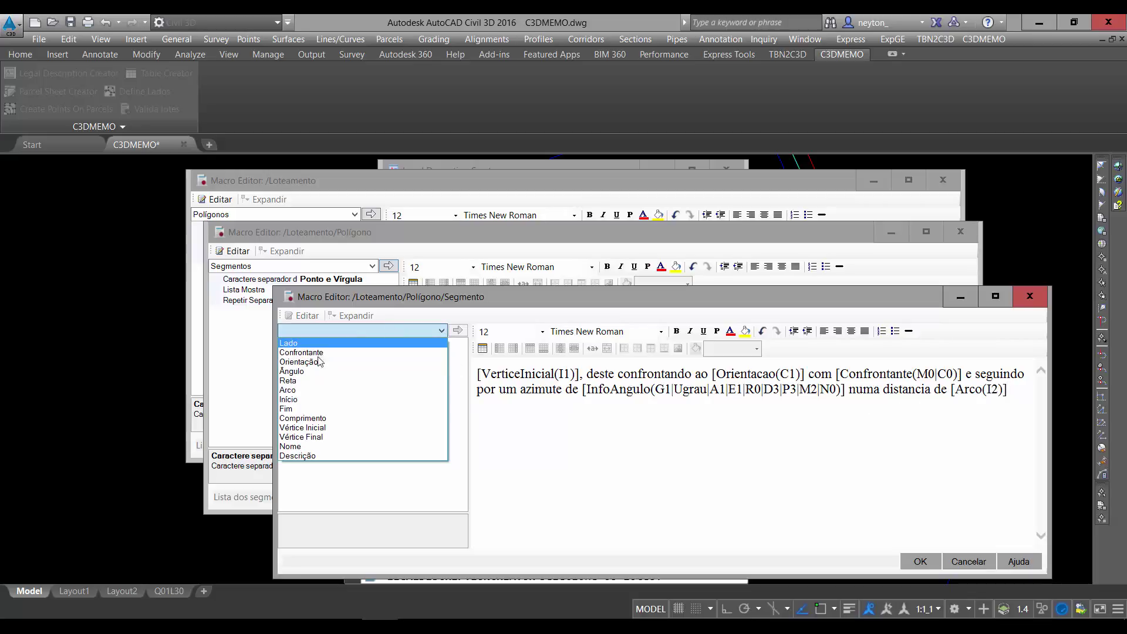
pyautogui.click(302, 382)
pyautogui.click(457, 329)
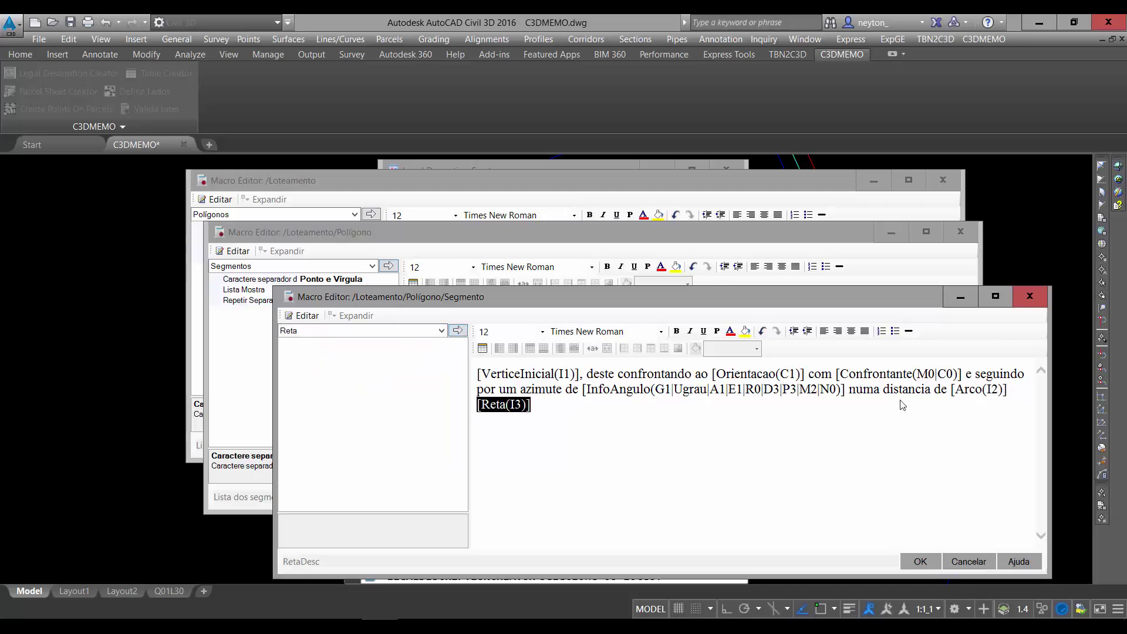
pyautogui.click(981, 389)
pyautogui.click(515, 404)
pyautogui.click(983, 390)
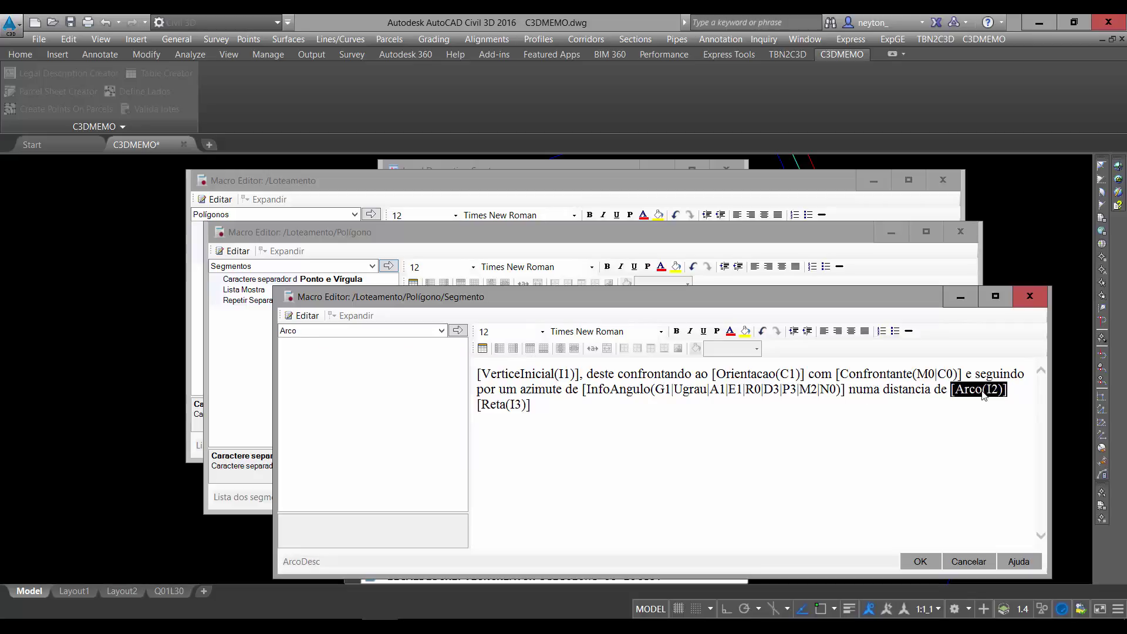
pyautogui.press('Delete')
pyautogui.click(985, 390)
pyautogui.press('Delete')
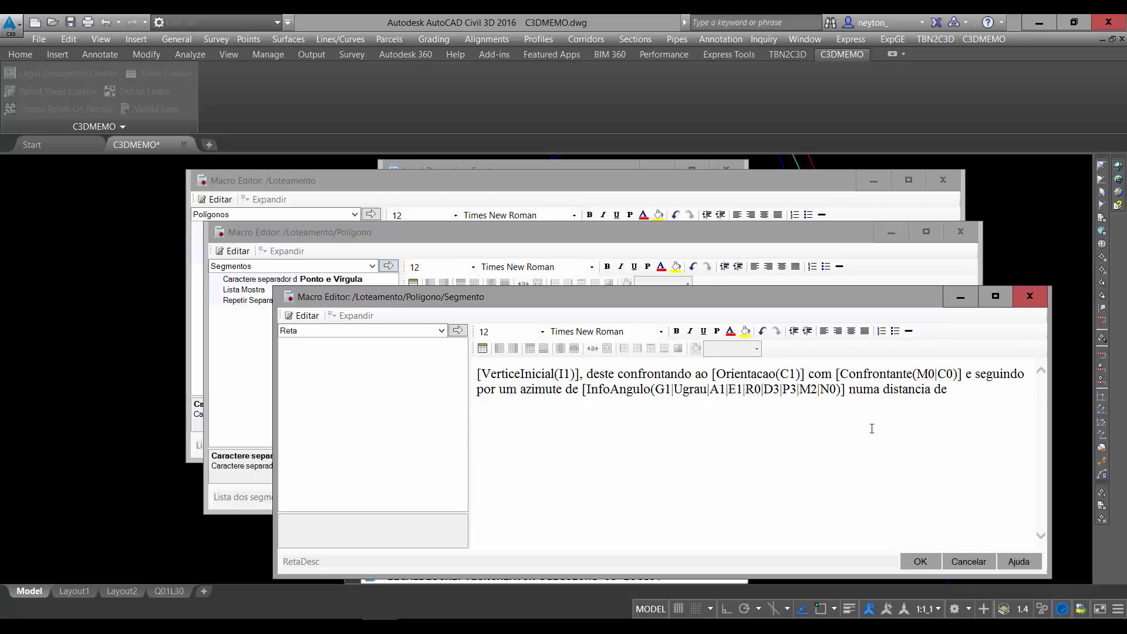
# Insert a Comprimento macro with 3 decimals and the unit m, included with a space, after "numa distancia de"
pyautogui.click(393, 332)
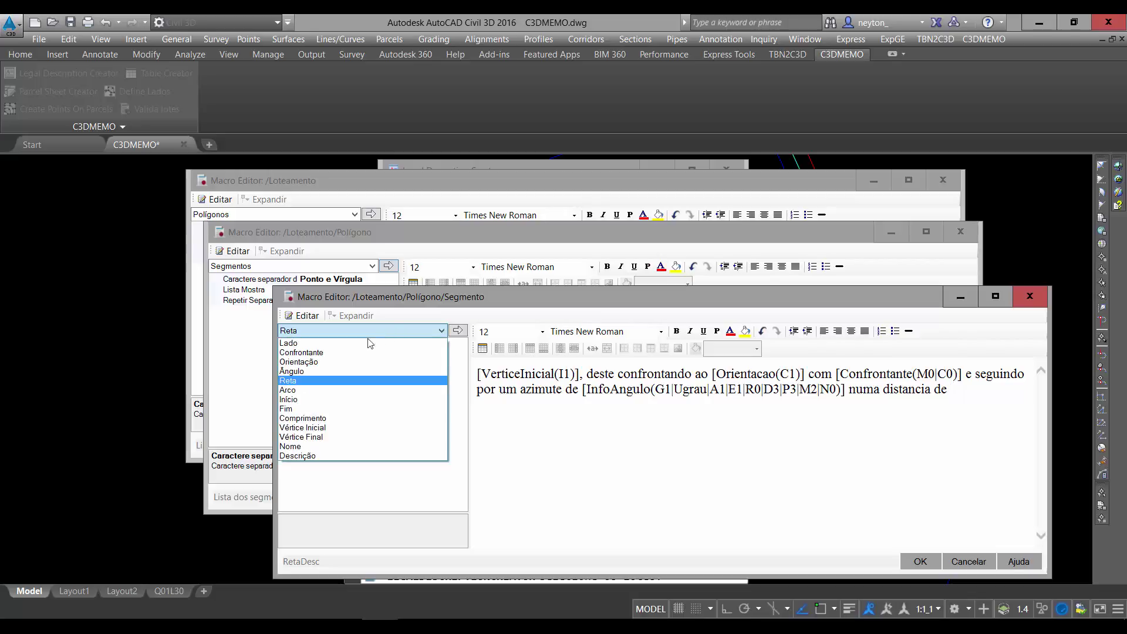
pyautogui.click(323, 419)
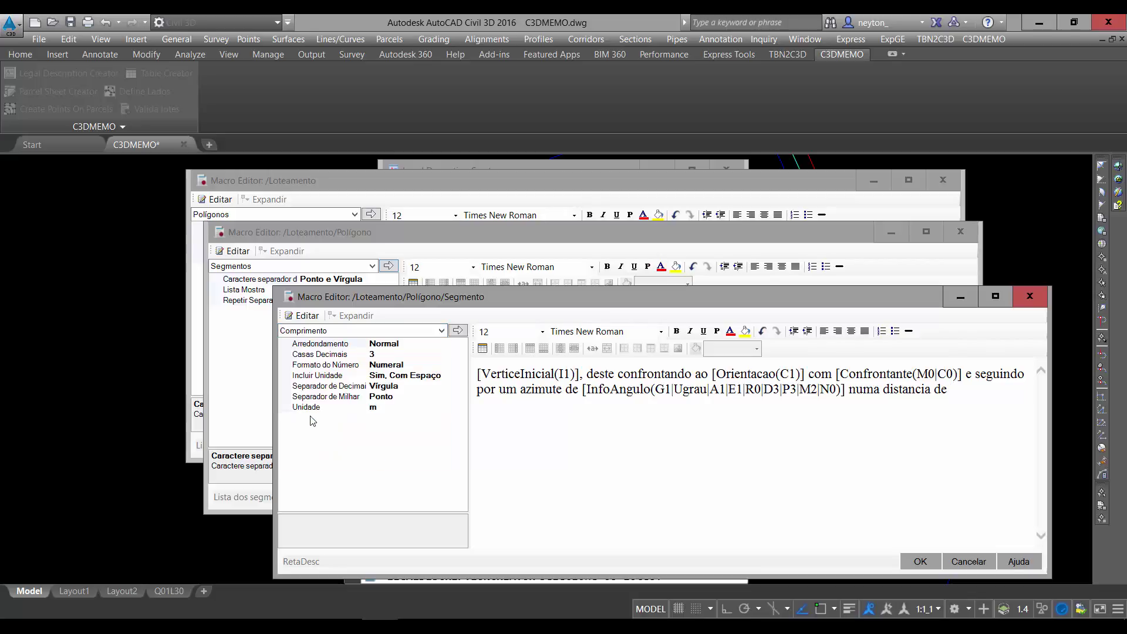
pyautogui.click(395, 352)
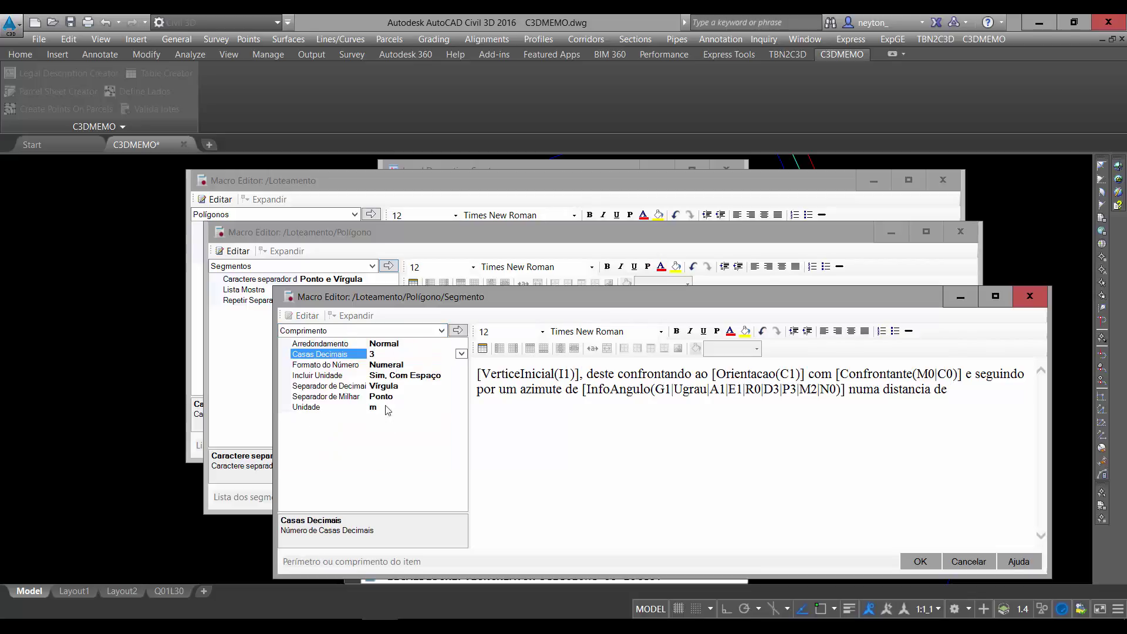
pyautogui.click(456, 331)
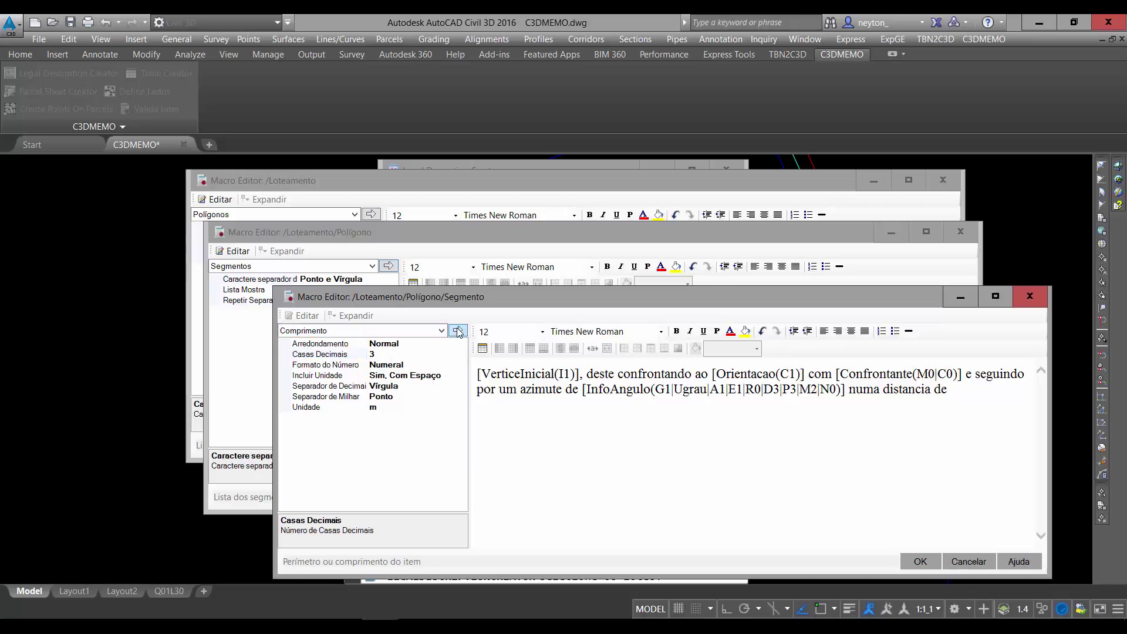
pyautogui.click(763, 408)
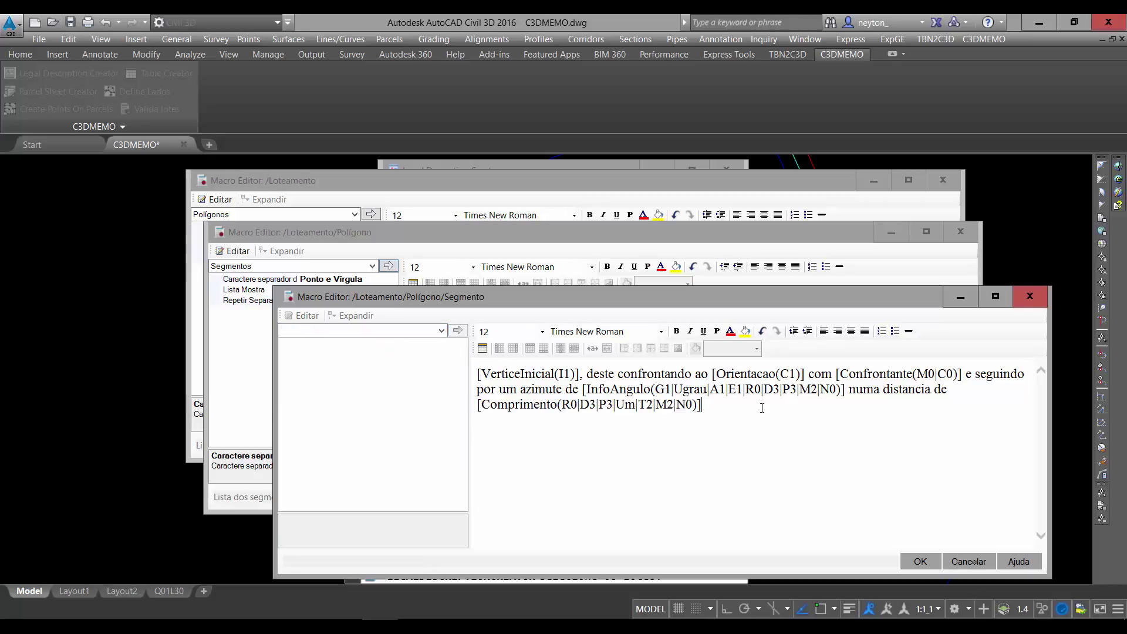
# Add "chegamos ao marco" after the Comprimento macro, check it against the Polígono text, and confirm the Segmento text
pyautogui.write('chegamos ao marco')
pyautogui.moveTo(648, 296); pyautogui.dragTo(541, 416)
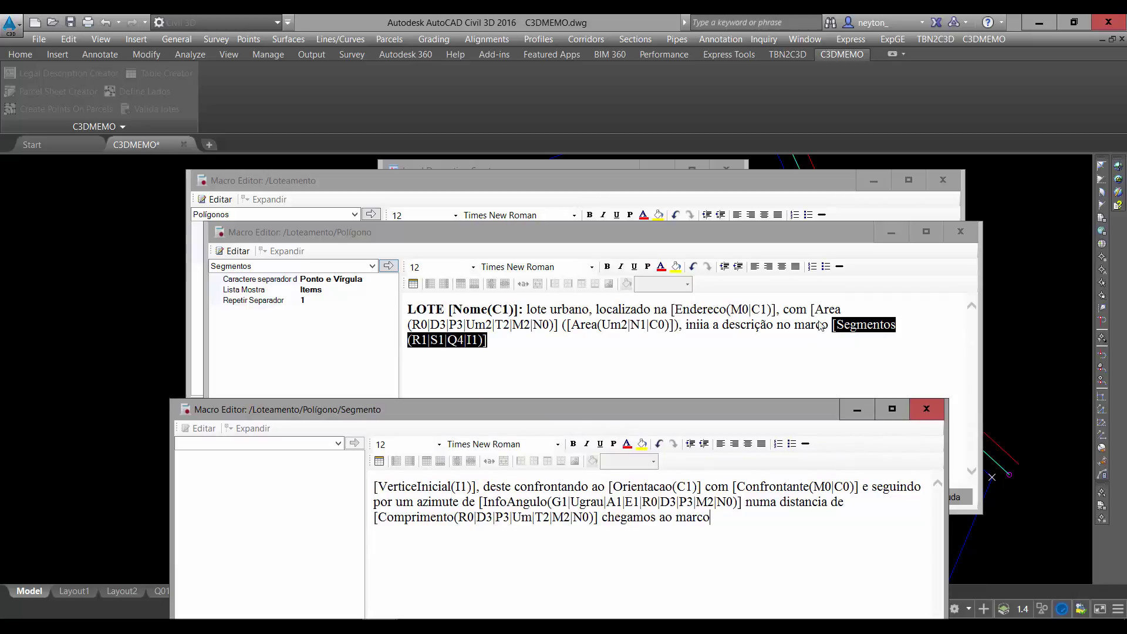
pyautogui.moveTo(761, 414); pyautogui.dragTo(809, 279)
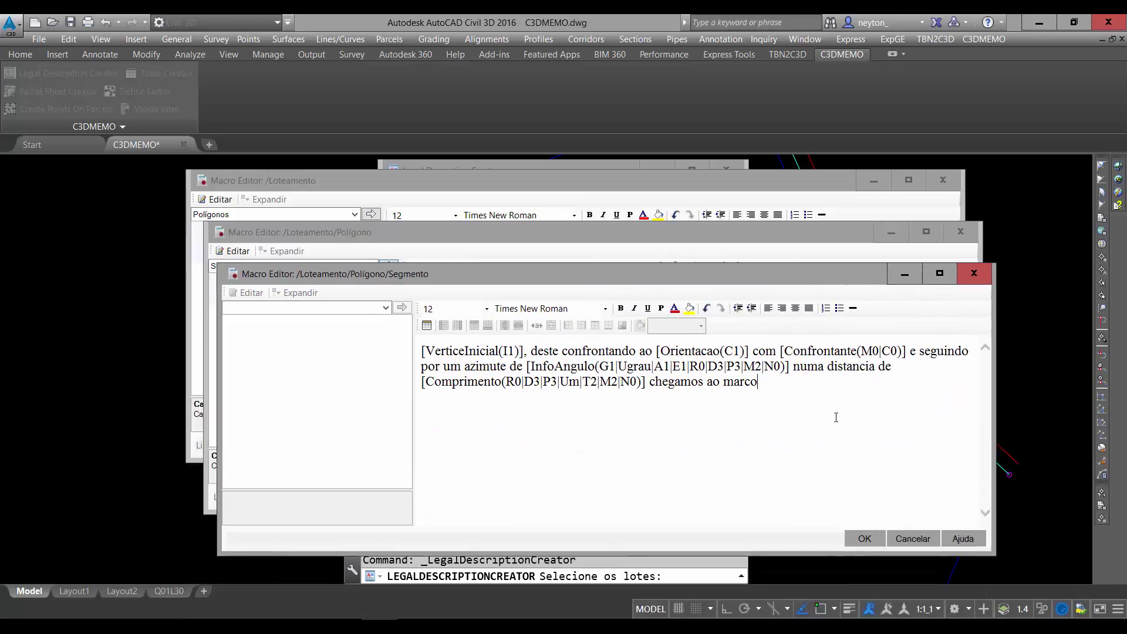
pyautogui.click(868, 540)
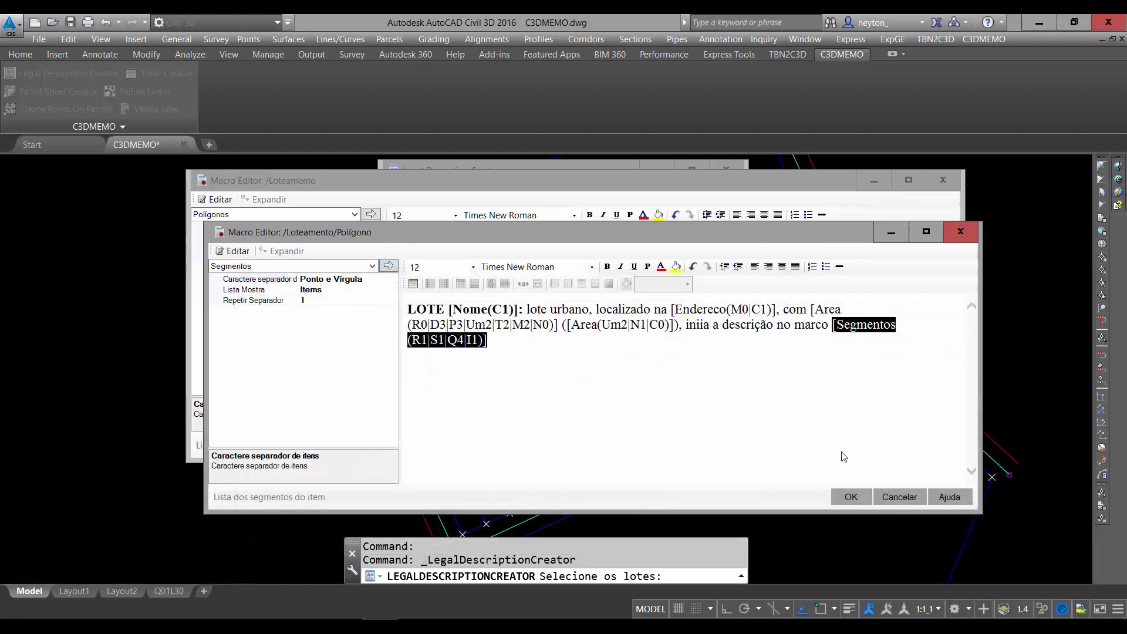
# Reopen the Segmentos macro from the Polígono text to check the segment wording, and return to the end of the Polígono text
pyautogui.click(631, 386)
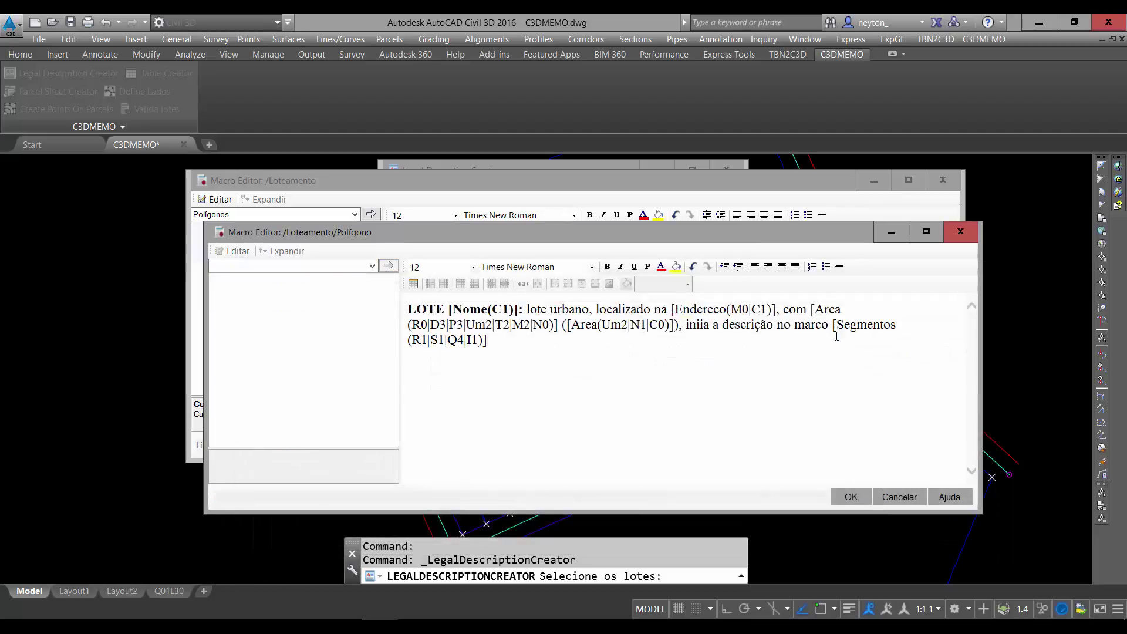
pyautogui.click(870, 329)
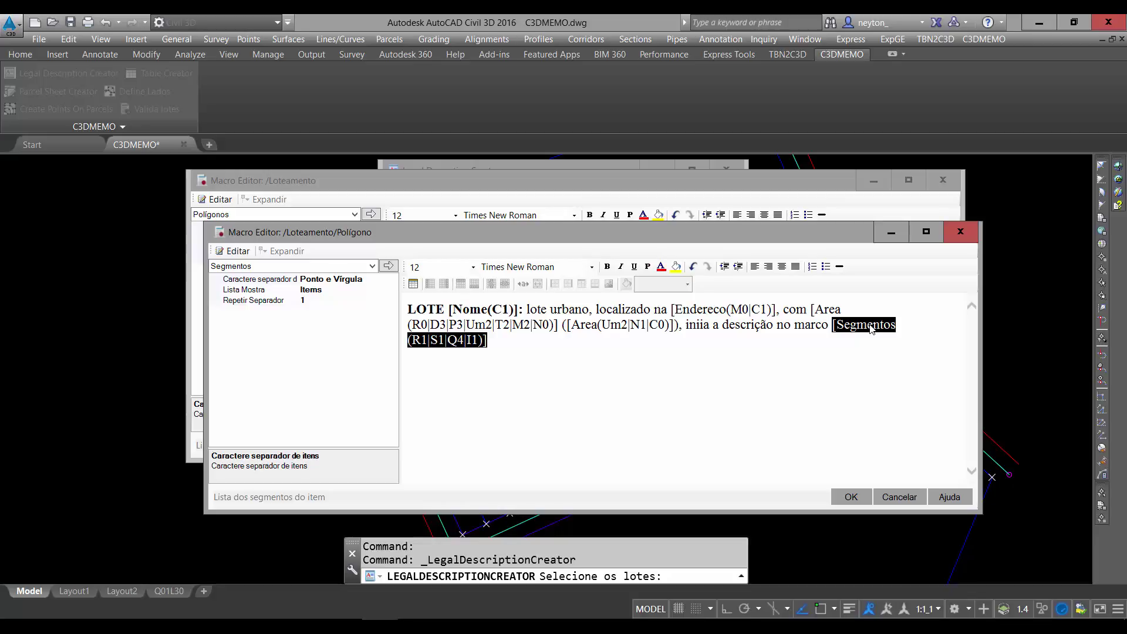
pyautogui.click(233, 250)
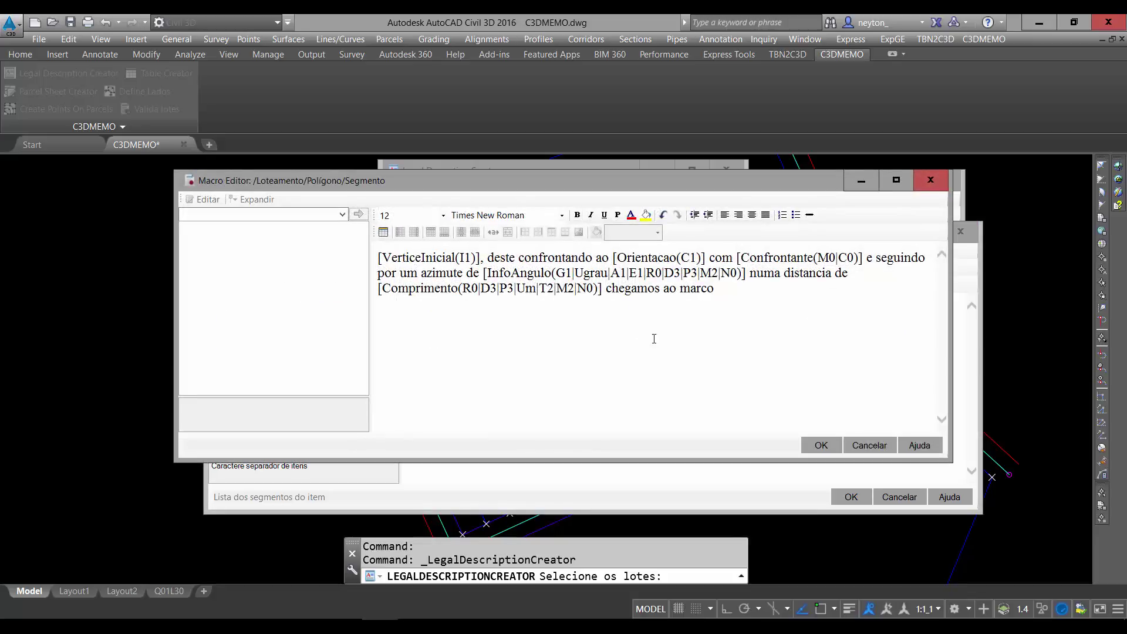
pyautogui.click(821, 445)
pyautogui.click(563, 350)
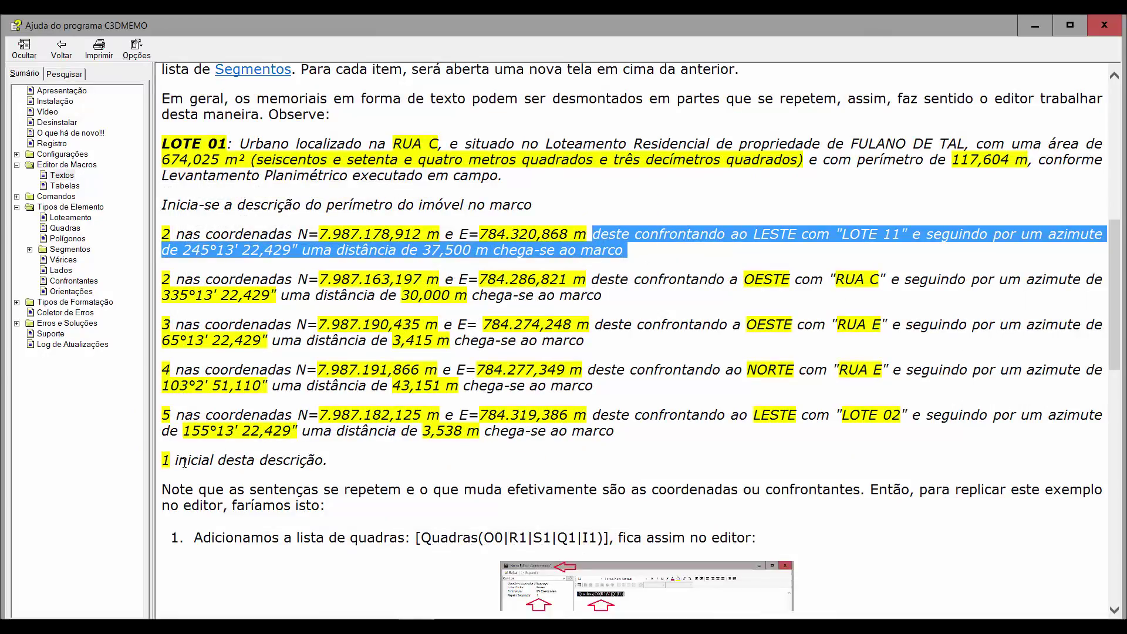
# Review the closing line "1 inicial desta descrição" in the C3DMEMO help sample, and return to the Polígono editor in Civil 3D
pyautogui.click(170, 461)
pyautogui.moveTo(178, 463); pyautogui.dragTo(306, 466)
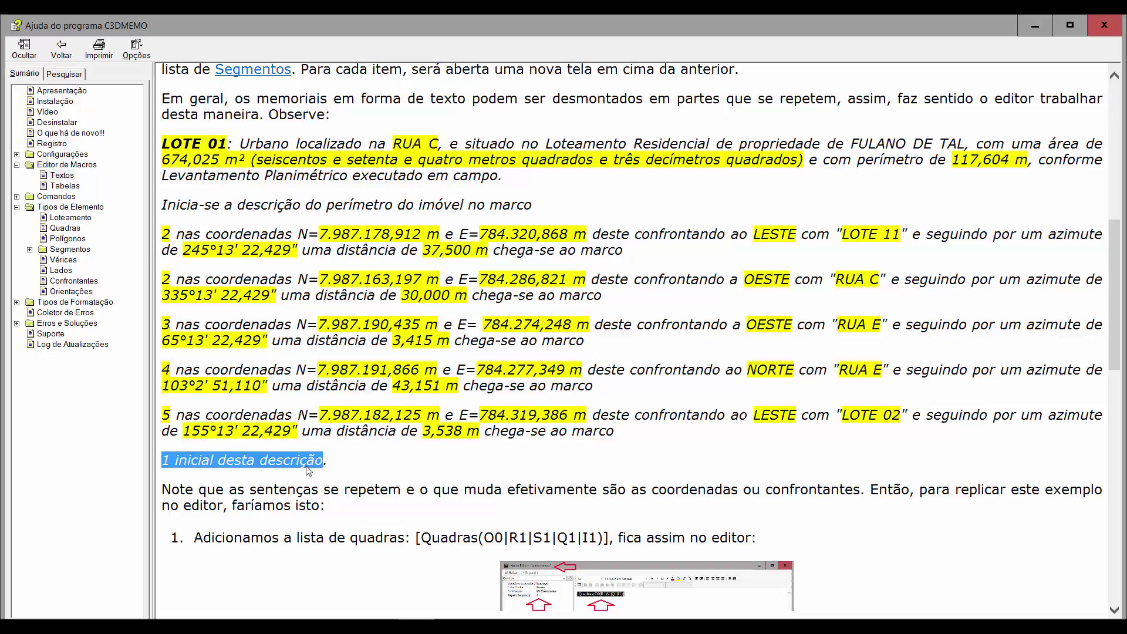
pyautogui.click(169, 461)
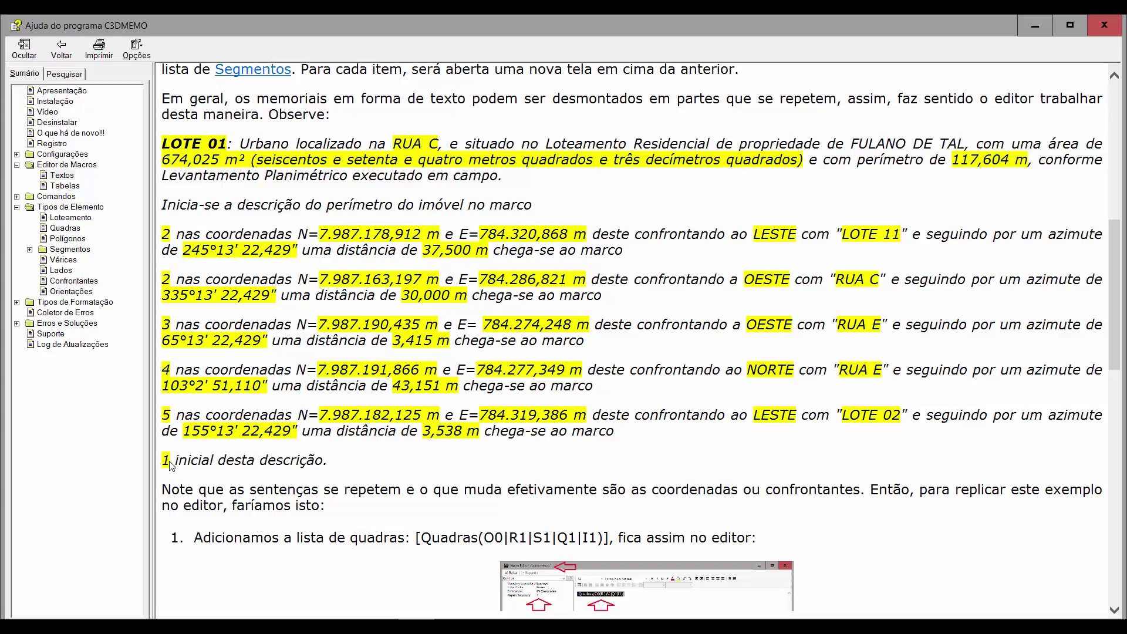
pyautogui.moveTo(167, 461); pyautogui.dragTo(172, 462)
pyautogui.click(419, 625)
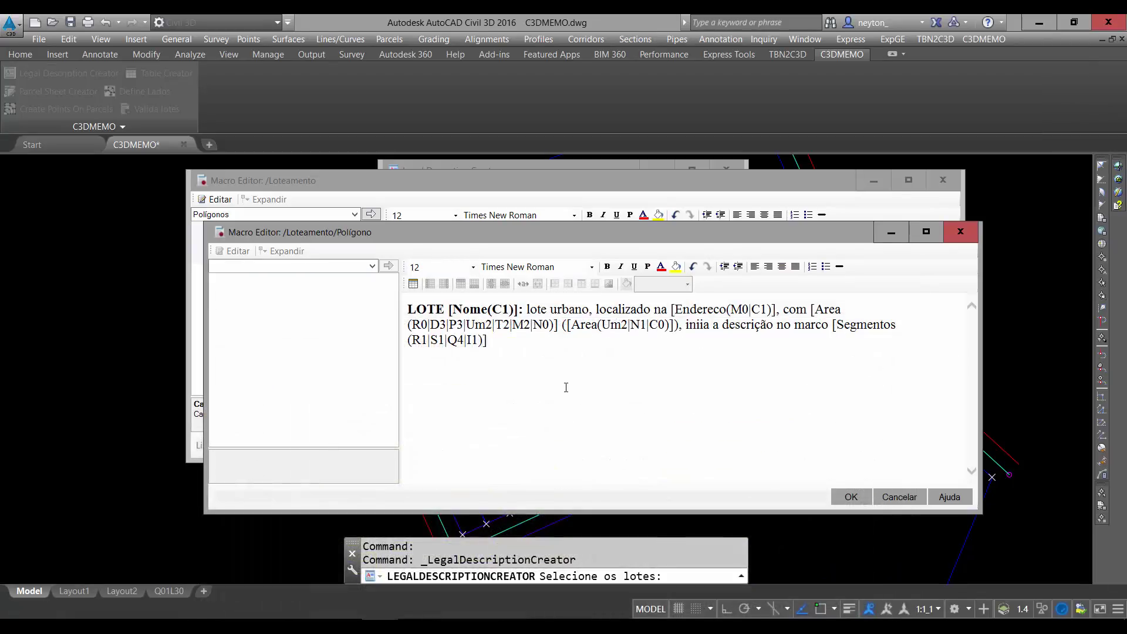
# Insert a Vértice Final macro after the Segmentos macro in the Polígono text
pyautogui.write('c')
pyautogui.press('BackSpace')
pyautogui.press('BackSpace')
pyautogui.click(281, 265)
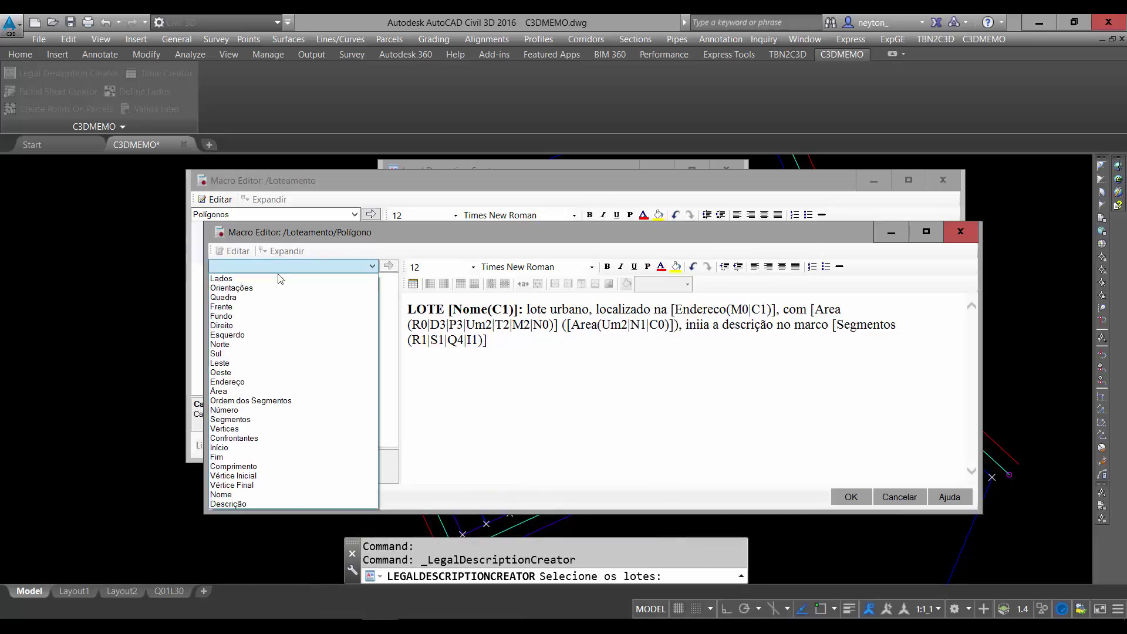
pyautogui.click(261, 485)
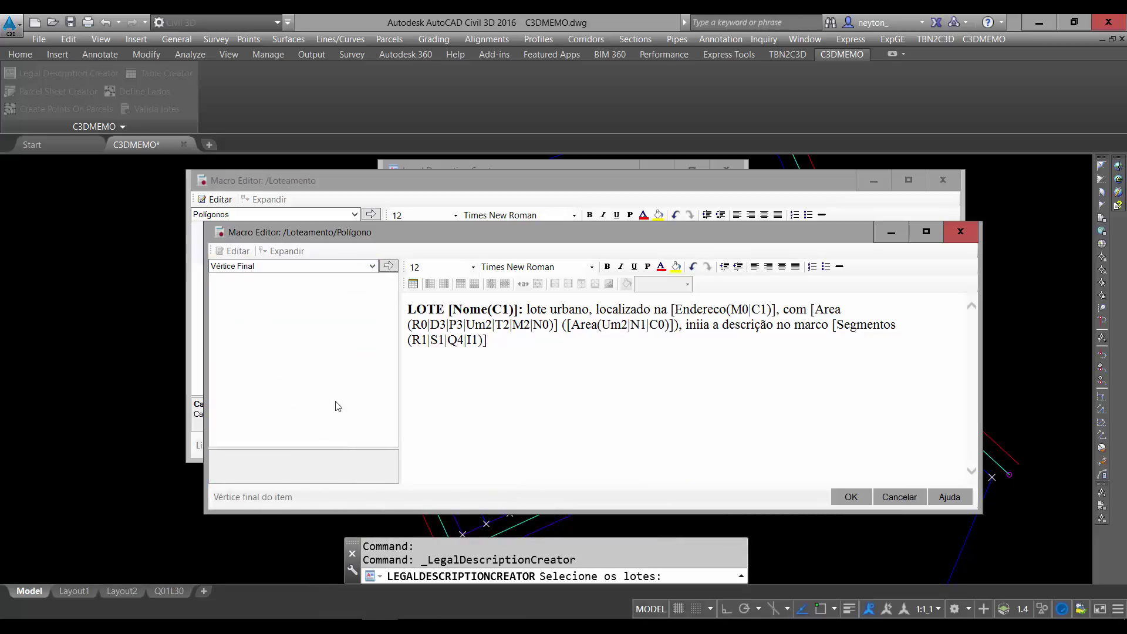
pyautogui.click(388, 266)
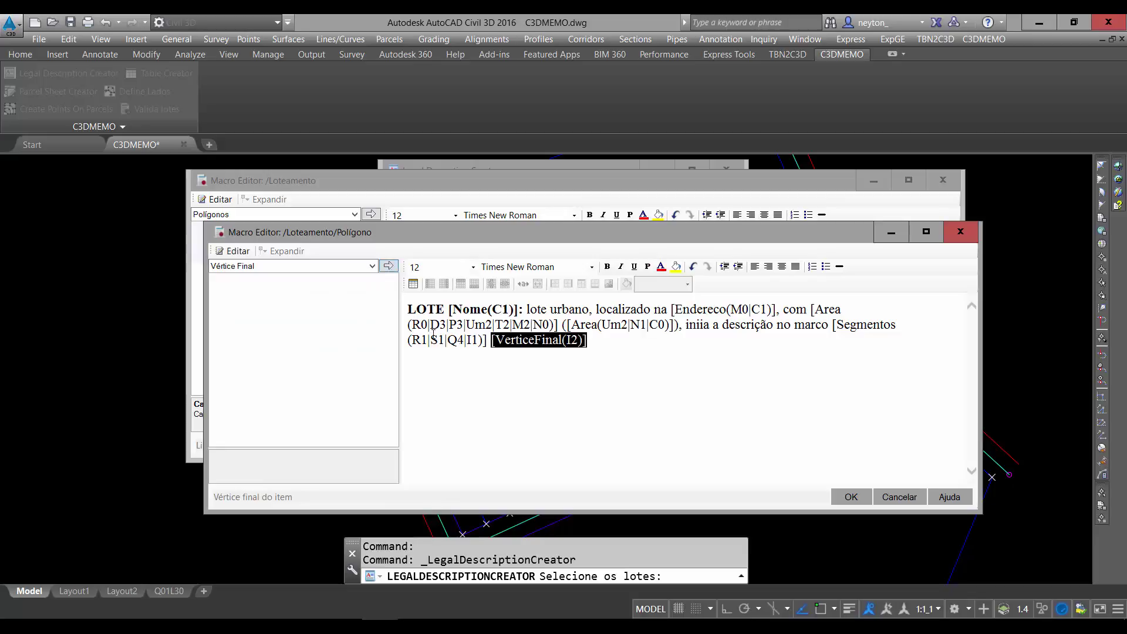
# Define the Vértice Final content as a Nome macro with Caps set to Maiúsculo
pyautogui.click(233, 252)
pyautogui.click(246, 215)
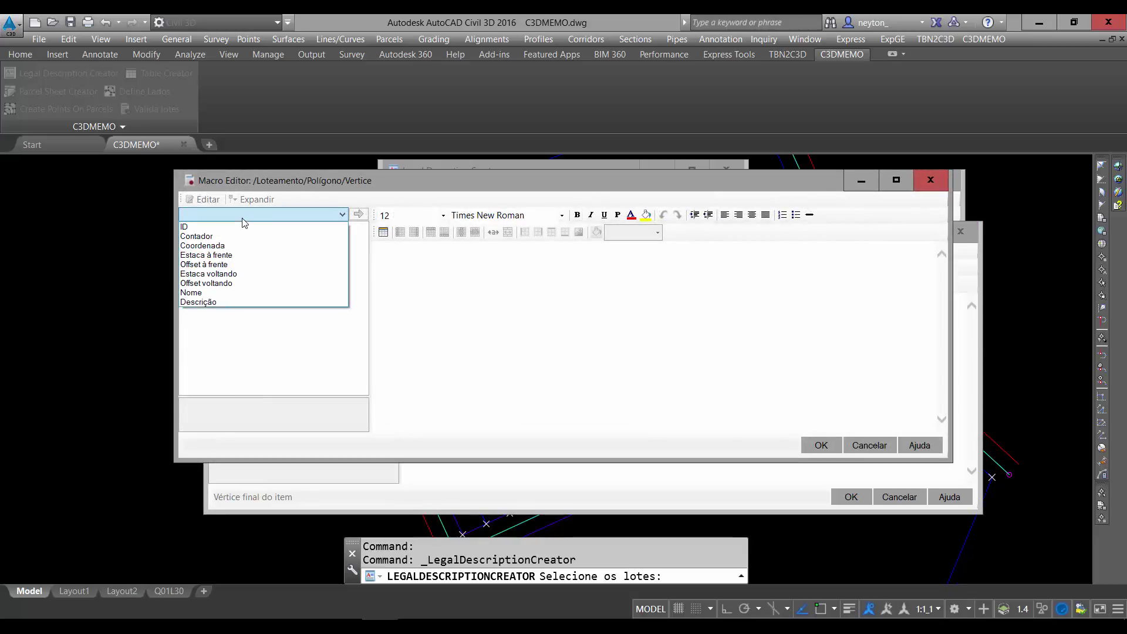
pyautogui.click(209, 288)
pyautogui.click(358, 214)
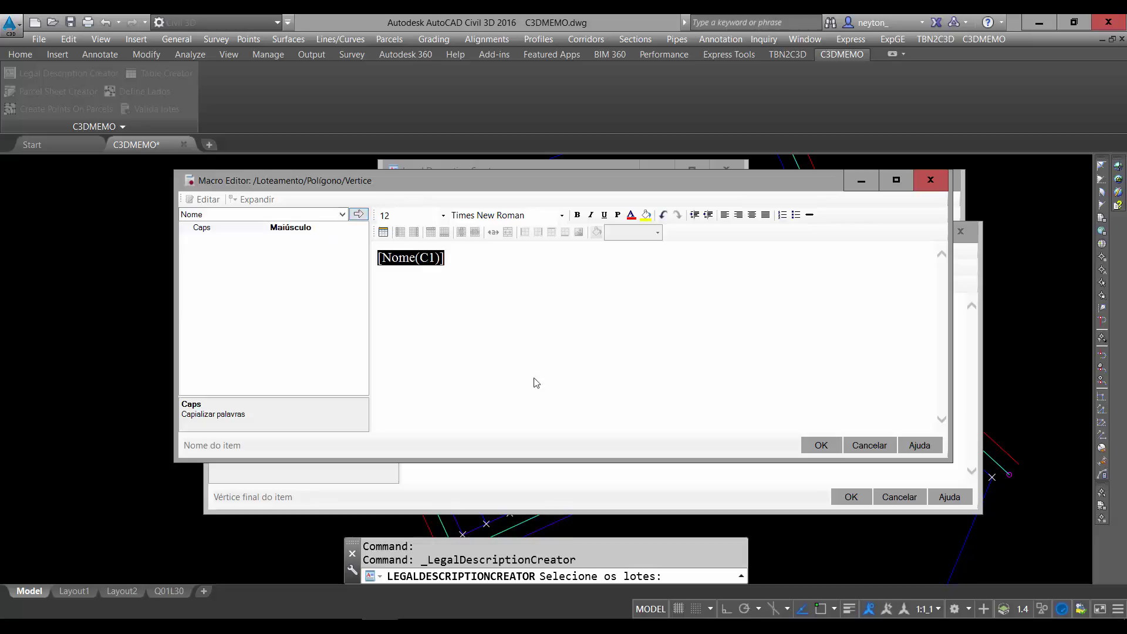
pyautogui.click(818, 443)
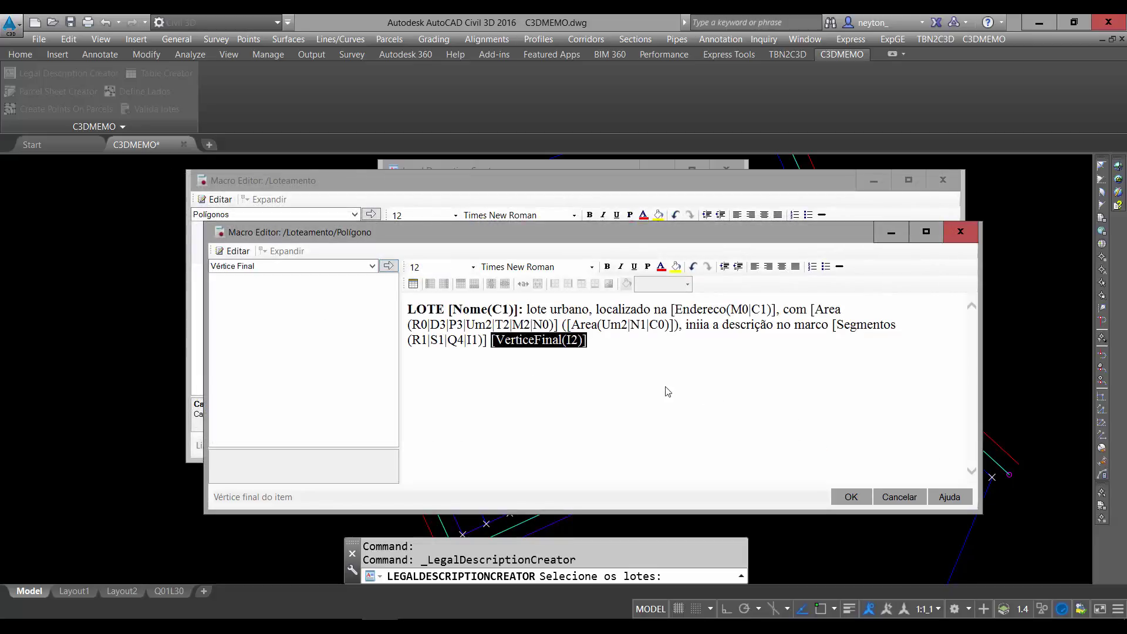
# Add "inicial desta descrição." after the Vértice Final macro to close the Polígono text
pyautogui.click(685, 369)
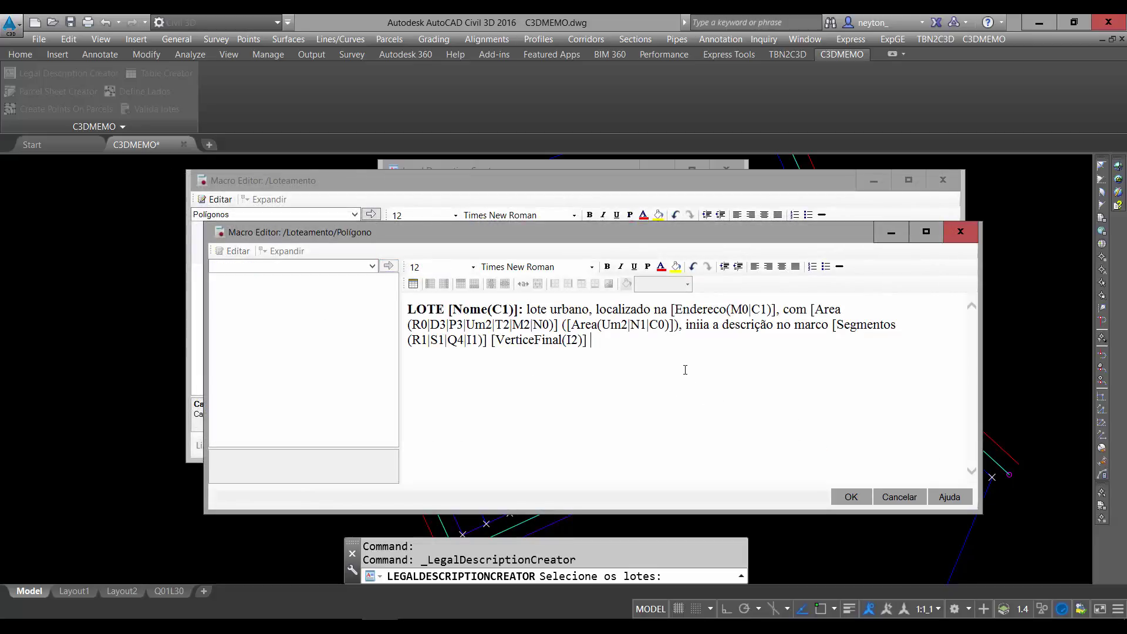
pyautogui.write('inicial desta descri')
pyautogui.write('ção.')
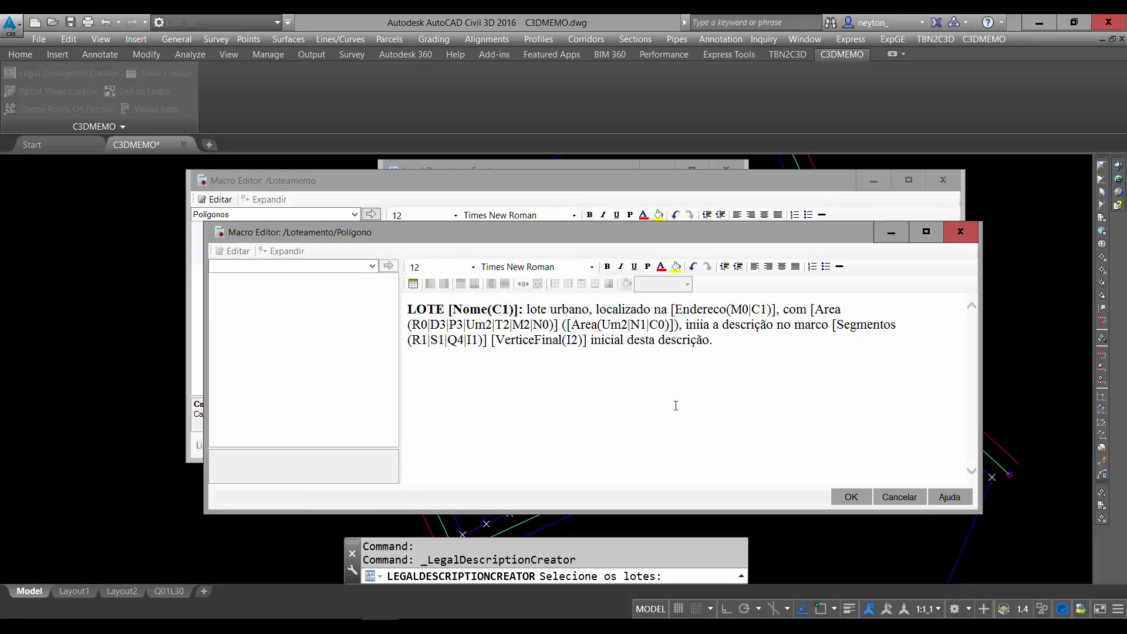
# Confirm the Polígono and Loteamento texts, and include parcel Standard : 49 of QUADRA 1 in the legal description
pyautogui.click(848, 497)
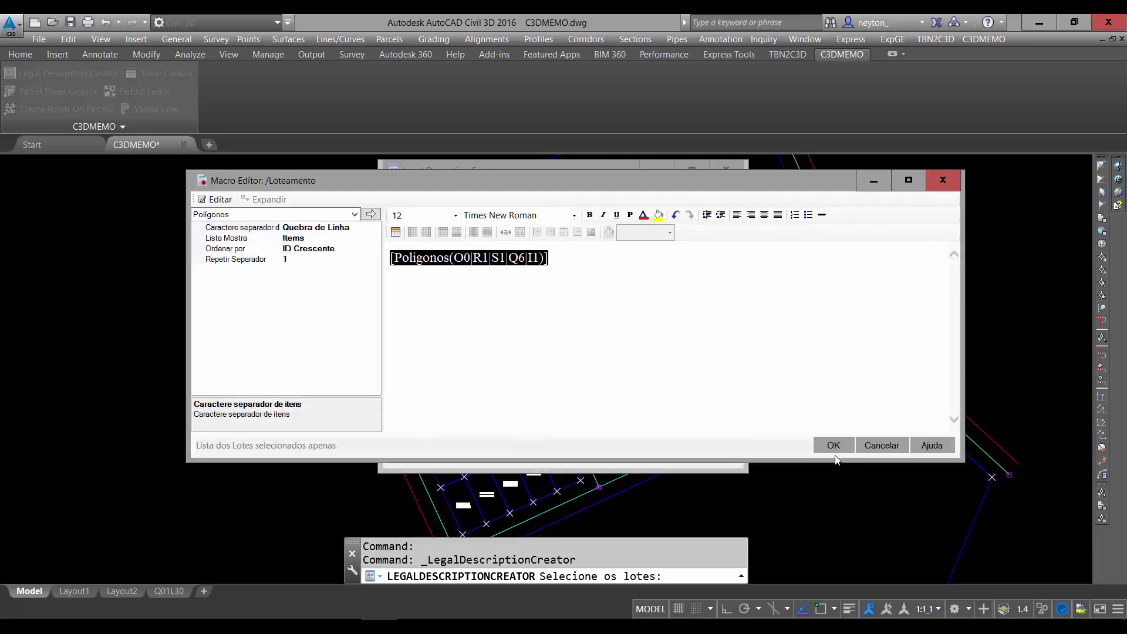
pyautogui.click(834, 444)
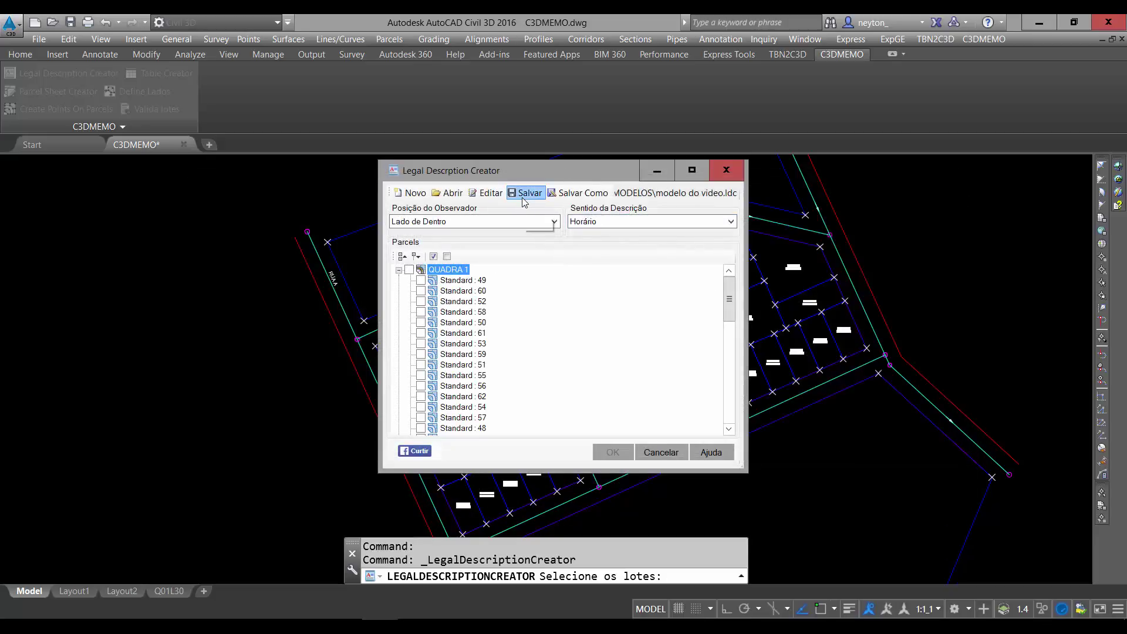
pyautogui.click(421, 280)
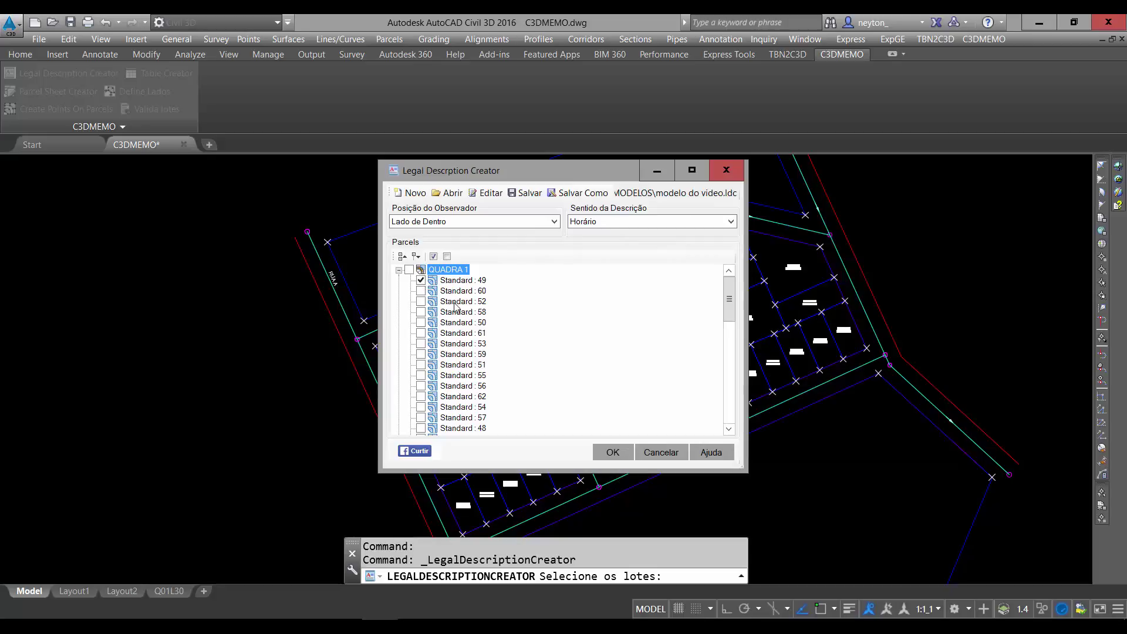
# Generate the description of parcel Standard : 49 into teste.htm, replacing the existing file, and review the resulting text
pyautogui.click(612, 453)
pyautogui.doubleClick(631, 222)
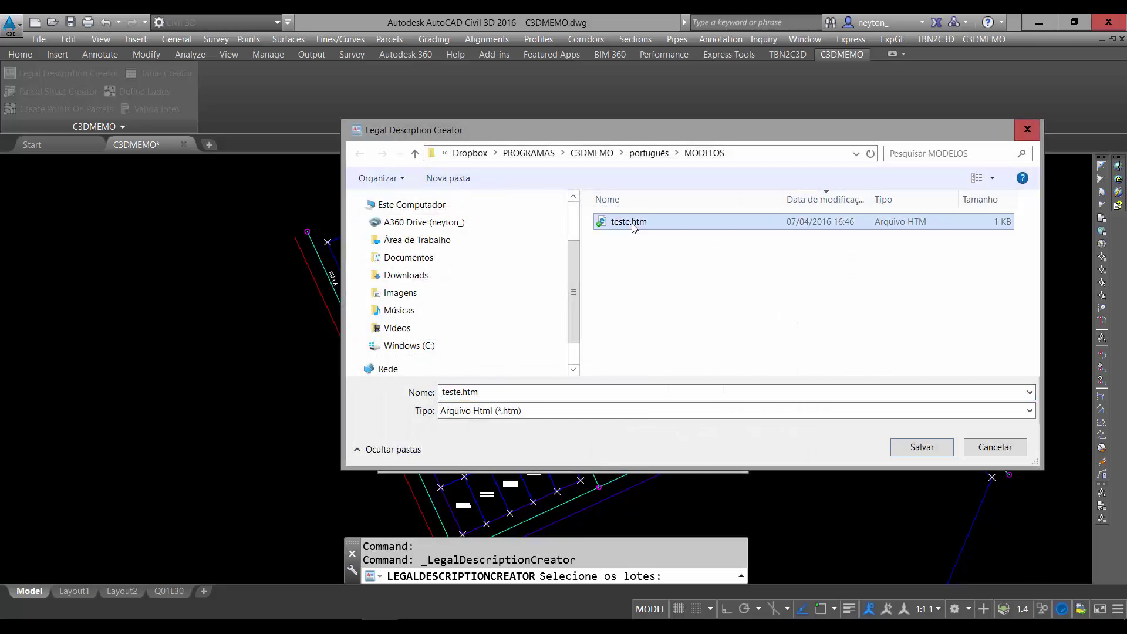
pyautogui.click(596, 326)
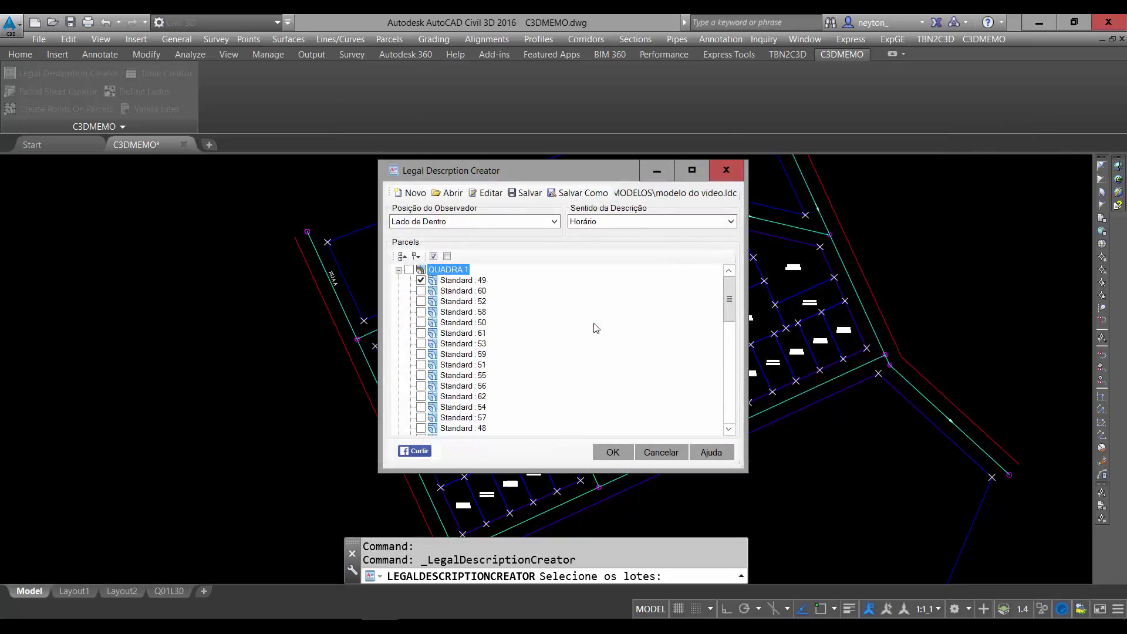
pyautogui.click(614, 359)
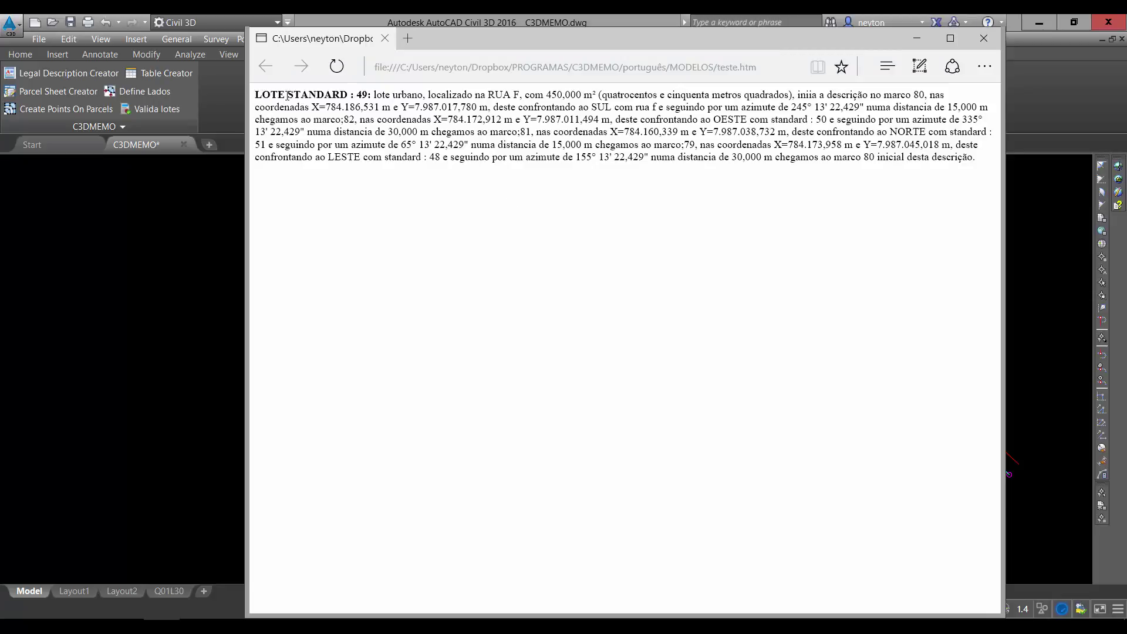
pyautogui.moveTo(287, 95); pyautogui.dragTo(956, 162)
pyautogui.click(848, 262)
pyautogui.click(984, 38)
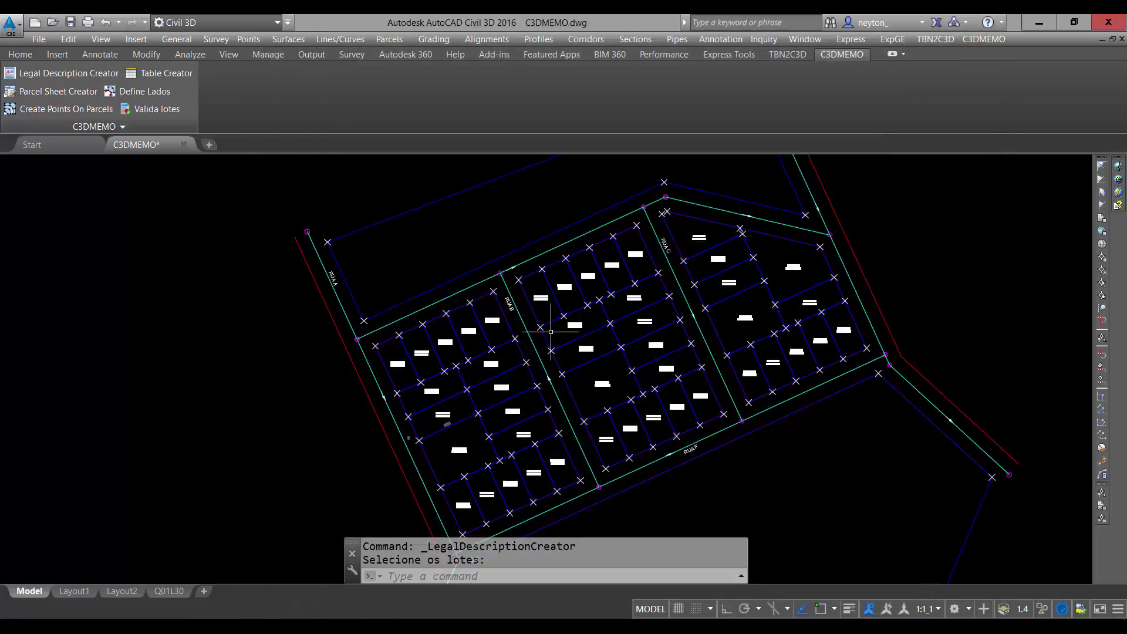
# Run the Legal Description Creator again, include all parcels of QUADRA 1, and widen its dialog
pyautogui.press('Return')
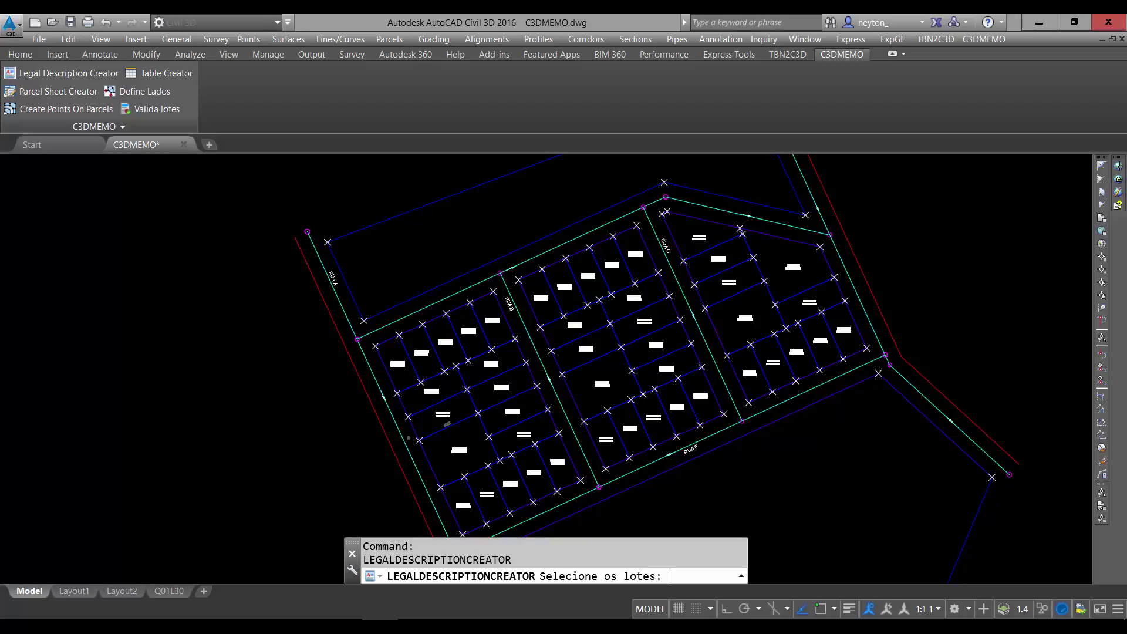
pyautogui.press('Return')
pyautogui.click(409, 269)
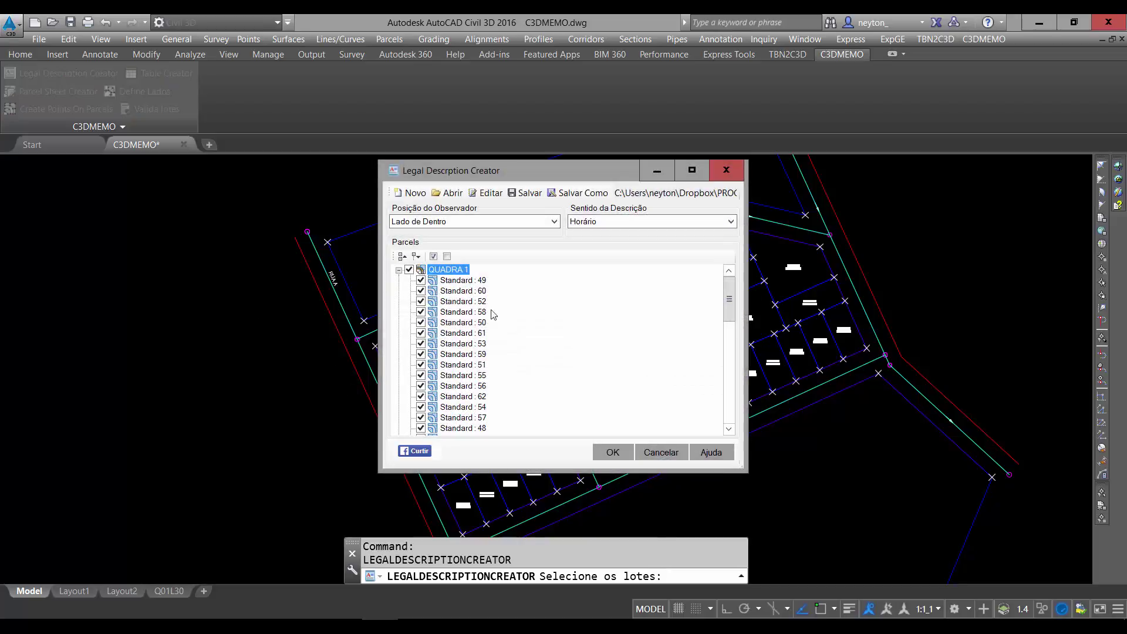
pyautogui.moveTo(746, 216); pyautogui.dragTo(942, 215)
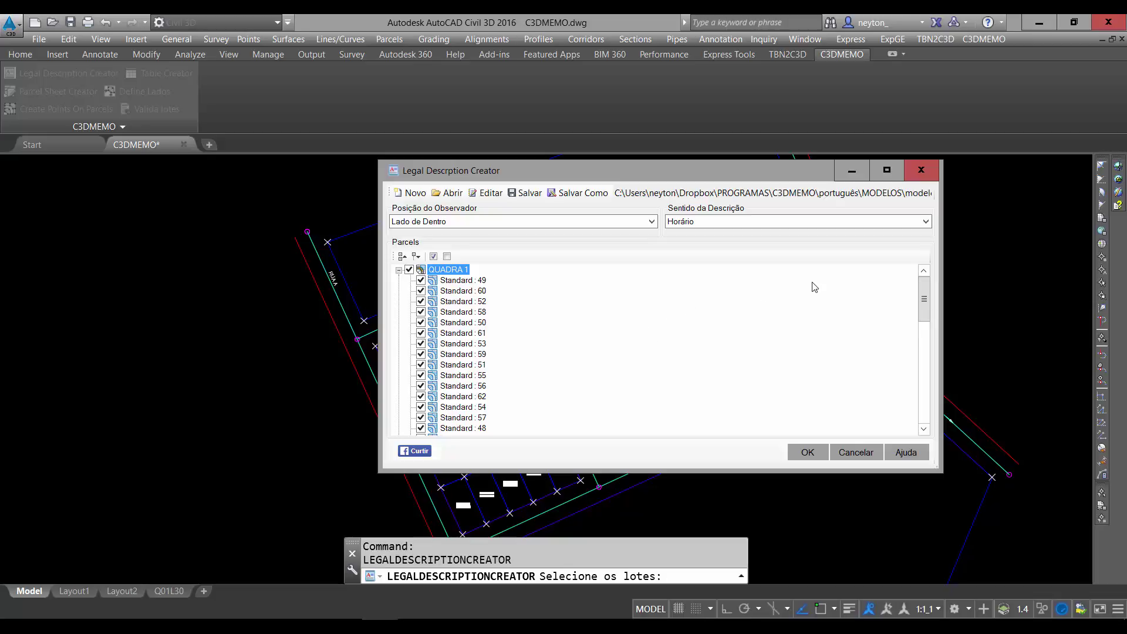
# Examine the available options for Sentido da Descrição and Posição do Observador without changing them
pyautogui.click(732, 222)
pyautogui.click(731, 222)
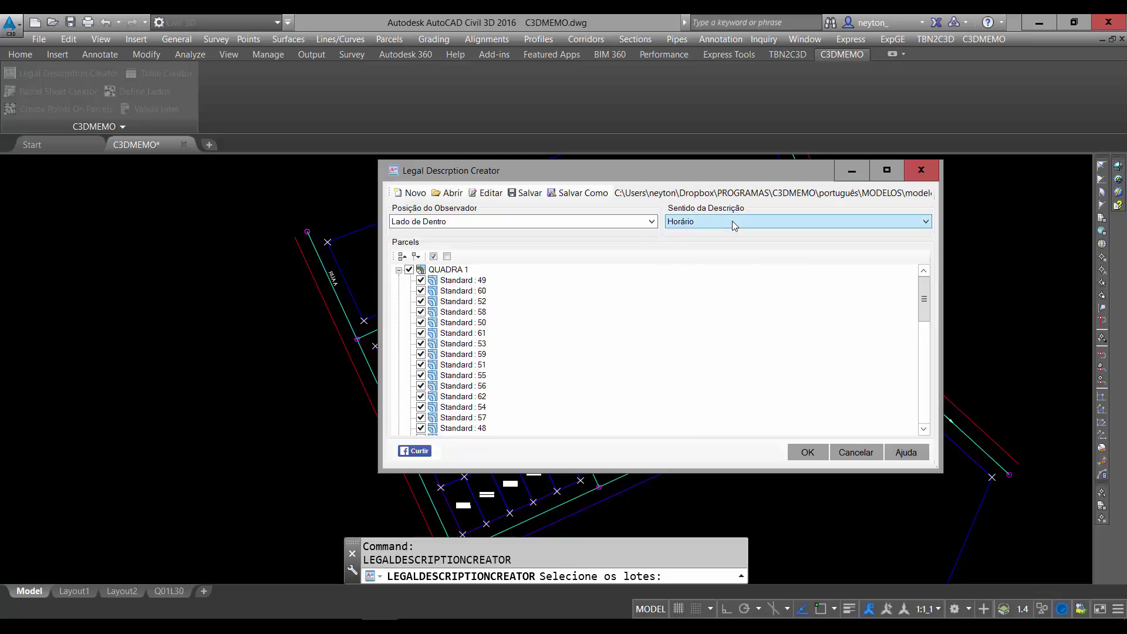
pyautogui.click(731, 222)
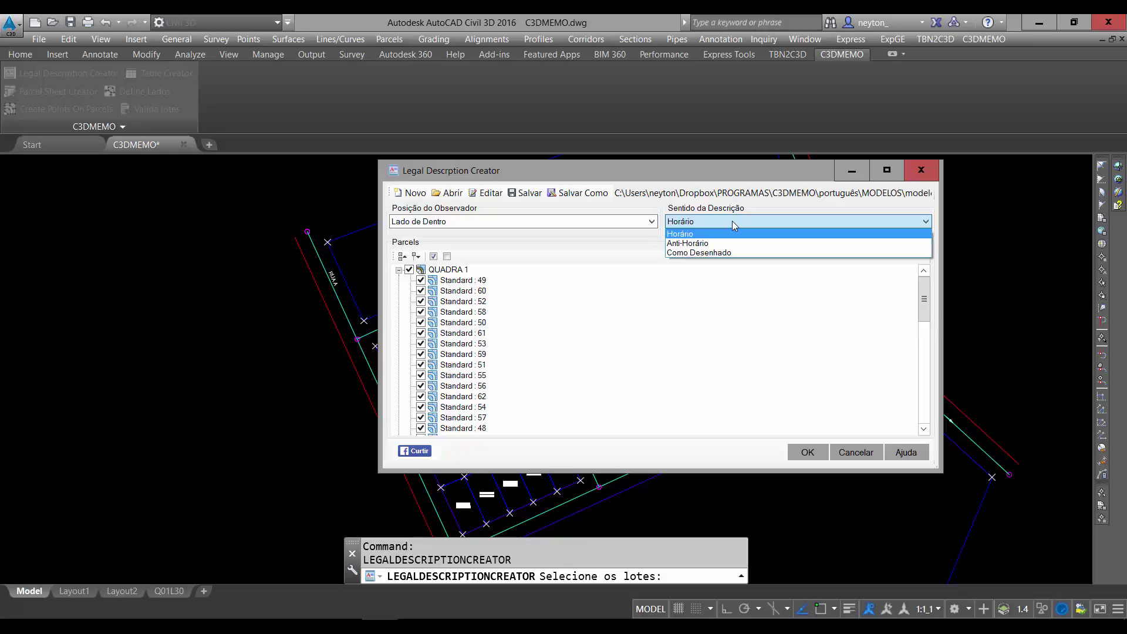
pyautogui.click(732, 222)
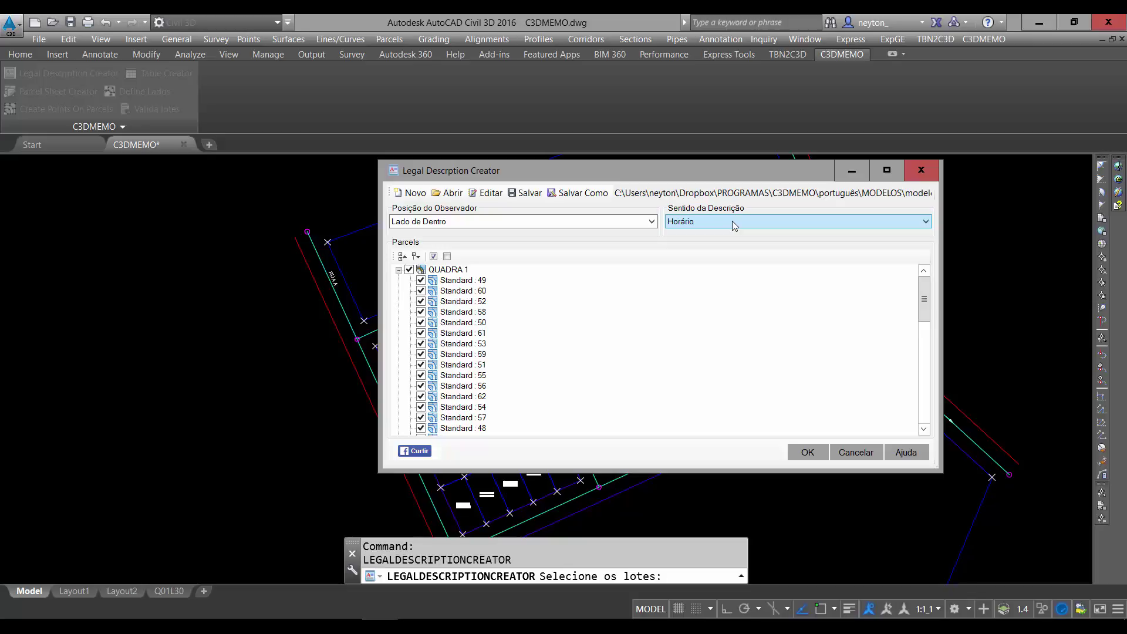
pyautogui.click(732, 222)
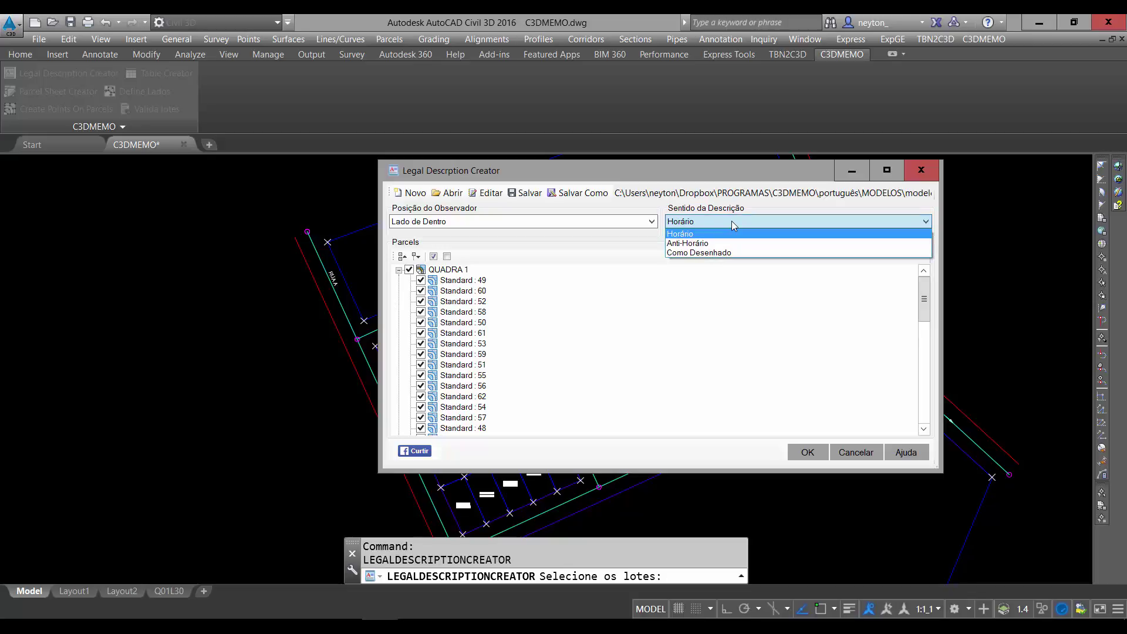
pyautogui.click(731, 221)
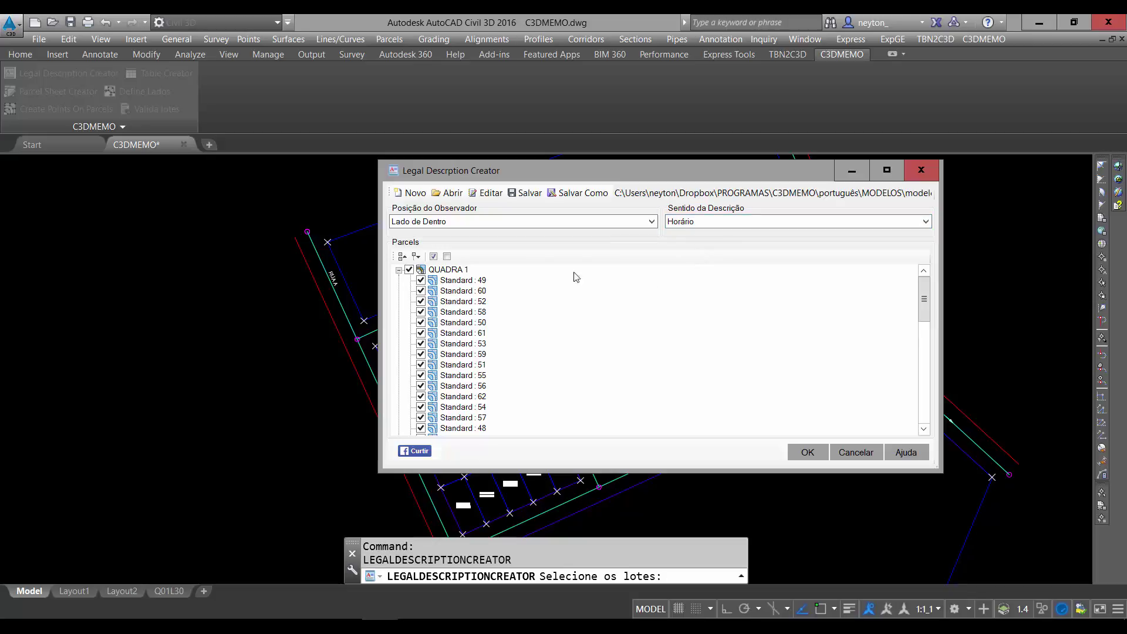
pyautogui.click(517, 221)
pyautogui.click(517, 222)
# Generate the descriptions of all QUADRA 1 parcels into teste.htm, replacing the existing file, and view the result maximized
pyautogui.click(808, 453)
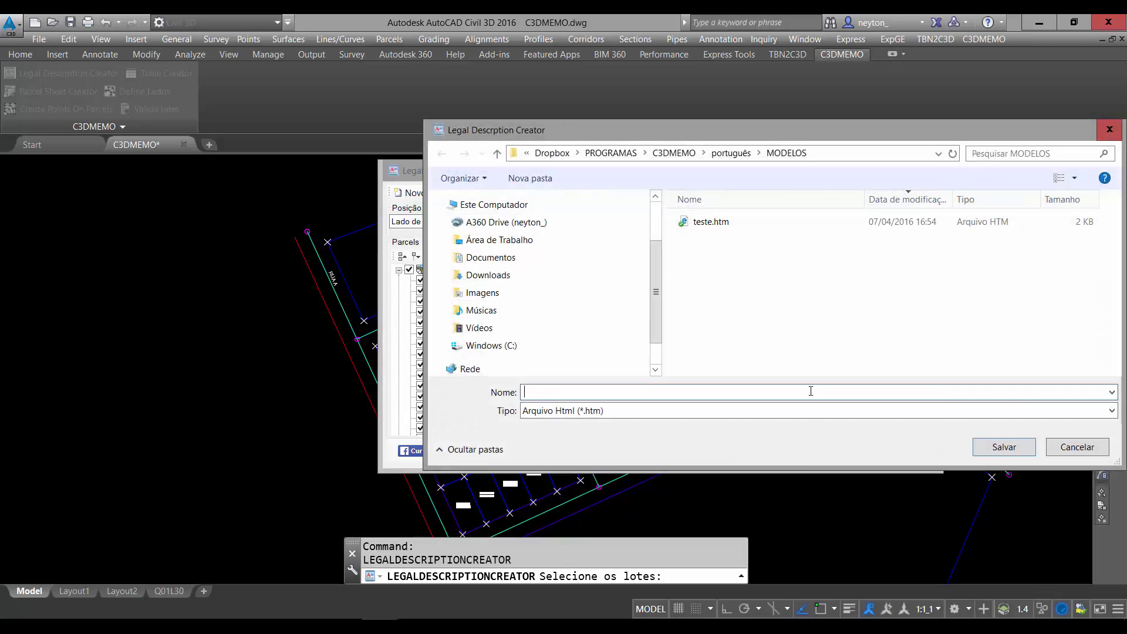
pyautogui.click(723, 227)
pyautogui.doubleClick(722, 227)
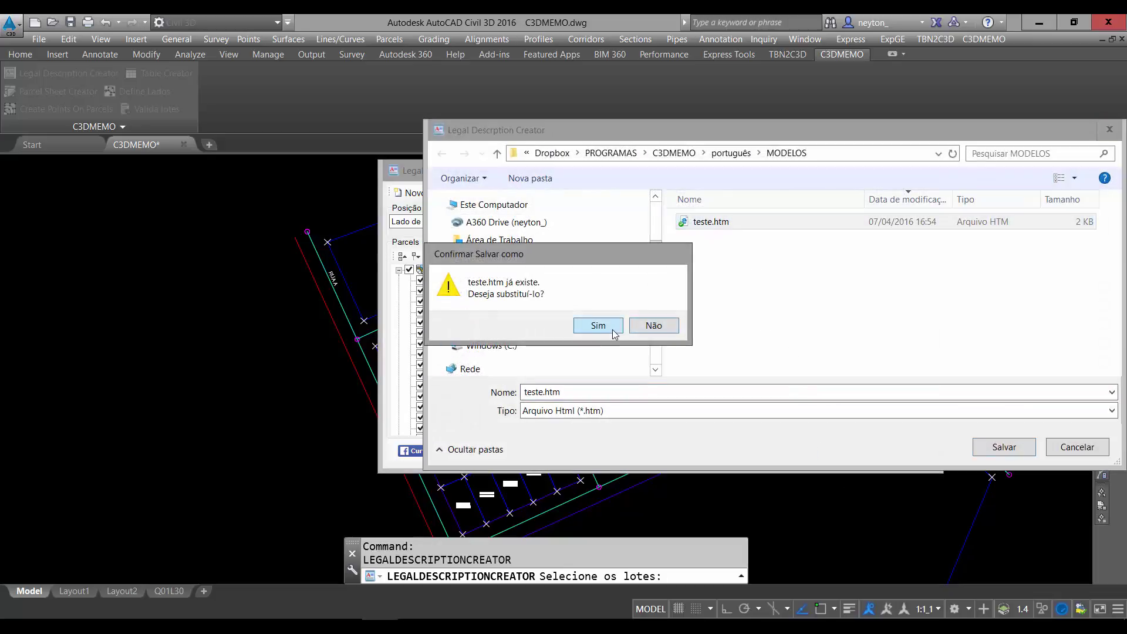
pyautogui.click(612, 330)
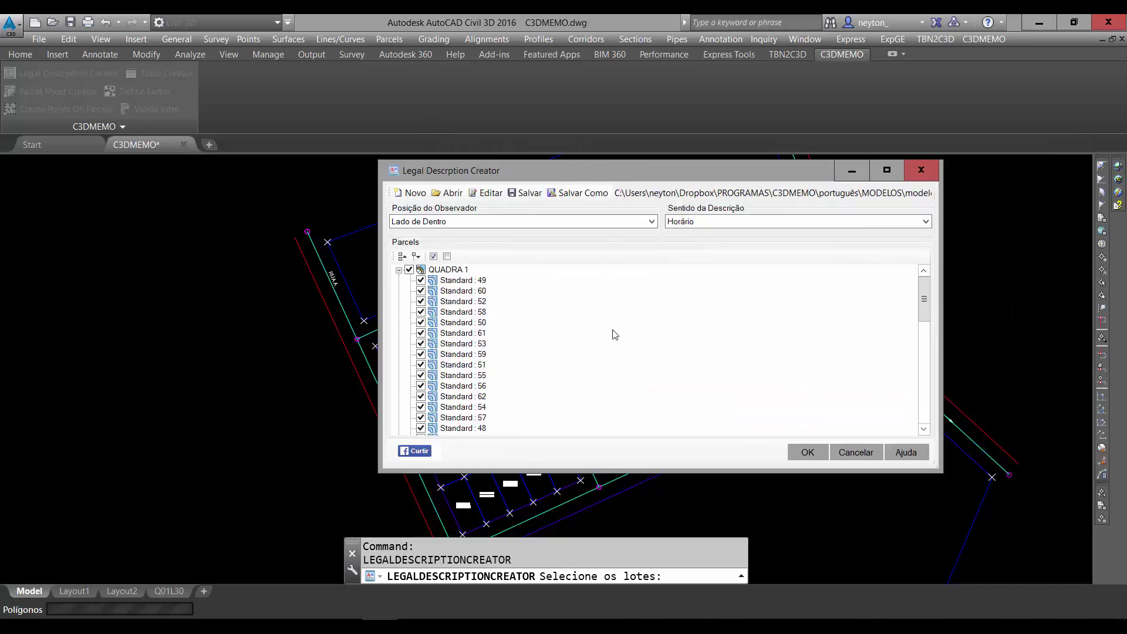
pyautogui.click(619, 355)
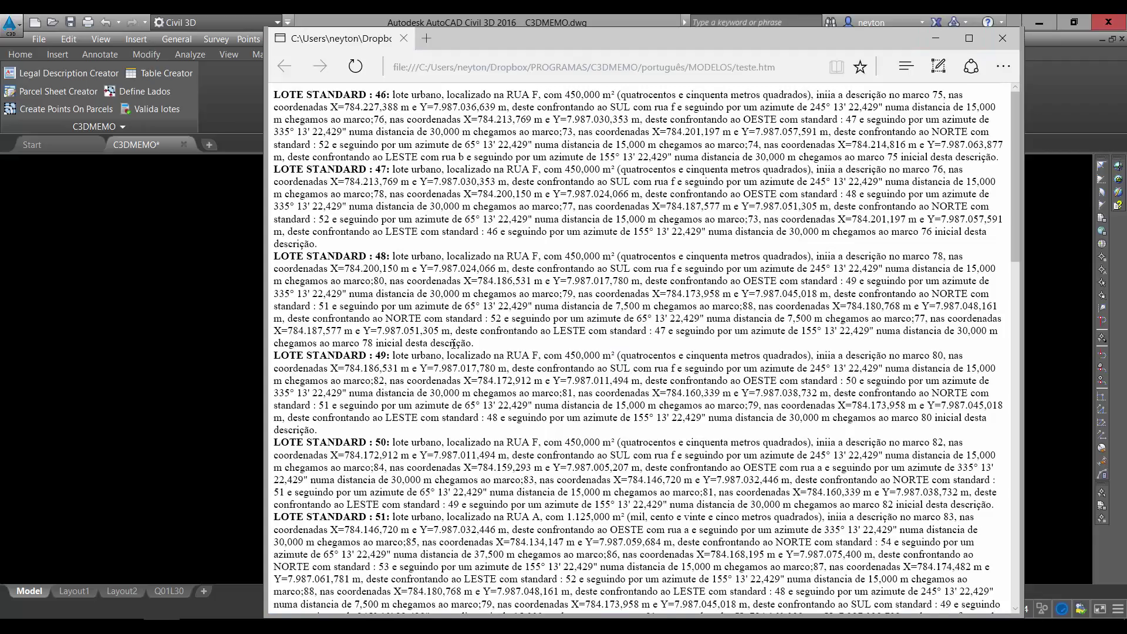
pyautogui.scroll(-15, 455, 344)
pyautogui.scroll(12, 443, 393)
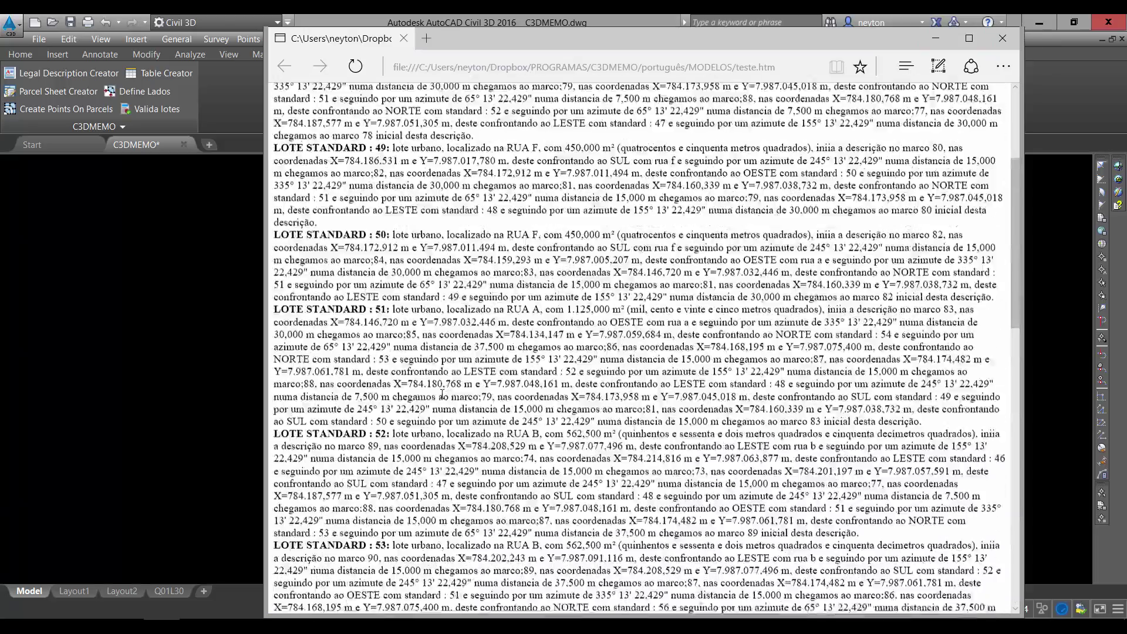
pyautogui.scroll(4, 443, 394)
pyautogui.doubleClick(518, 36)
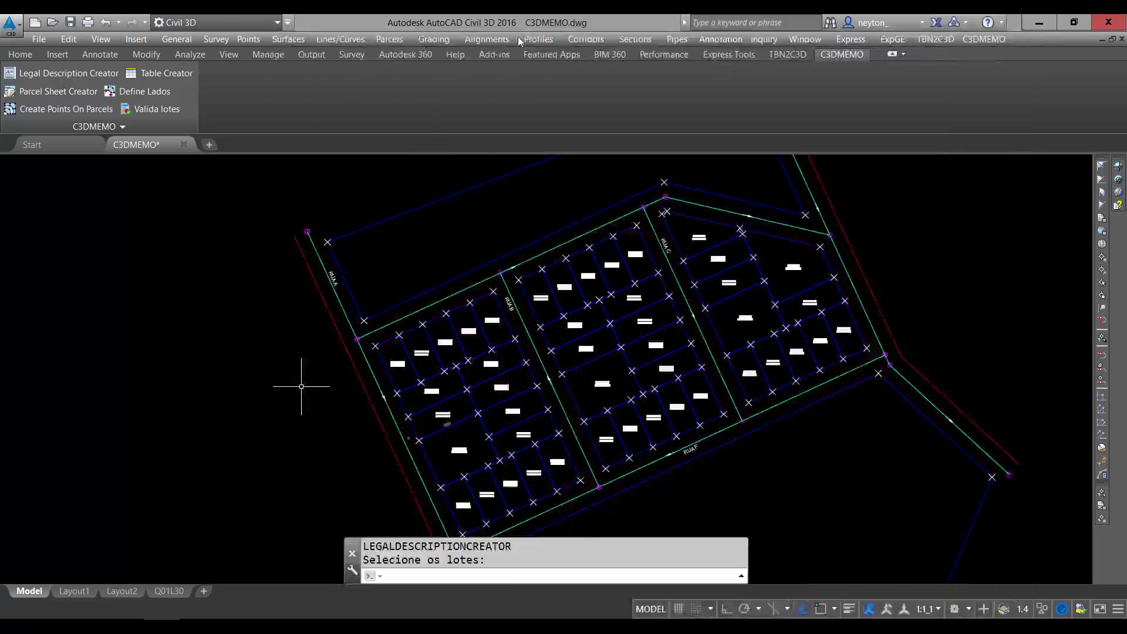
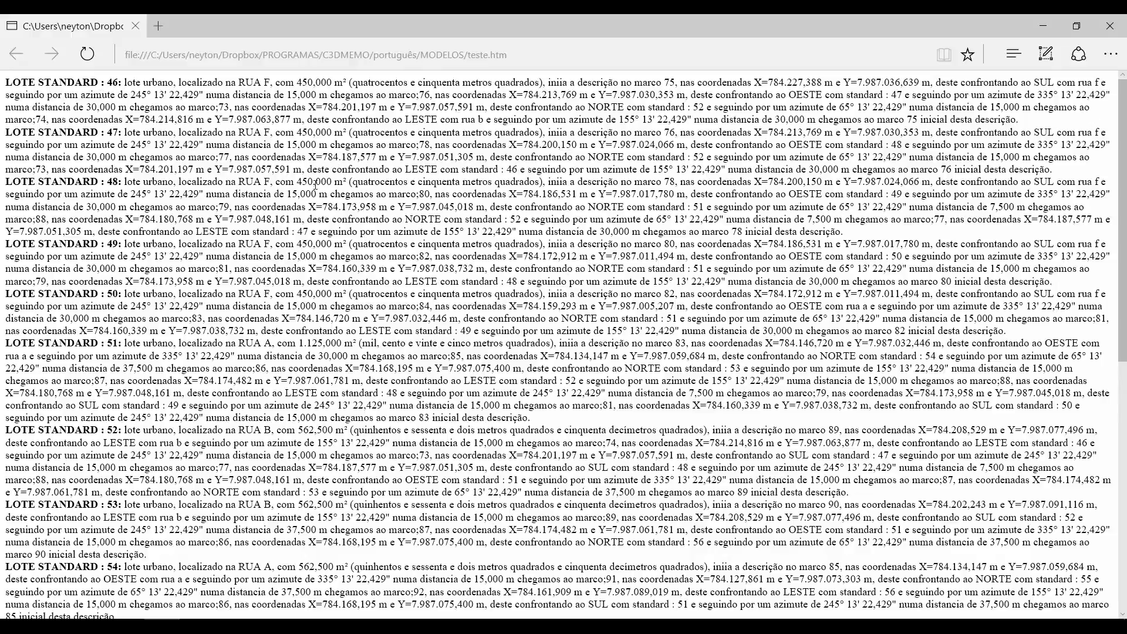
# Copy the whole description text and paste it into a new blank document in Word 2016
pyautogui.hotkey('ctrl', 'a')
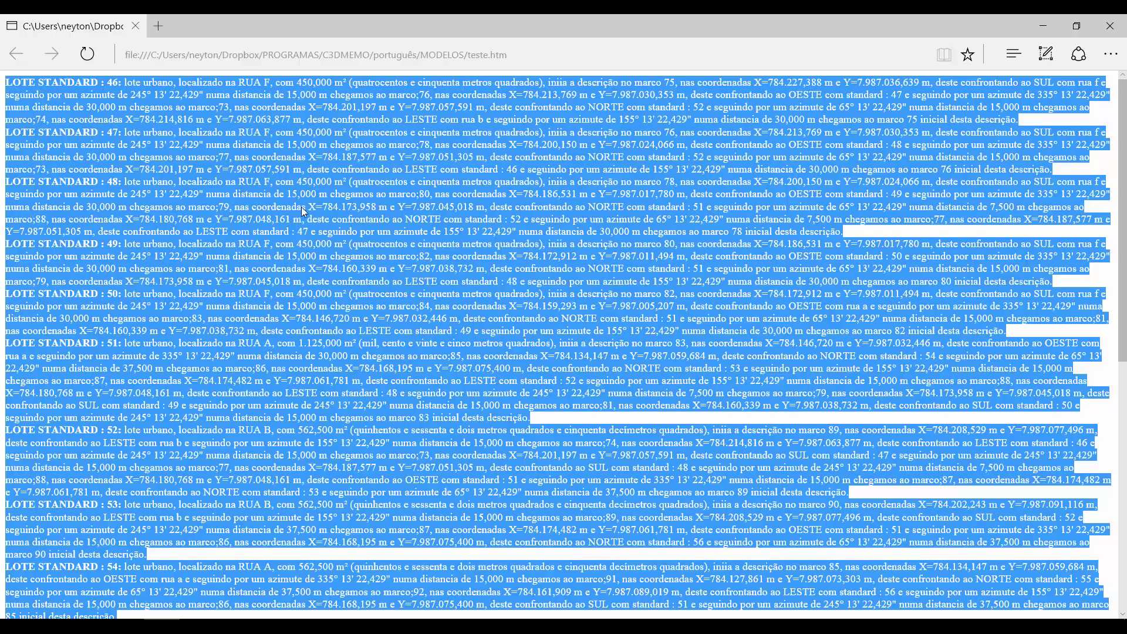
pyautogui.press('super')
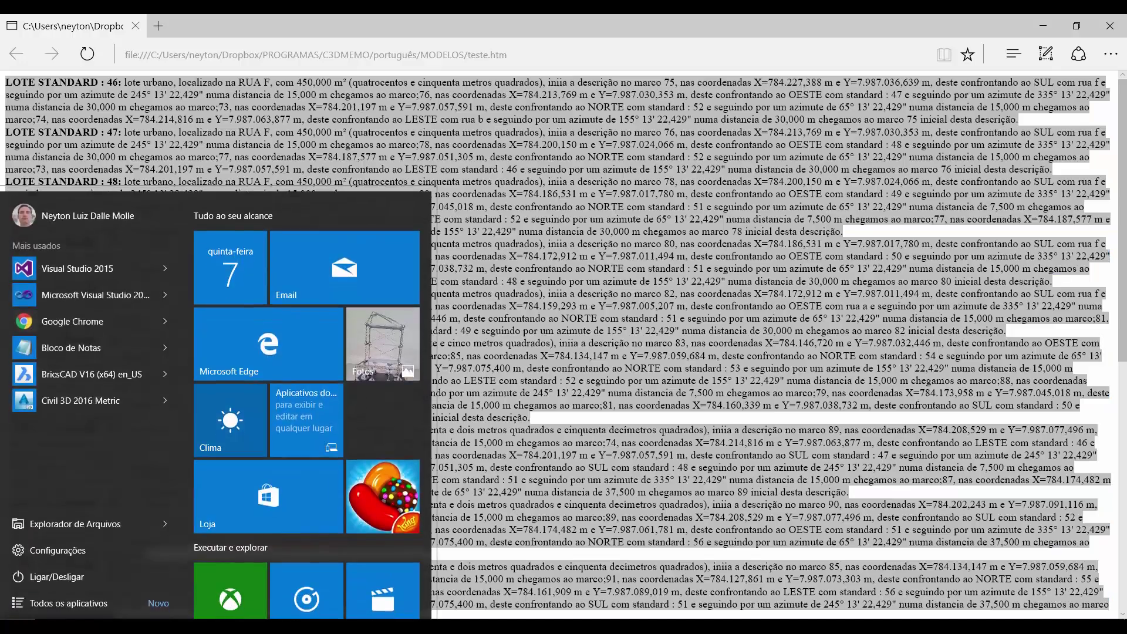
pyautogui.write('word')
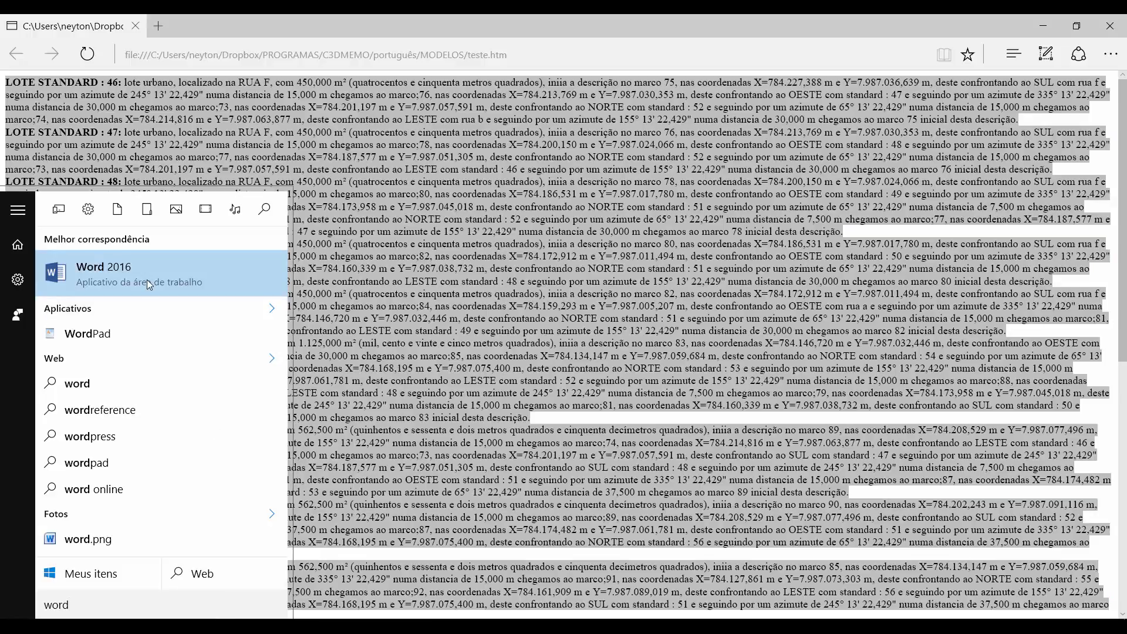
pyautogui.click(146, 279)
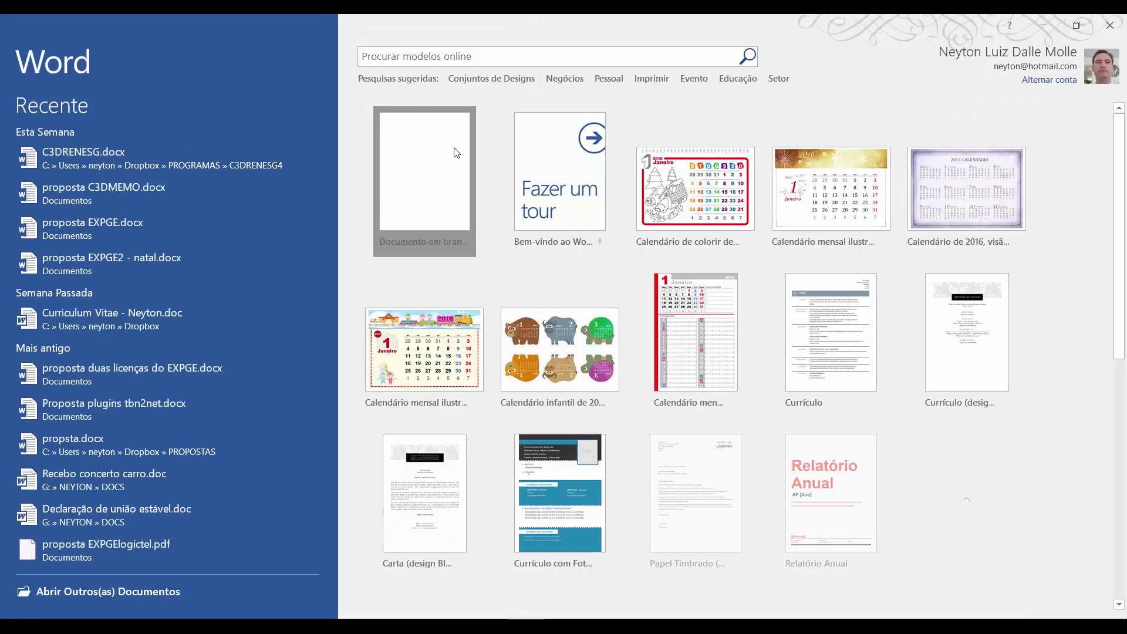
pyautogui.click(456, 151)
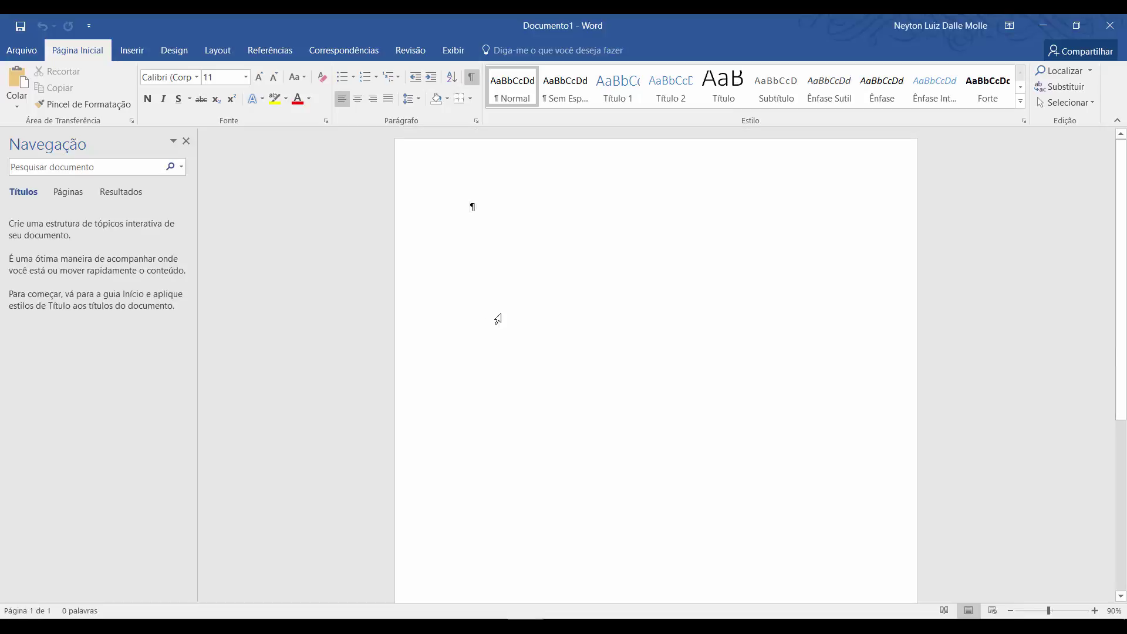
pyautogui.hotkey('ctrl', 'v')
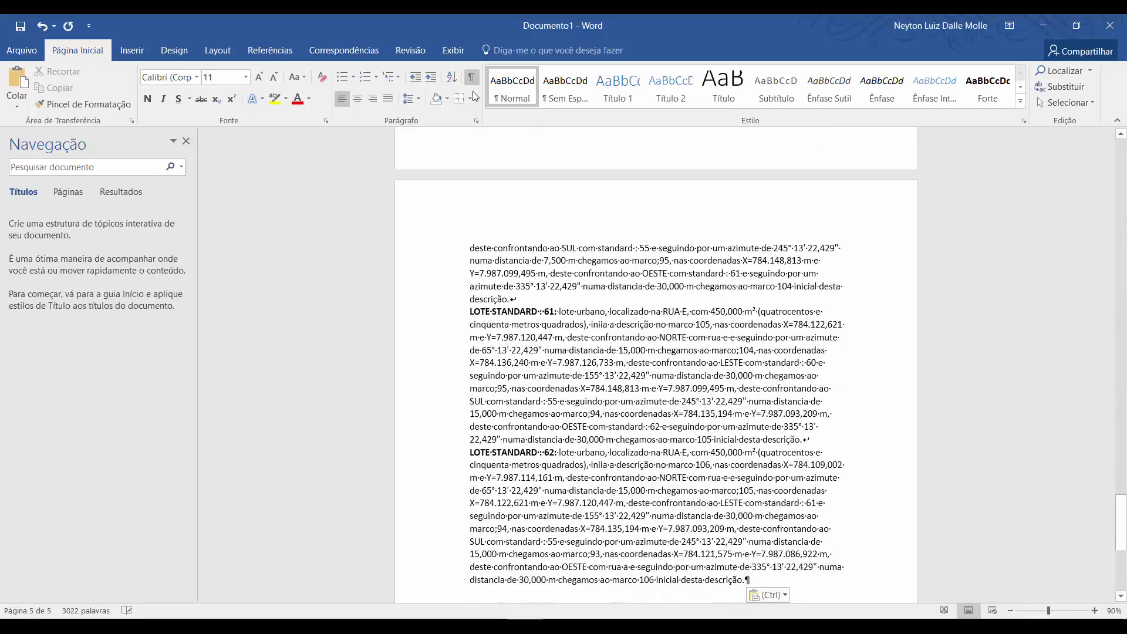
# Hide the paragraph marks in the pasted text, and close the Word document without saving and the teste.htm page
pyautogui.click(472, 77)
pyautogui.scroll(15, 1003, 396)
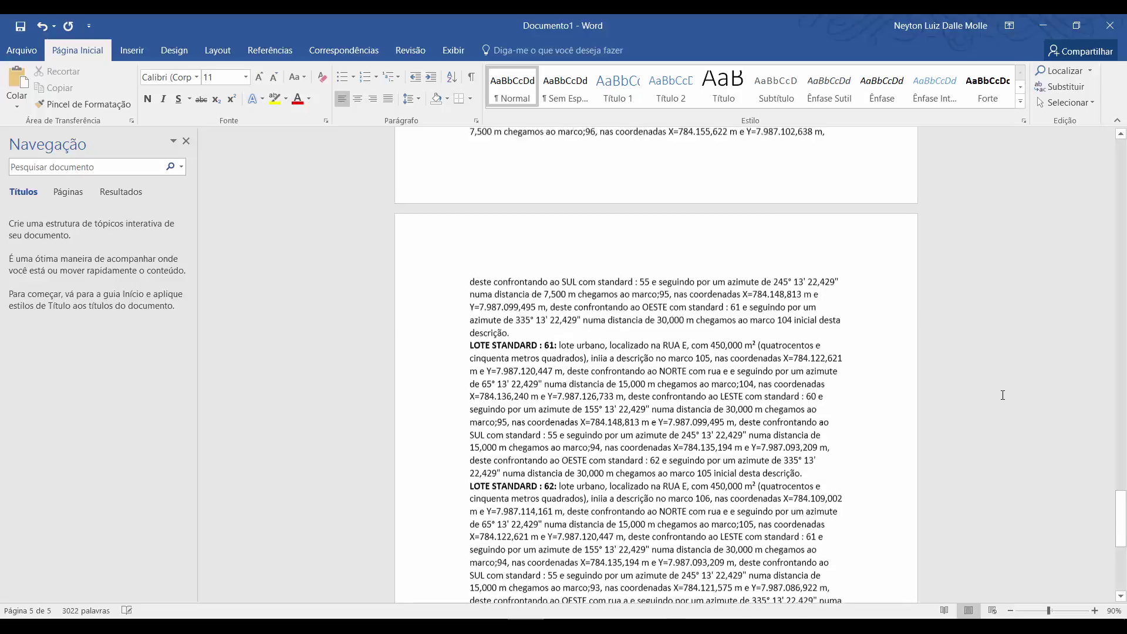
pyautogui.click(1110, 25)
pyautogui.click(563, 352)
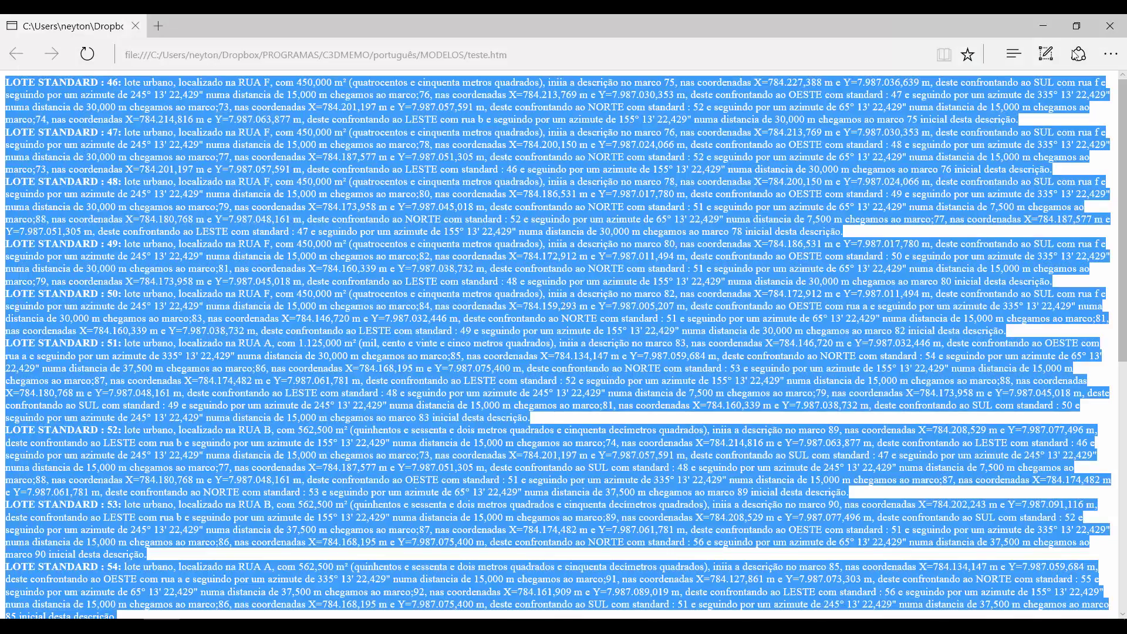
pyautogui.click(1110, 25)
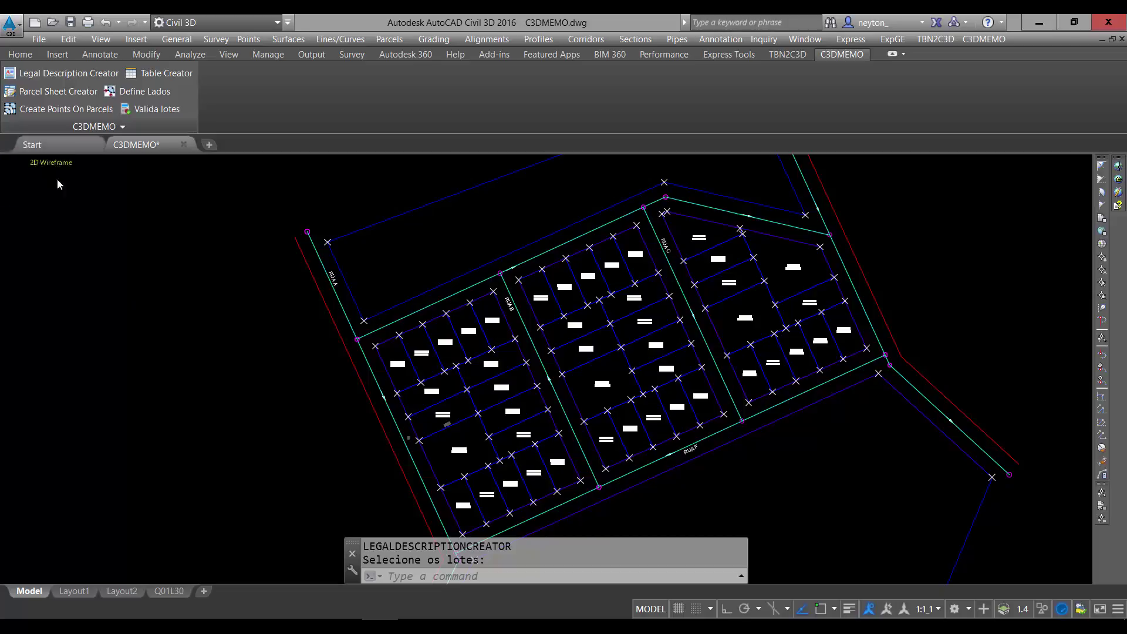
# Start the Legal Description Creator again and check the full file path of the loaded template
pyautogui.click(64, 73)
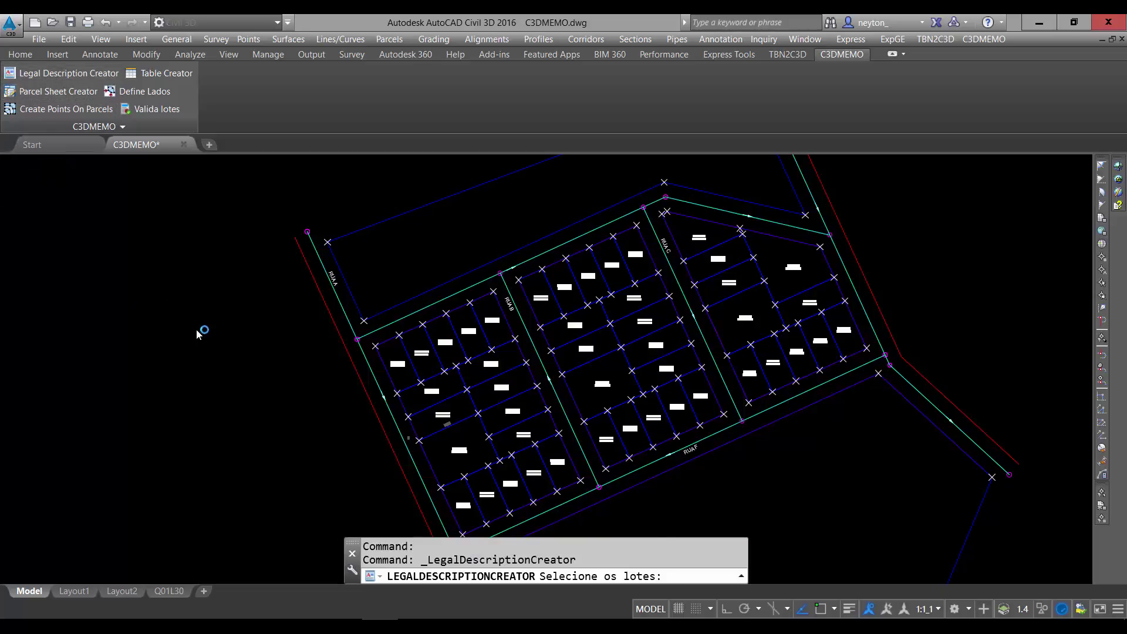
pyautogui.press('Return')
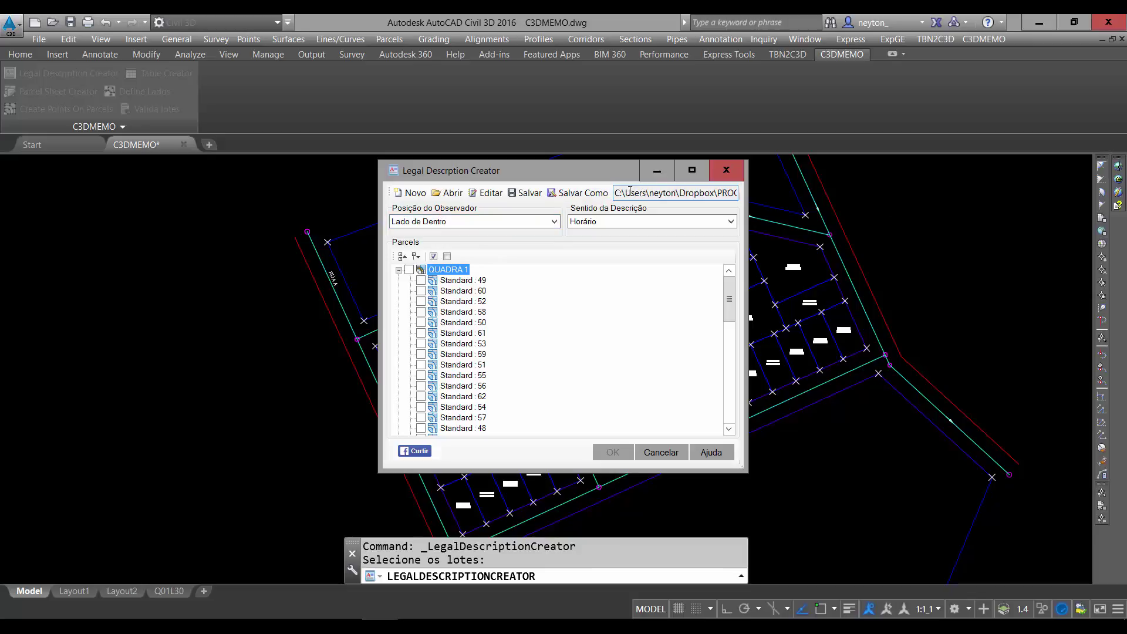
pyautogui.click(675, 193)
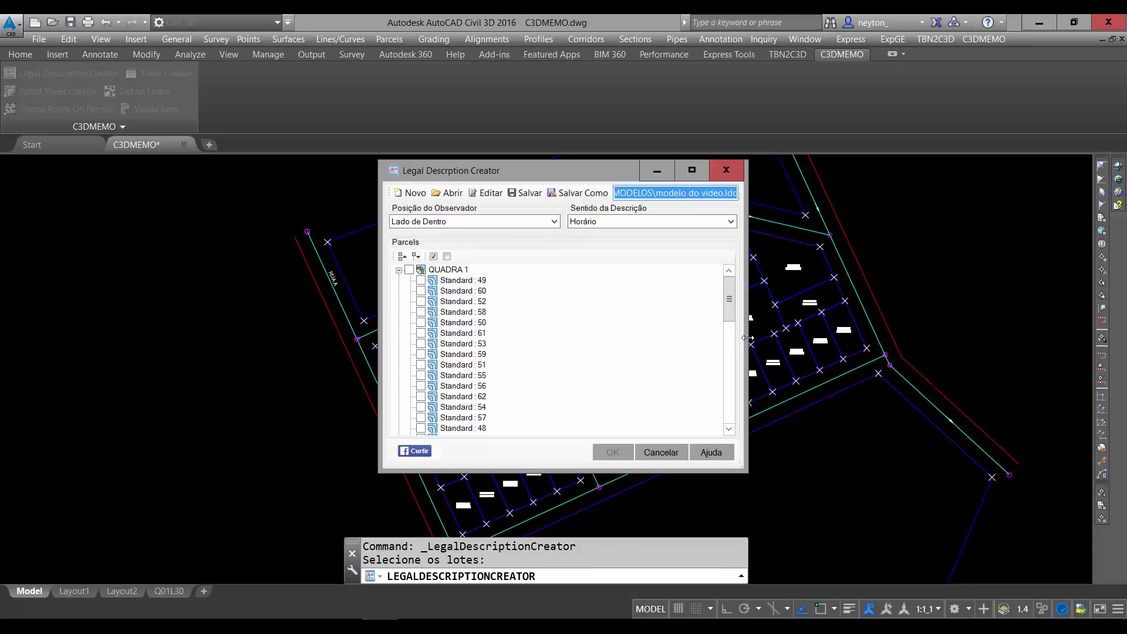
pyautogui.moveTo(748, 338); pyautogui.dragTo(910, 338)
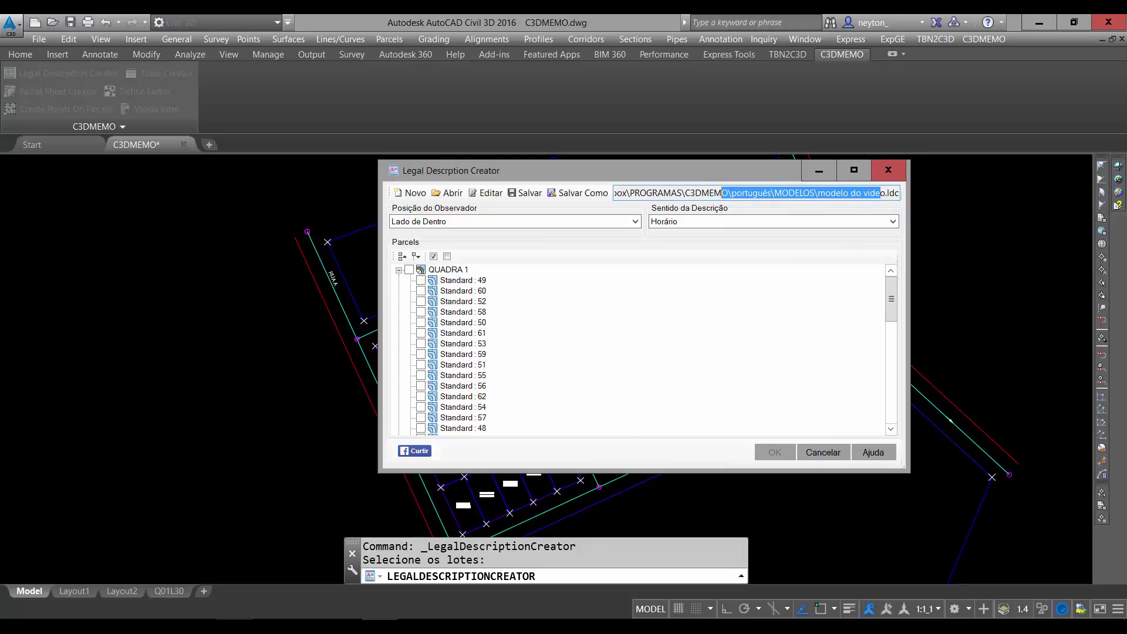
# Switch to File Explorer and open the MODELOS folder to examine the saved template files
pyautogui.click(235, 626)
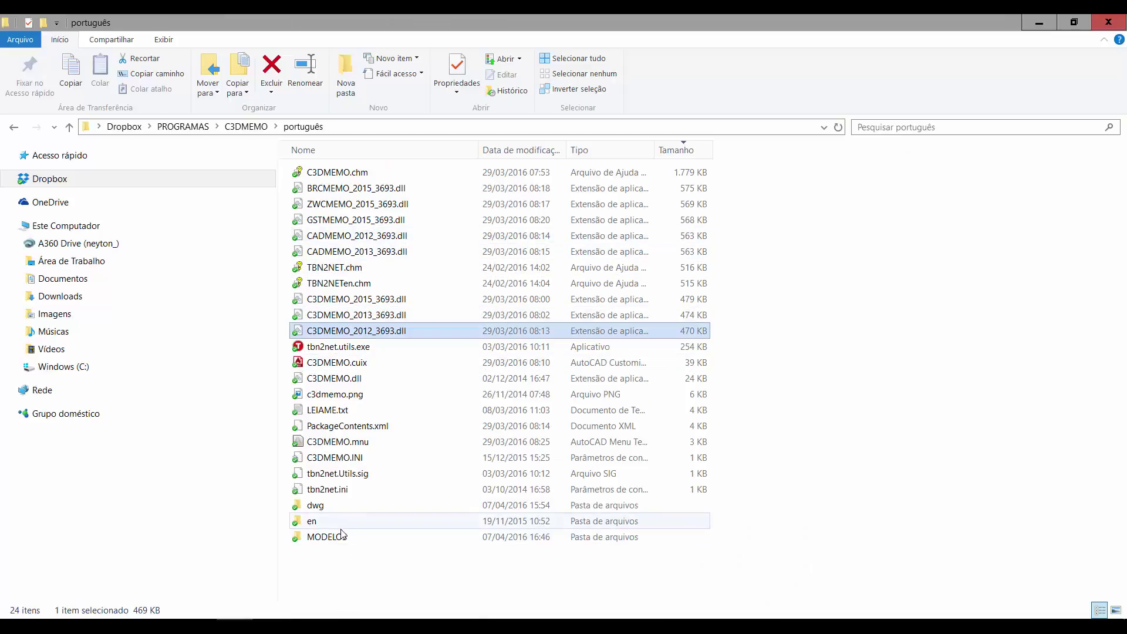
pyautogui.doubleClick(343, 535)
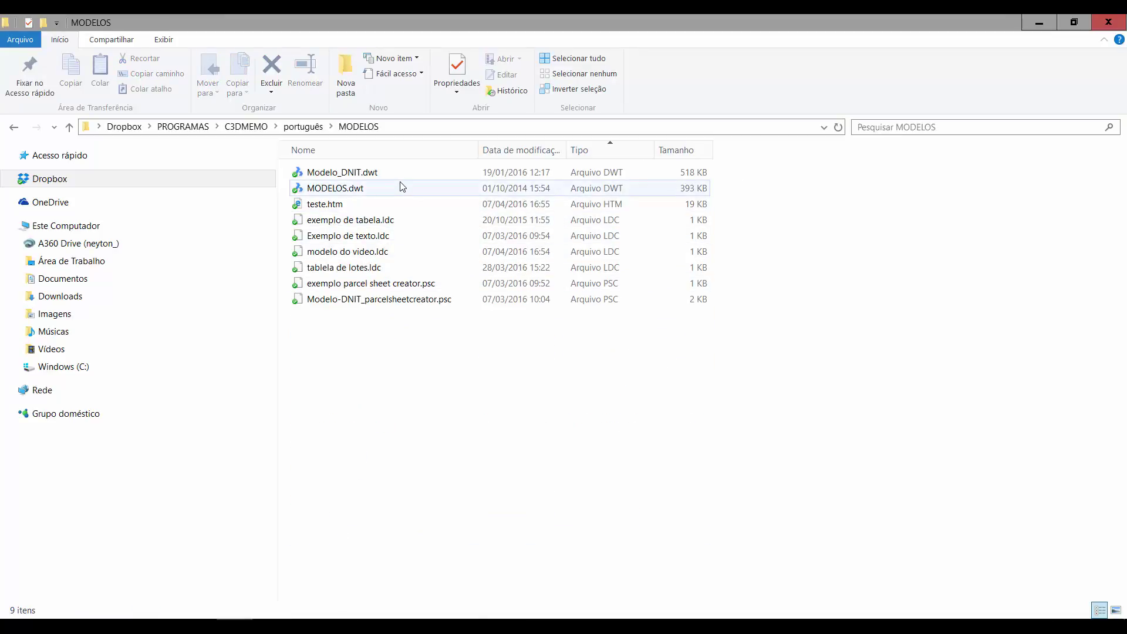
pyautogui.click(405, 269)
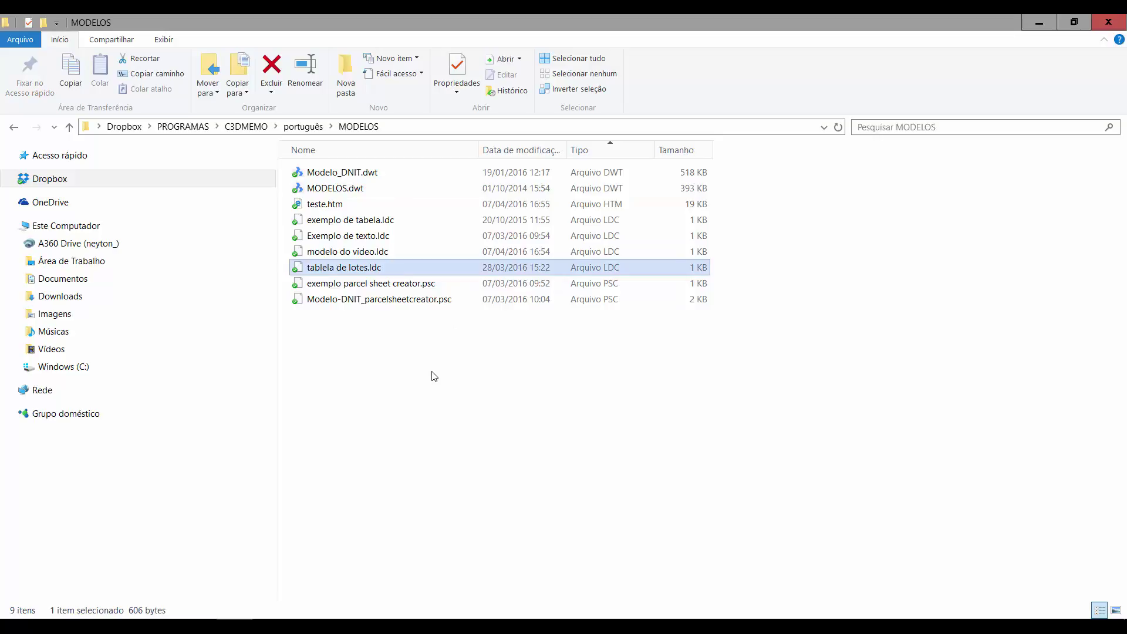
# Examine the exemplo parcel sheet creator.psc and modelo do video.ldc template files in the MODELOS folder
pyautogui.click(437, 285)
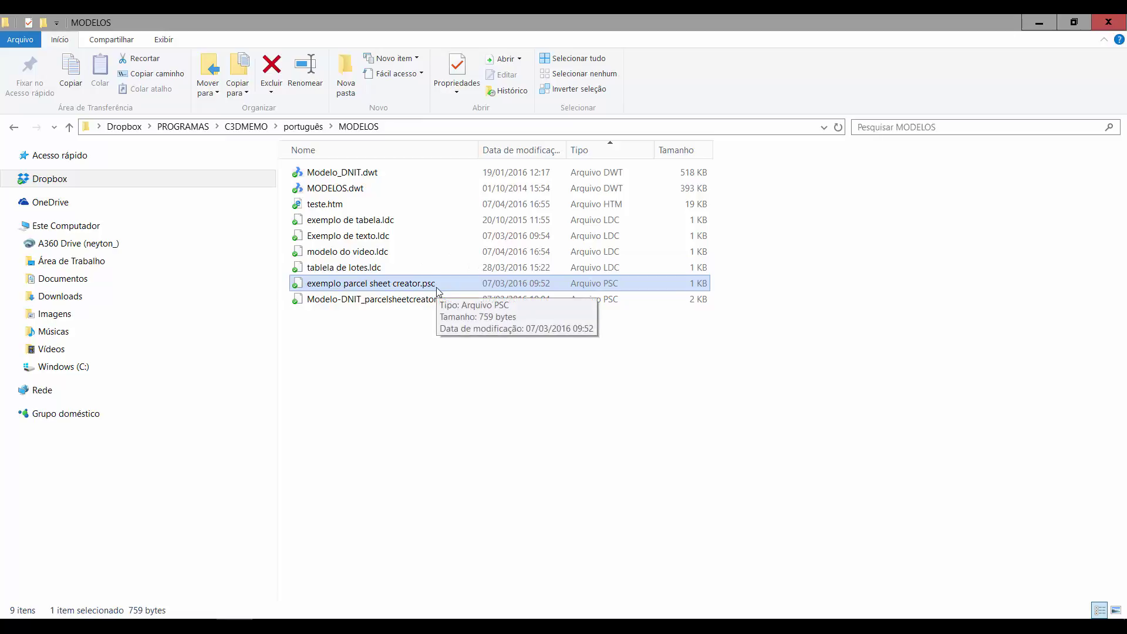
pyautogui.click(414, 254)
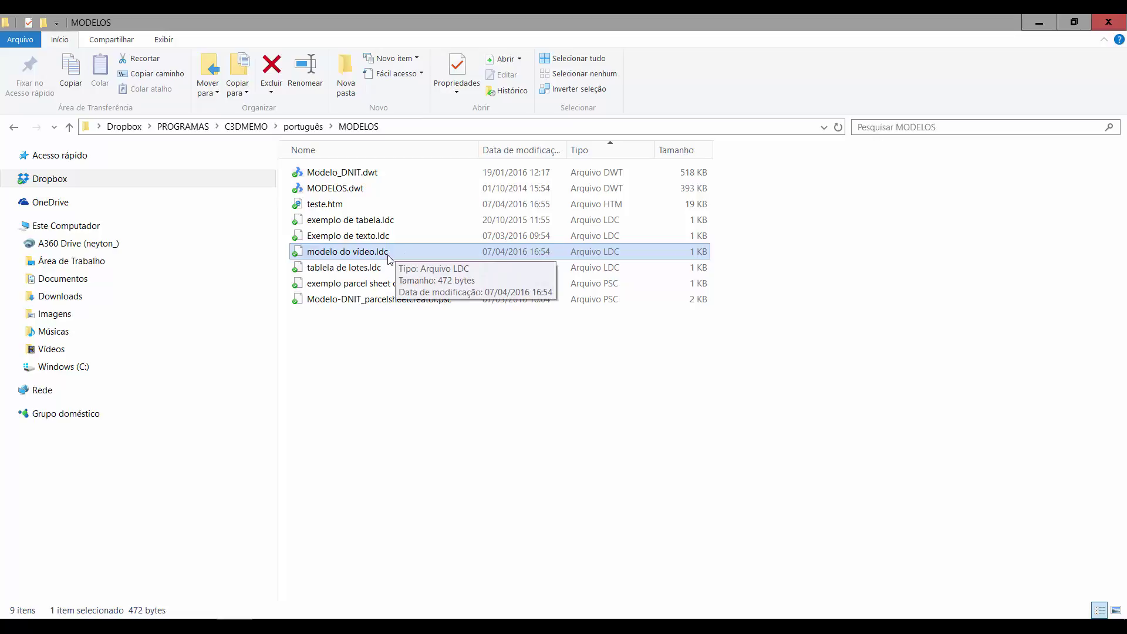
pyautogui.click(414, 367)
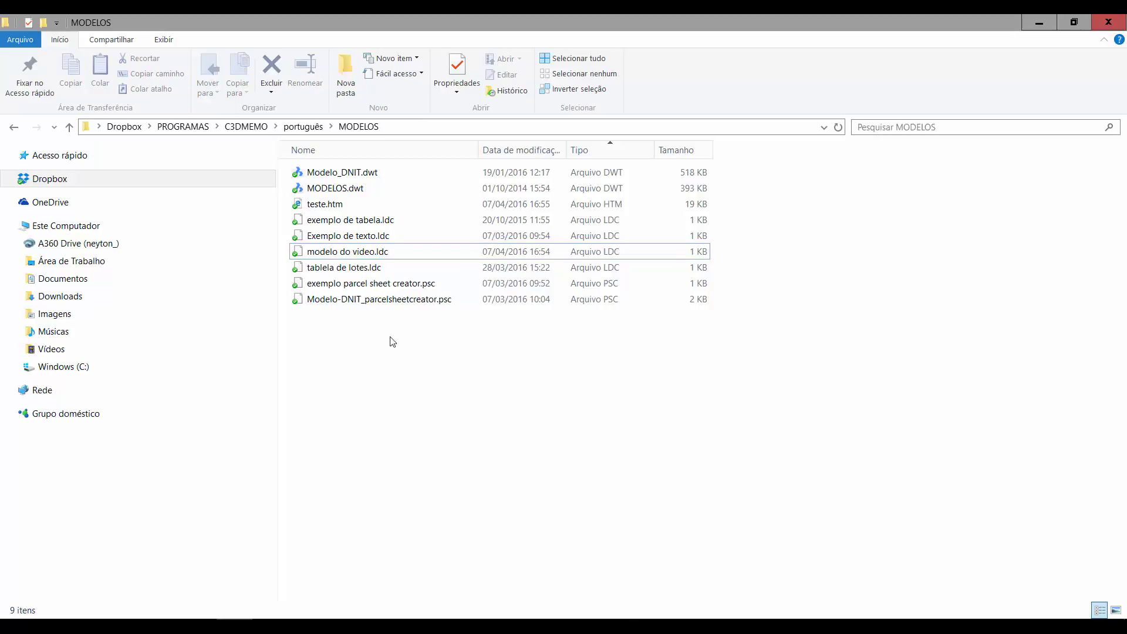
pyautogui.click(414, 282)
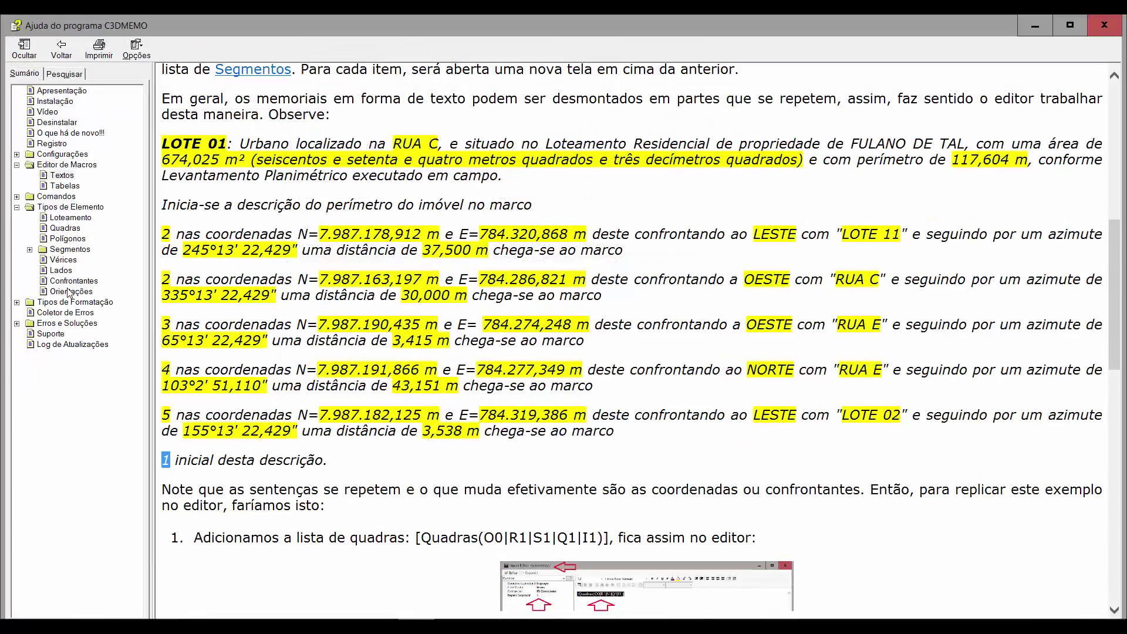
# In the C3DMEMO help, collapse the Tipos de Elemento topics and open the ParcelSheetCreator page under Comandos
pyautogui.click(17, 208)
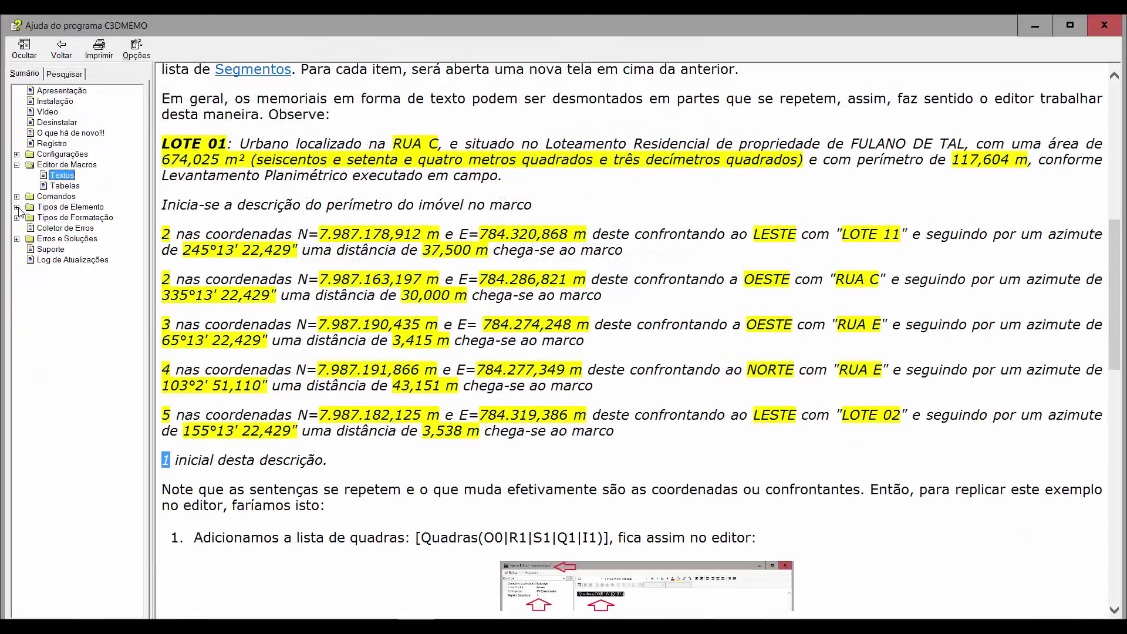
pyautogui.click(17, 155)
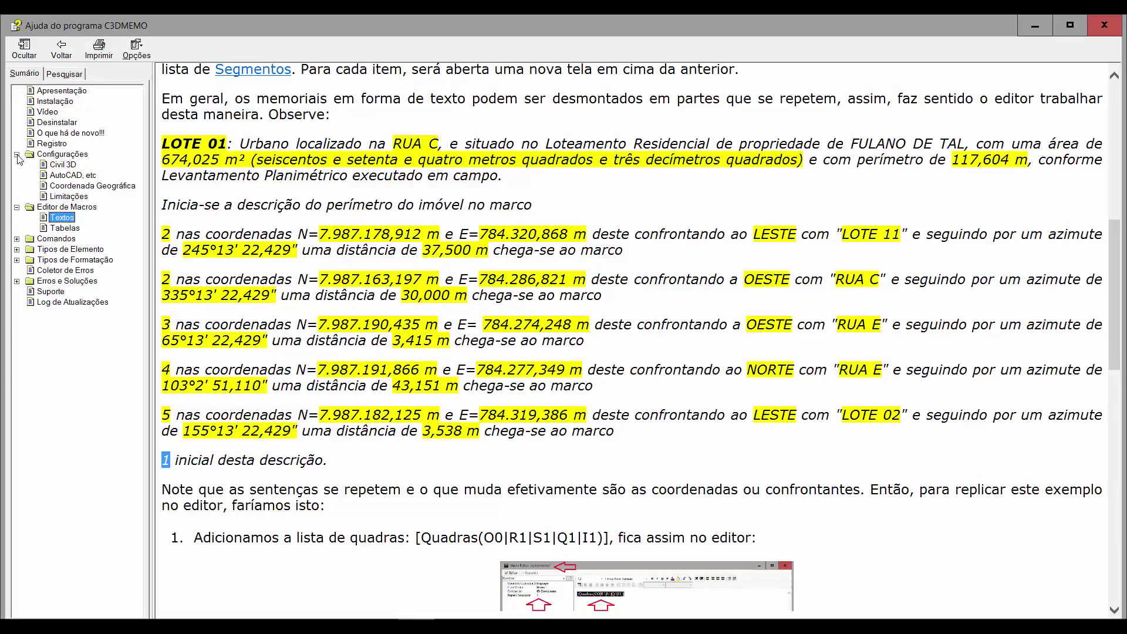
pyautogui.click(17, 155)
pyautogui.click(17, 197)
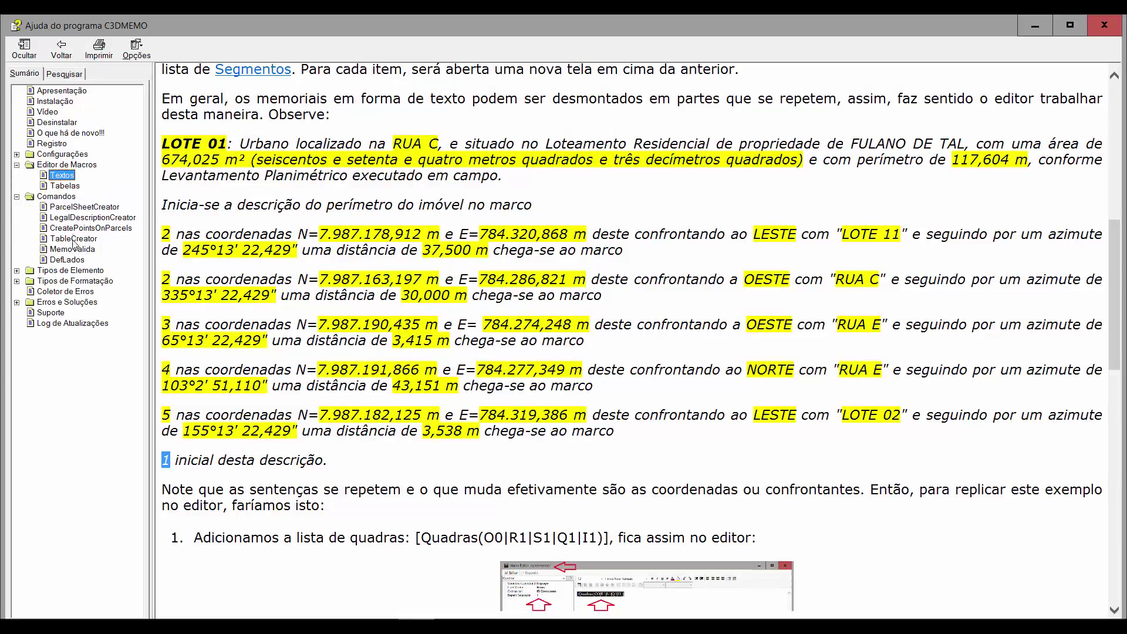
pyautogui.click(75, 208)
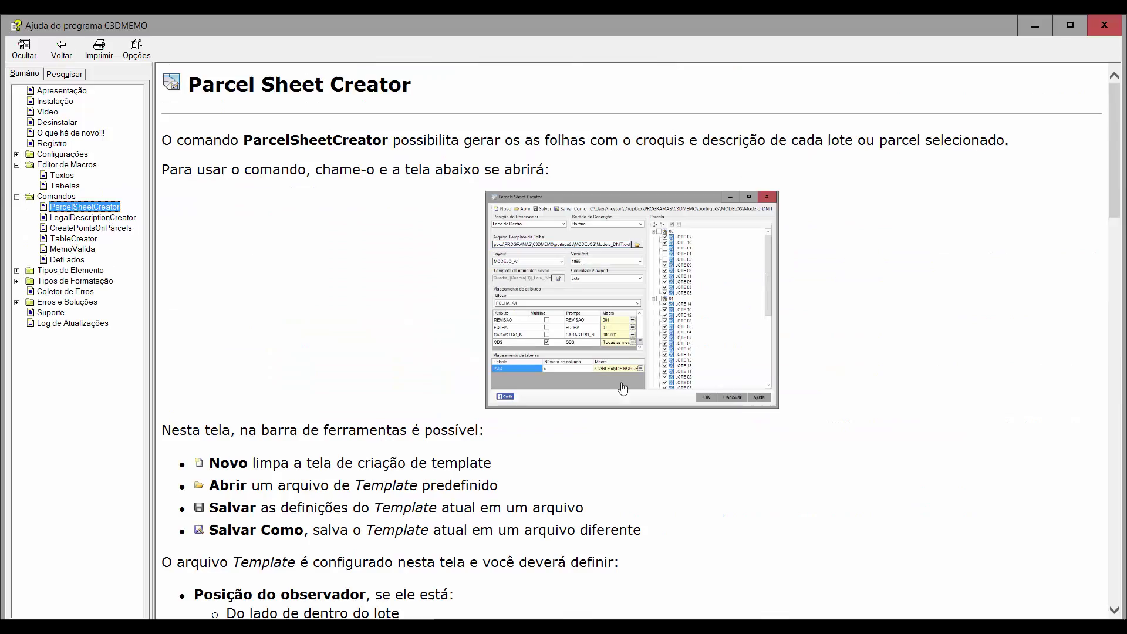
# Open the sample sheet image from the Parcel Sheet Creator help page and enlarge it to examine the generated layout
pyautogui.scroll(-15, 607, 403)
pyautogui.scroll(-5, 590, 403)
pyautogui.click(592, 374)
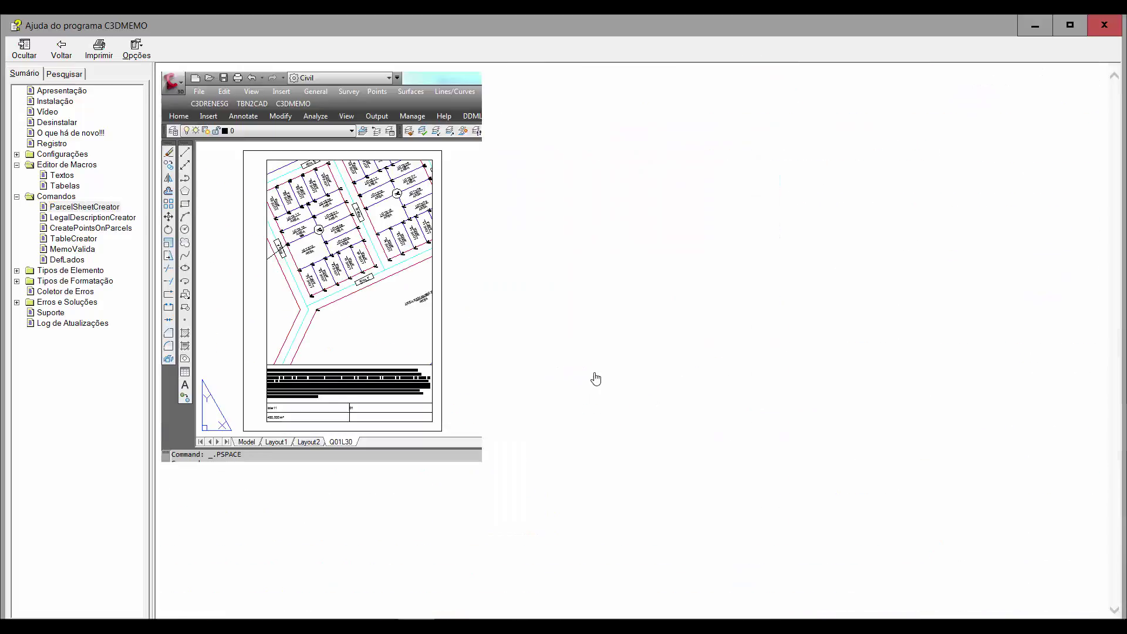
pyautogui.keyDown('ctrl'); pyautogui.scroll(5, 291, 335); pyautogui.keyUp('ctrl')
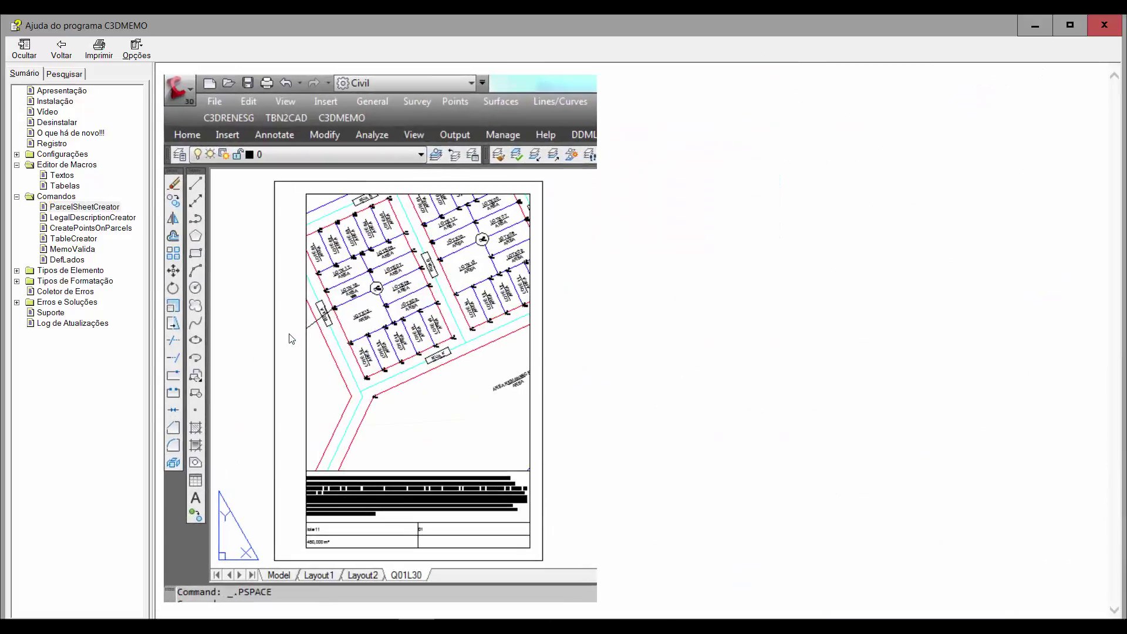